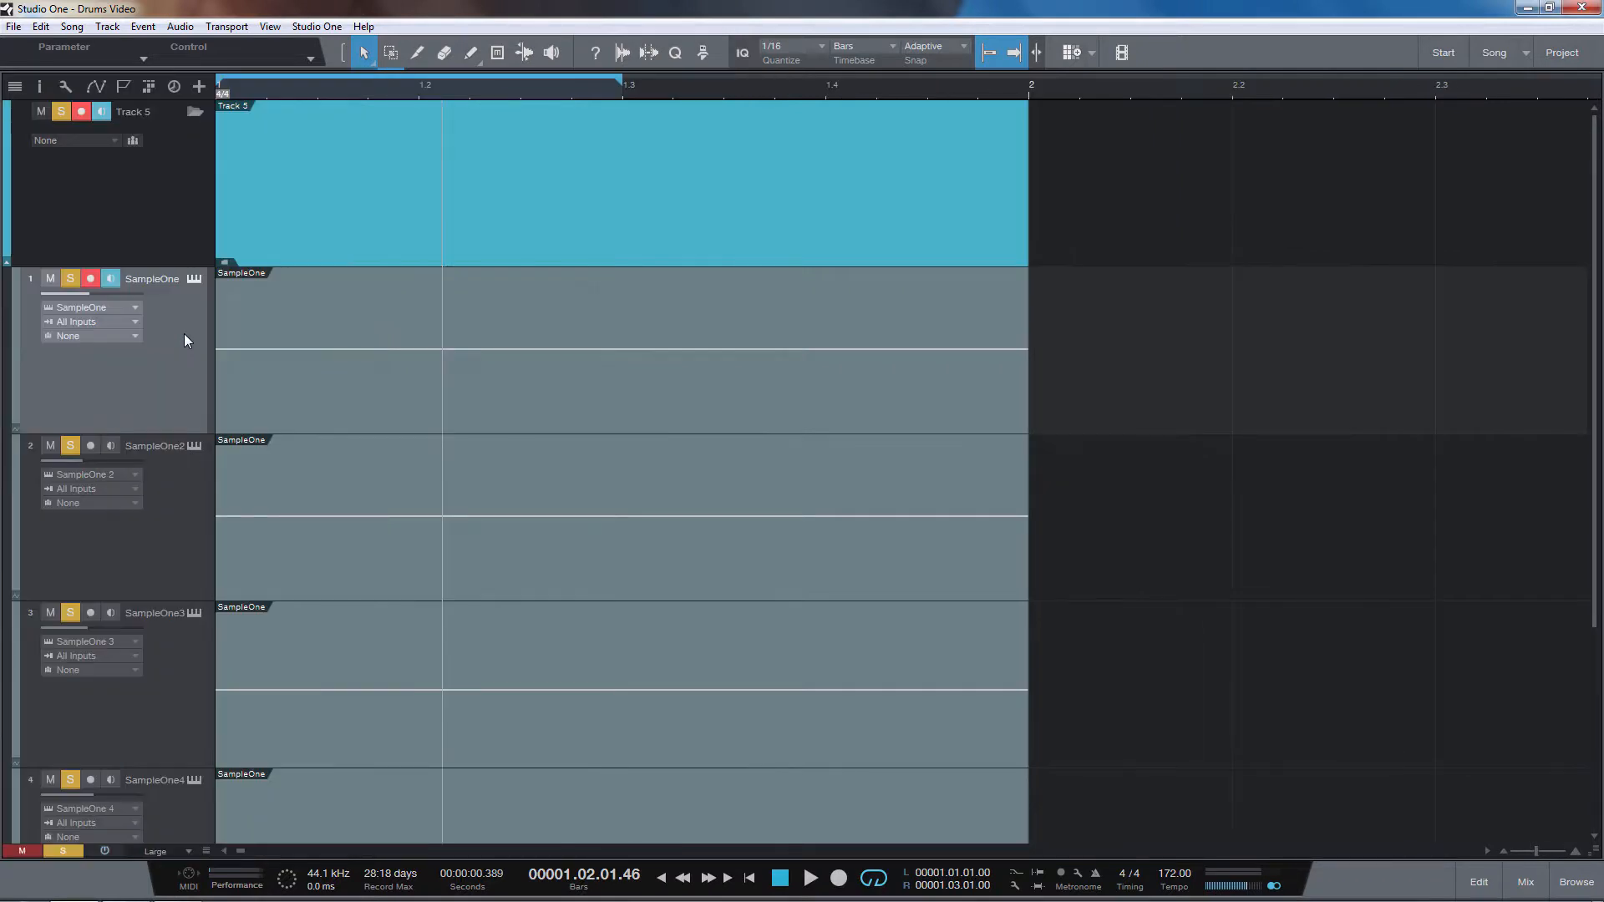
# Open the SPAN analyzer from the main output channel's inserts and hide the mixer
pyautogui.press('F3')
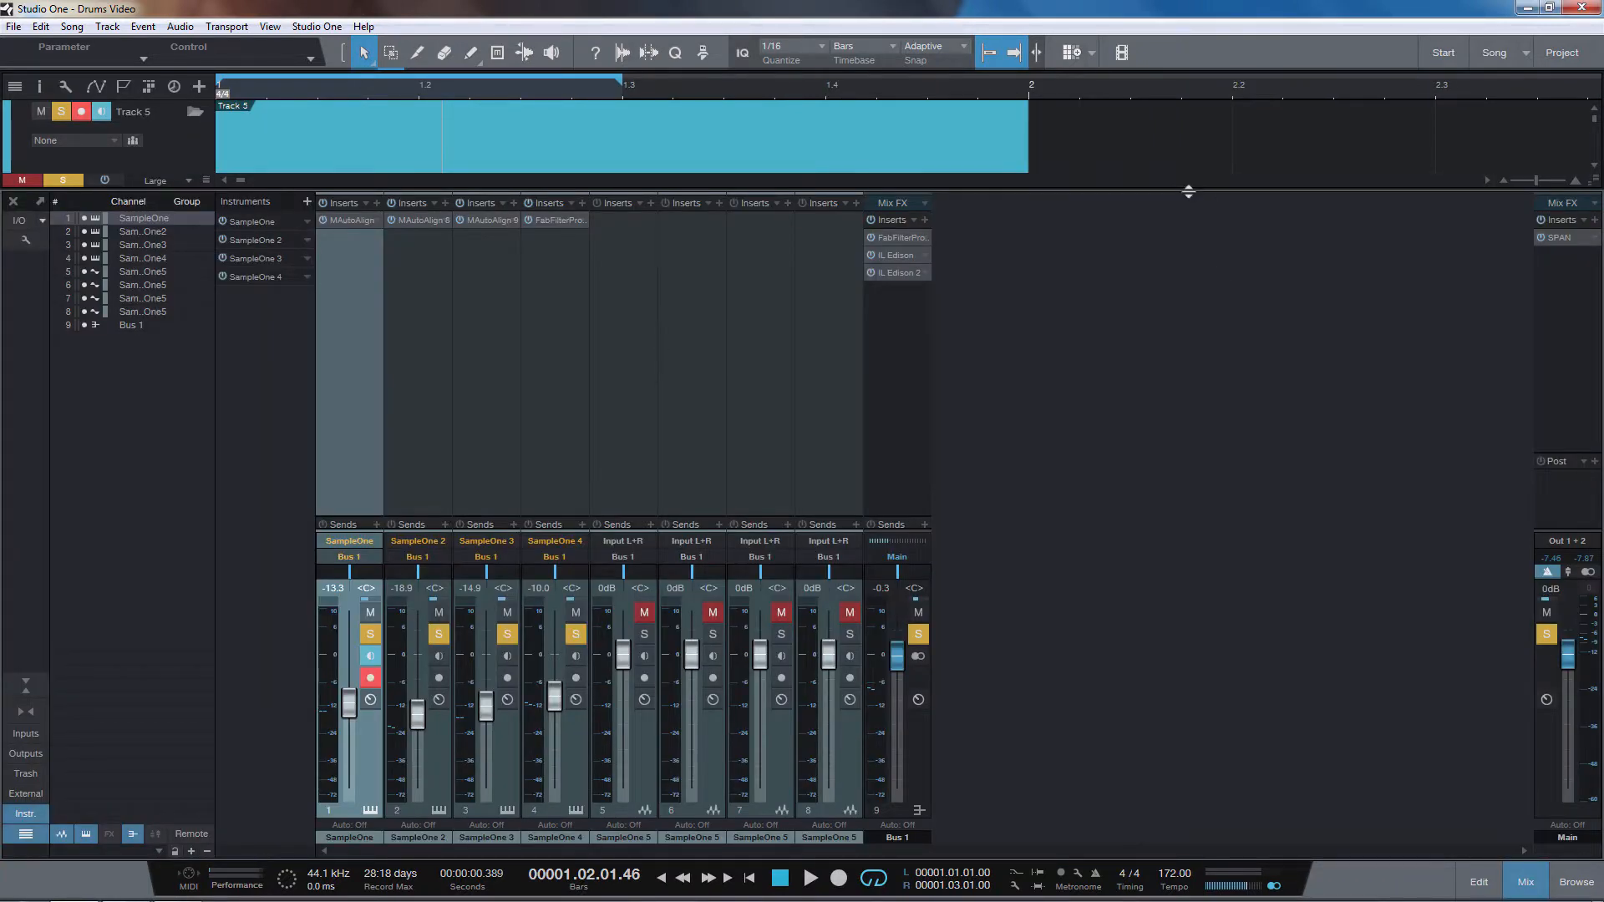
pyautogui.moveTo(1191, 191); pyautogui.dragTo(1402, 489)
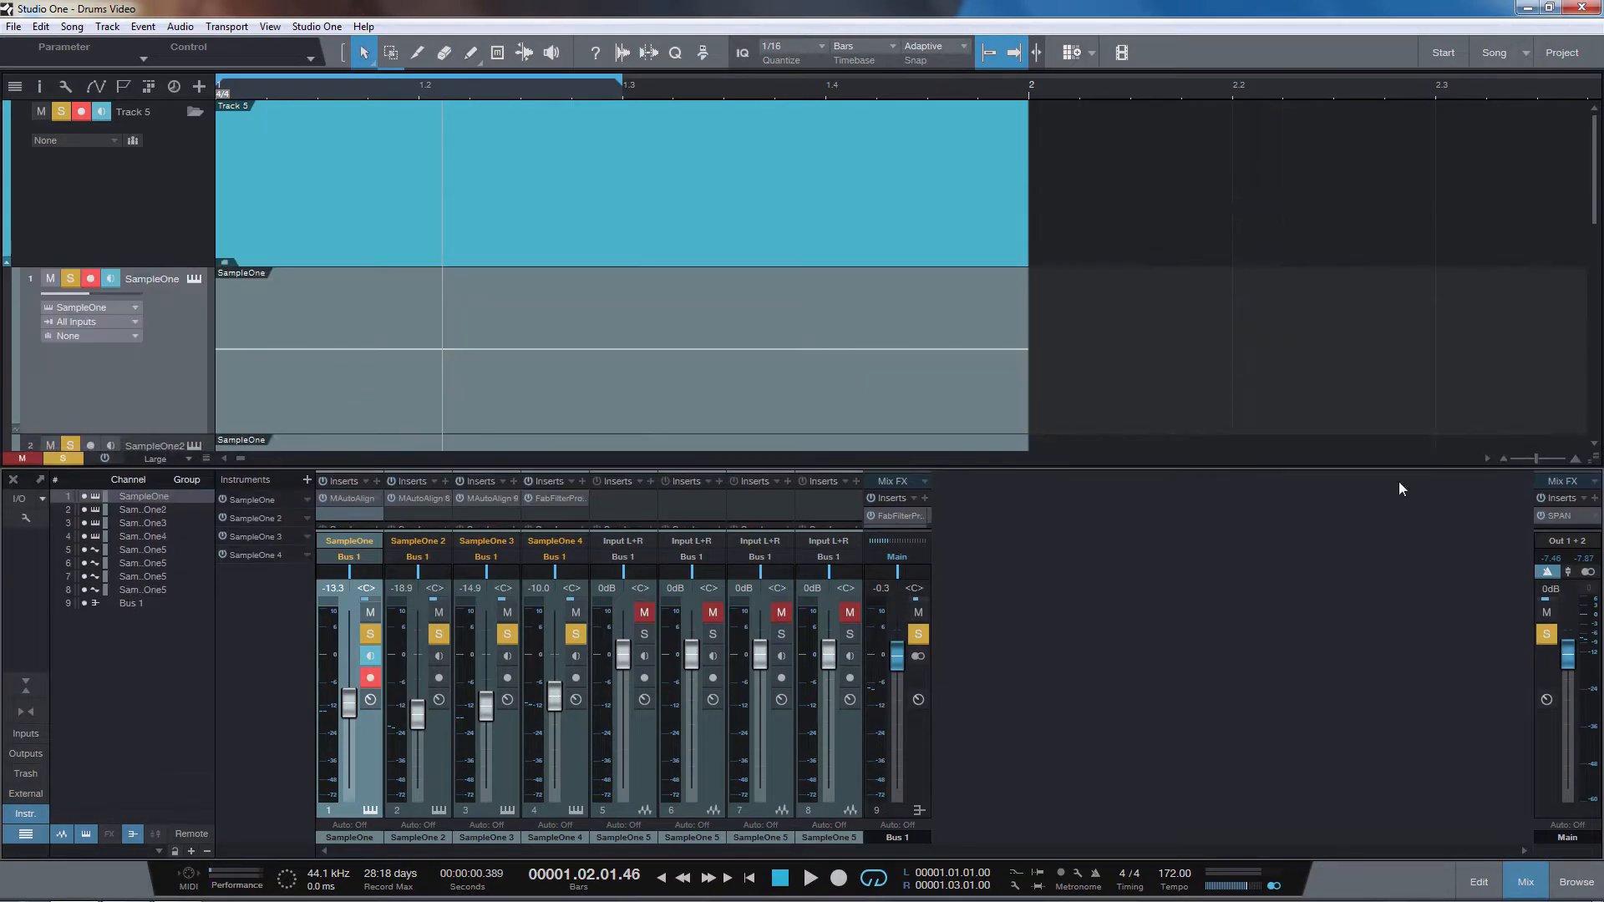
pyautogui.doubleClick(1559, 515)
pyautogui.moveTo(1106, 146); pyautogui.dragTo(870, 73)
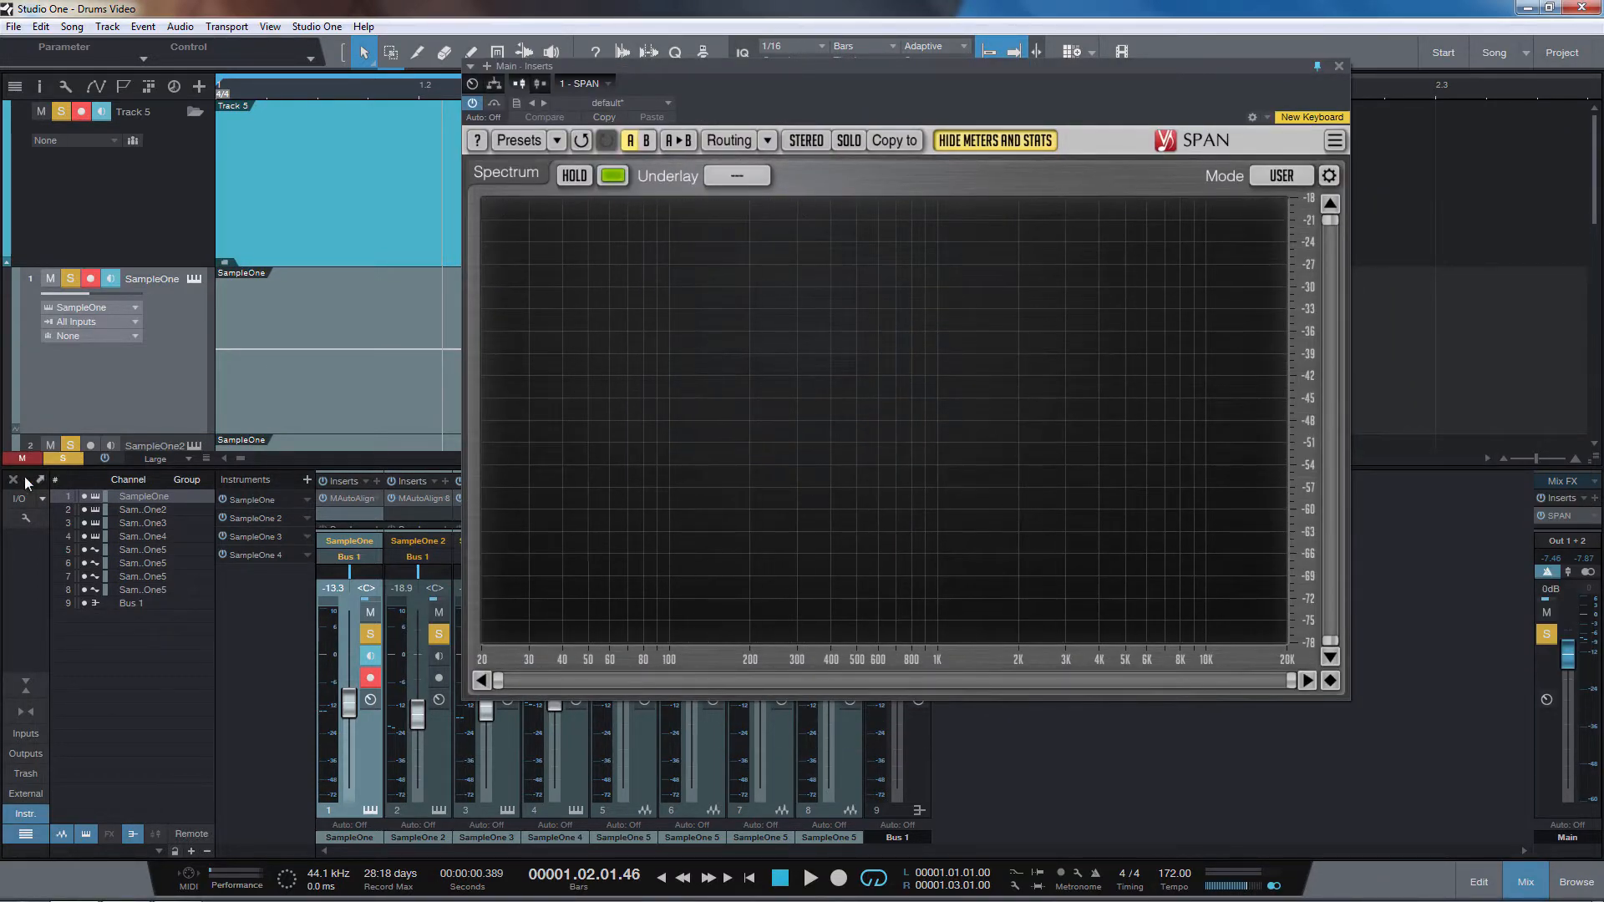
pyautogui.moveTo(276, 458); pyautogui.dragTo(284, 700)
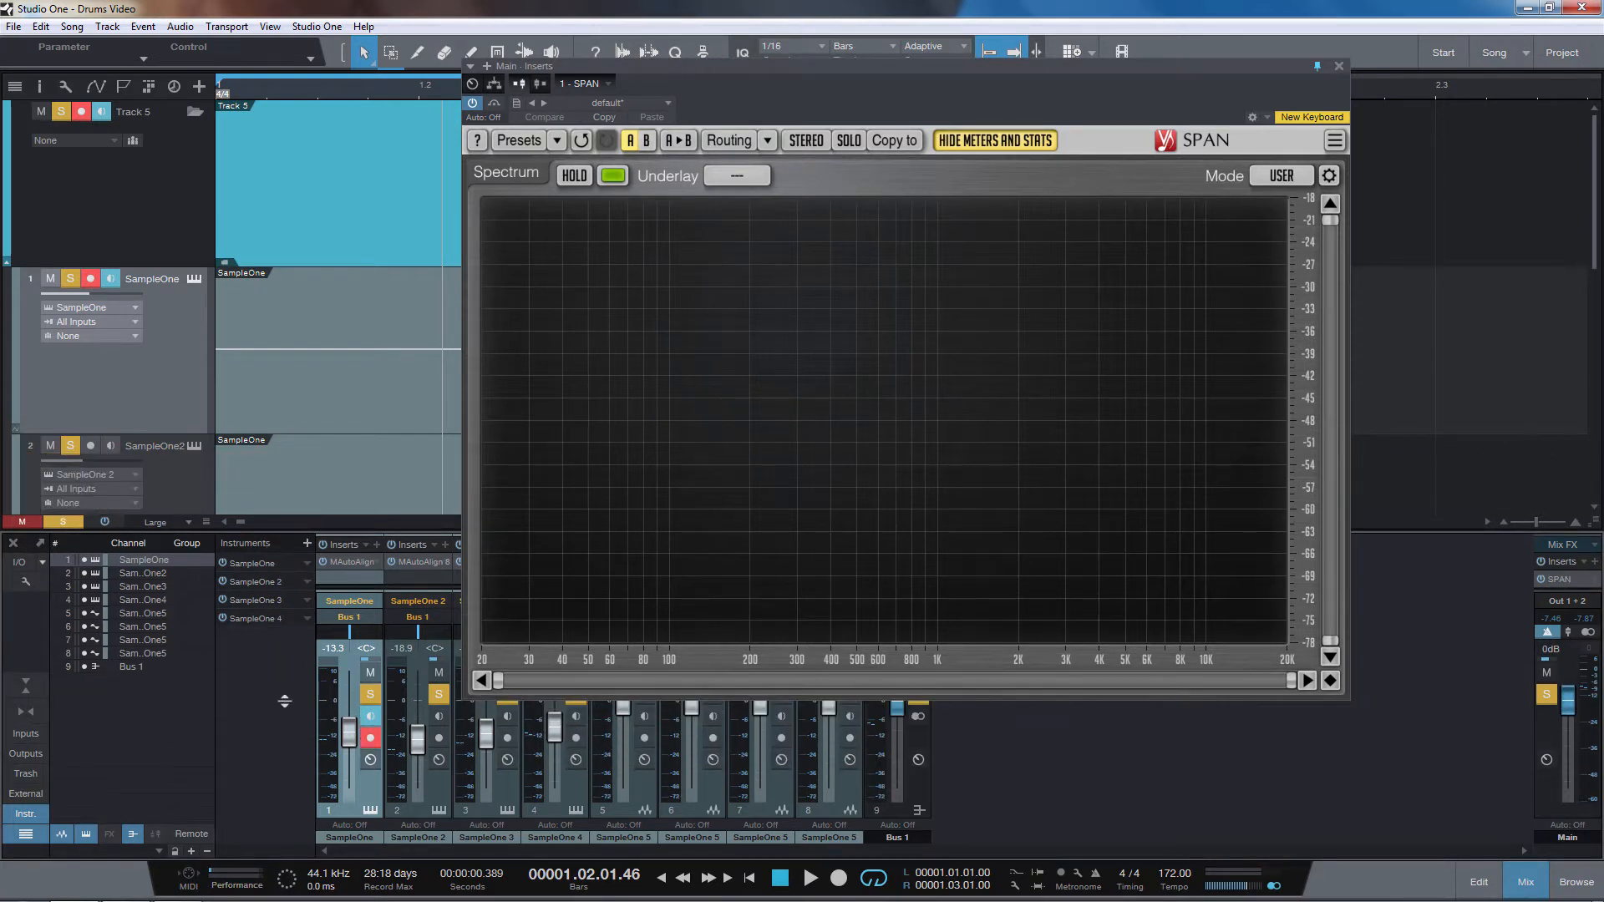
pyautogui.click(14, 543)
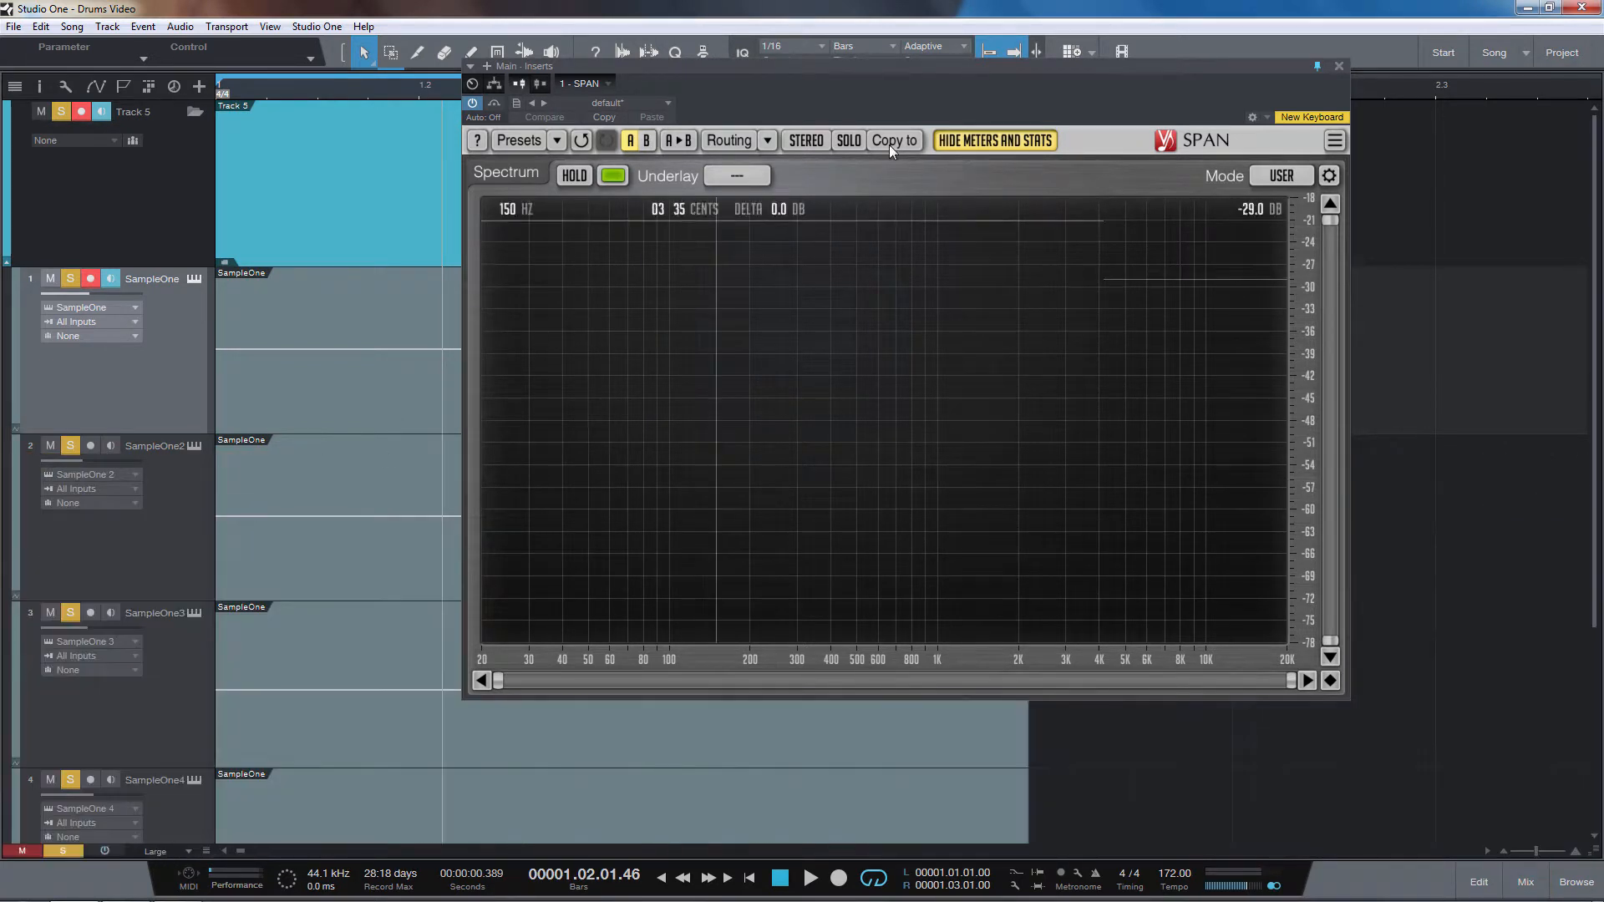
# View the KT_Snare25 sample in the SampleOne track's sampler, and close the sampler
pyautogui.scroll(-2, 418, 461)
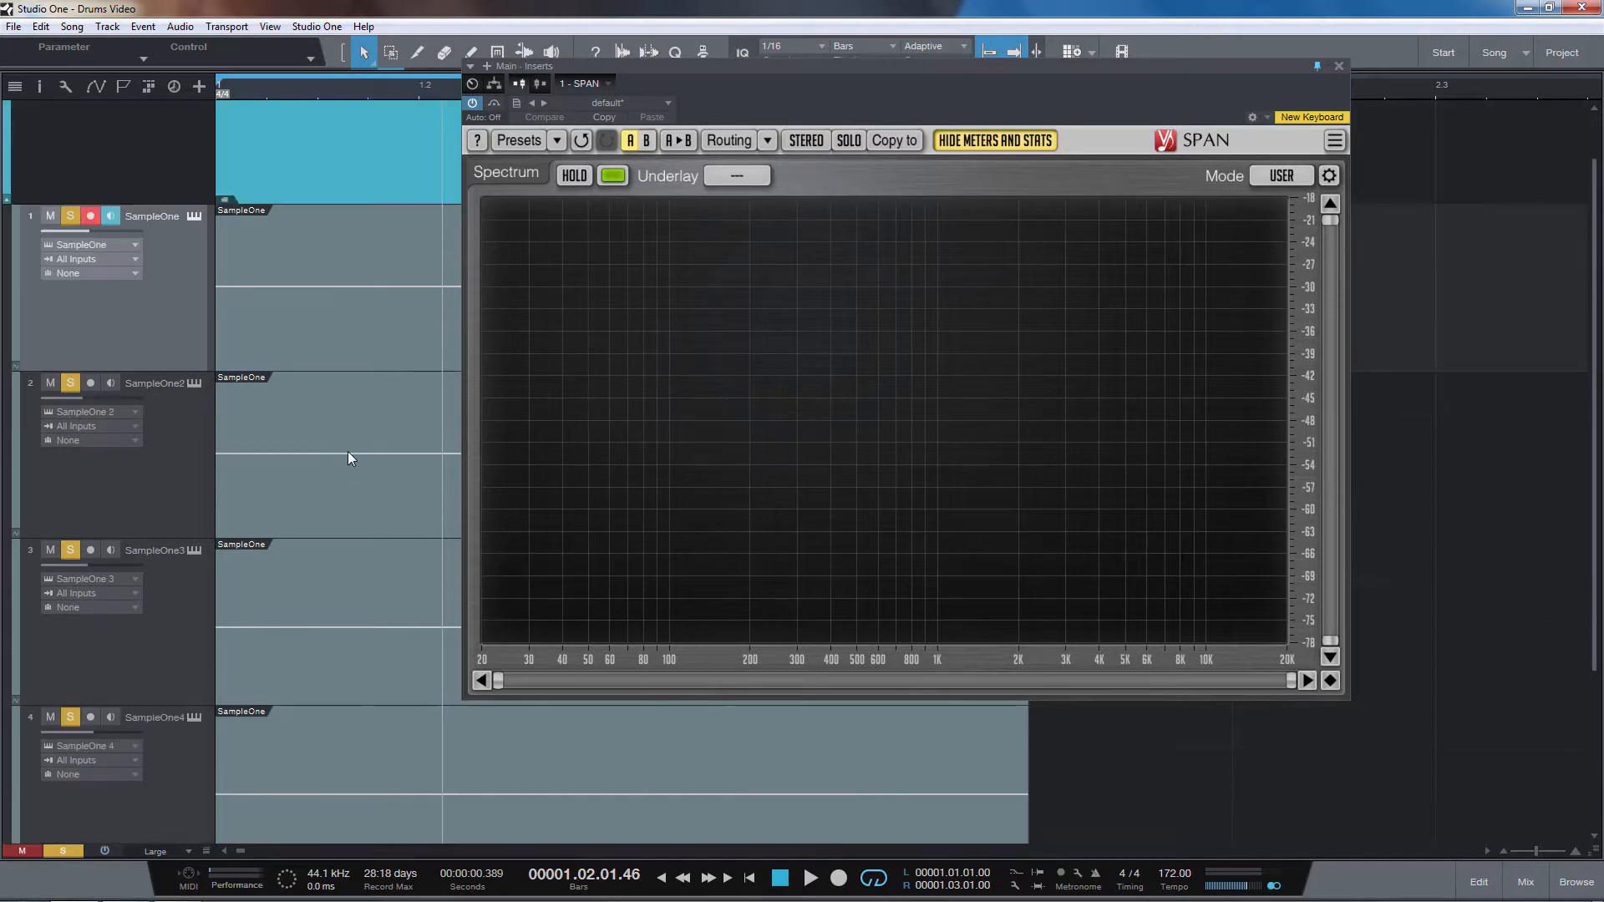
pyautogui.click(193, 216)
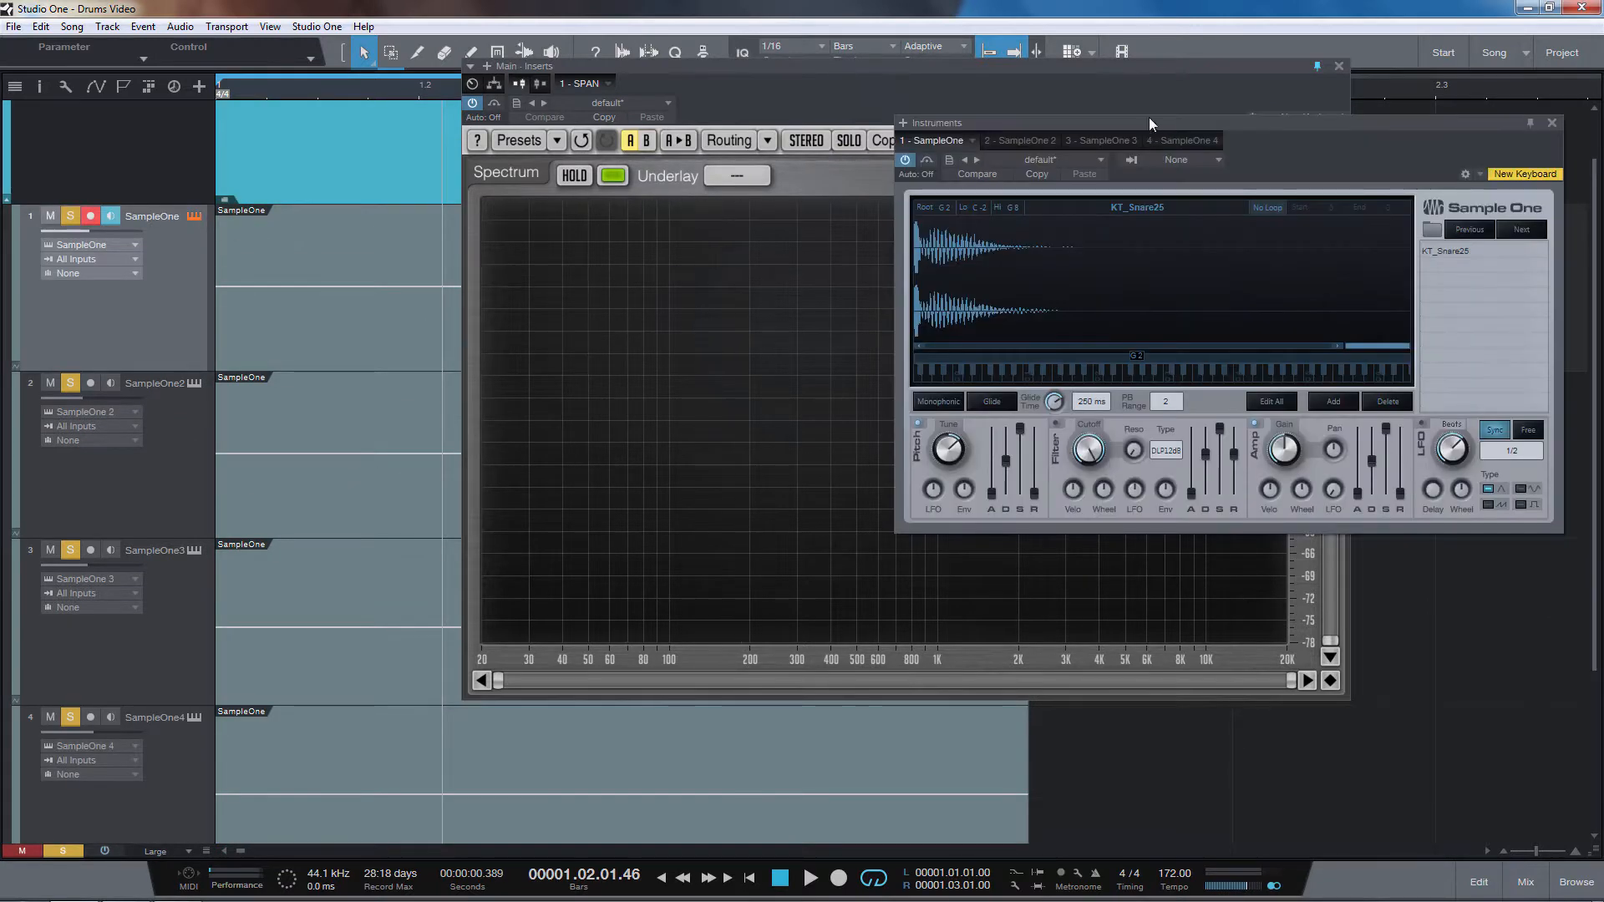
pyautogui.moveTo(1125, 123); pyautogui.dragTo(894, 94)
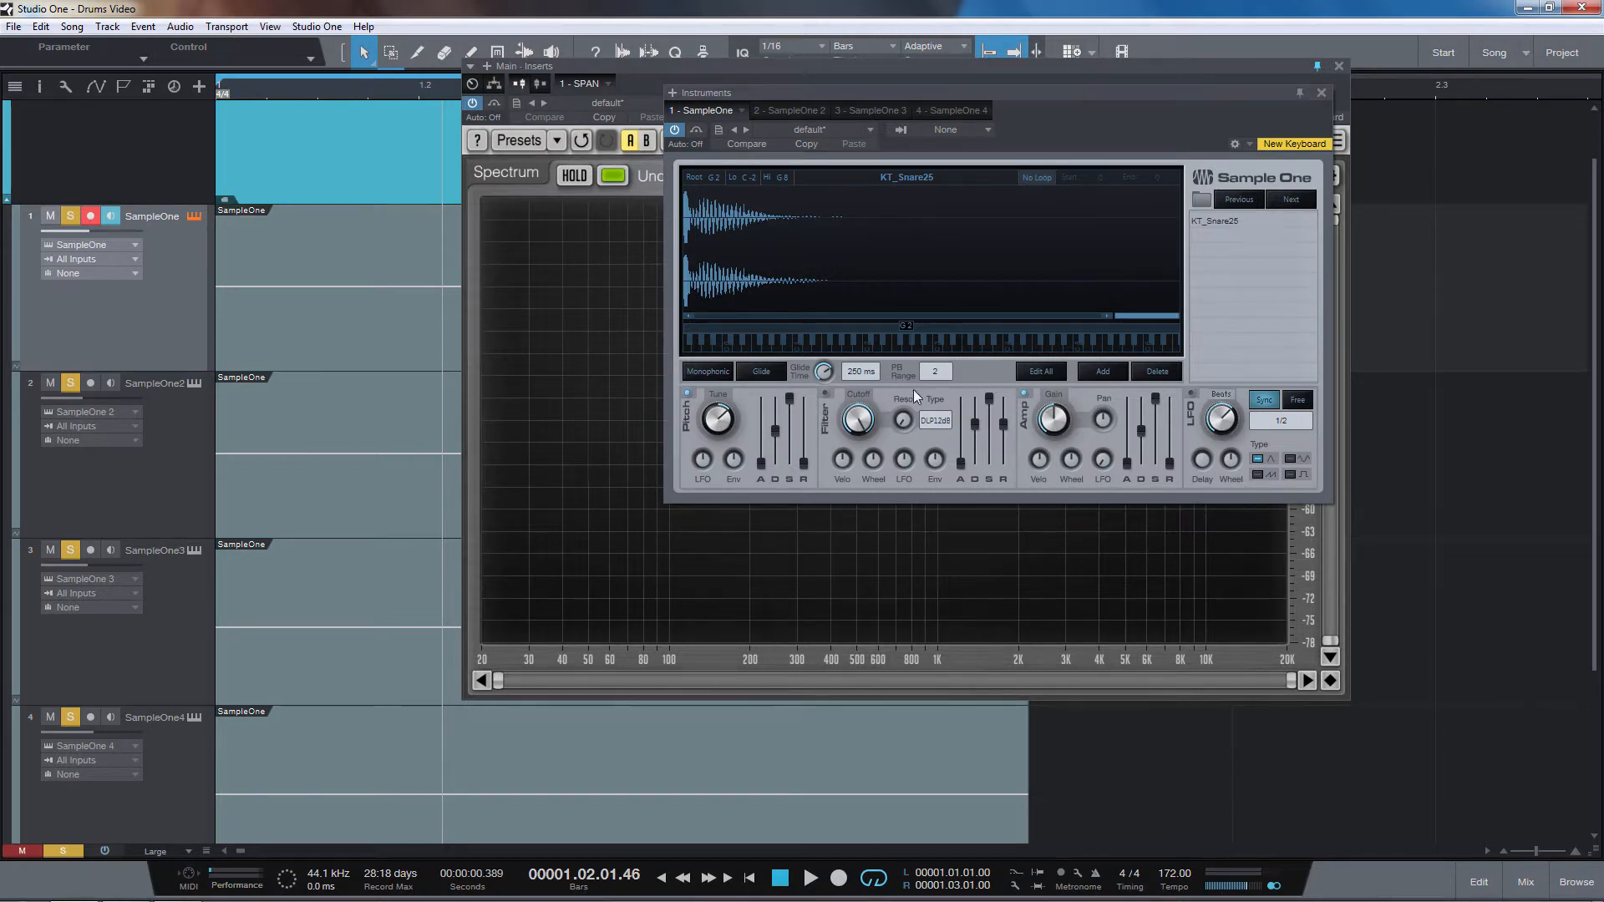
pyautogui.click(1321, 93)
# Mute SampleOne2, SampleOne3 and SampleOne4 so only SampleOne stays soloed, and move the SPAN window off the tracks
pyautogui.scroll(-1, 50, 493)
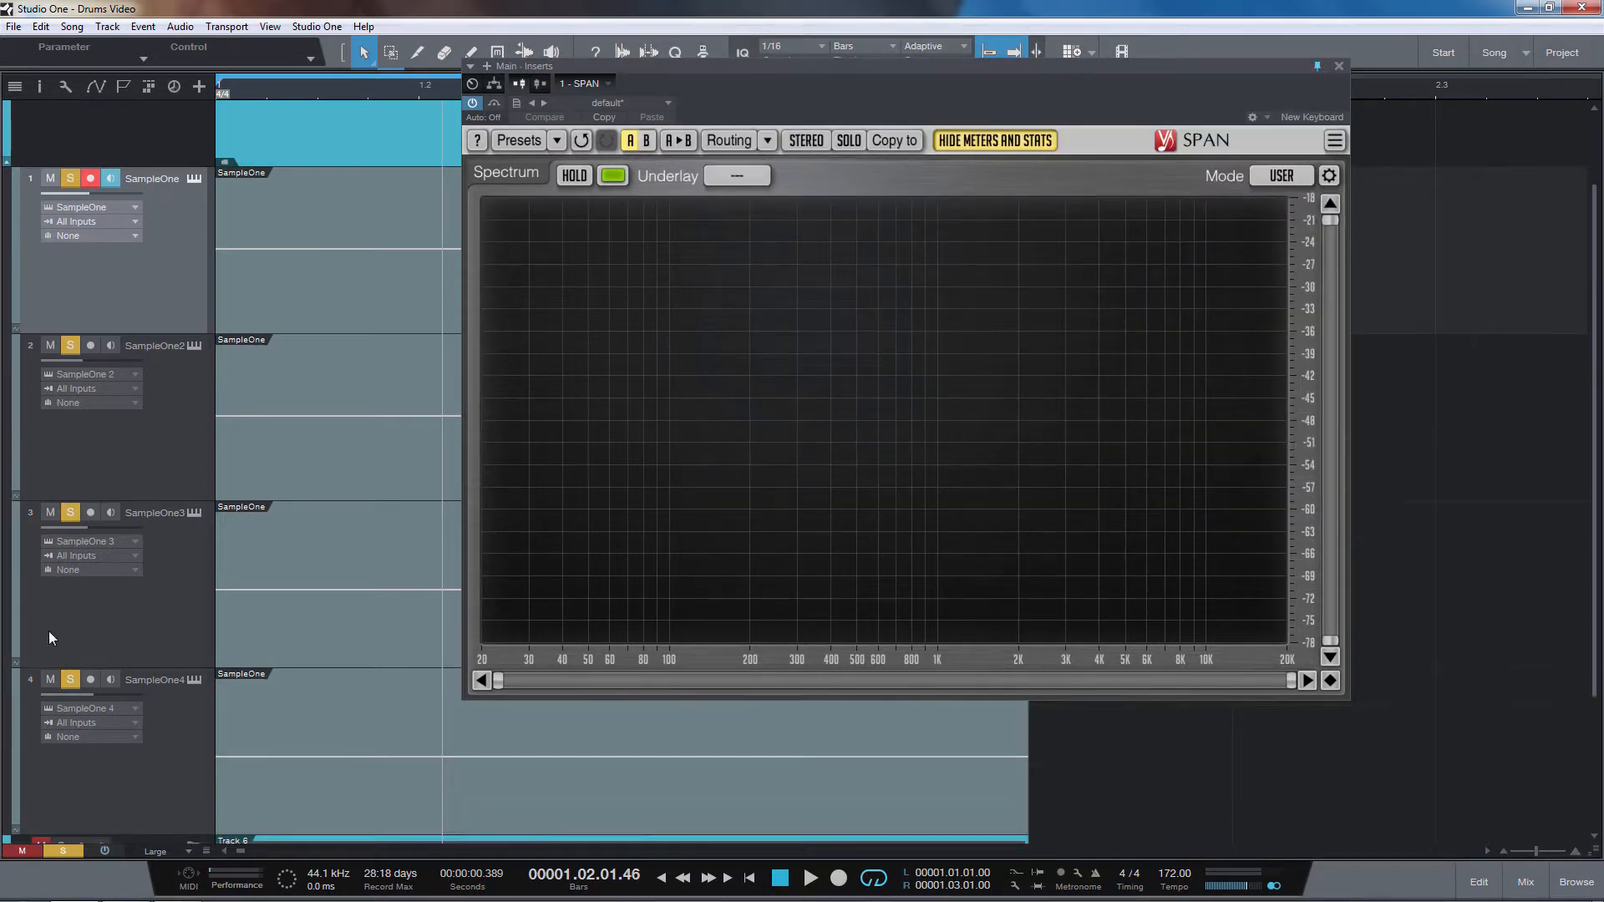
pyautogui.click(50, 680)
pyautogui.click(50, 512)
pyautogui.click(50, 345)
pyautogui.moveTo(660, 74); pyautogui.dragTo(1002, 114)
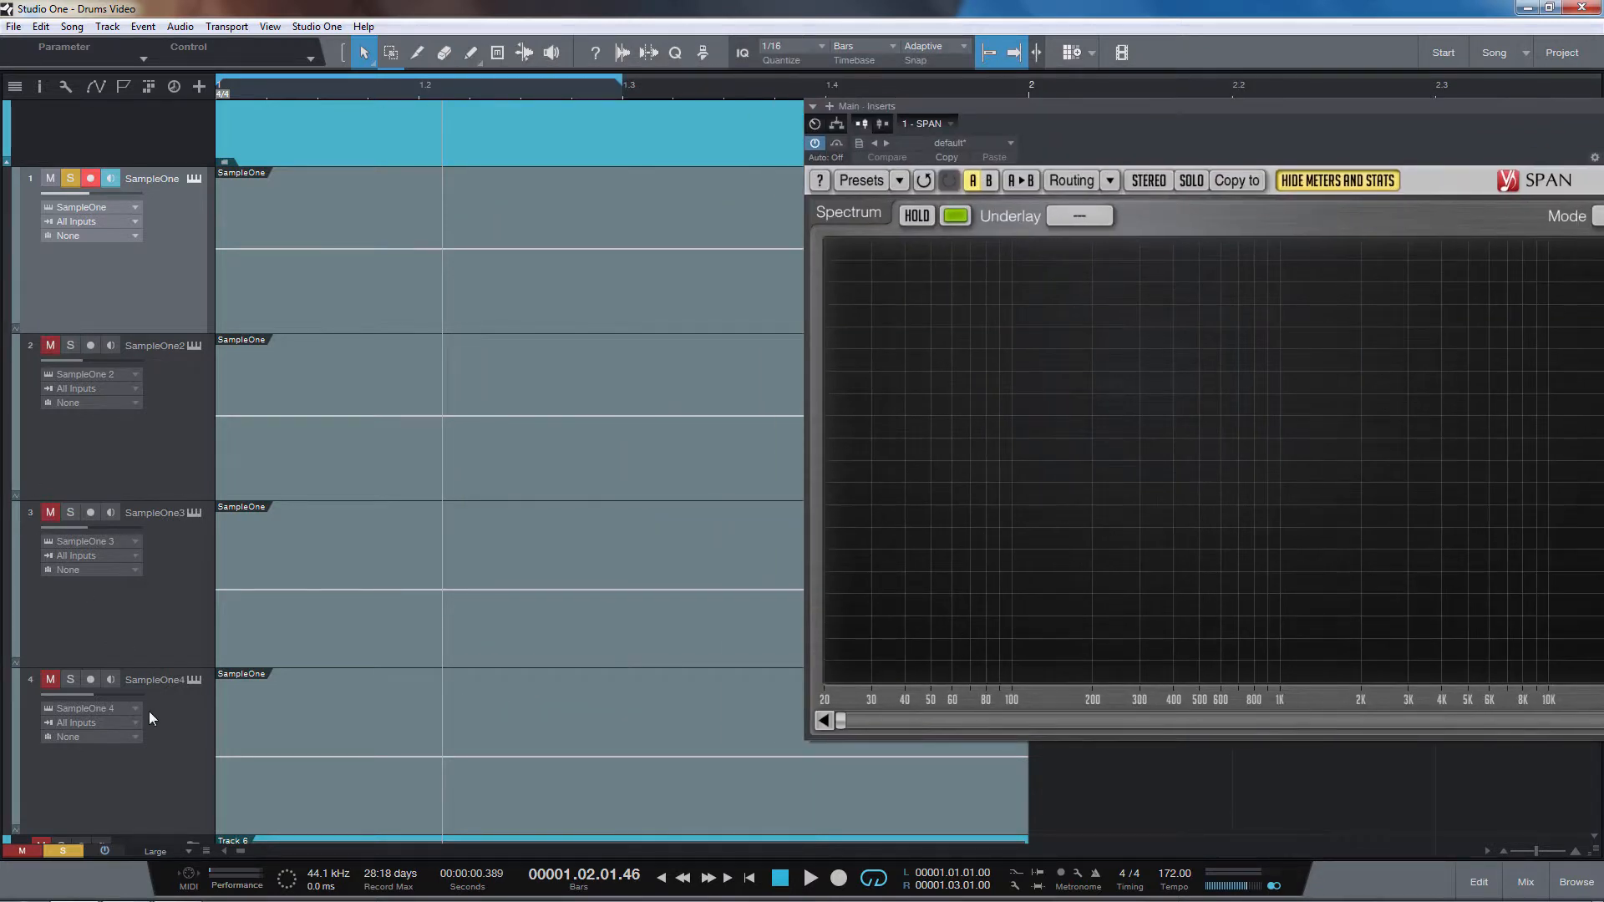
# Bypass the FabFilter insert on the SampleOne 4 channel in the mixer and hide the mixer
pyautogui.click(162, 737)
pyautogui.press('F3')
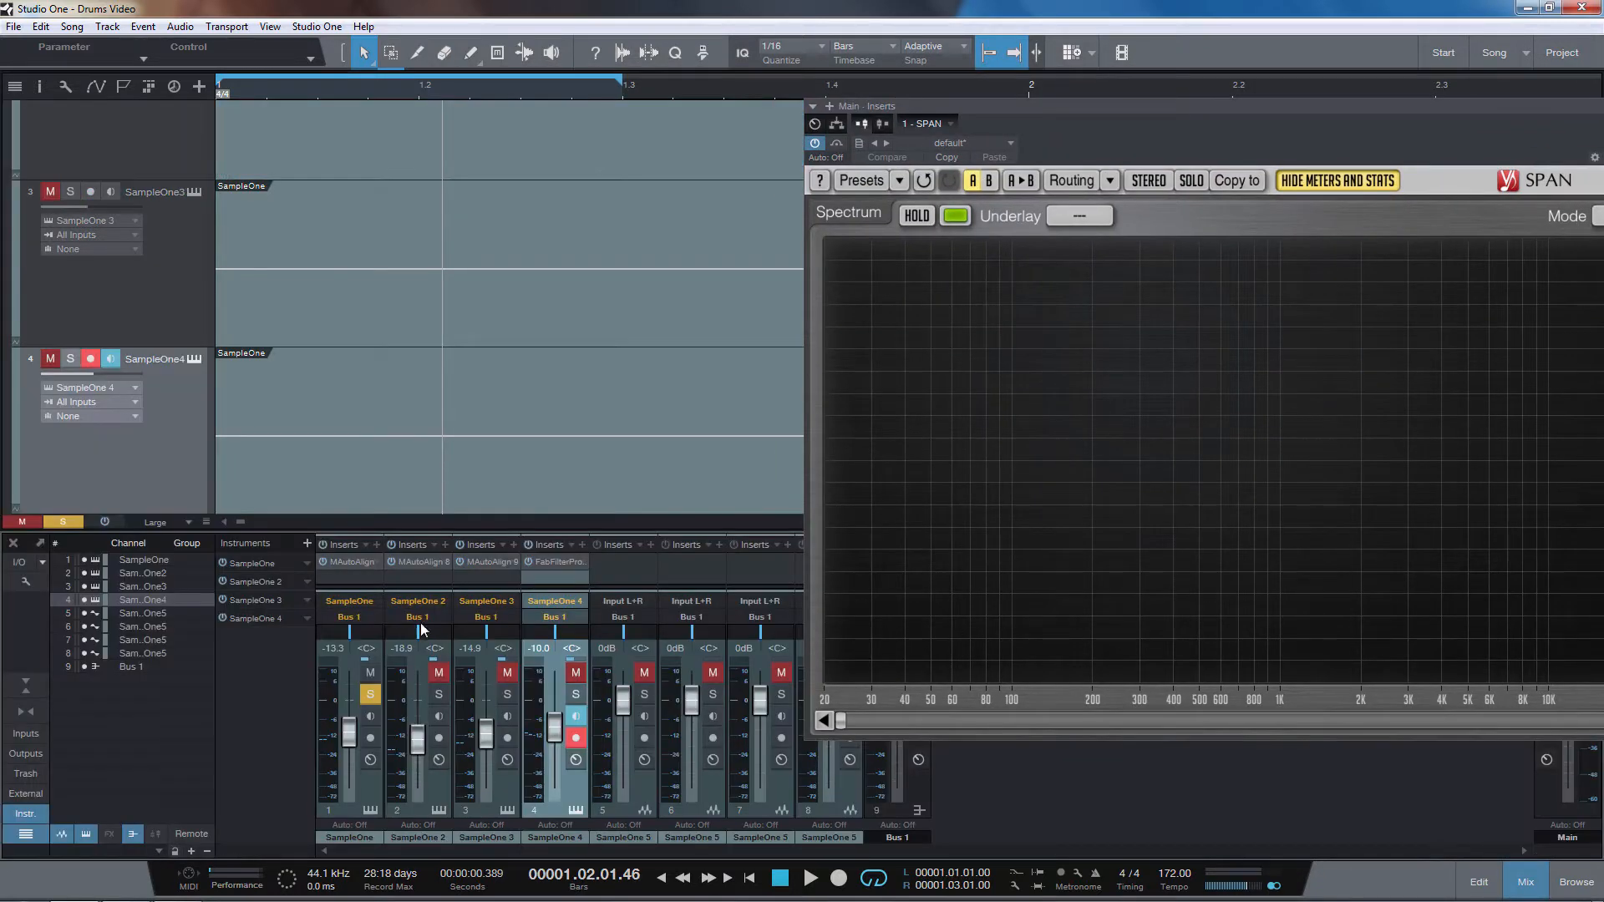
pyautogui.moveTo(623, 528); pyautogui.dragTo(543, 301)
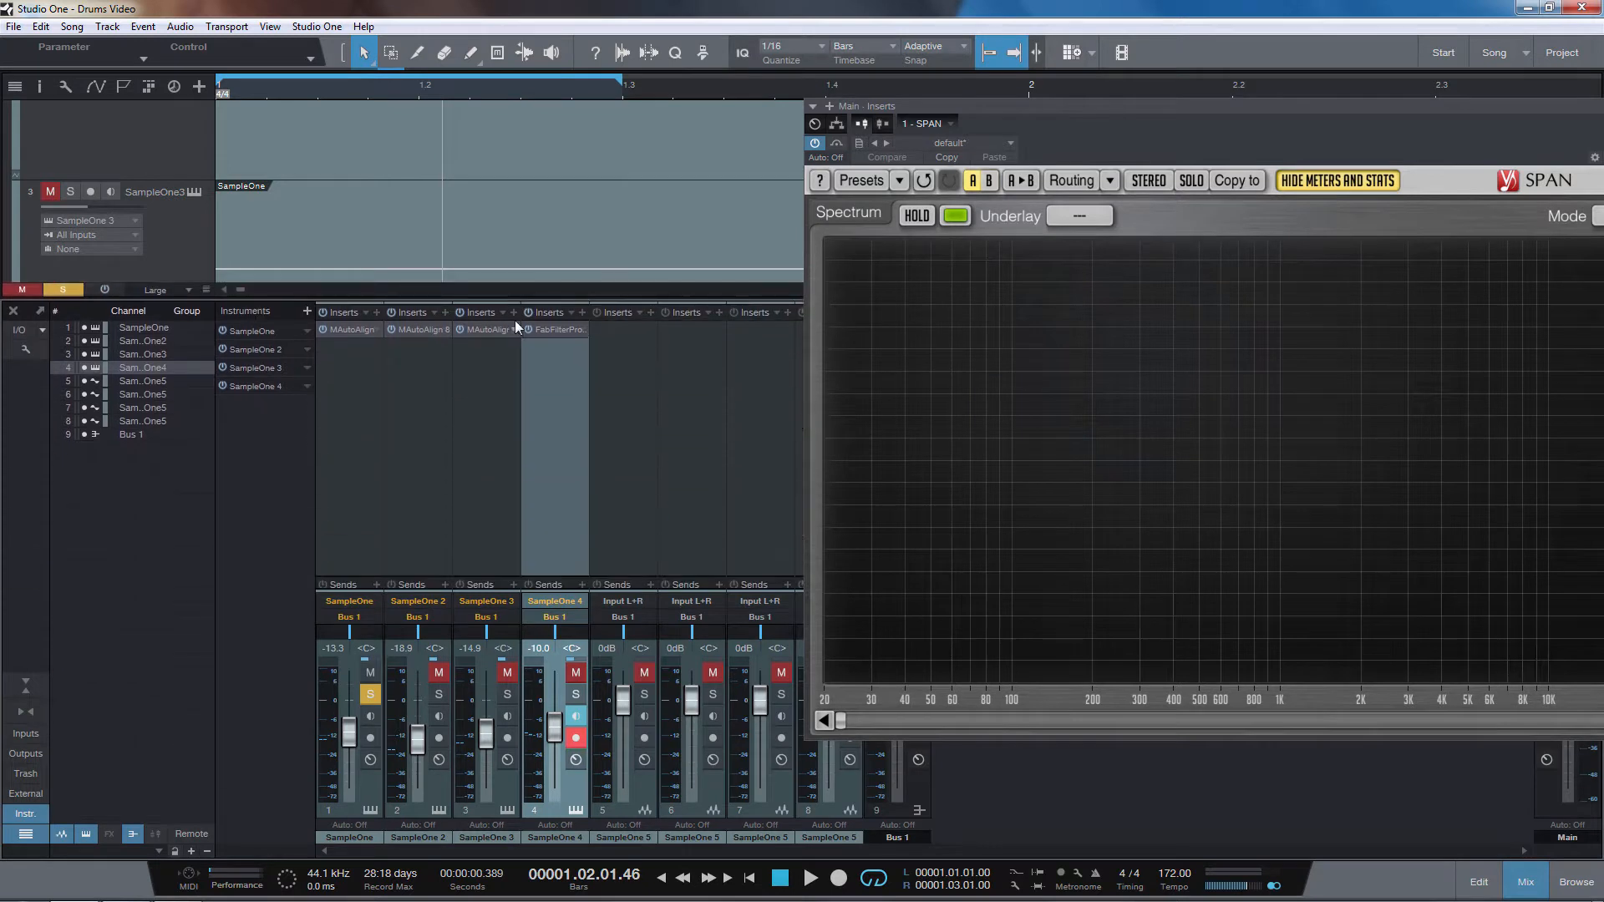
pyautogui.click(13, 310)
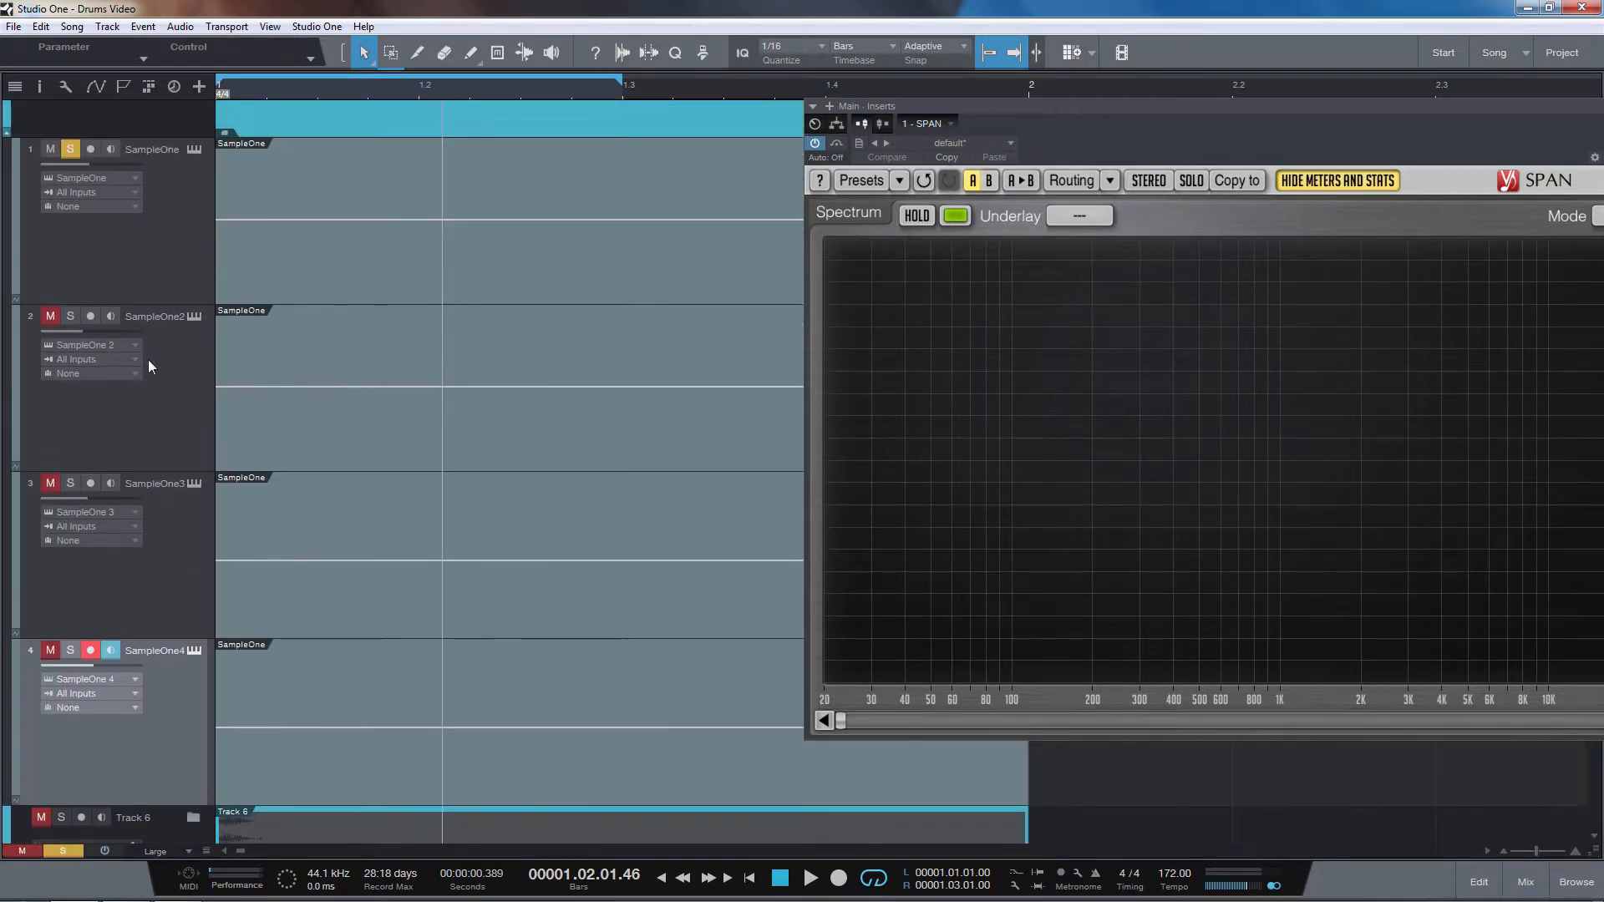
# Play the loop and audition the snare layers one by one, switching the solo from SampleOne to SampleOne2 to SampleOne3
pyautogui.press('space')
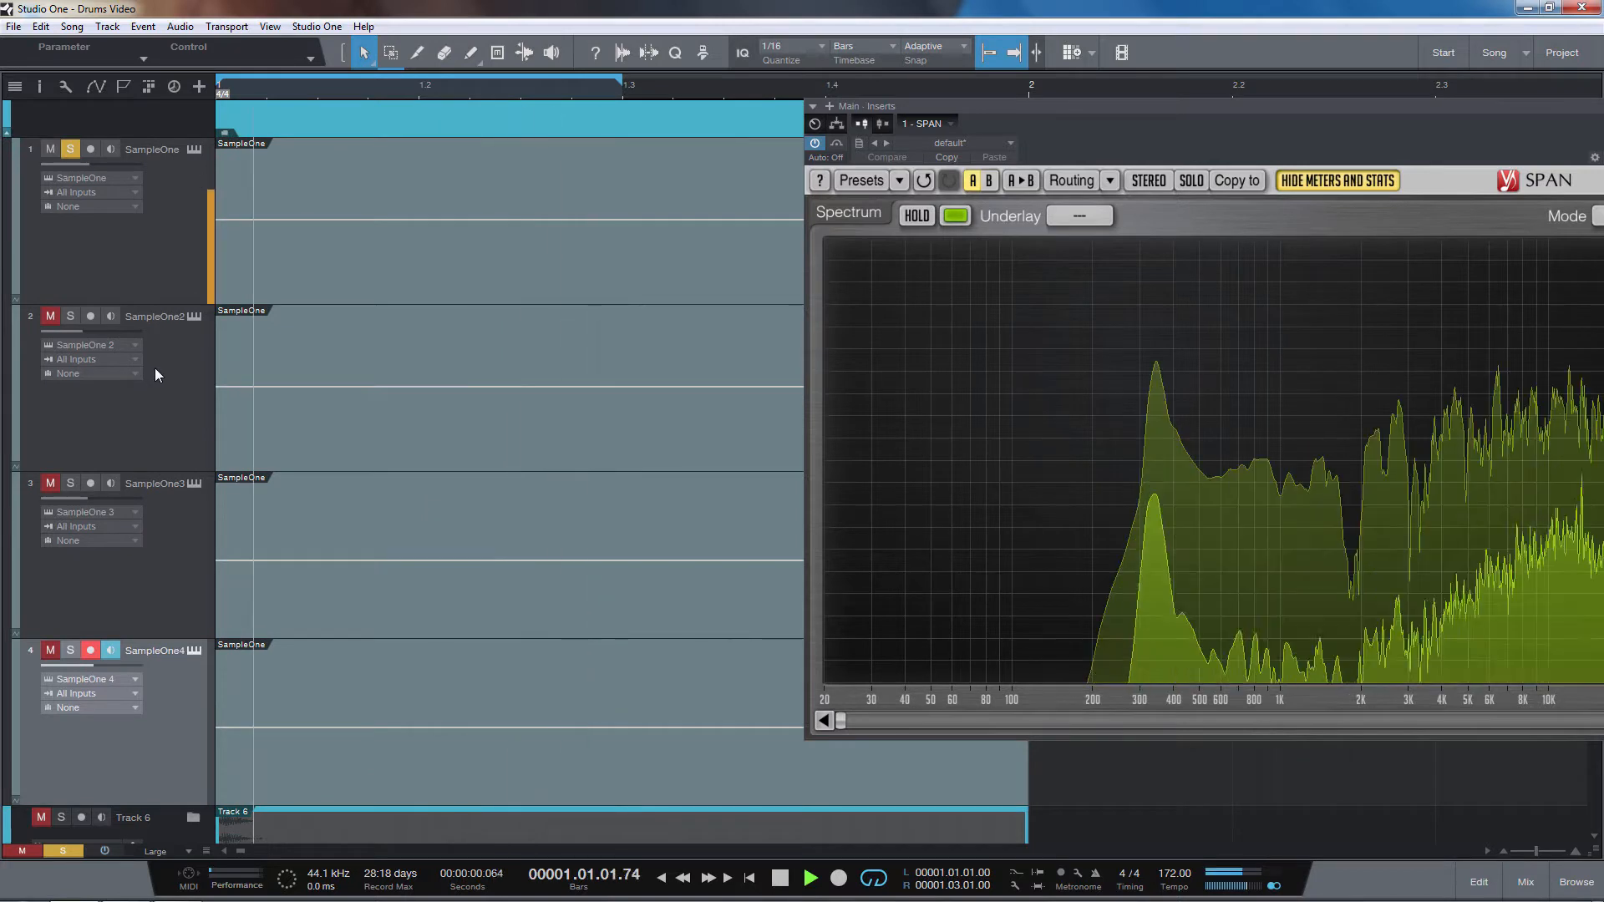
pyautogui.click(51, 315)
pyautogui.click(70, 316)
pyautogui.click(70, 148)
pyautogui.click(50, 149)
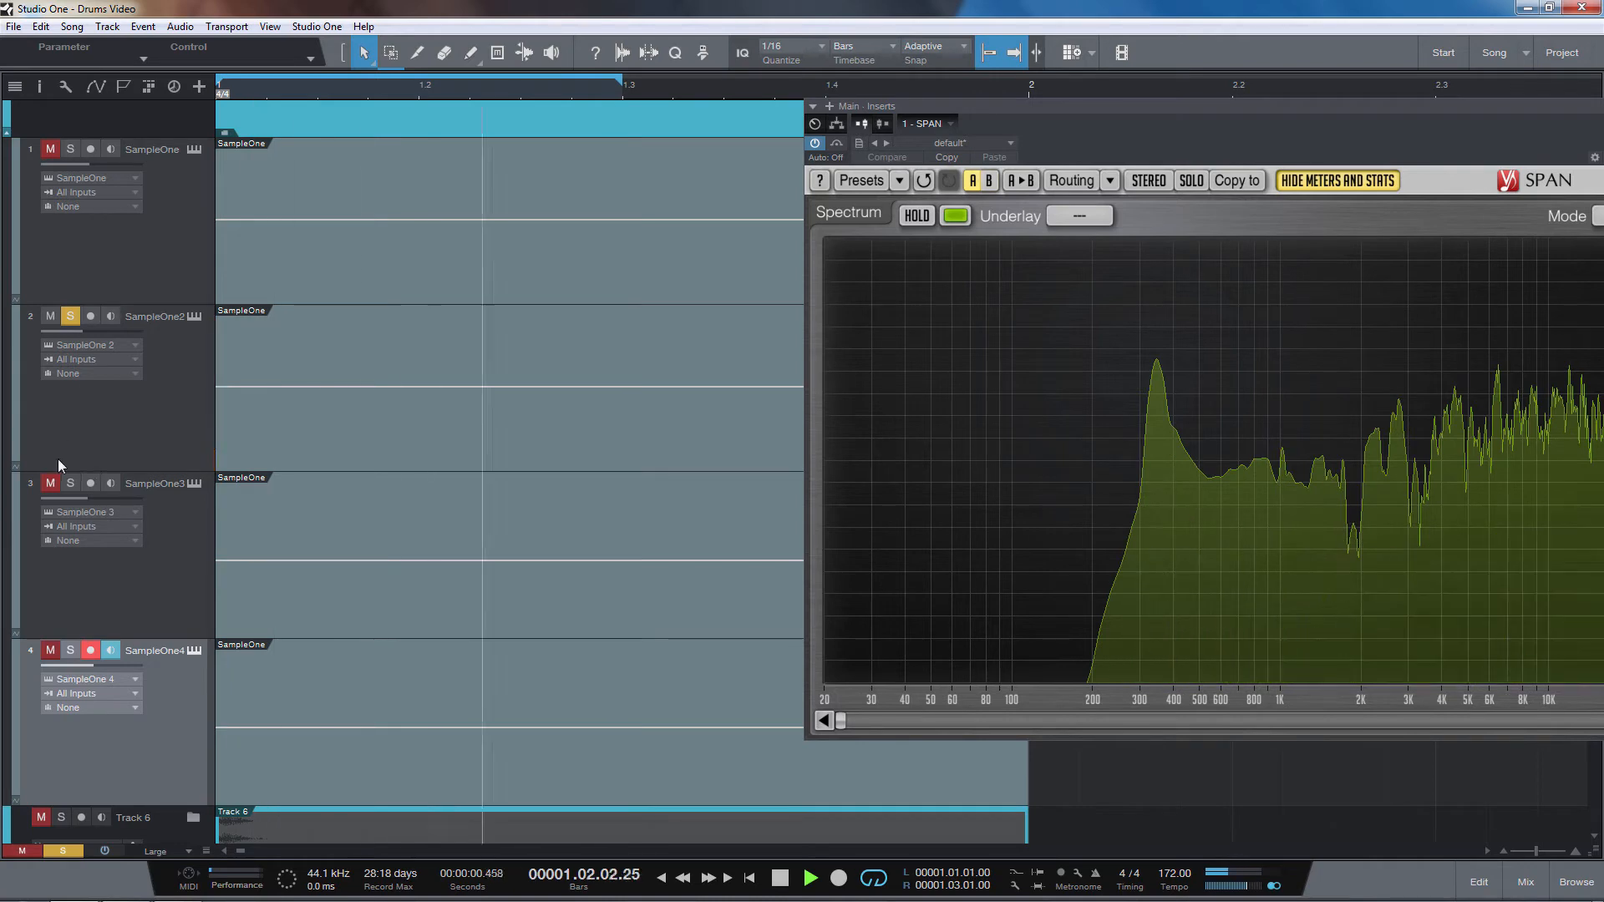
pyautogui.click(50, 483)
pyautogui.click(70, 483)
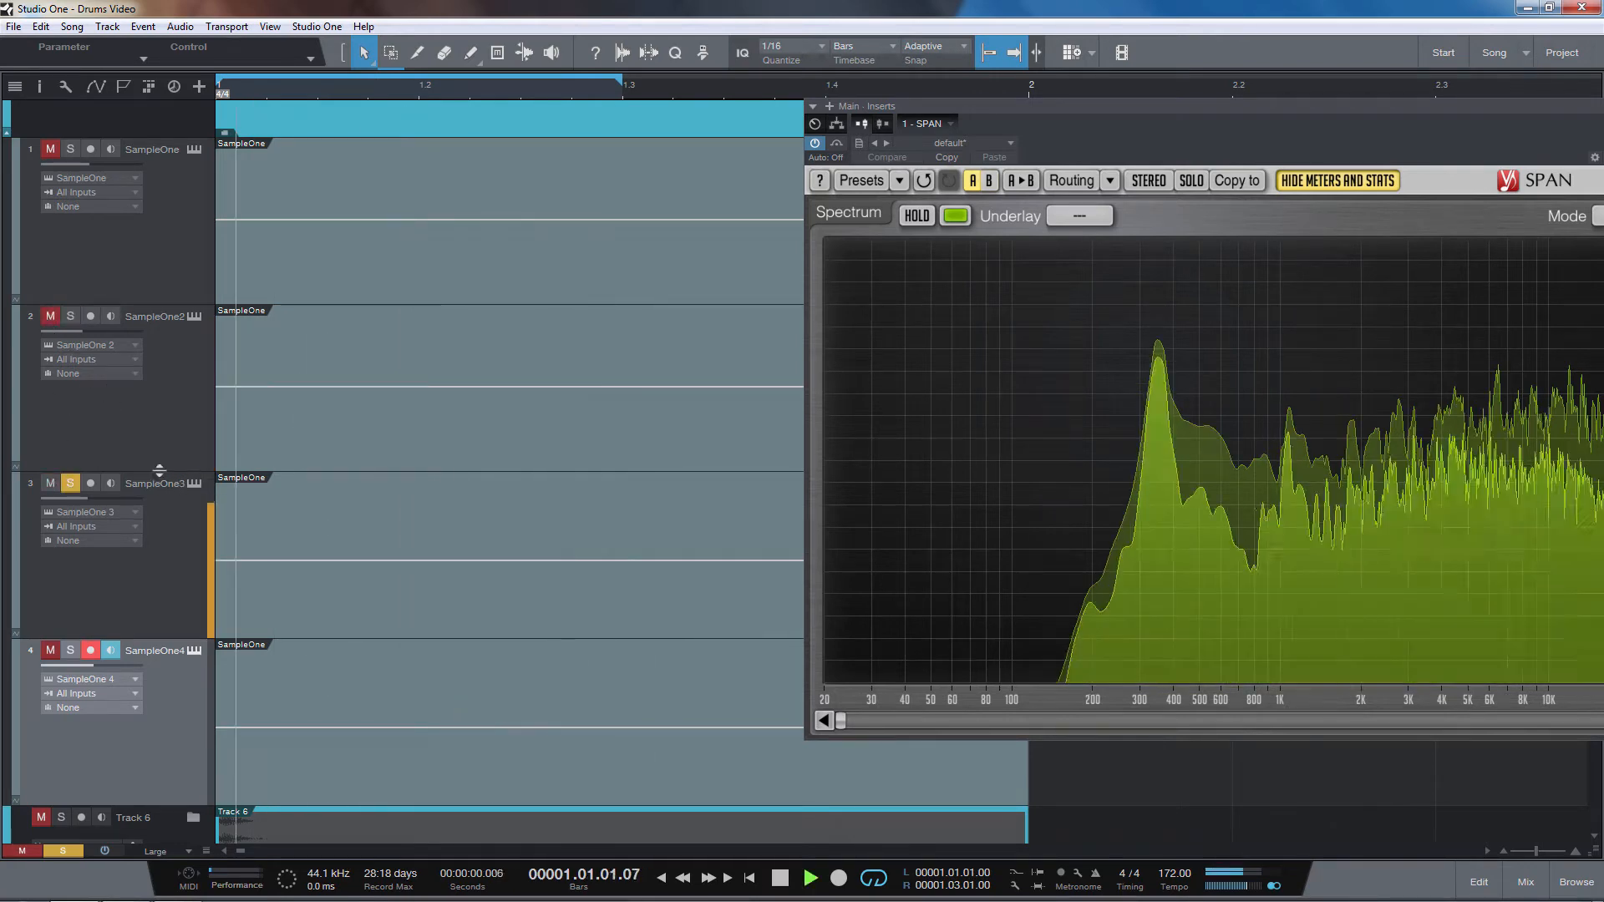
# Raise the Bus 1 volume to +4.7 dB in the mixer while the loop plays, and hide the mixer
pyautogui.click(167, 543)
pyautogui.press('F3')
pyautogui.press('space')
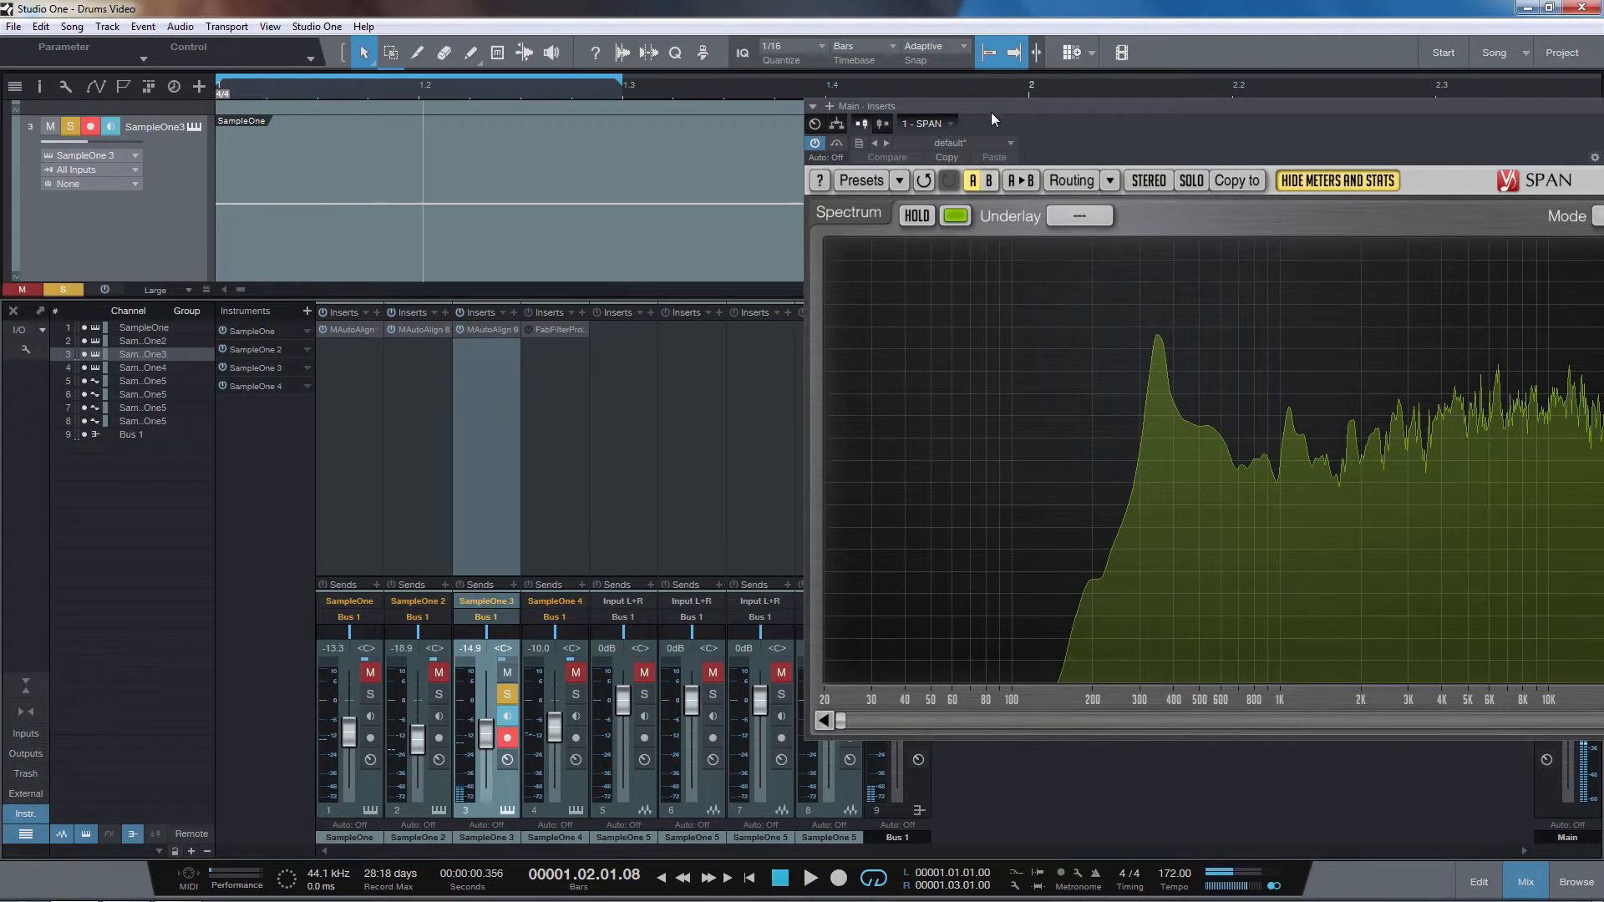
pyautogui.moveTo(991, 112); pyautogui.dragTo(1289, 142)
pyautogui.scroll(3, 892, 691)
pyautogui.press('space')
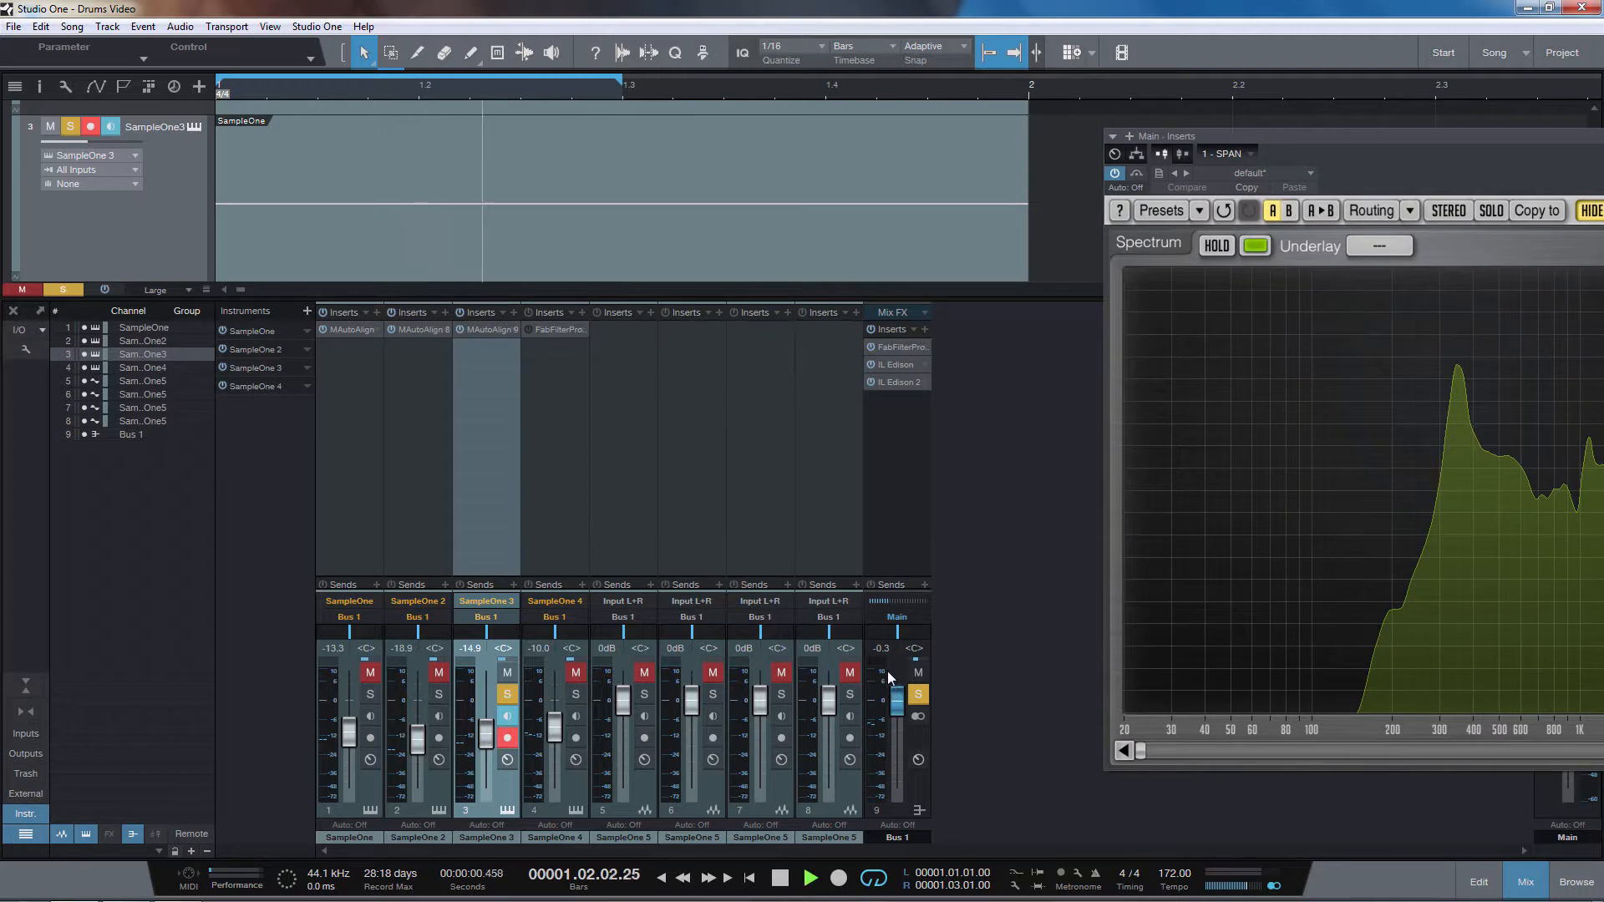
pyautogui.scroll(2, 897, 693)
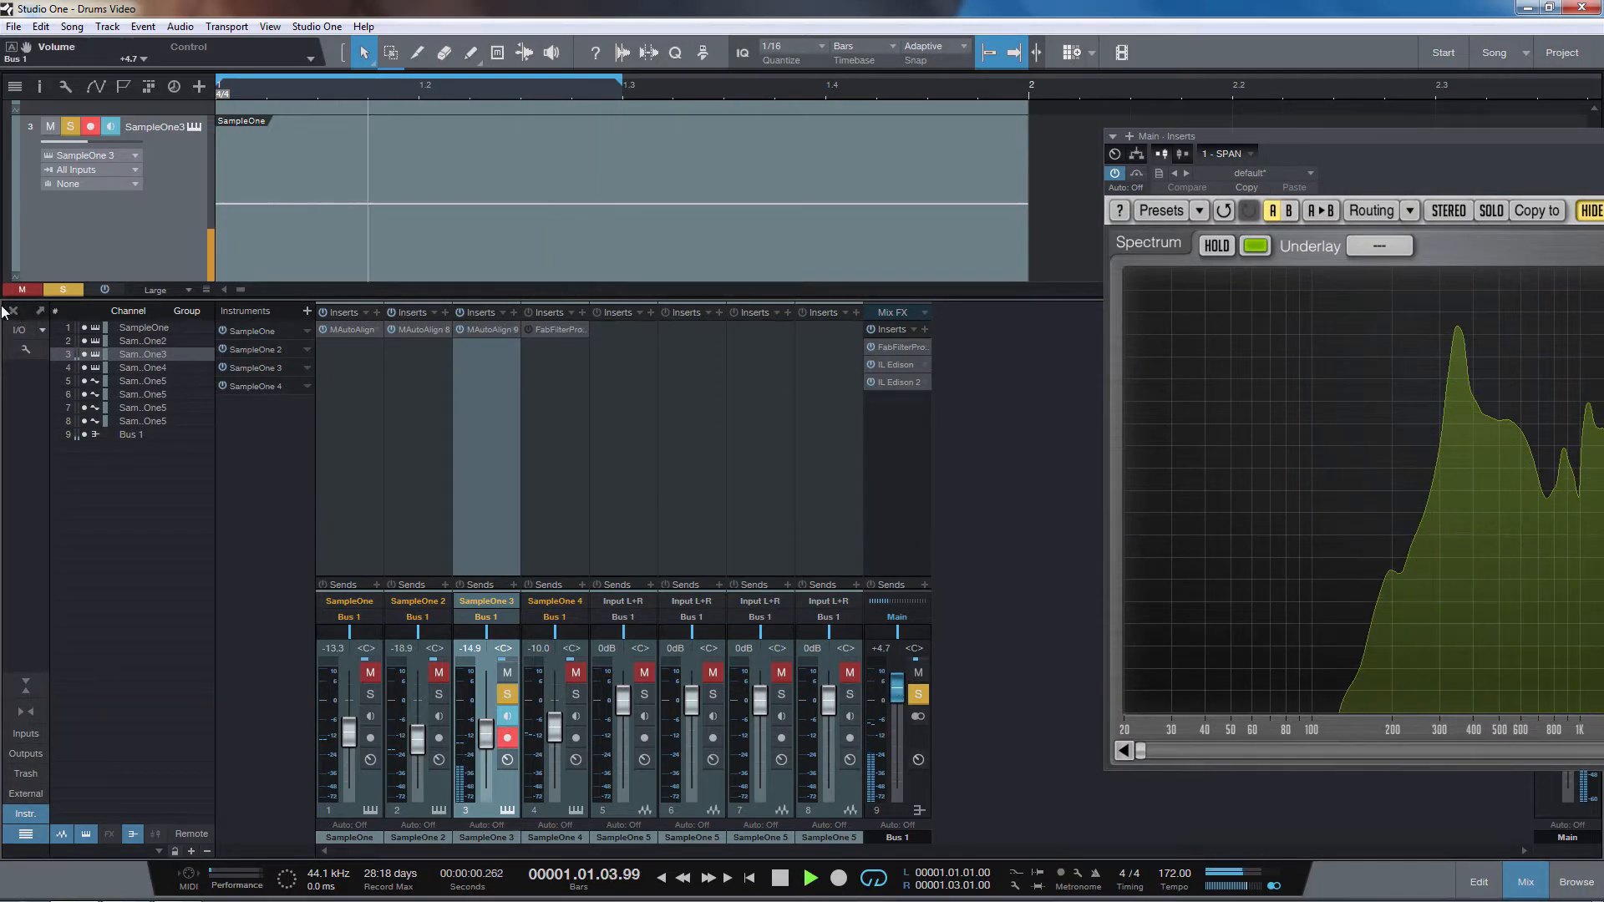
pyautogui.press('F3')
# Solo SampleOne4, mute SampleOne3, and play the loop to hear the fourth layer alone
pyautogui.click(71, 487)
pyautogui.press('space')
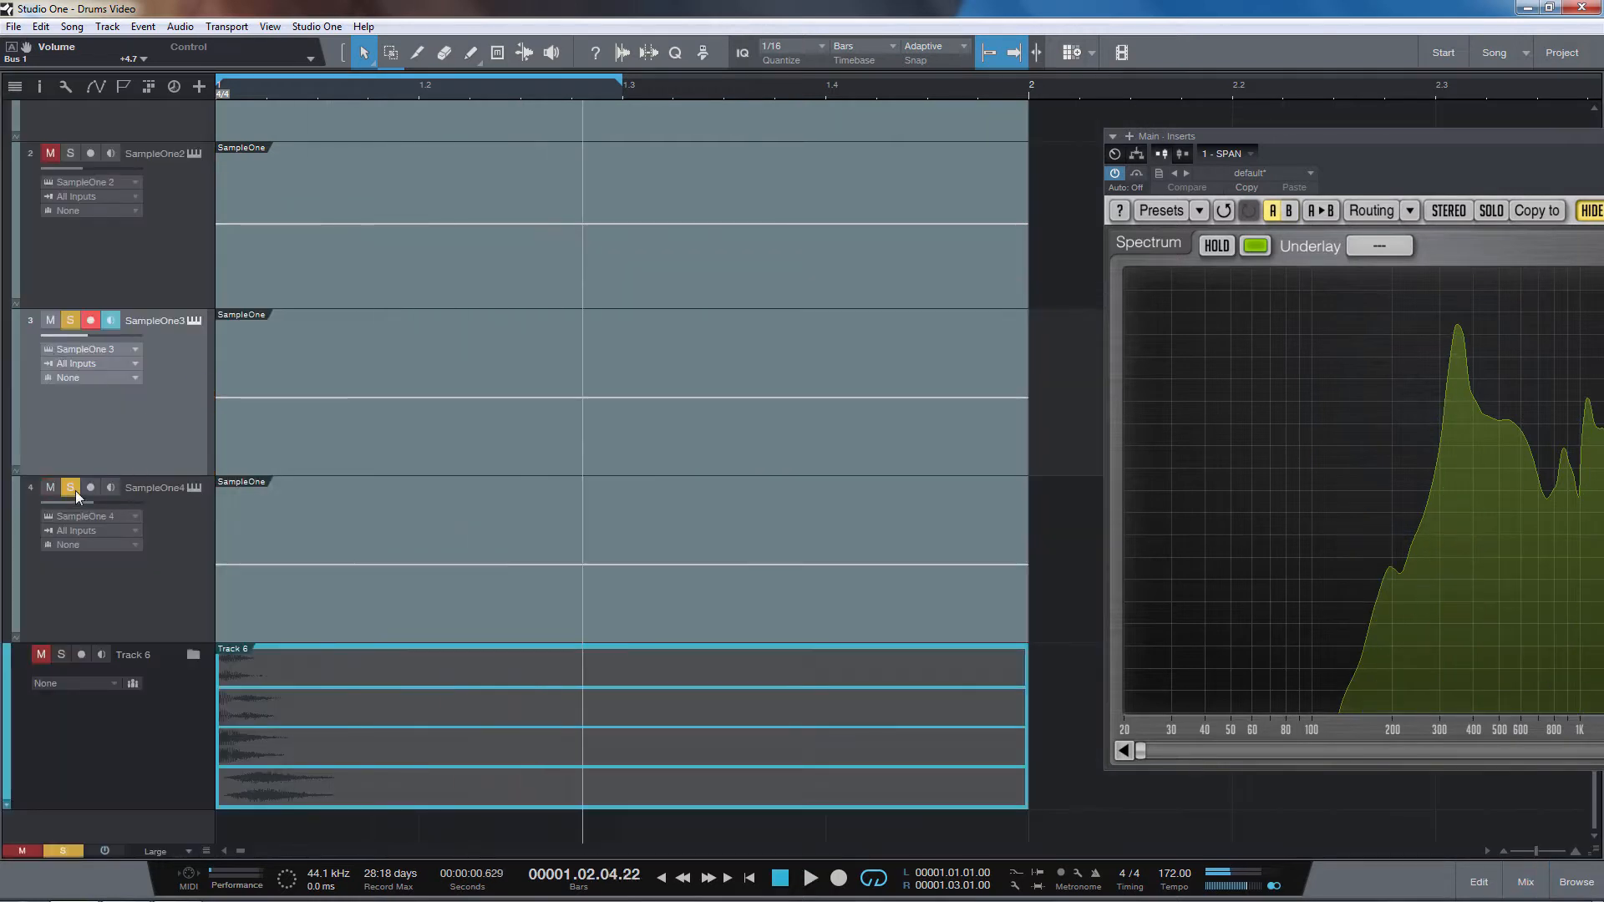
pyautogui.click(70, 320)
pyautogui.click(50, 320)
pyautogui.press('space')
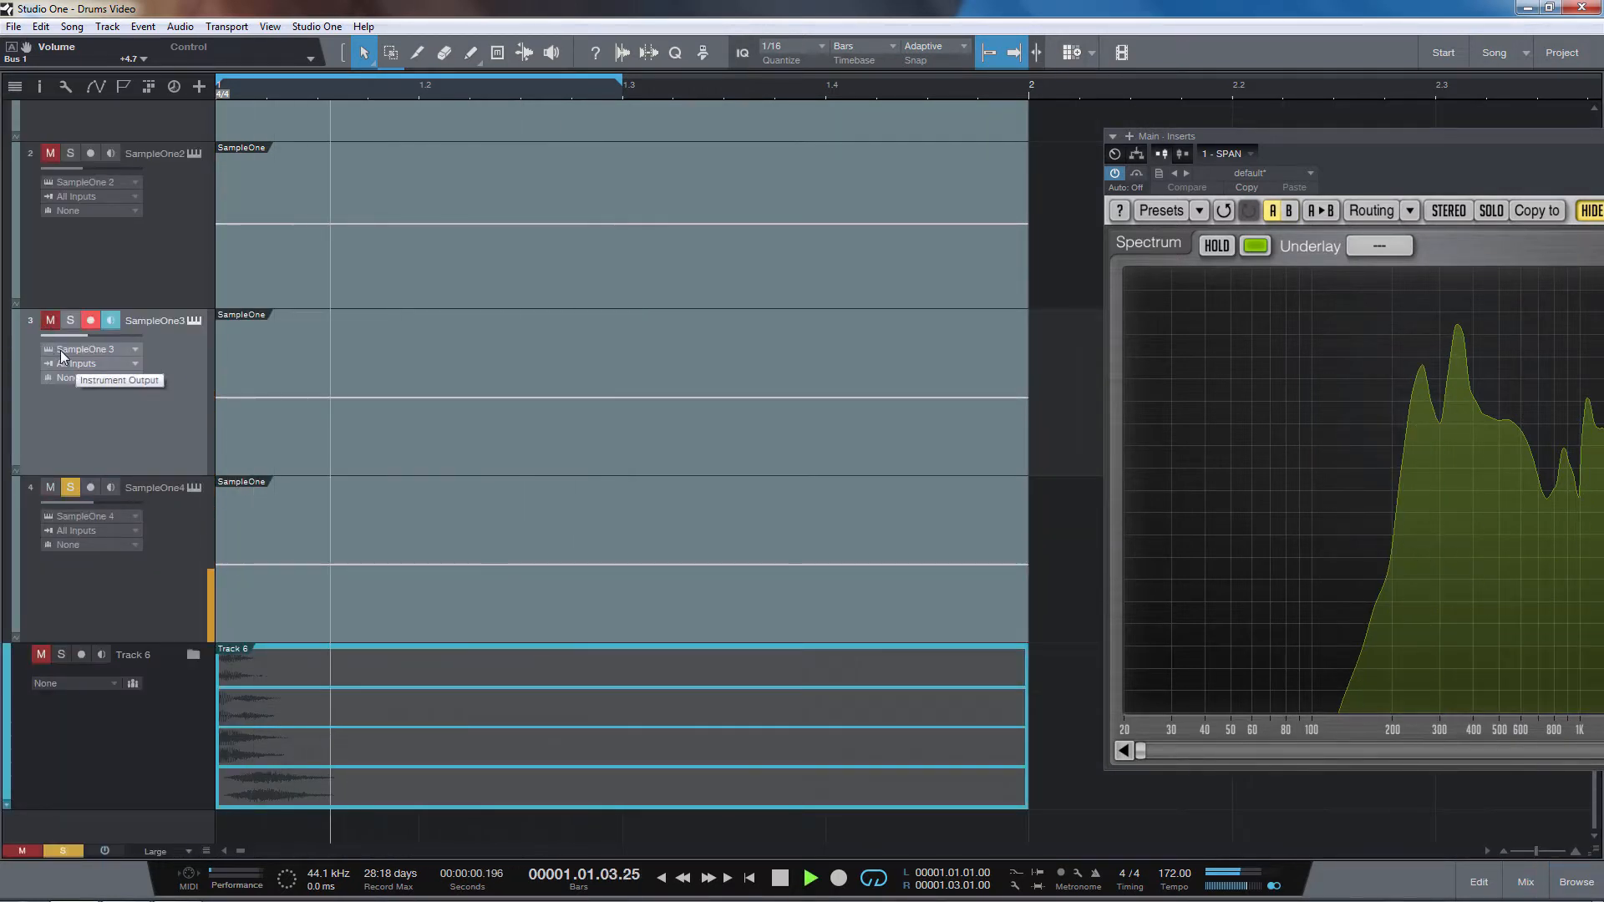
pyautogui.press('space')
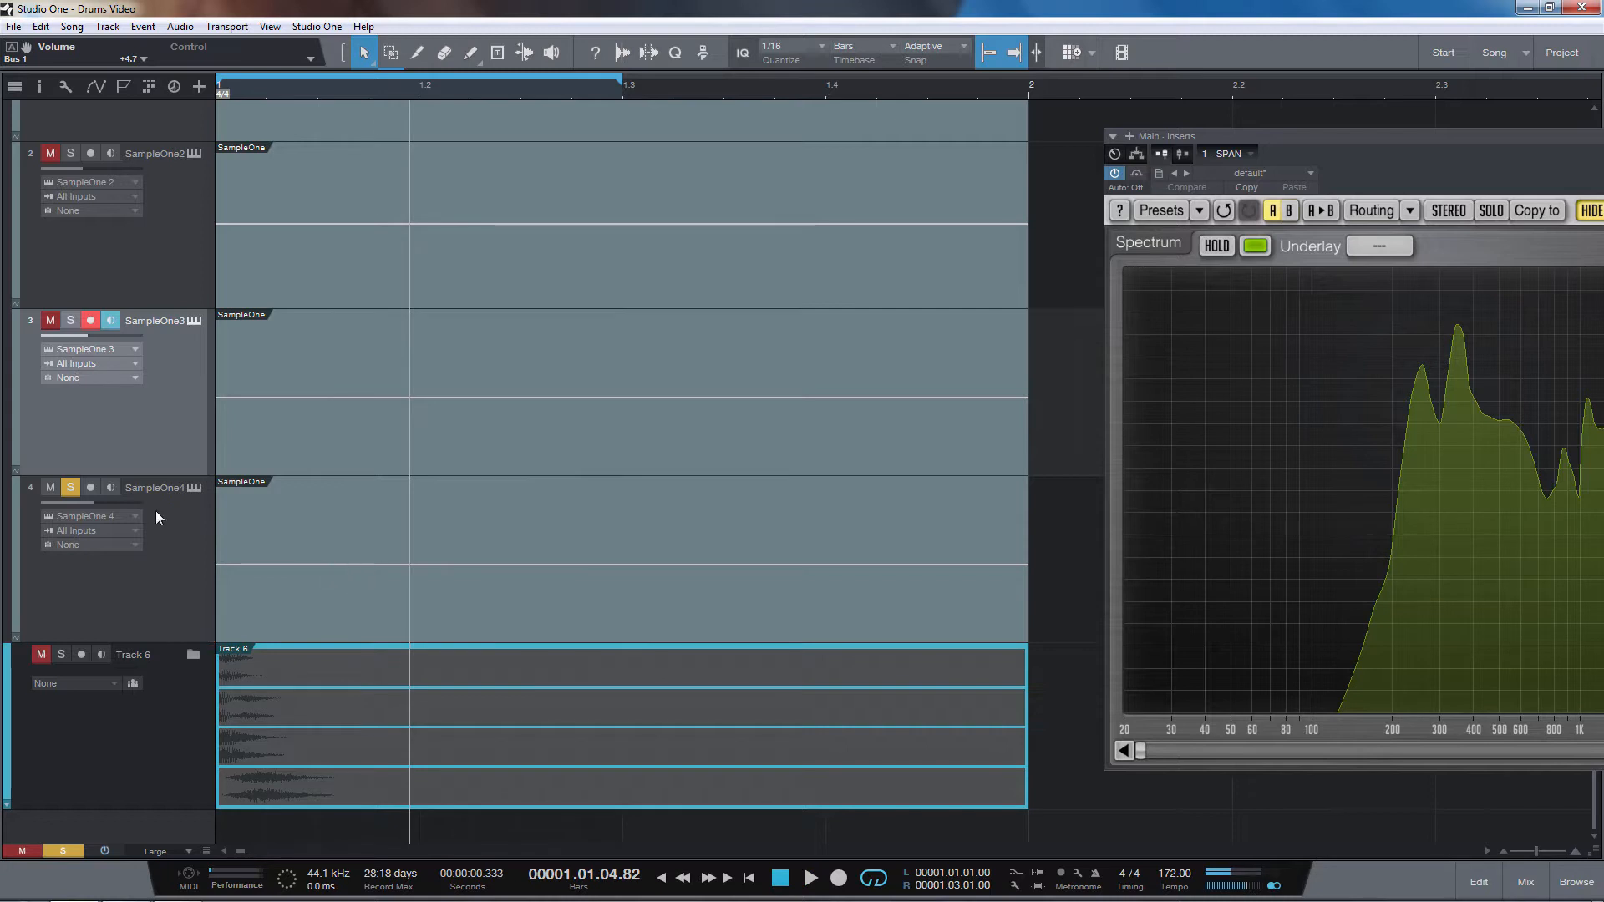
# Set the amp envelope attack in the SampleOne4 sampler to 0.98 ms and play the loop to check it
pyautogui.click(194, 487)
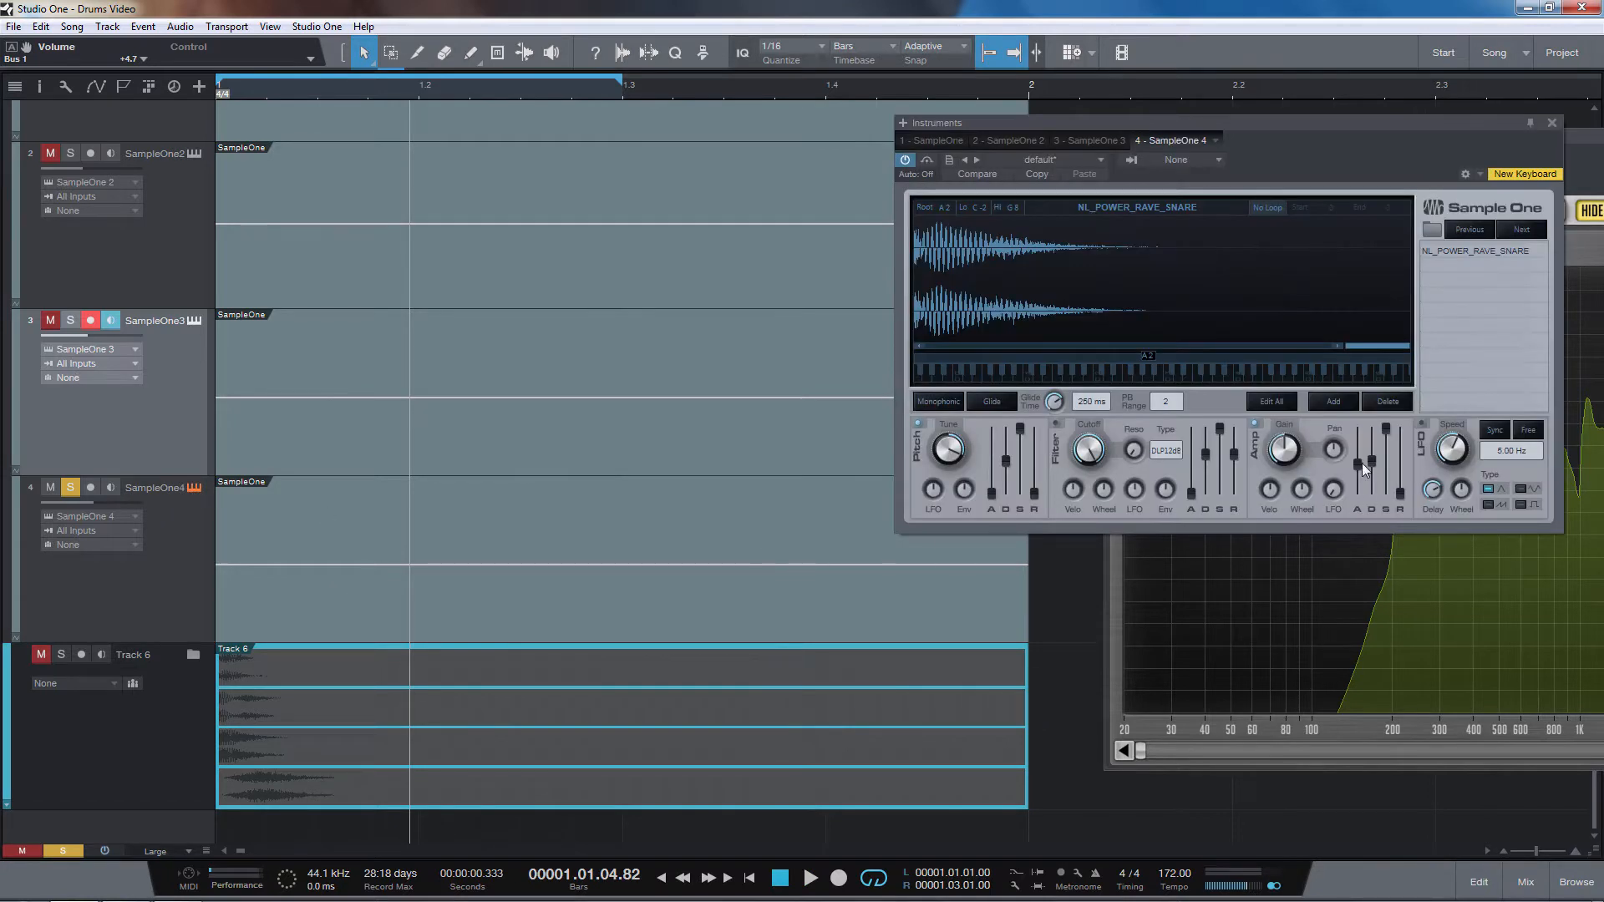
pyautogui.moveTo(1362, 463); pyautogui.dragTo(1331, 574)
pyautogui.press('space')
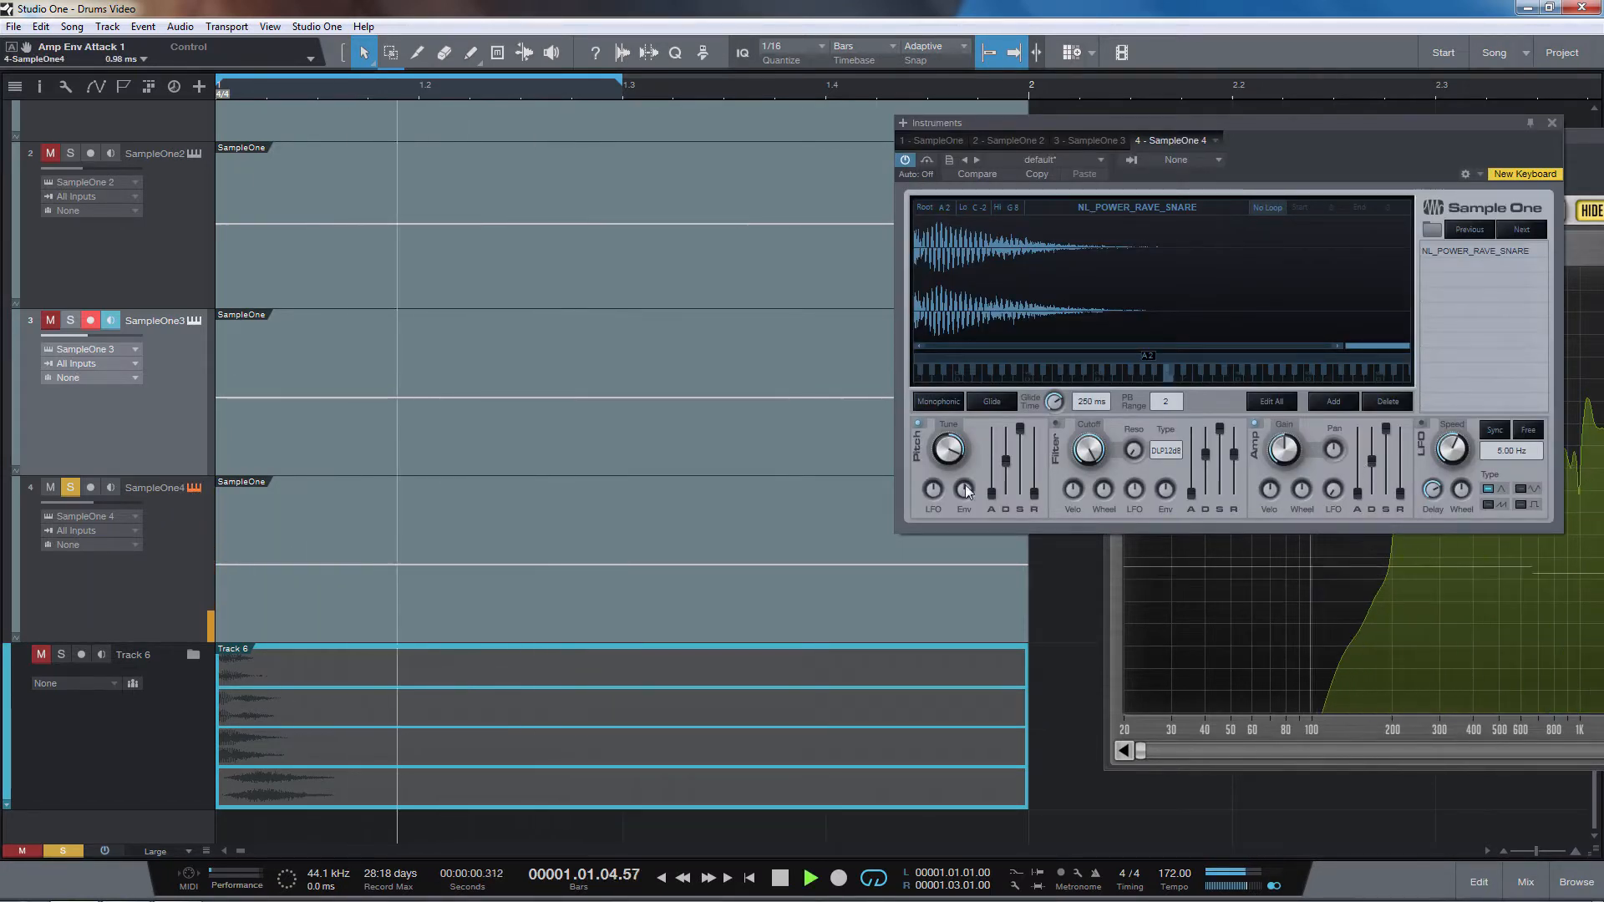
pyautogui.press('space')
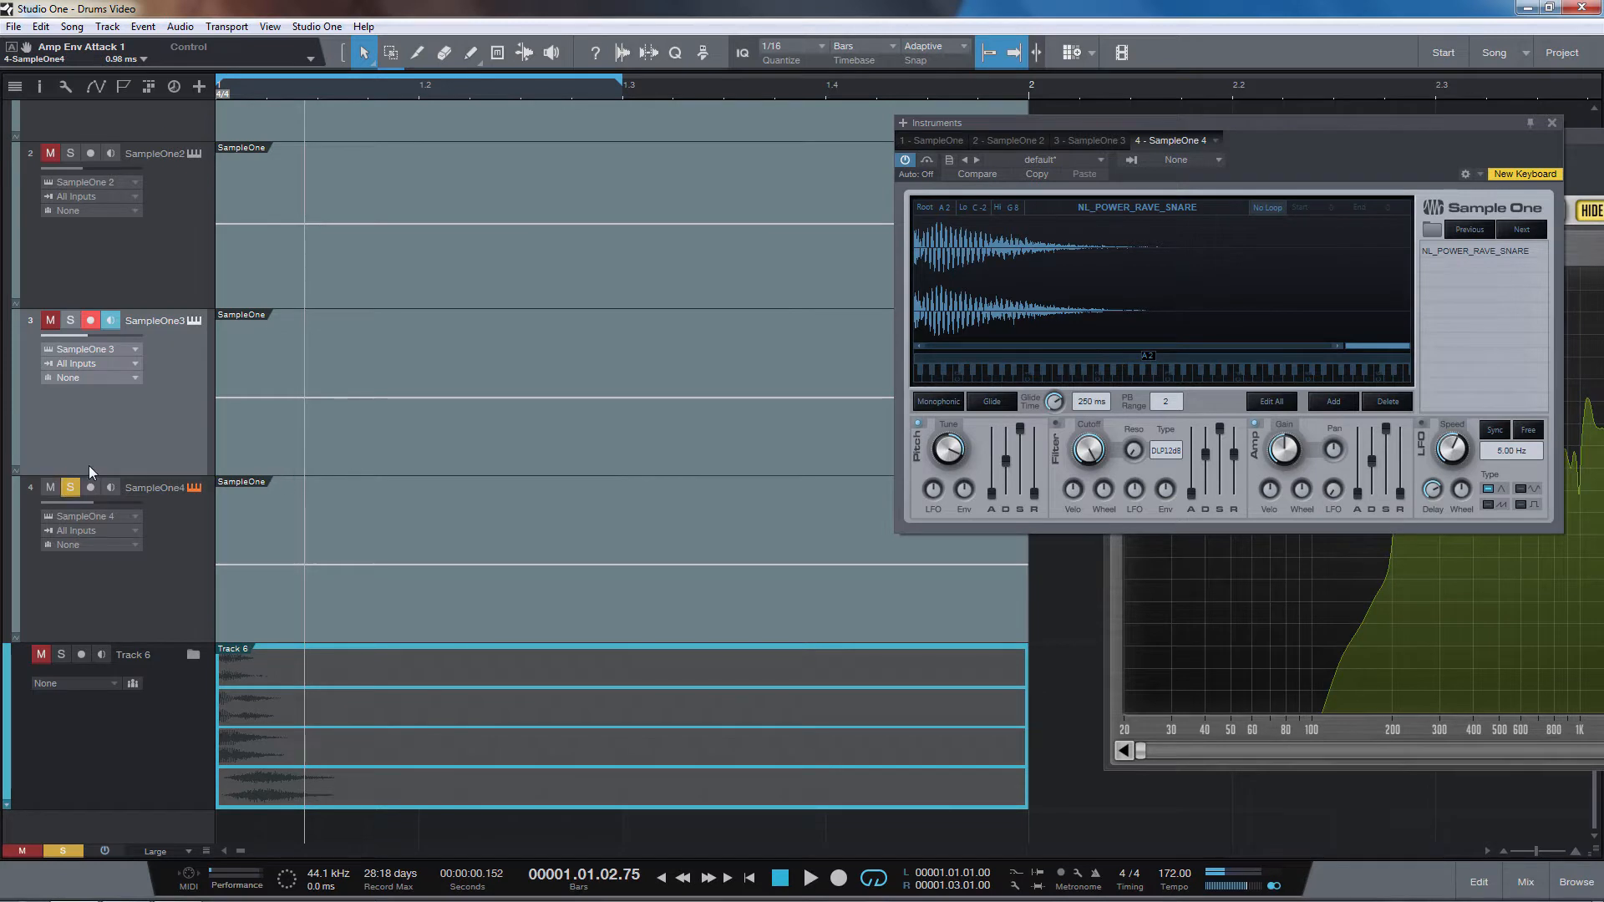
# Move the sampler window aside, replay SampleOne4 soloed, and close the sampler
pyautogui.click(50, 487)
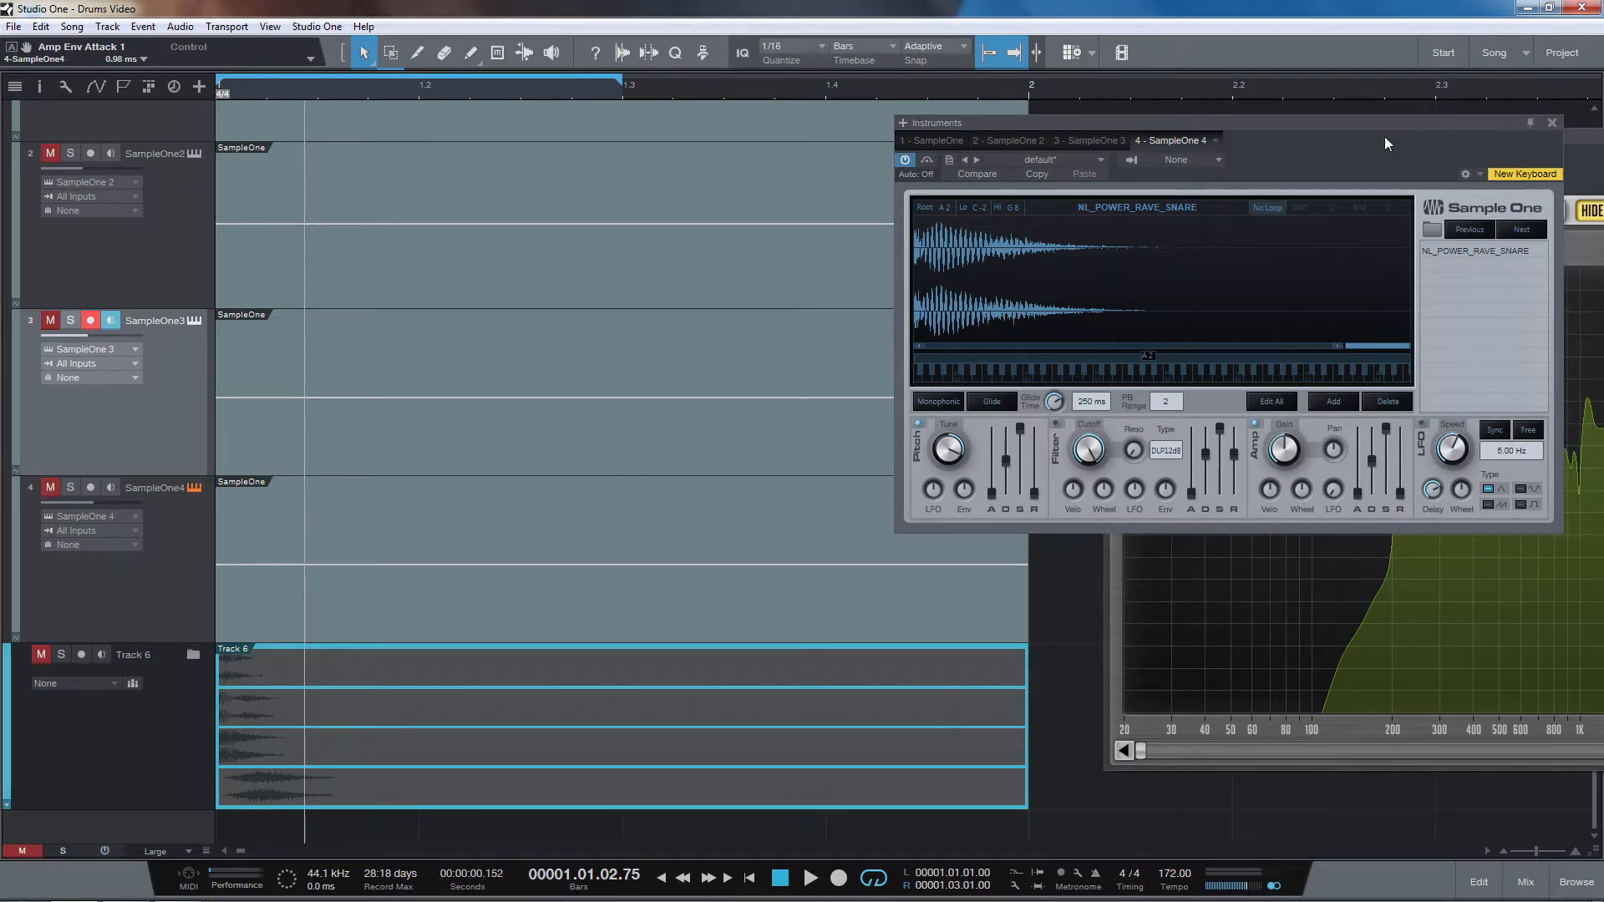
pyautogui.moveTo(1378, 134); pyautogui.dragTo(1088, 117)
pyautogui.click(71, 487)
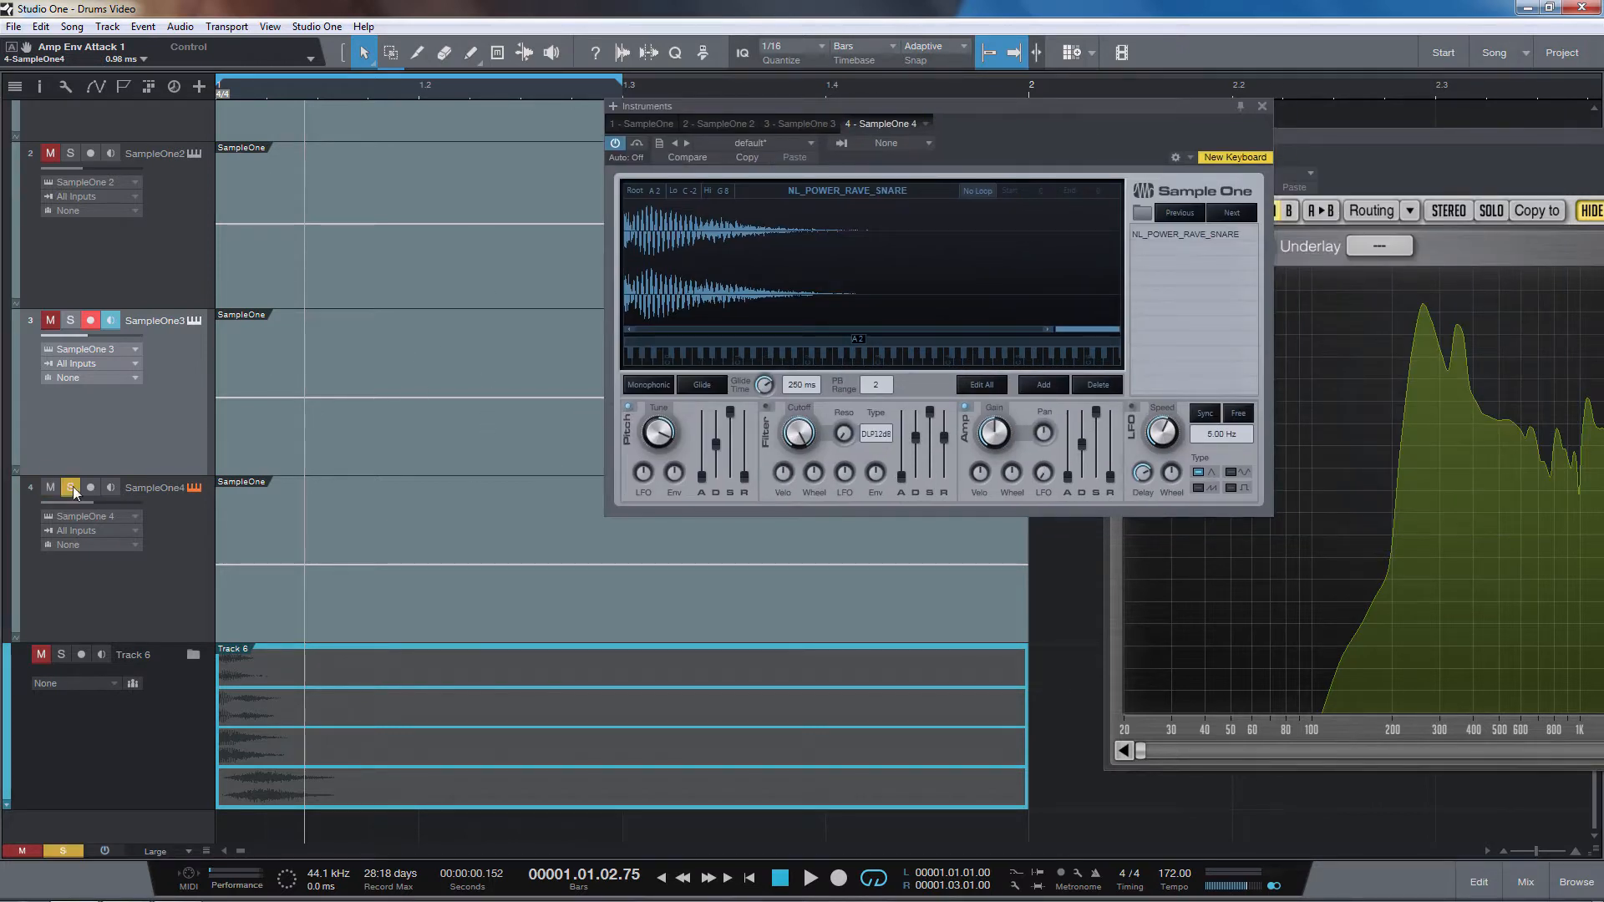
pyautogui.press('space')
pyautogui.press('space')
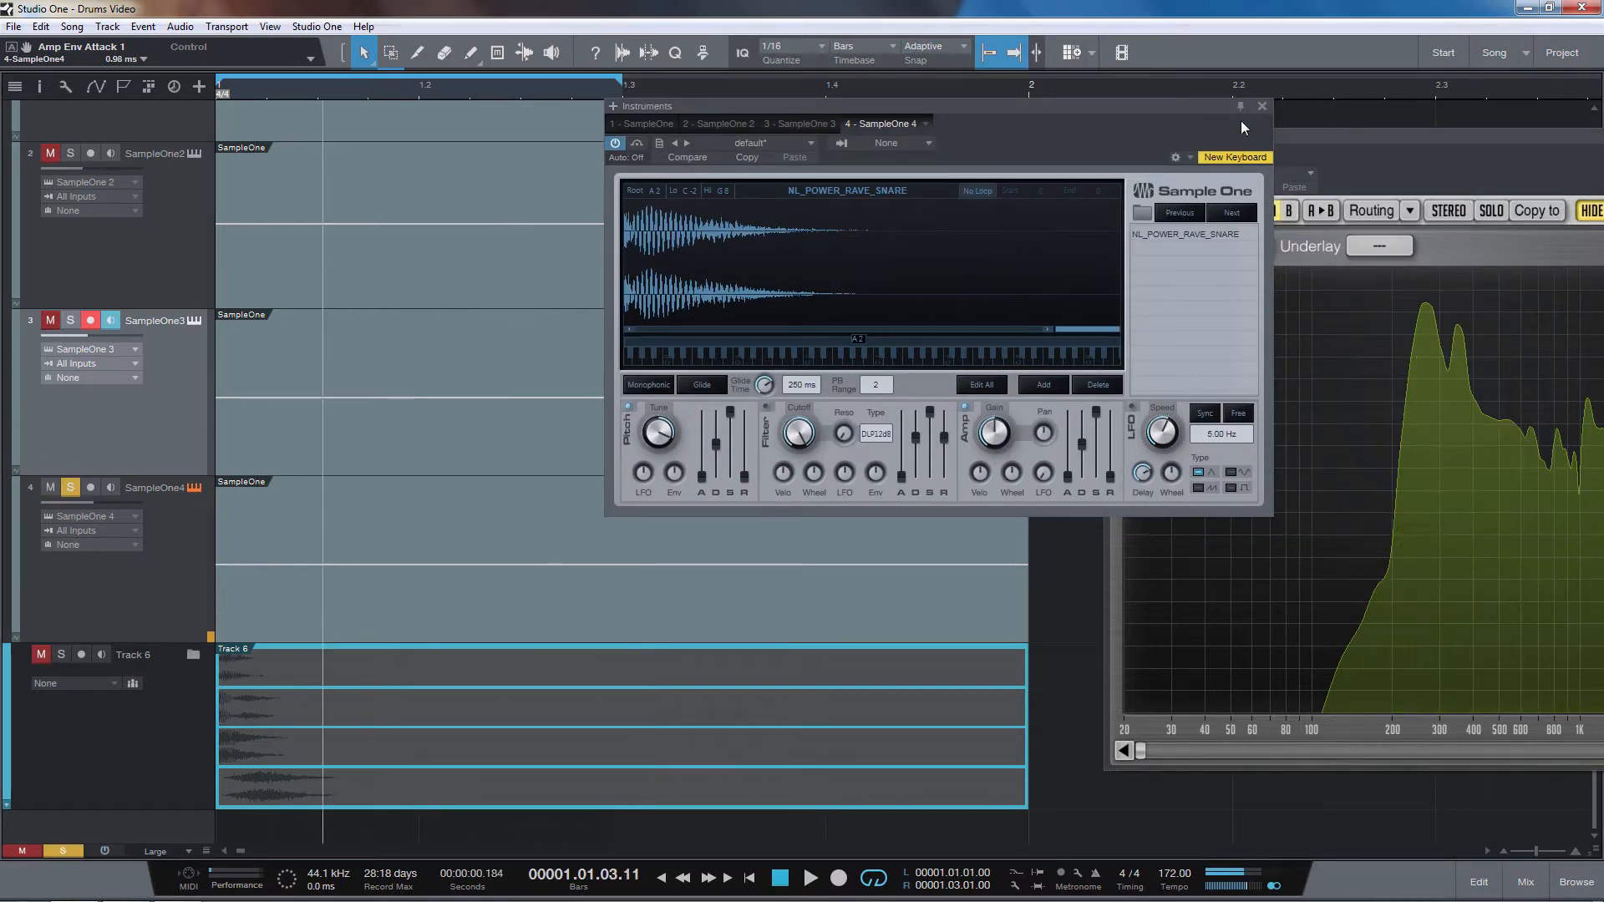
pyautogui.click(1262, 106)
# Mute SampleOne4, solo SampleOne, and play the loop with the SPAN spectrum in view
pyautogui.scroll(3, 123, 436)
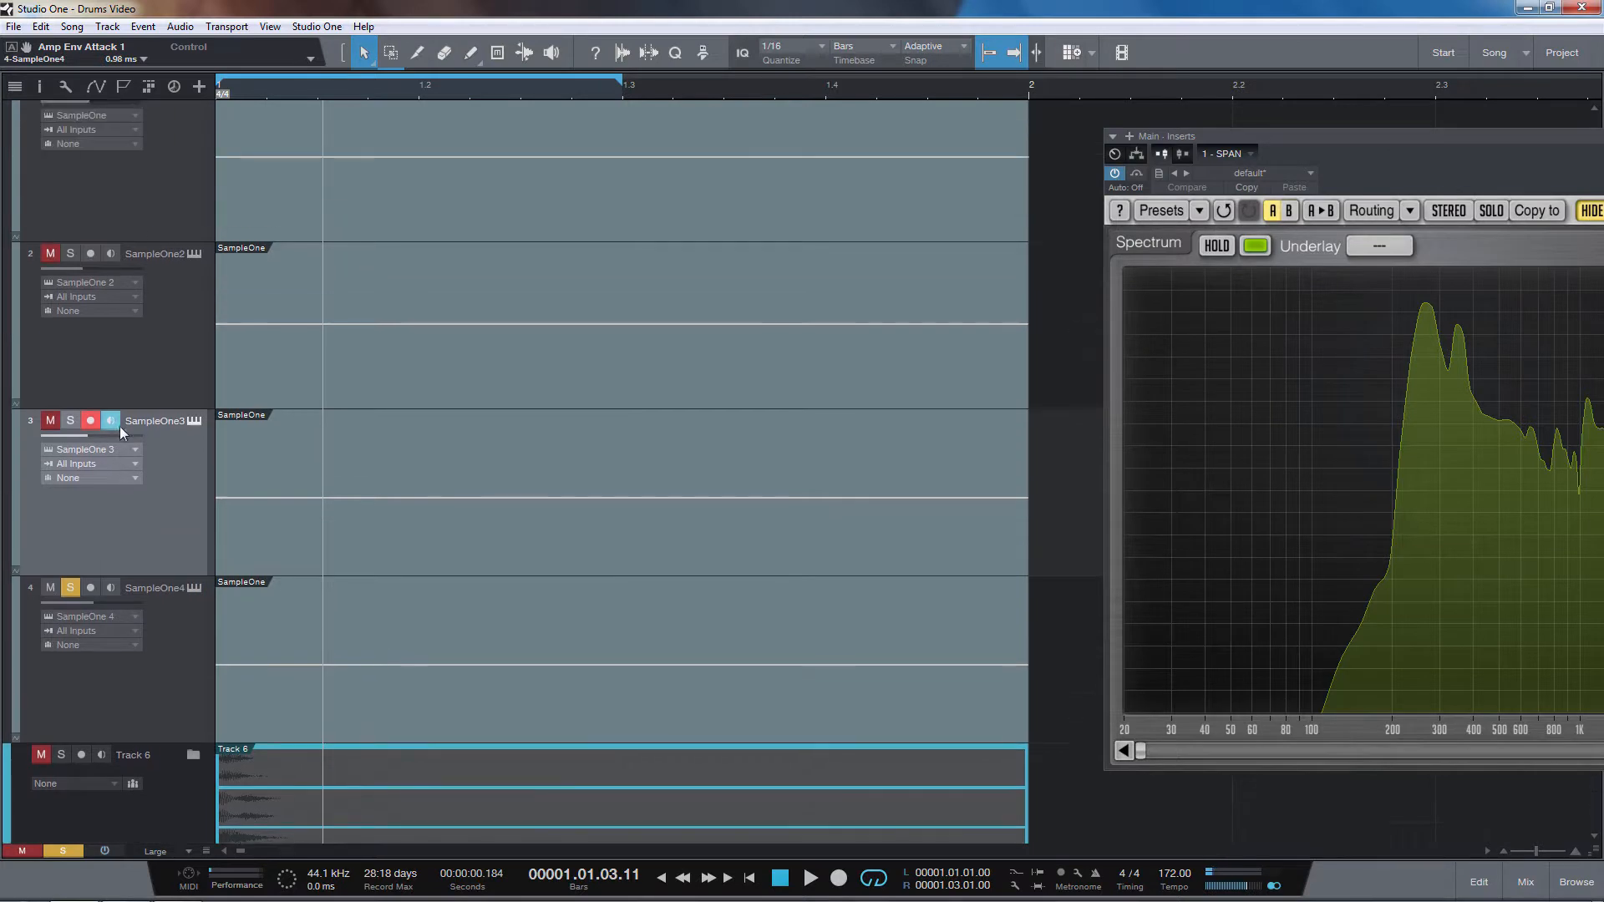
pyautogui.click(50, 645)
pyautogui.scroll(3, 178, 414)
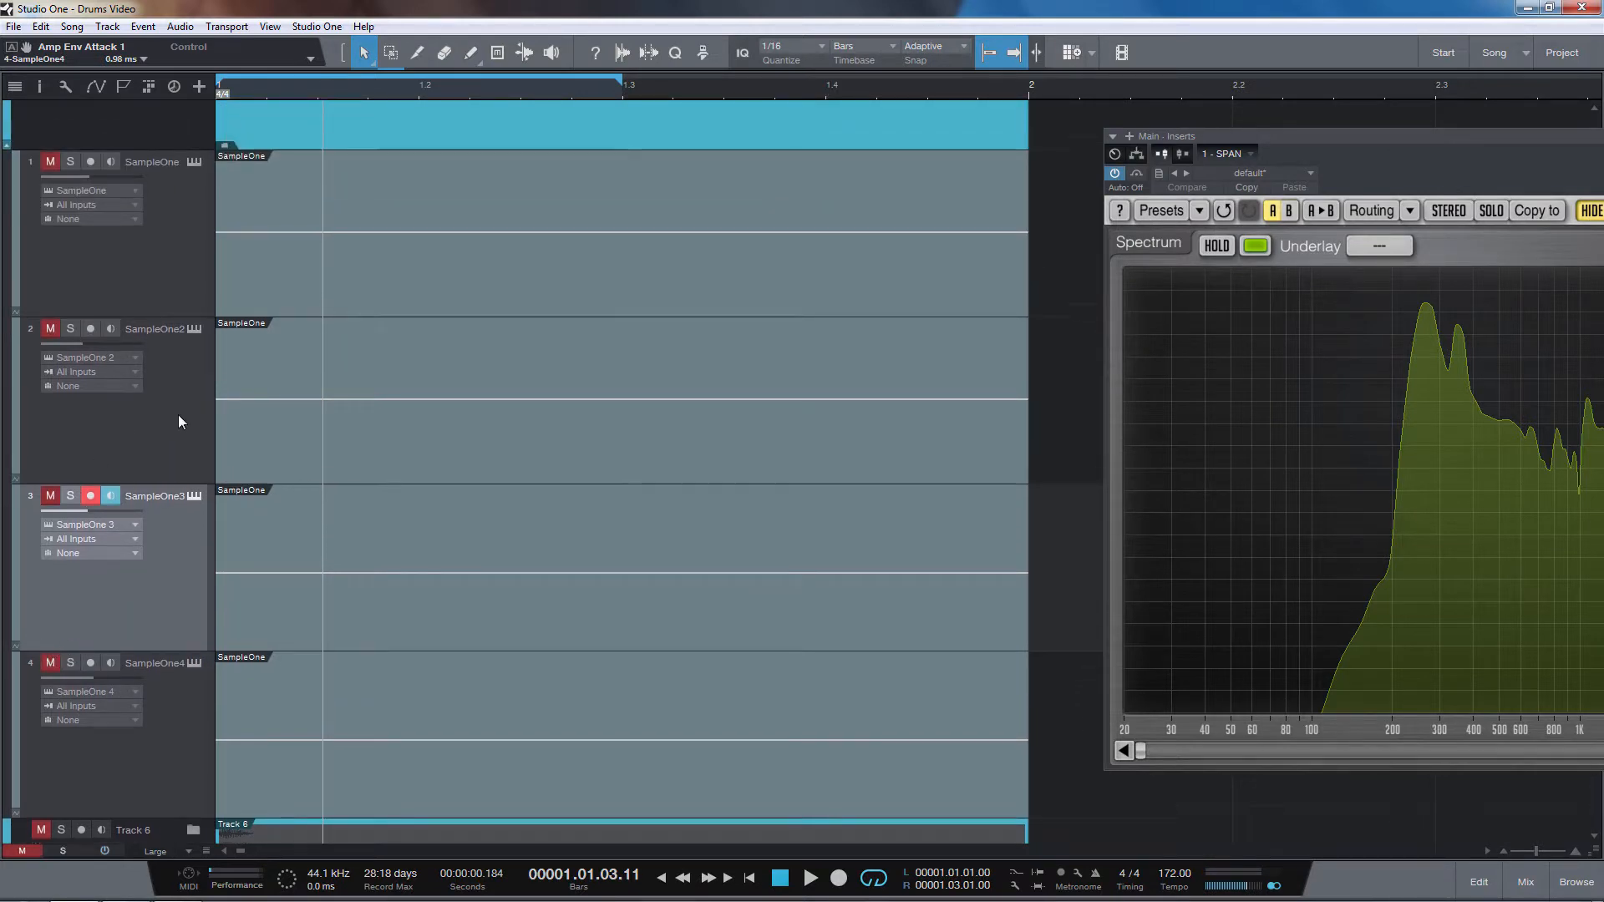
pyautogui.click(71, 200)
pyautogui.moveTo(1355, 155); pyautogui.dragTo(1031, 90)
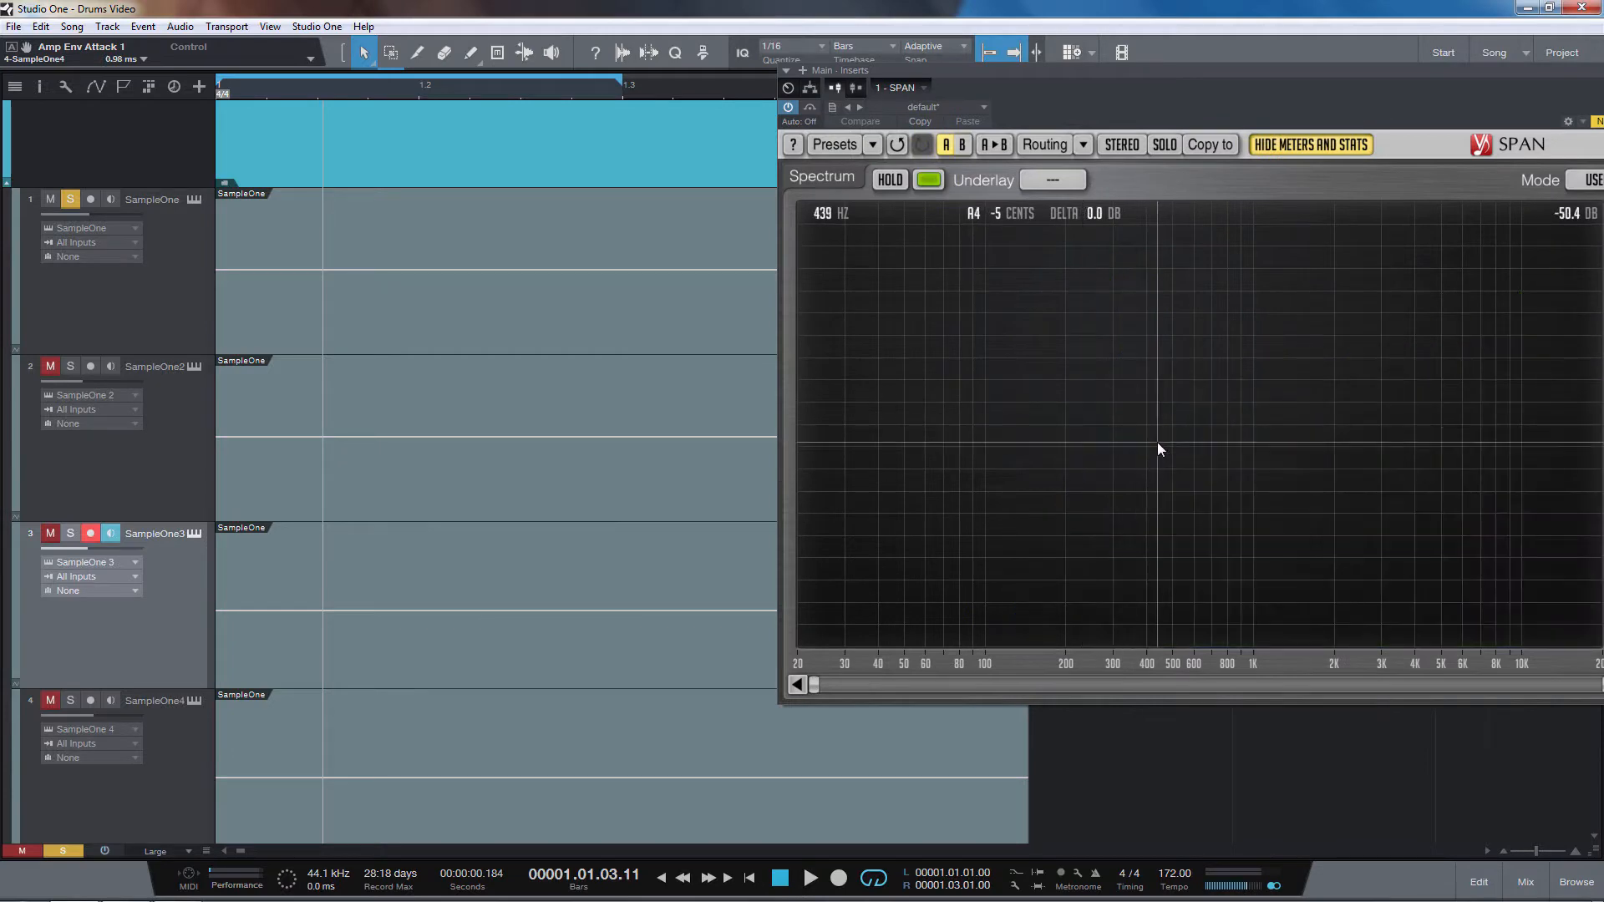
pyautogui.press('space')
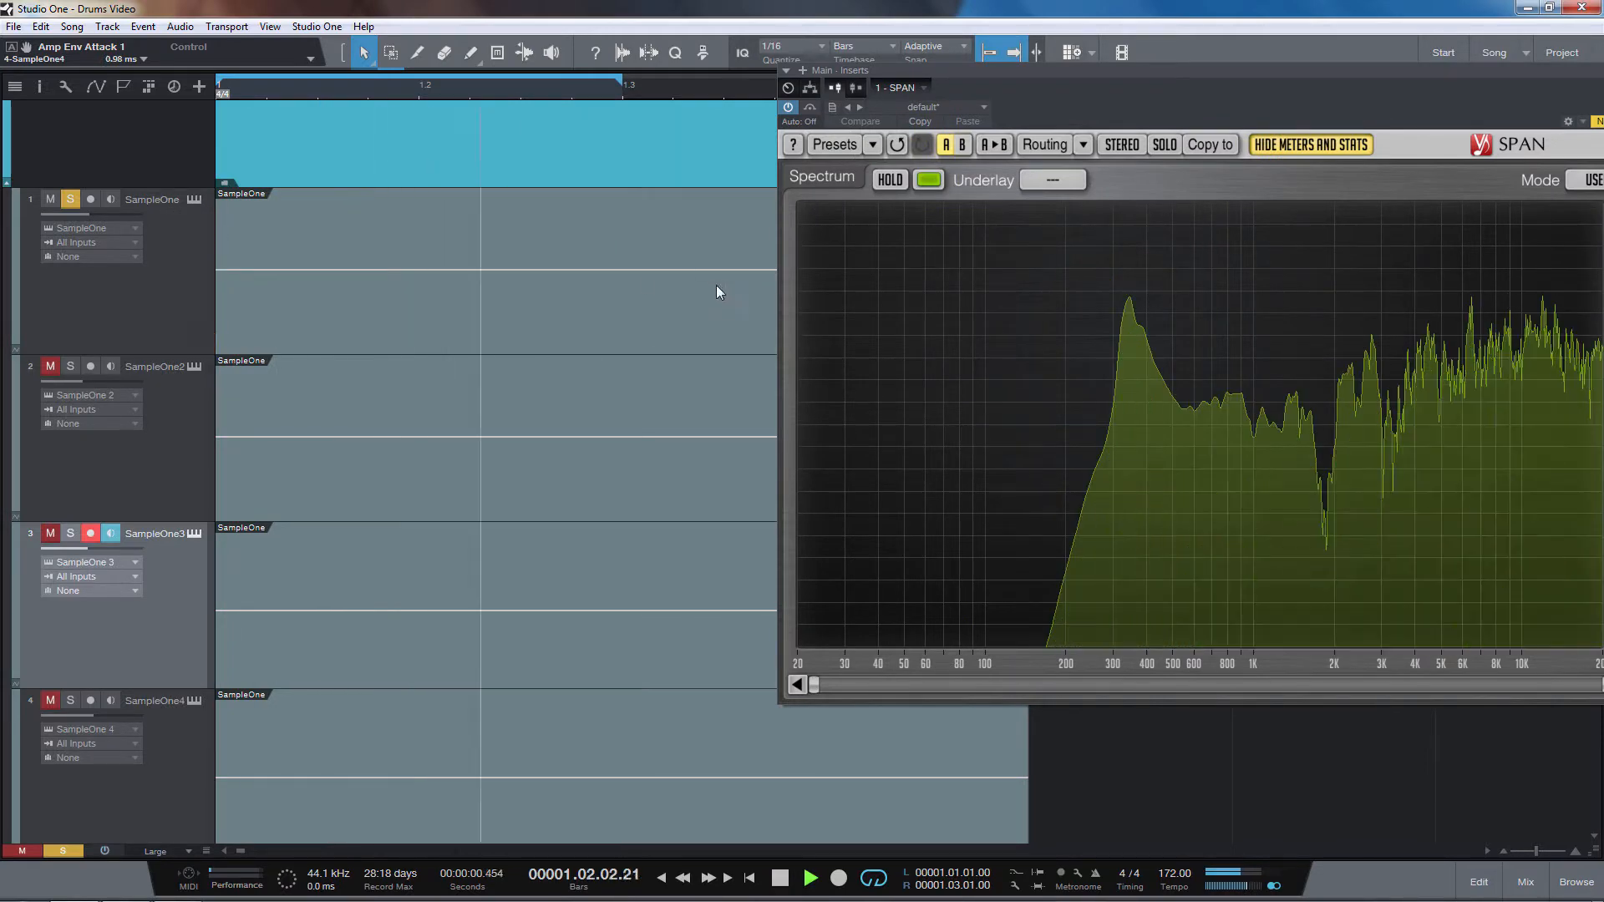
# Open the SampleOne track's sampler and arrange it side by side with the SPAN analyzer
pyautogui.click(194, 201)
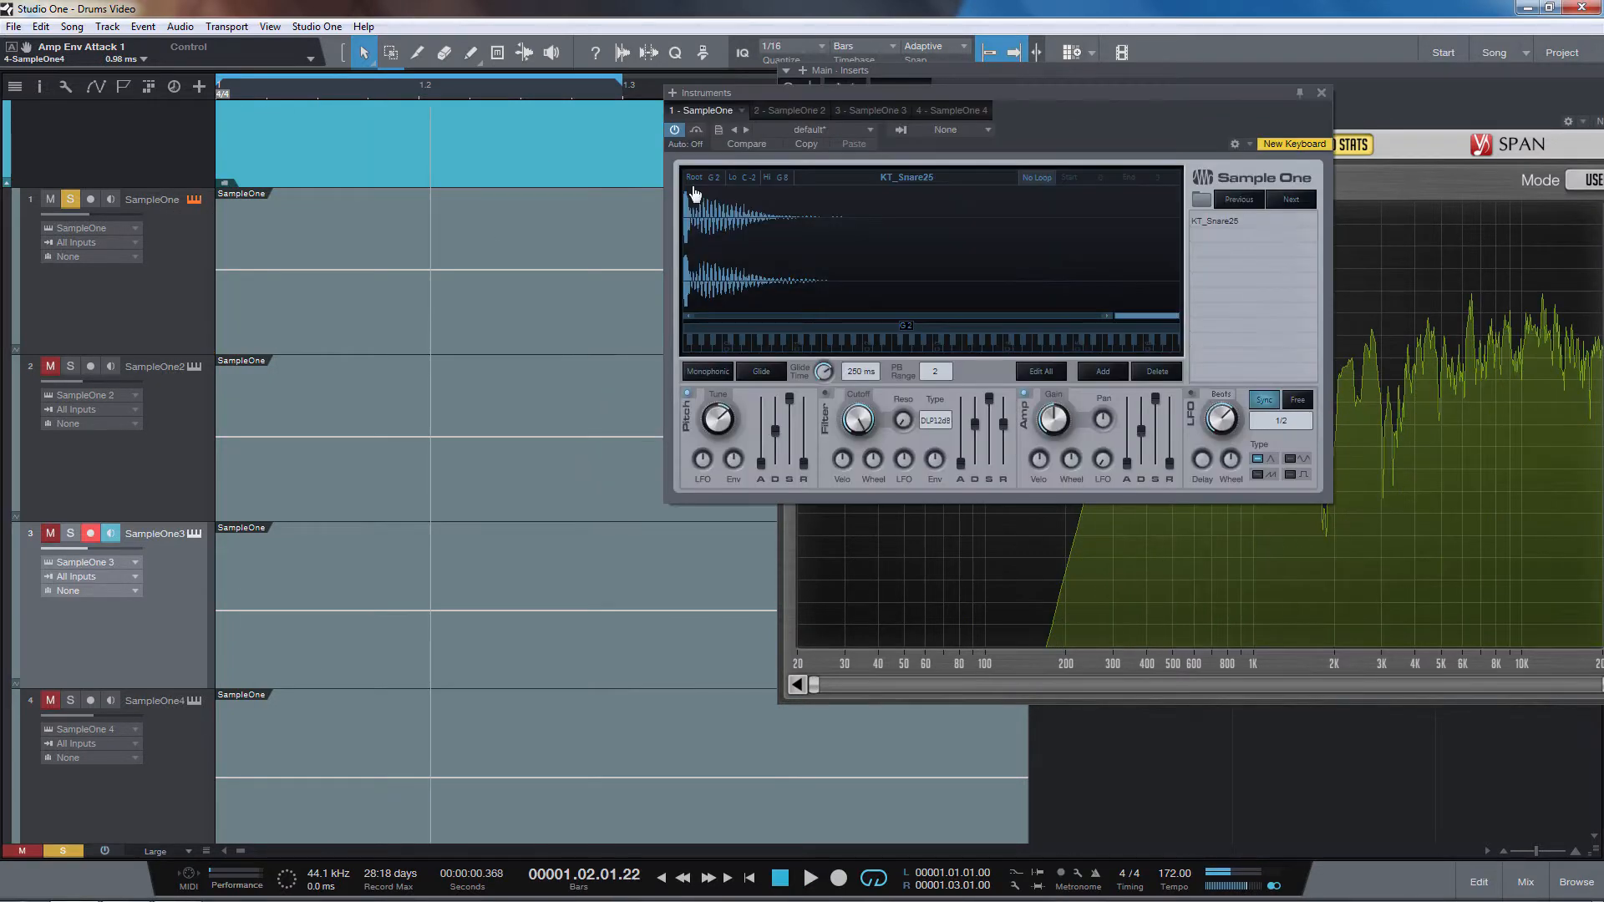
pyautogui.moveTo(992, 101); pyautogui.dragTo(391, 197)
pyautogui.moveTo(1041, 77); pyautogui.dragTo(812, 16)
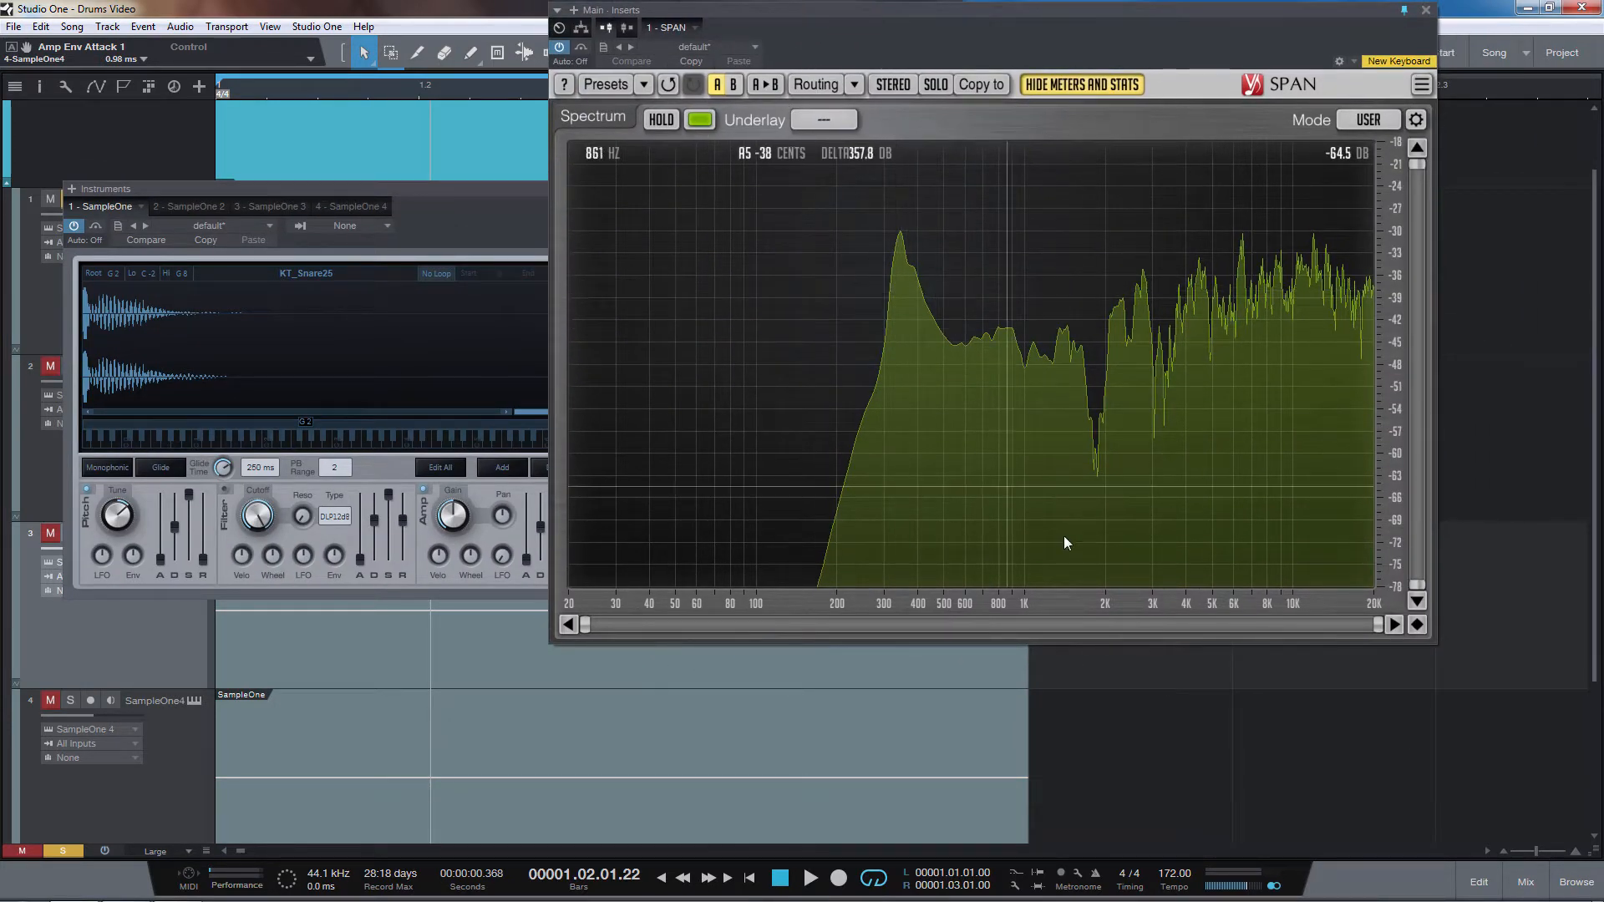
# Zoom SPAN's frequency axis to the region around 300 to 400 Hz and play the loop to examine the snare's peak
pyautogui.moveTo(1379, 625); pyautogui.dragTo(938, 625)
pyautogui.moveTo(586, 625); pyautogui.dragTo(866, 625)
pyautogui.press('space')
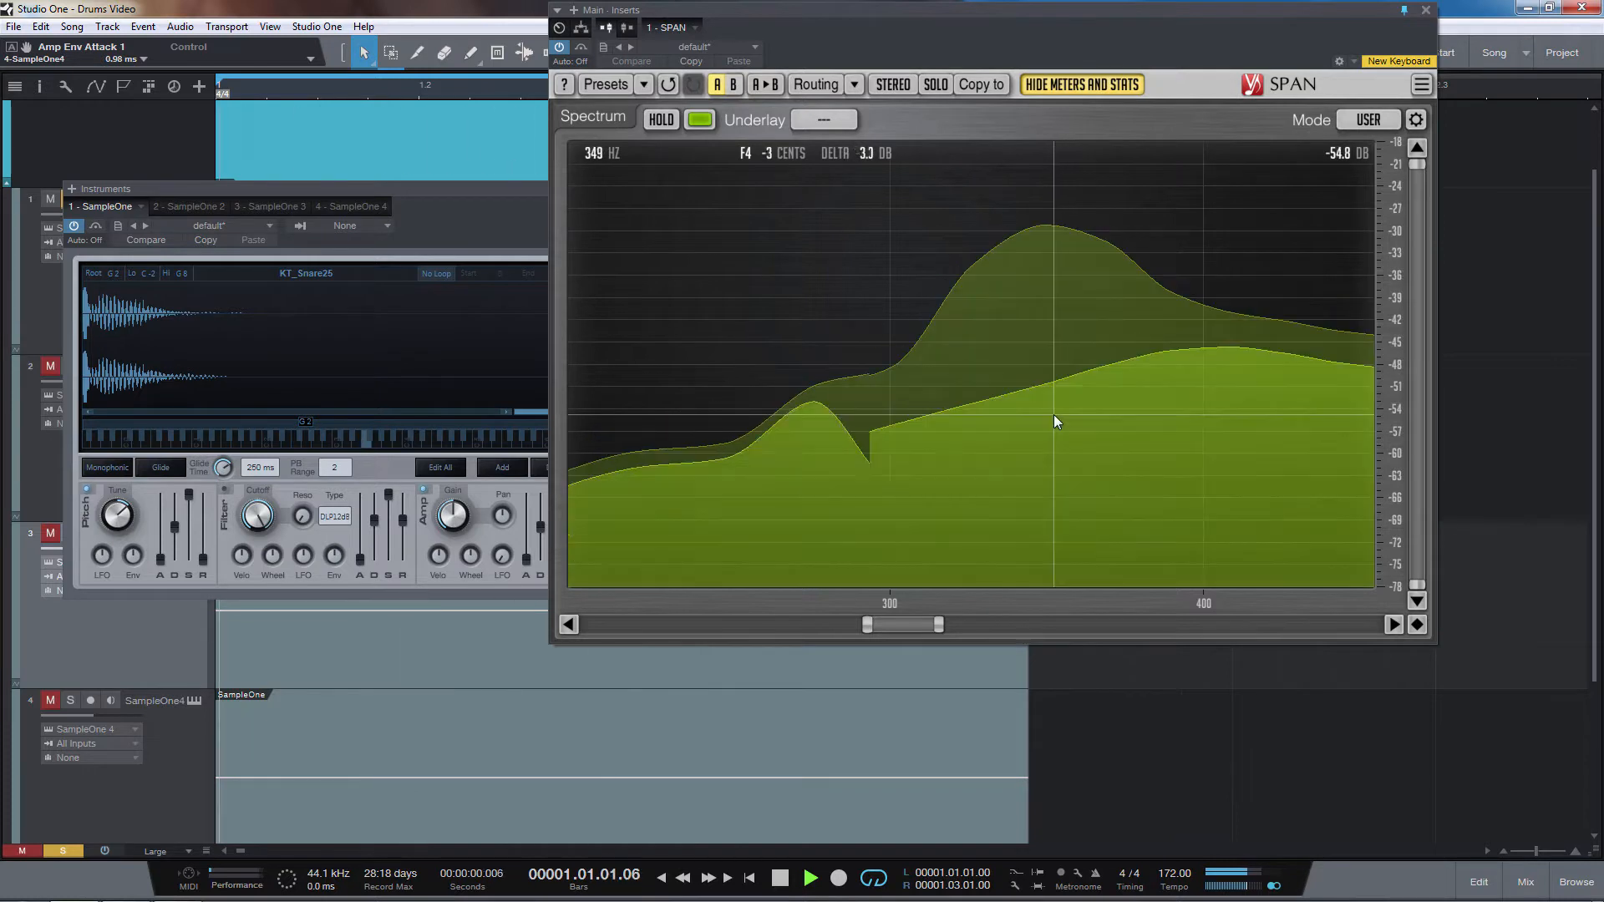
# Stop playback, close the SPAN analyzer and move the sampler window clear of the track controls
pyautogui.press('space')
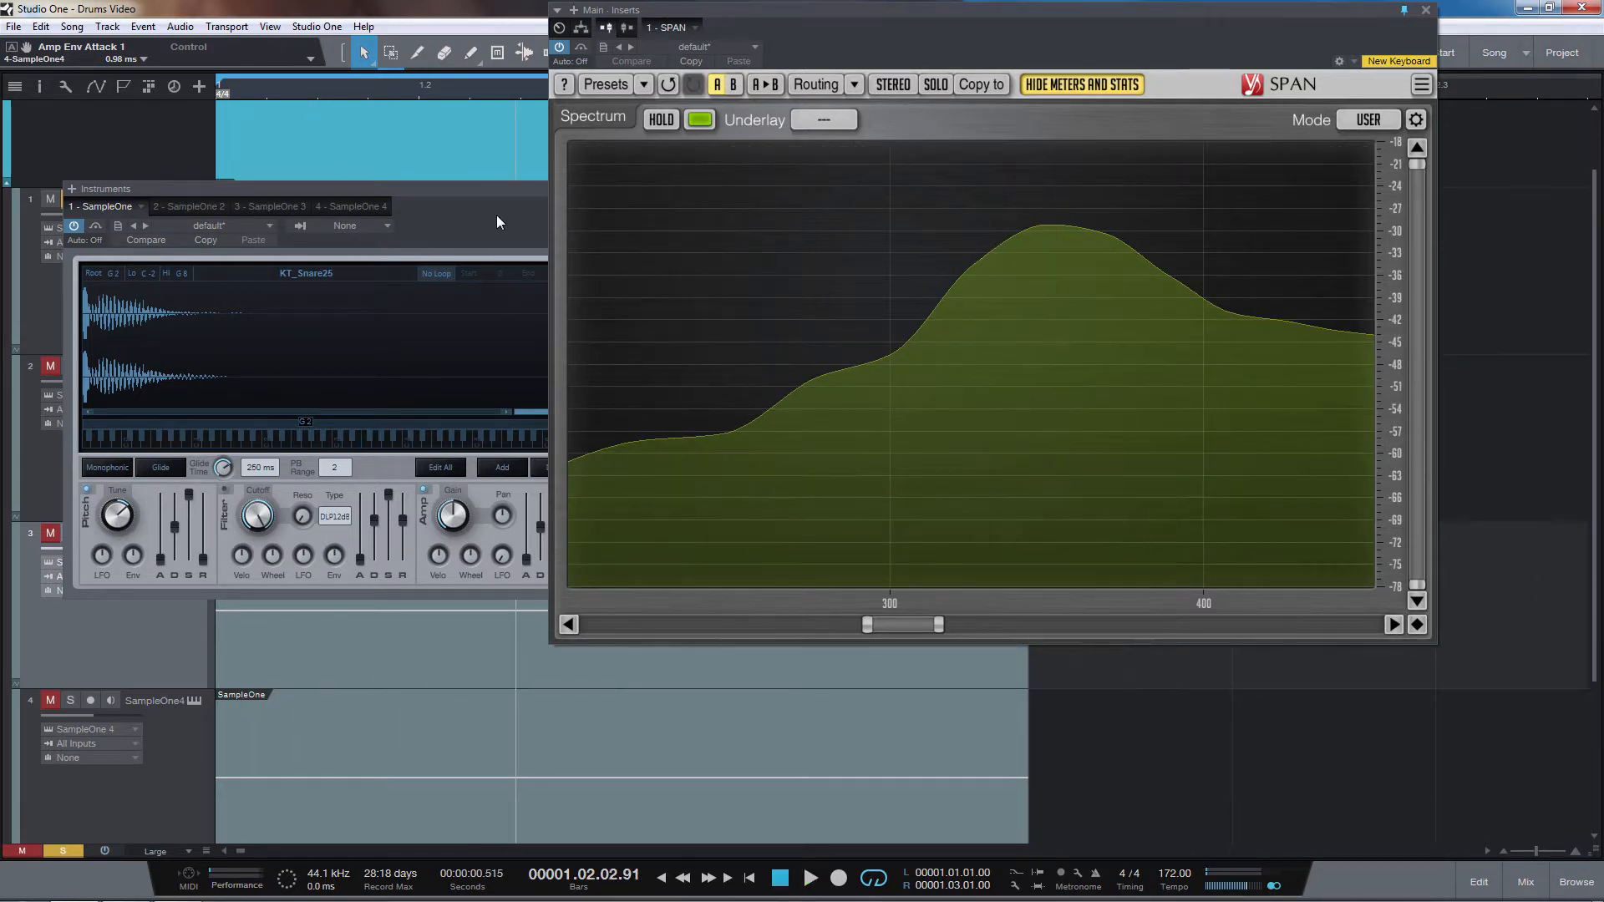
pyautogui.moveTo(496, 223); pyautogui.dragTo(565, 186)
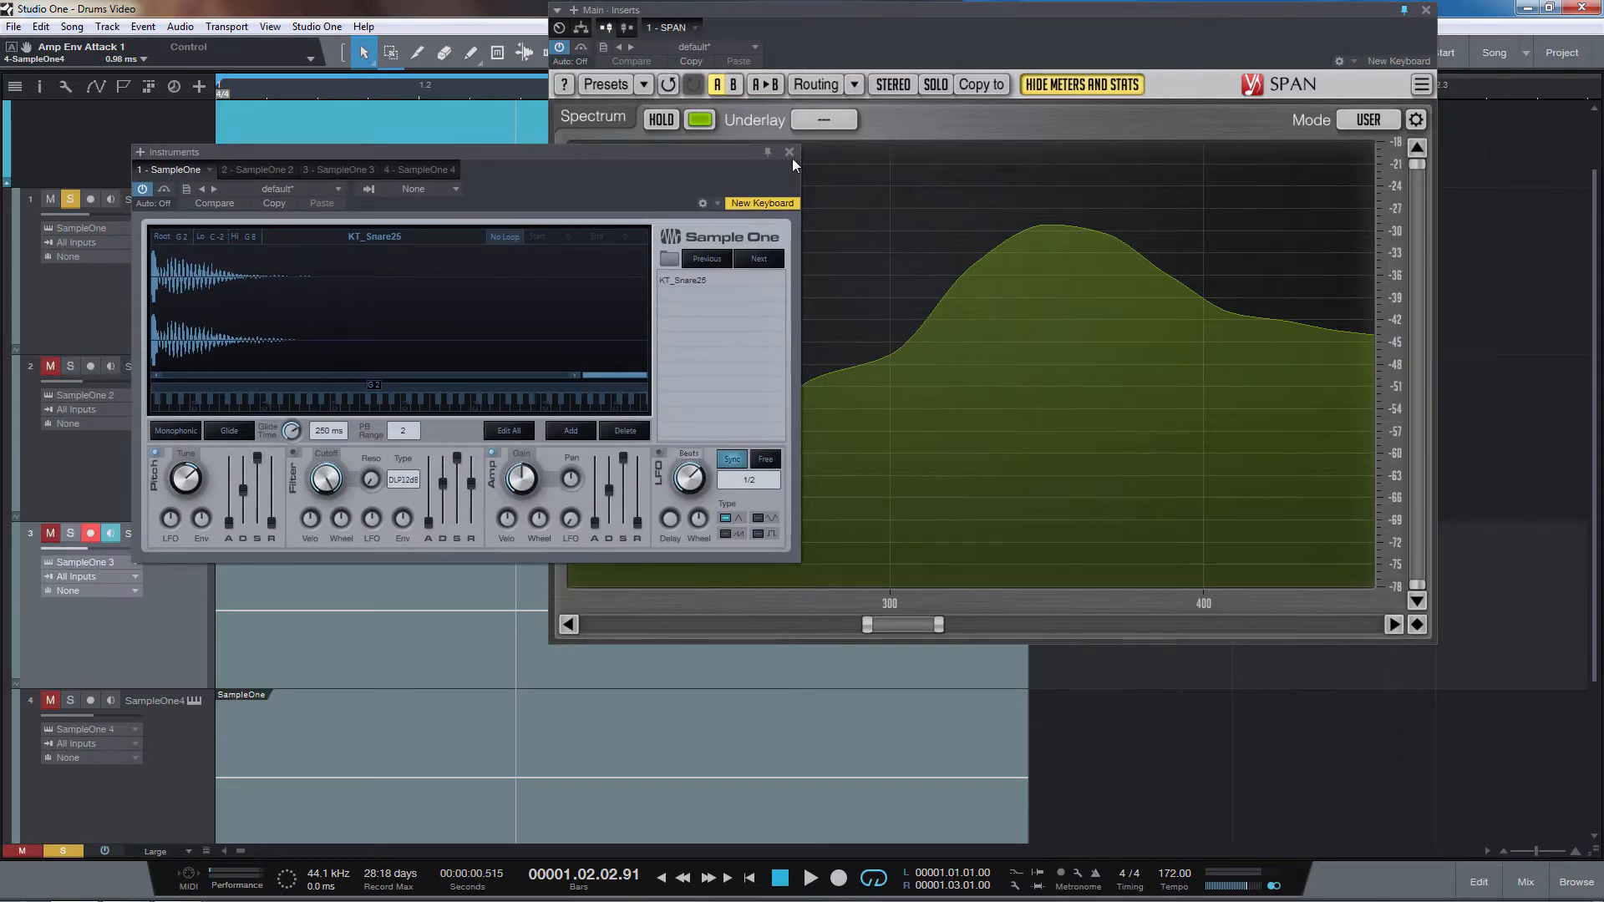
pyautogui.click(1425, 10)
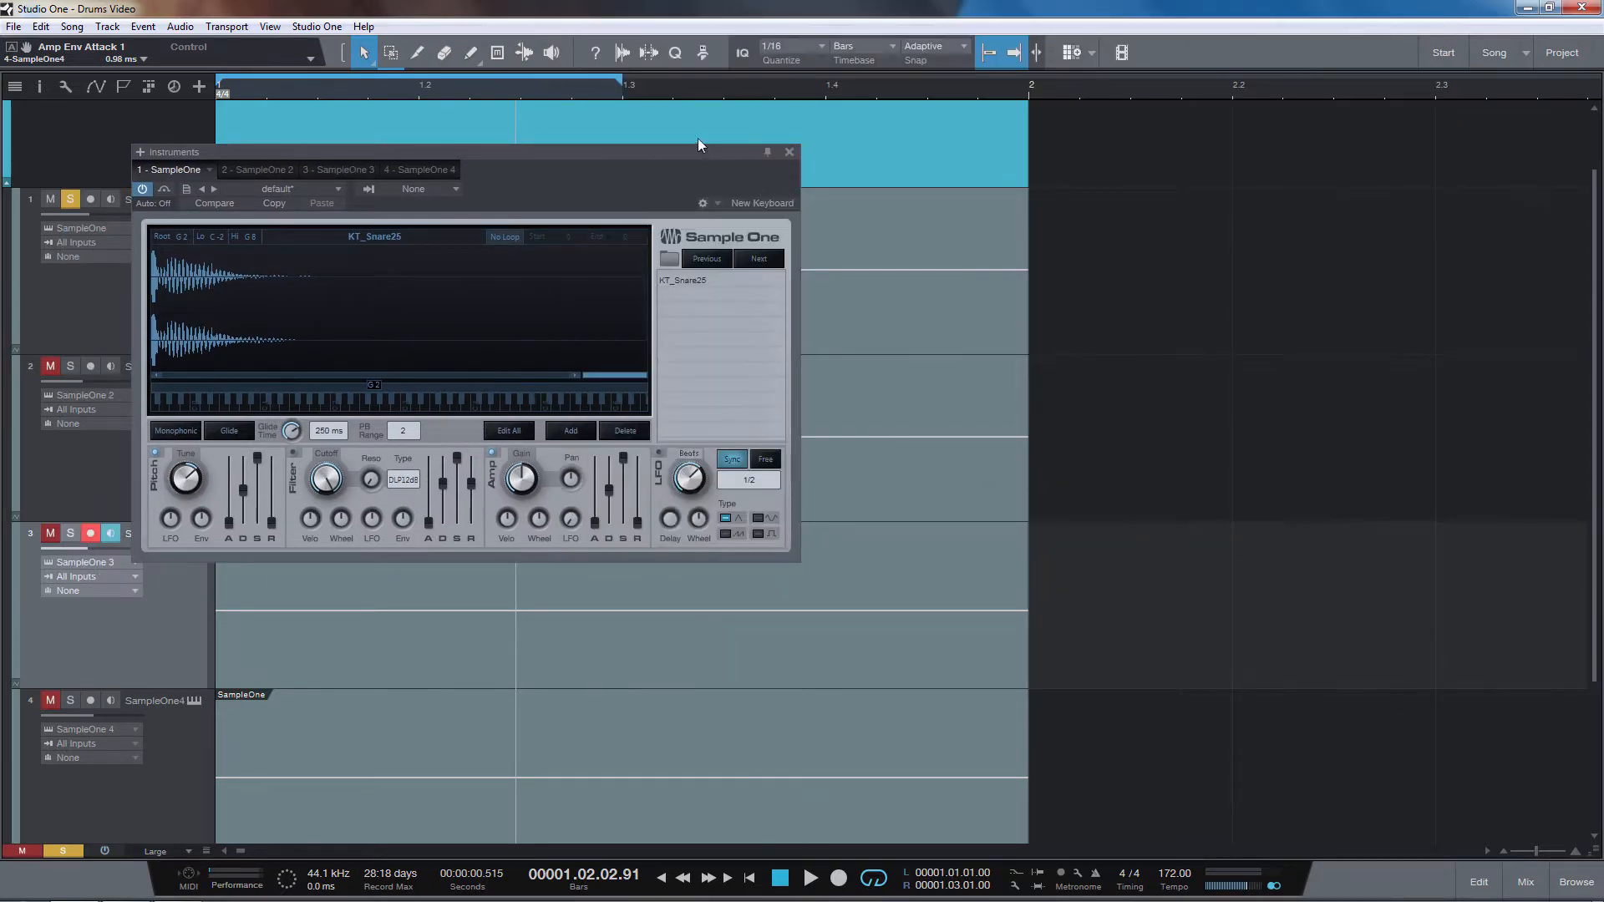
pyautogui.moveTo(698, 151); pyautogui.dragTo(1253, 122)
# Solo SampleOne2 in place of SampleOne, play the loop and open SPAN to examine the snare's peak
pyautogui.keyDown('ctrl'); pyautogui.click(70, 366); pyautogui.keyUp('ctrl')
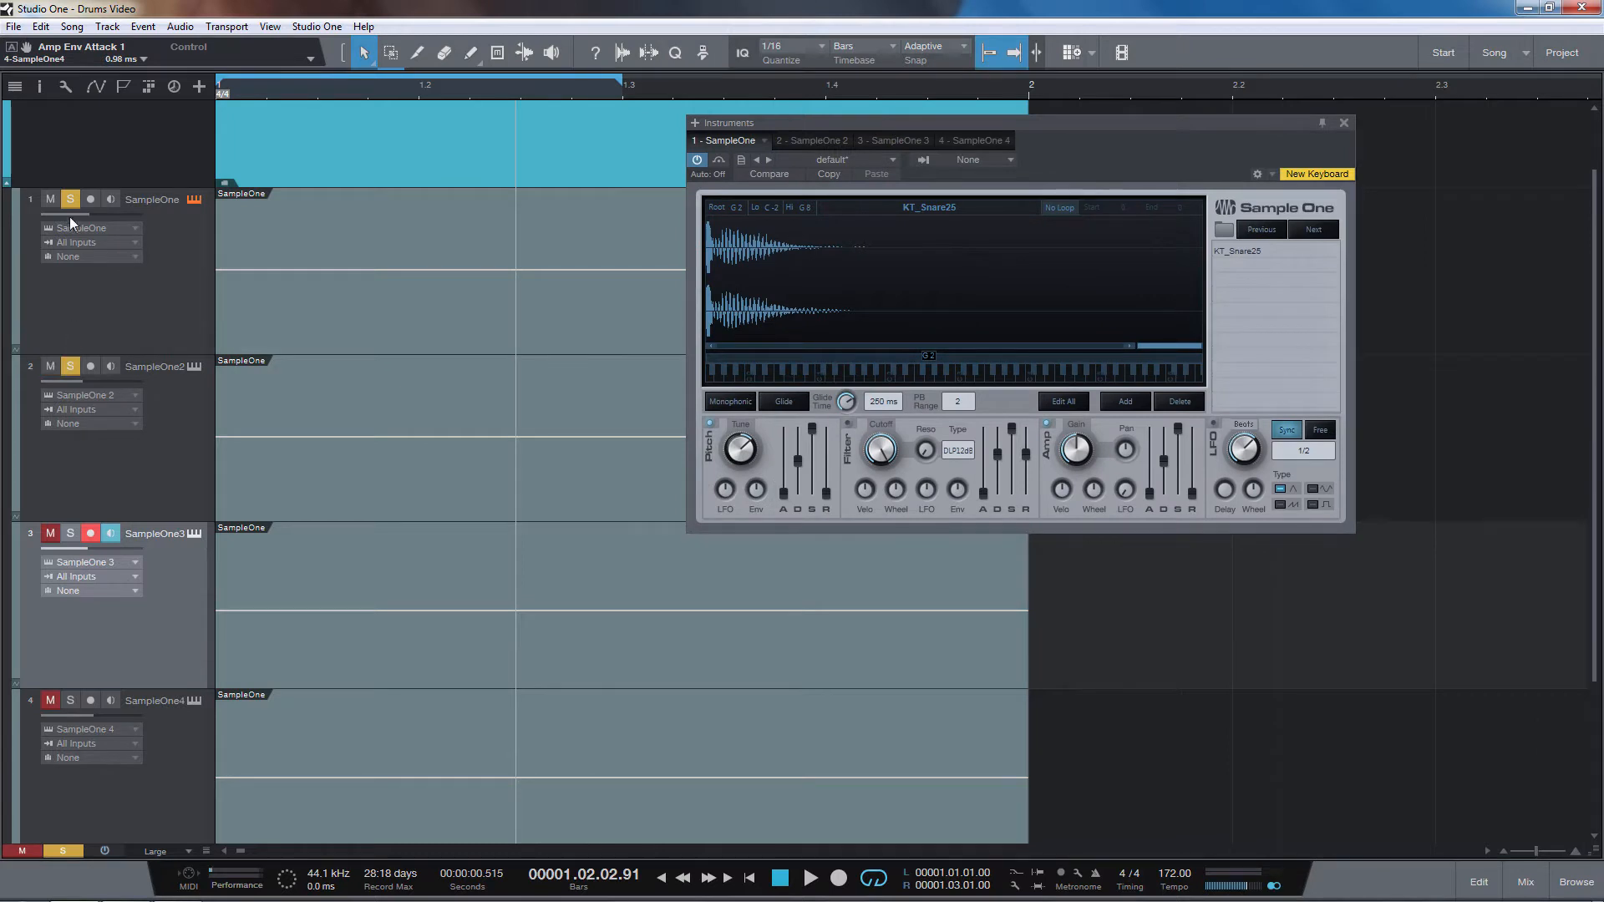
pyautogui.press('space')
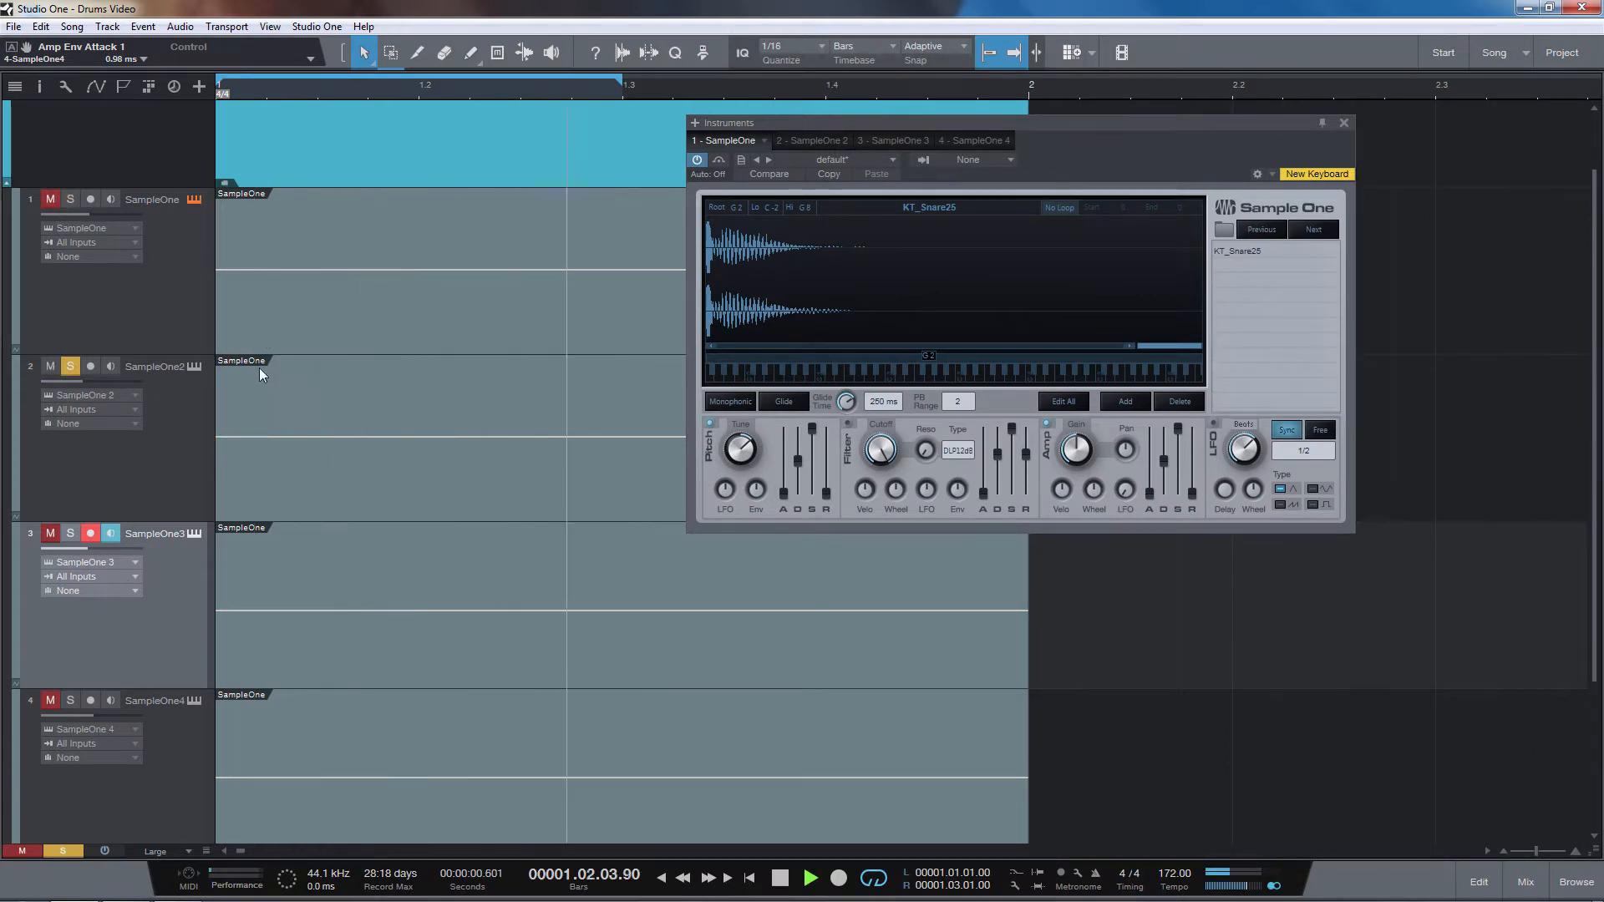
pyautogui.click(182, 409)
pyautogui.press('F3')
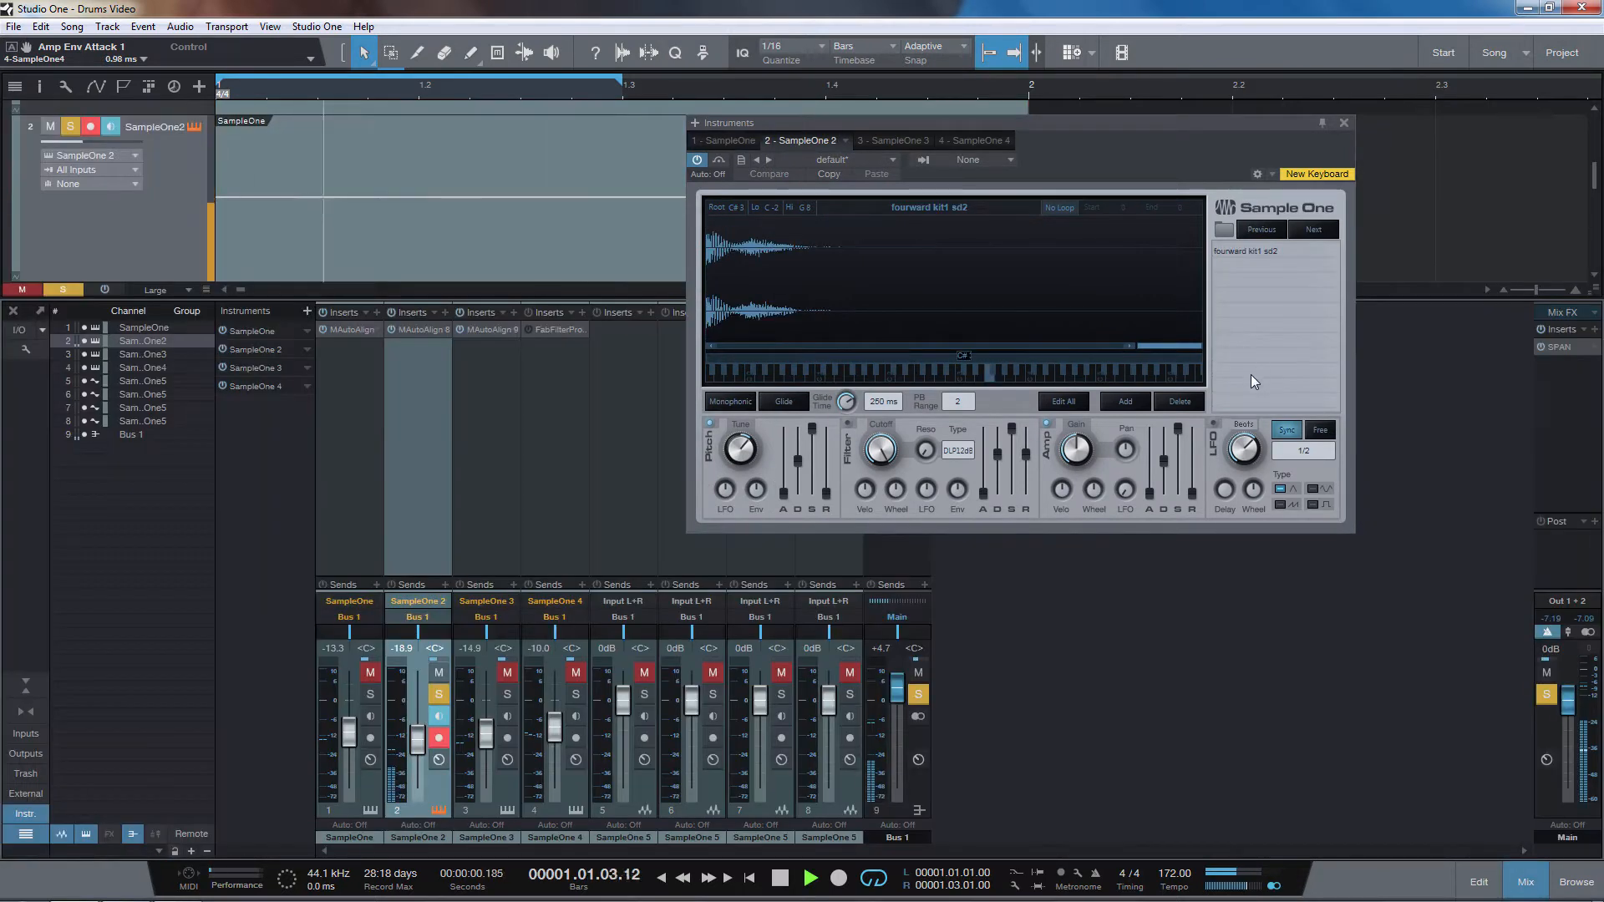
pyautogui.click(1569, 347)
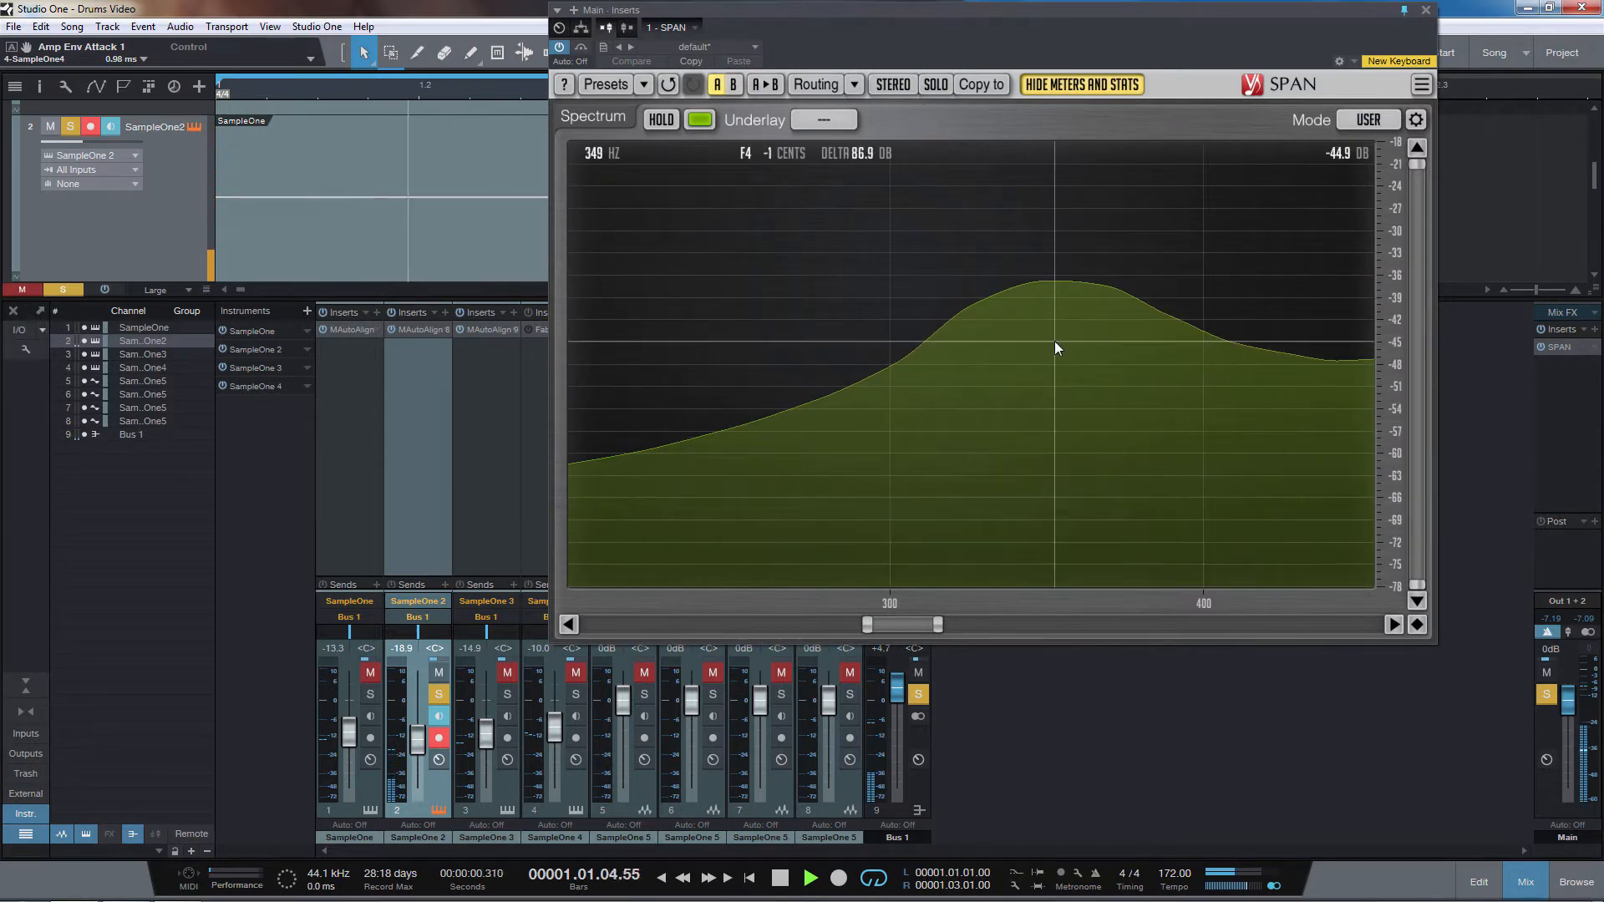
# Hide the mixer, solo SampleOne3 in place of SampleOne2 and play the loop to examine its peak in SPAN
pyautogui.click(12, 312)
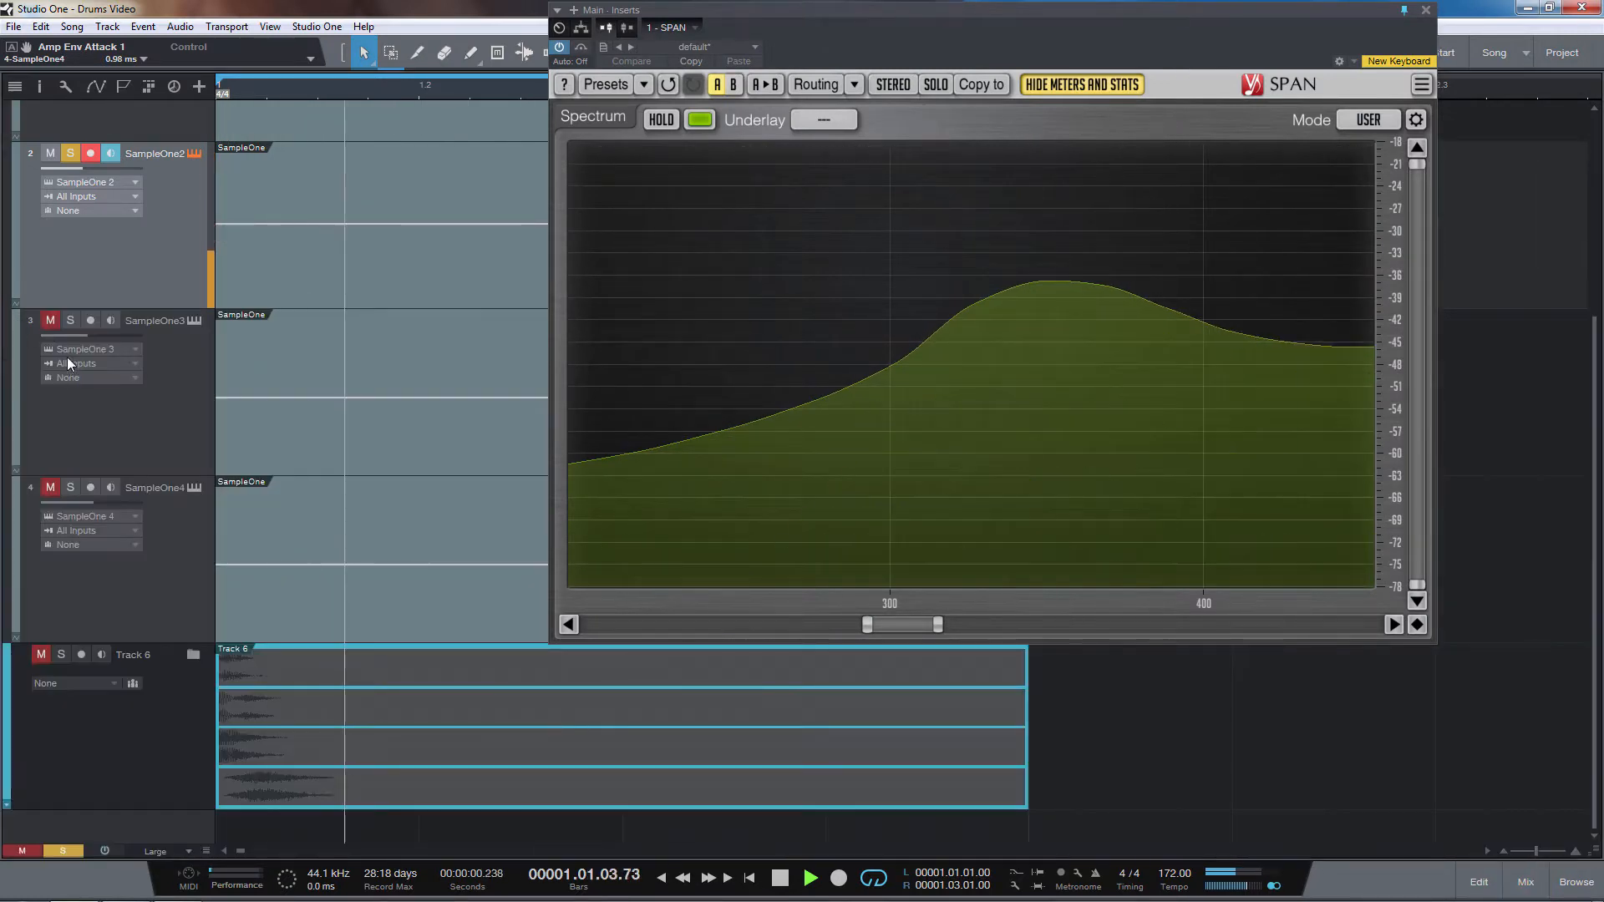
pyautogui.press('space')
pyautogui.press('space')
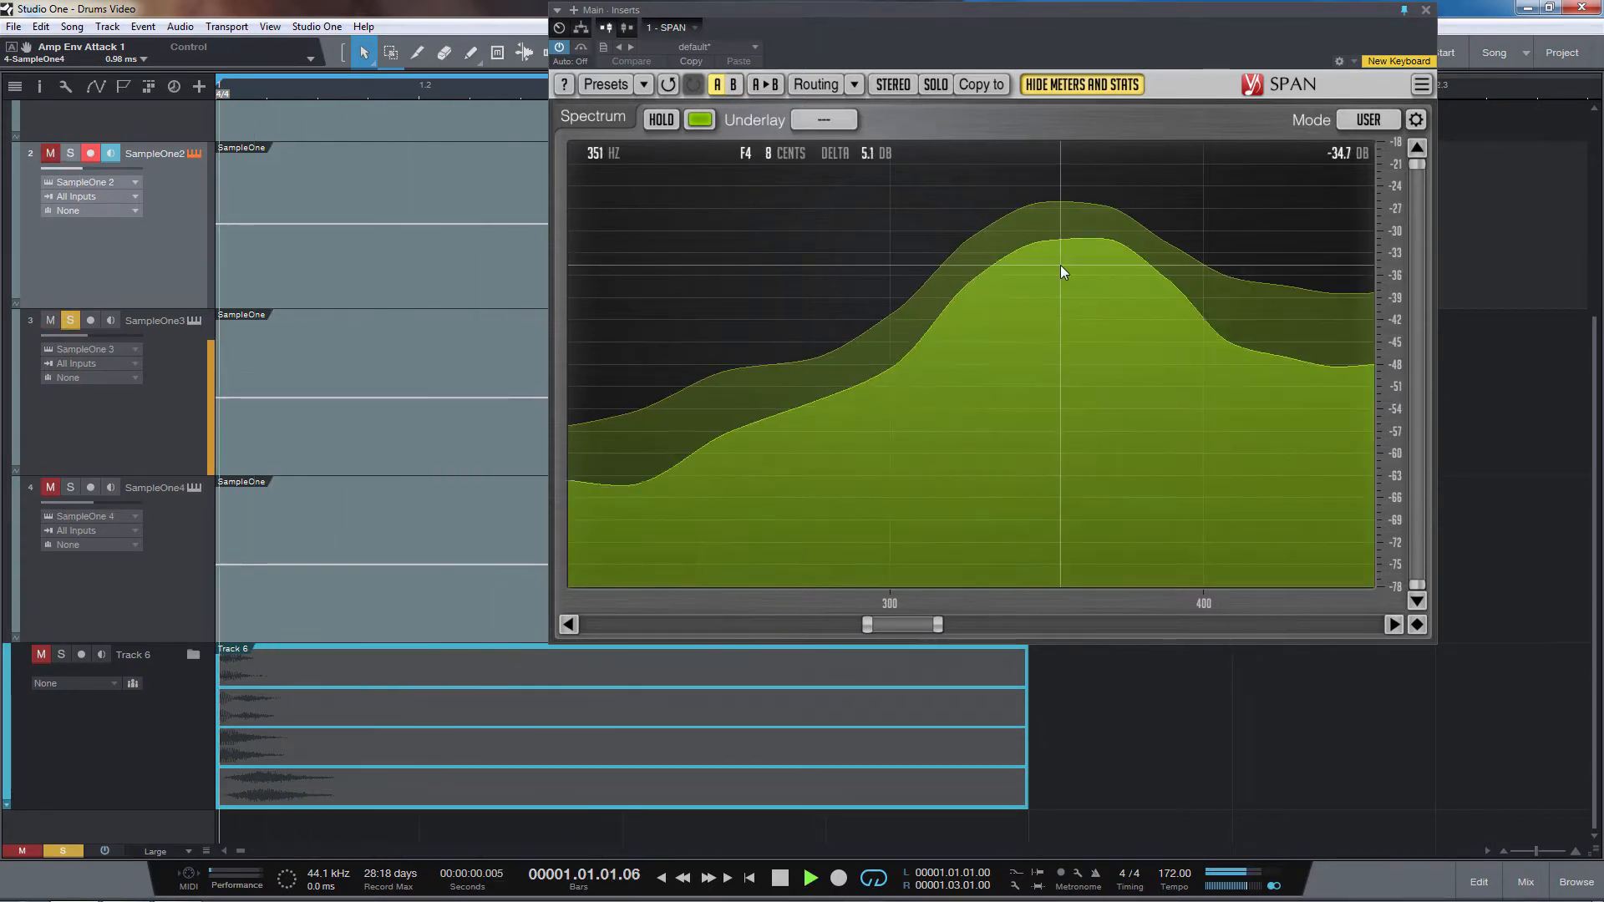
pyautogui.press('space')
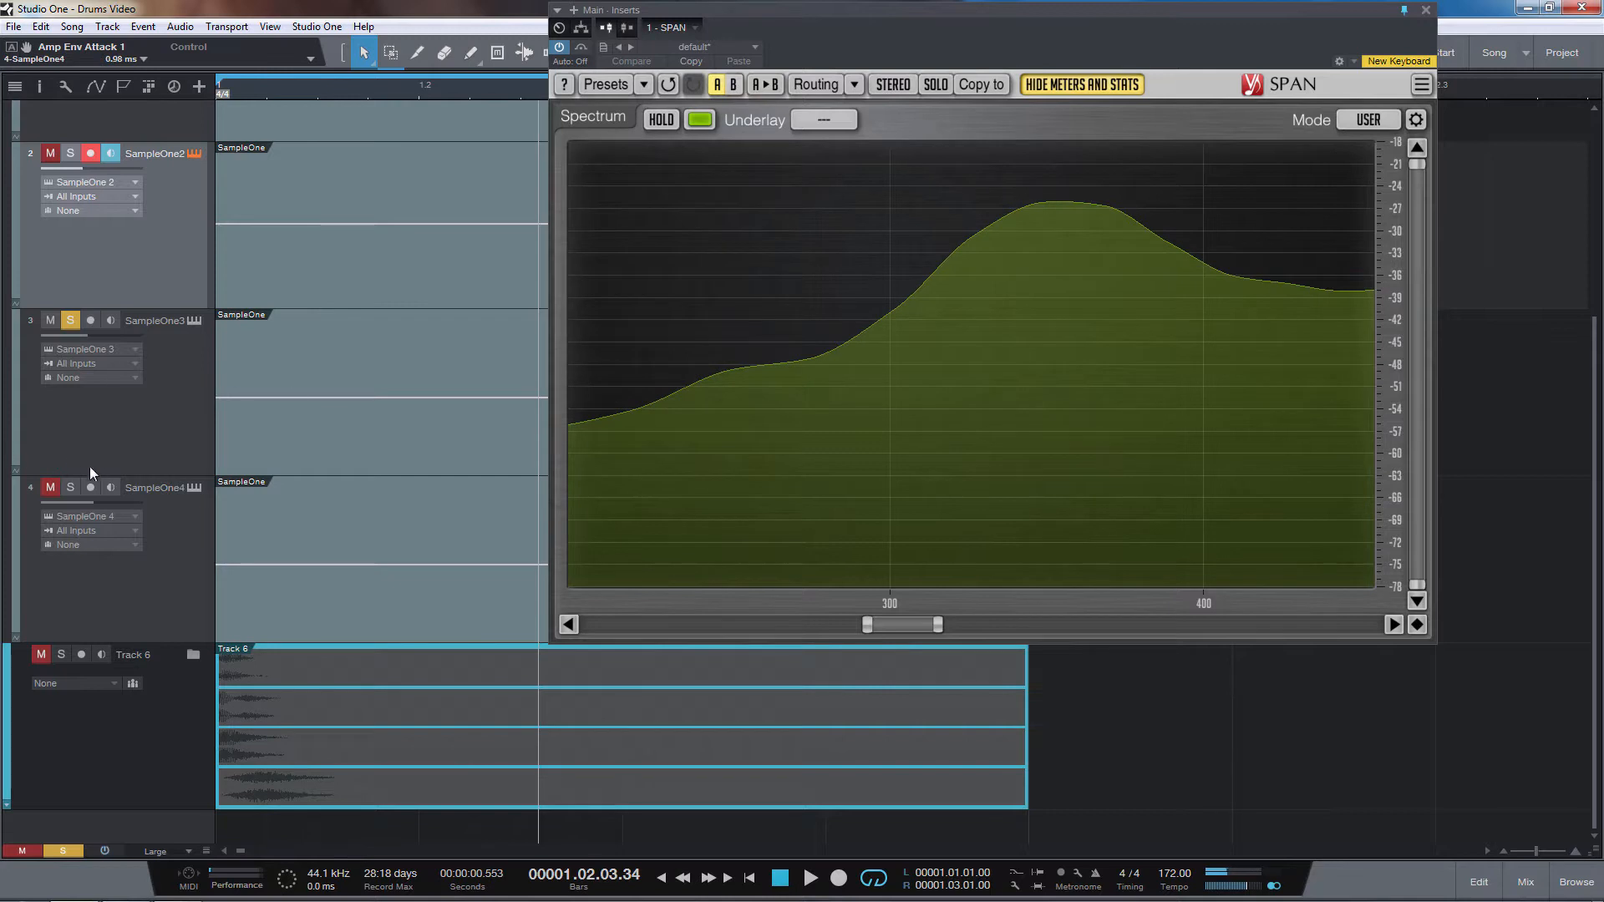
# Solo SampleOne4 in place of SampleOne3 and play it with the sampler's pitch section bypassed and reactivated for comparison
pyautogui.click(1425, 10)
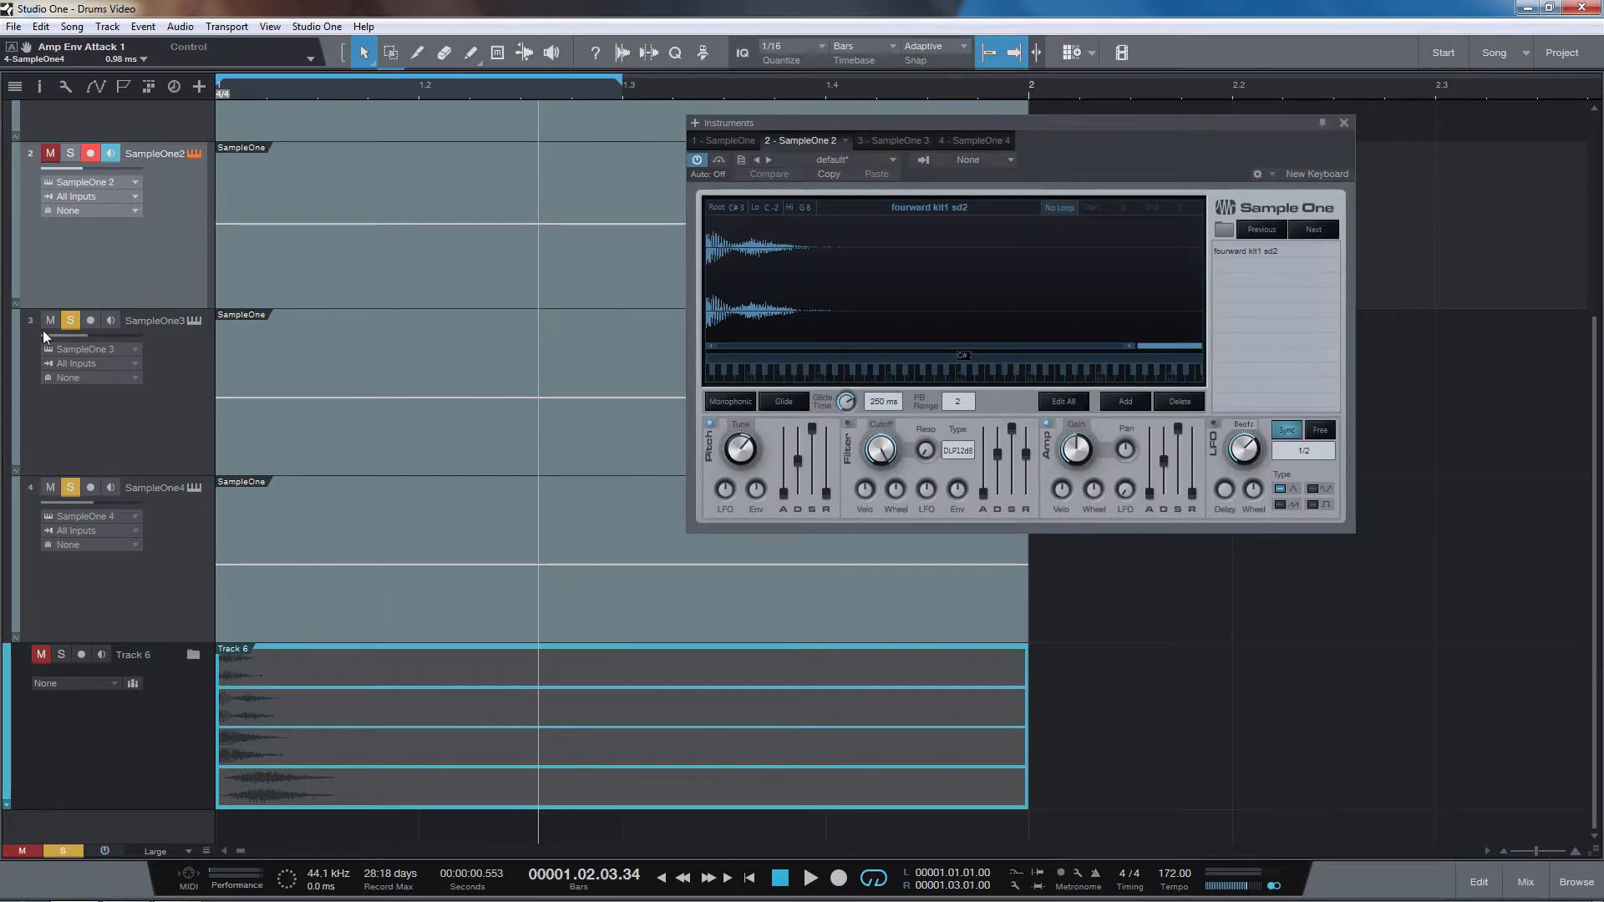
pyautogui.scroll(2, 162, 444)
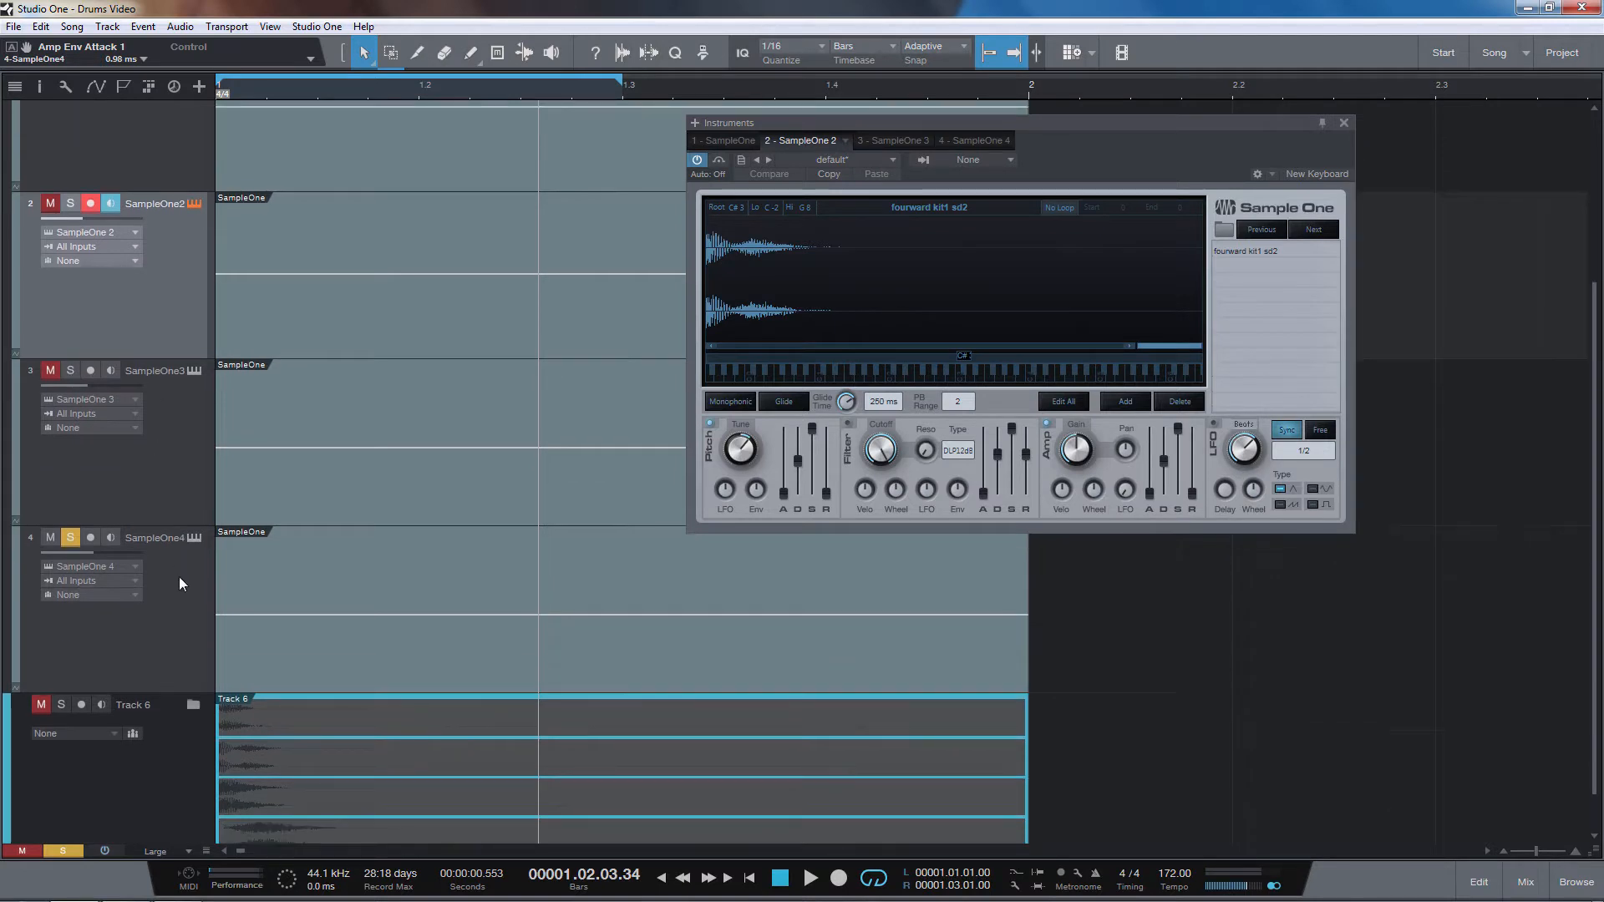
pyautogui.click(179, 576)
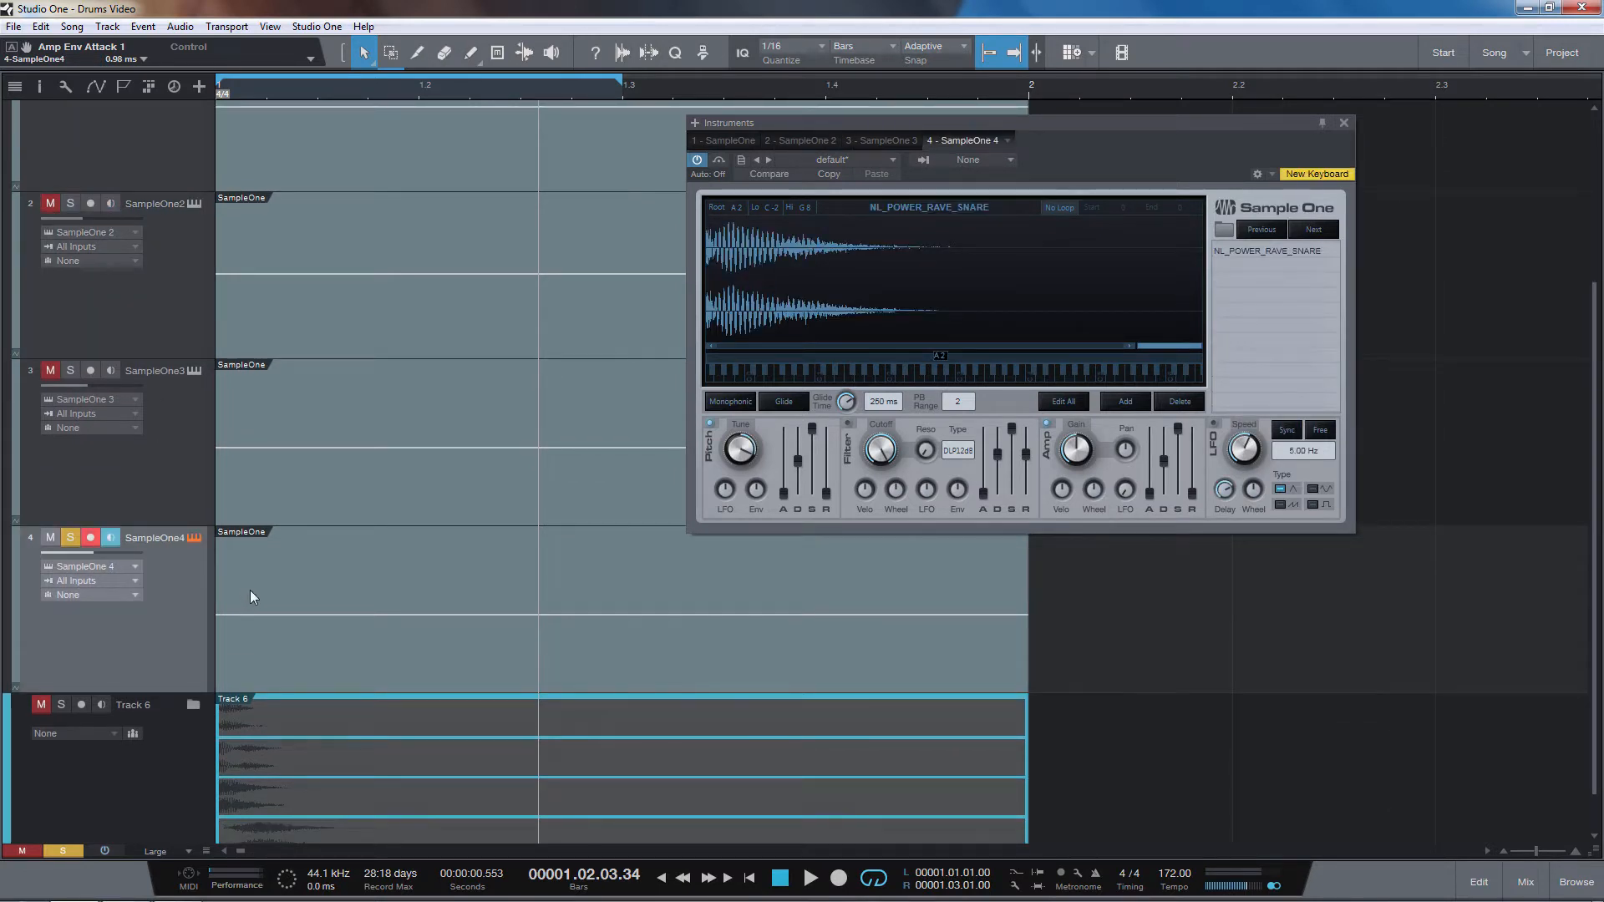
pyautogui.press('space')
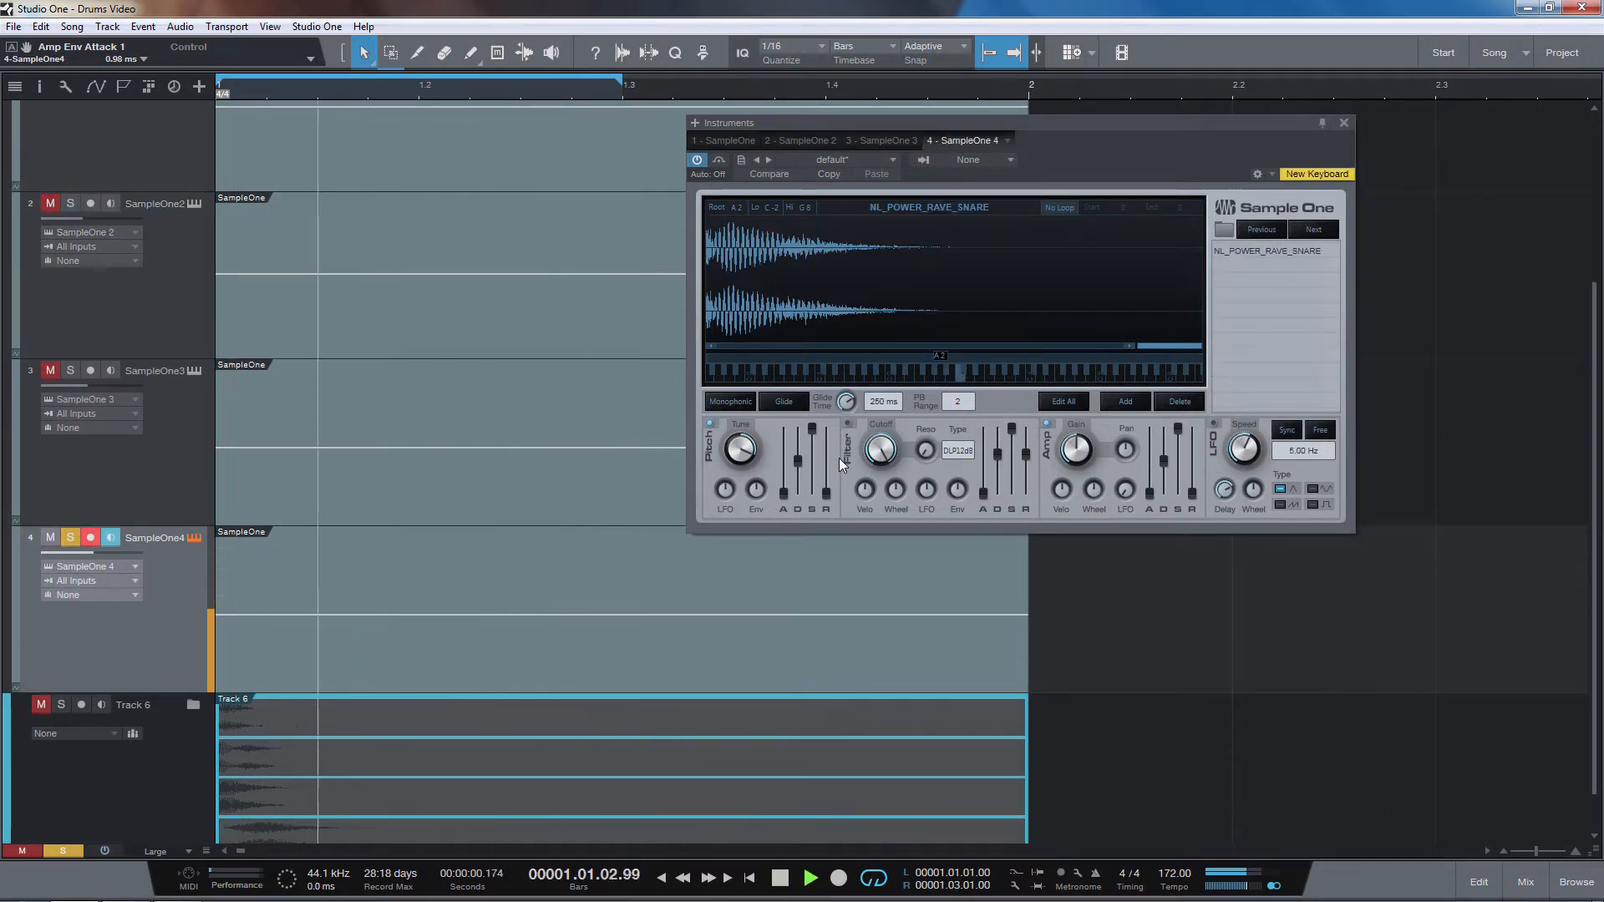
pyautogui.click(710, 423)
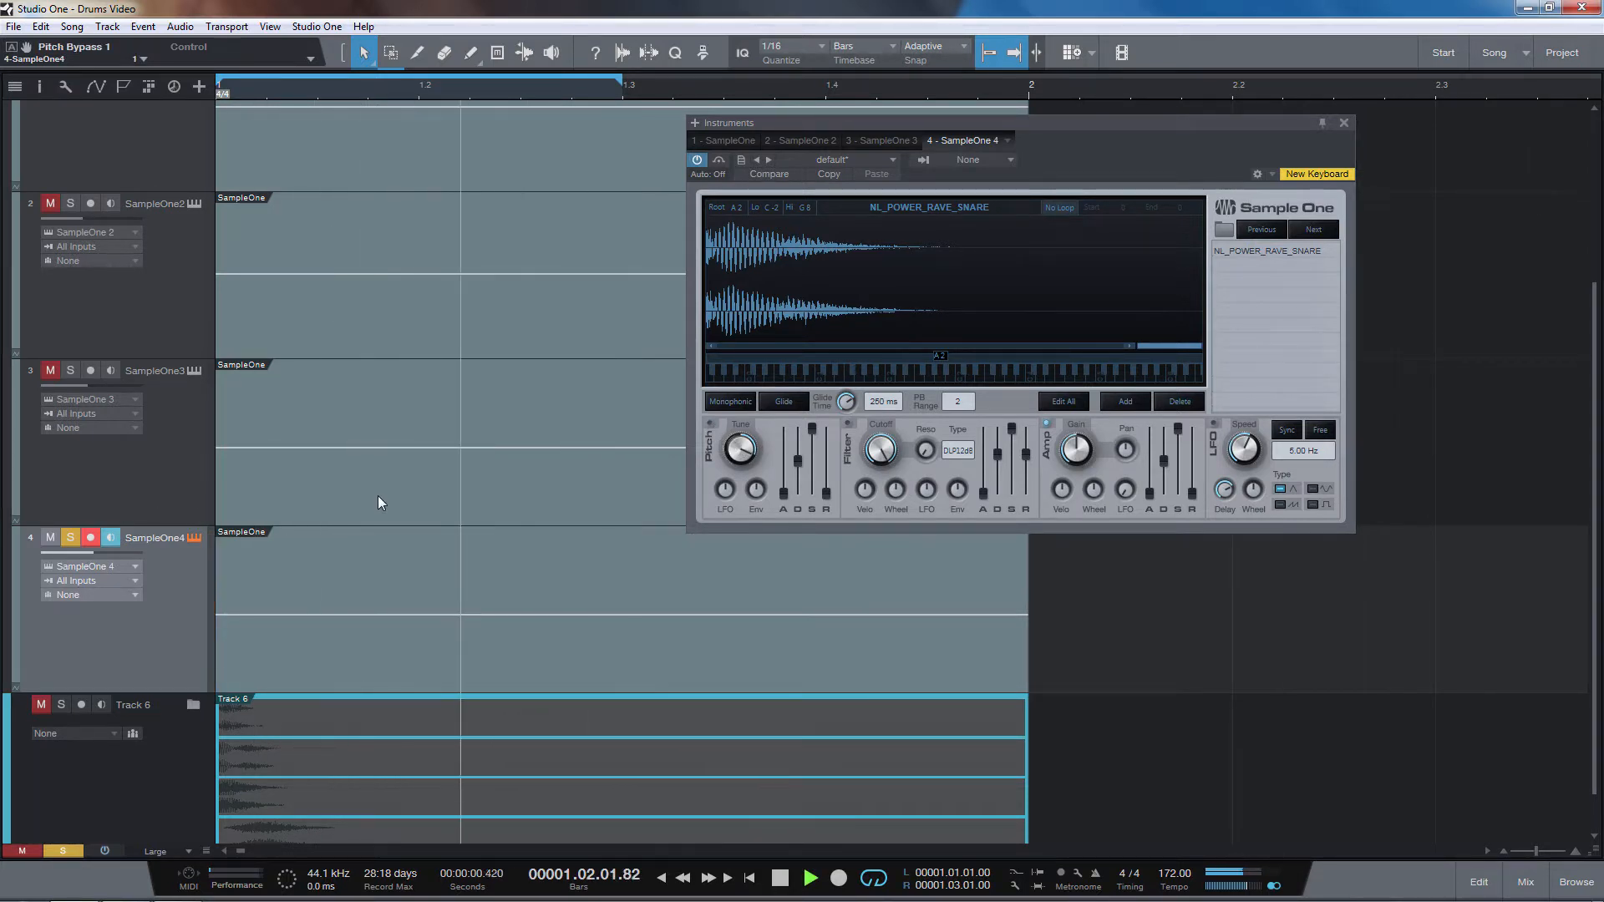
pyautogui.click(710, 423)
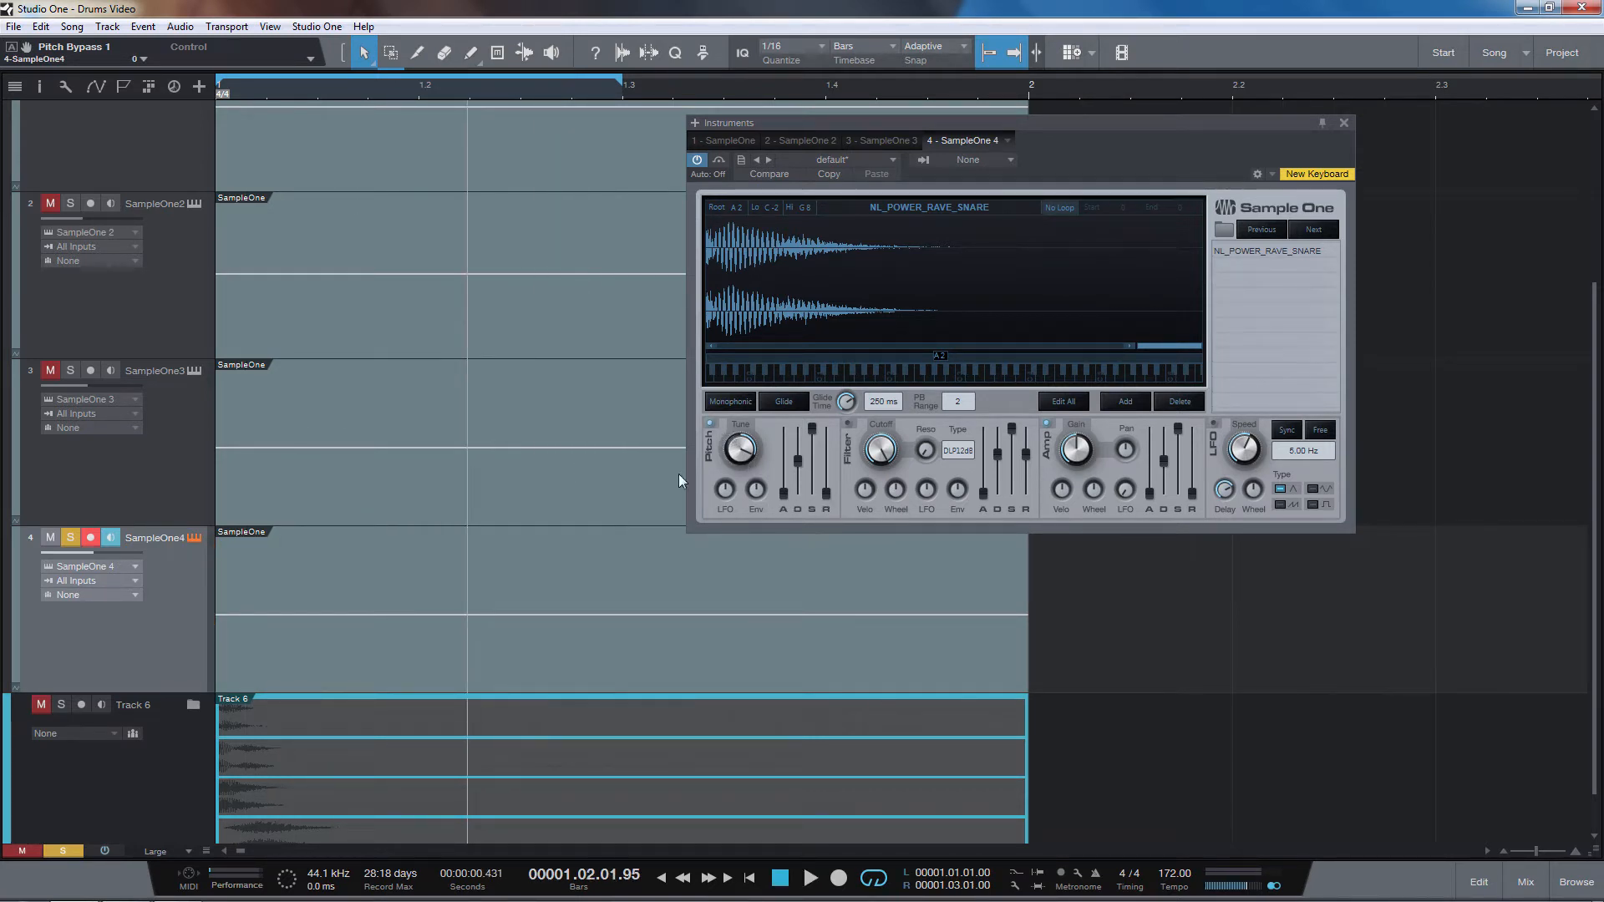
# Open SPAN from the mixer, extend its frequency range down to below 60 Hz and examine SampleOne4's fundamental
pyautogui.press('F3')
pyautogui.click(1557, 345)
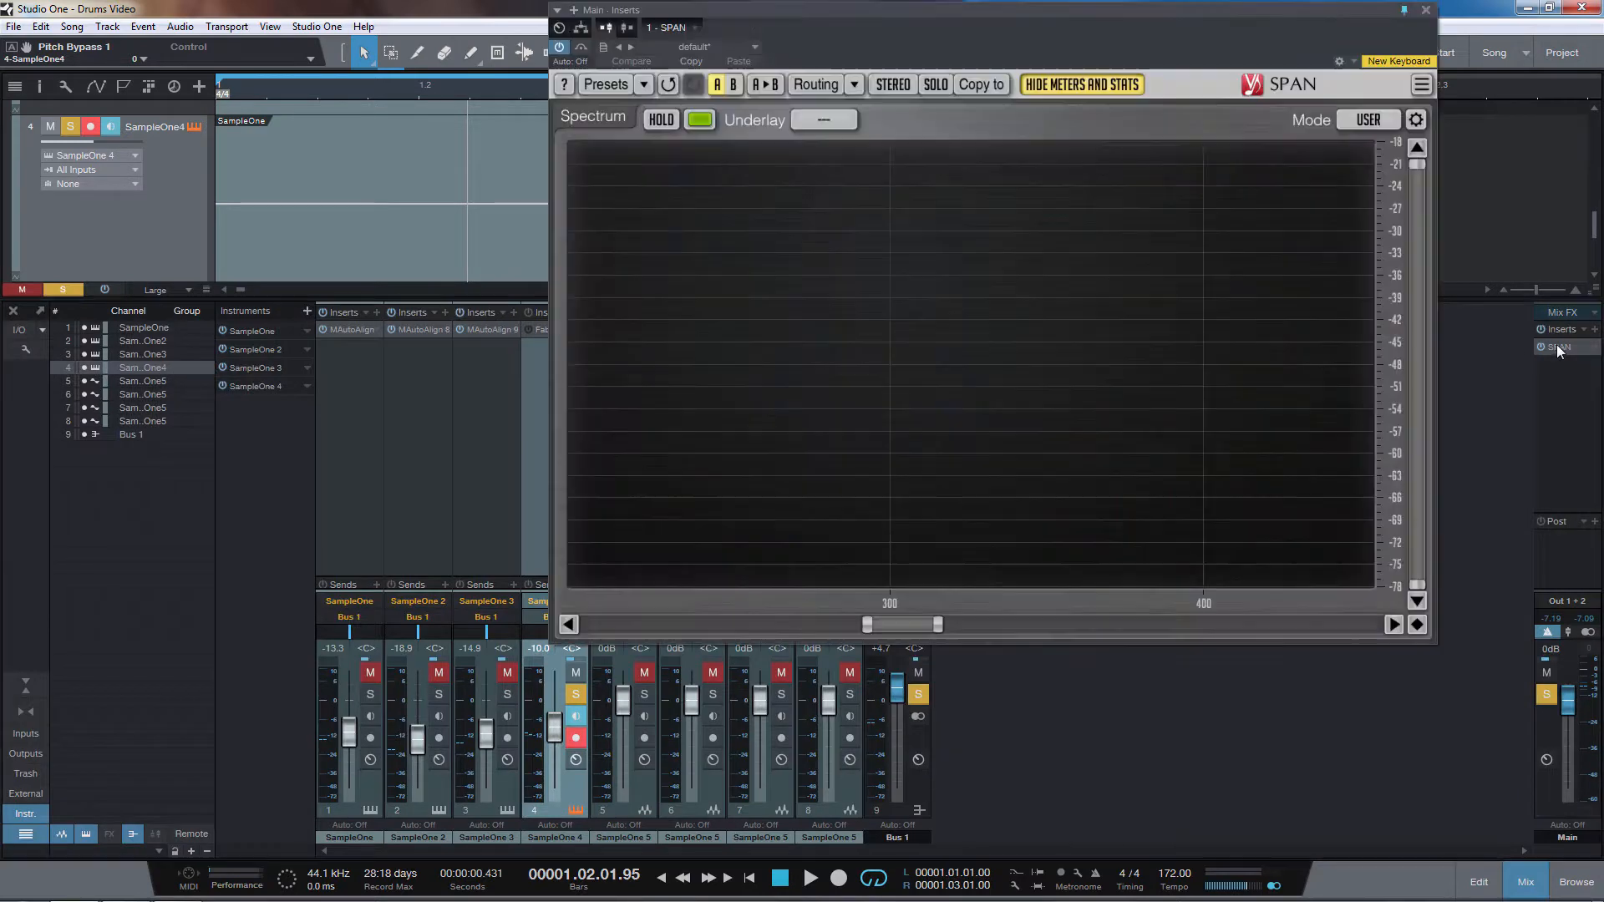
pyautogui.moveTo(870, 624); pyautogui.dragTo(702, 624)
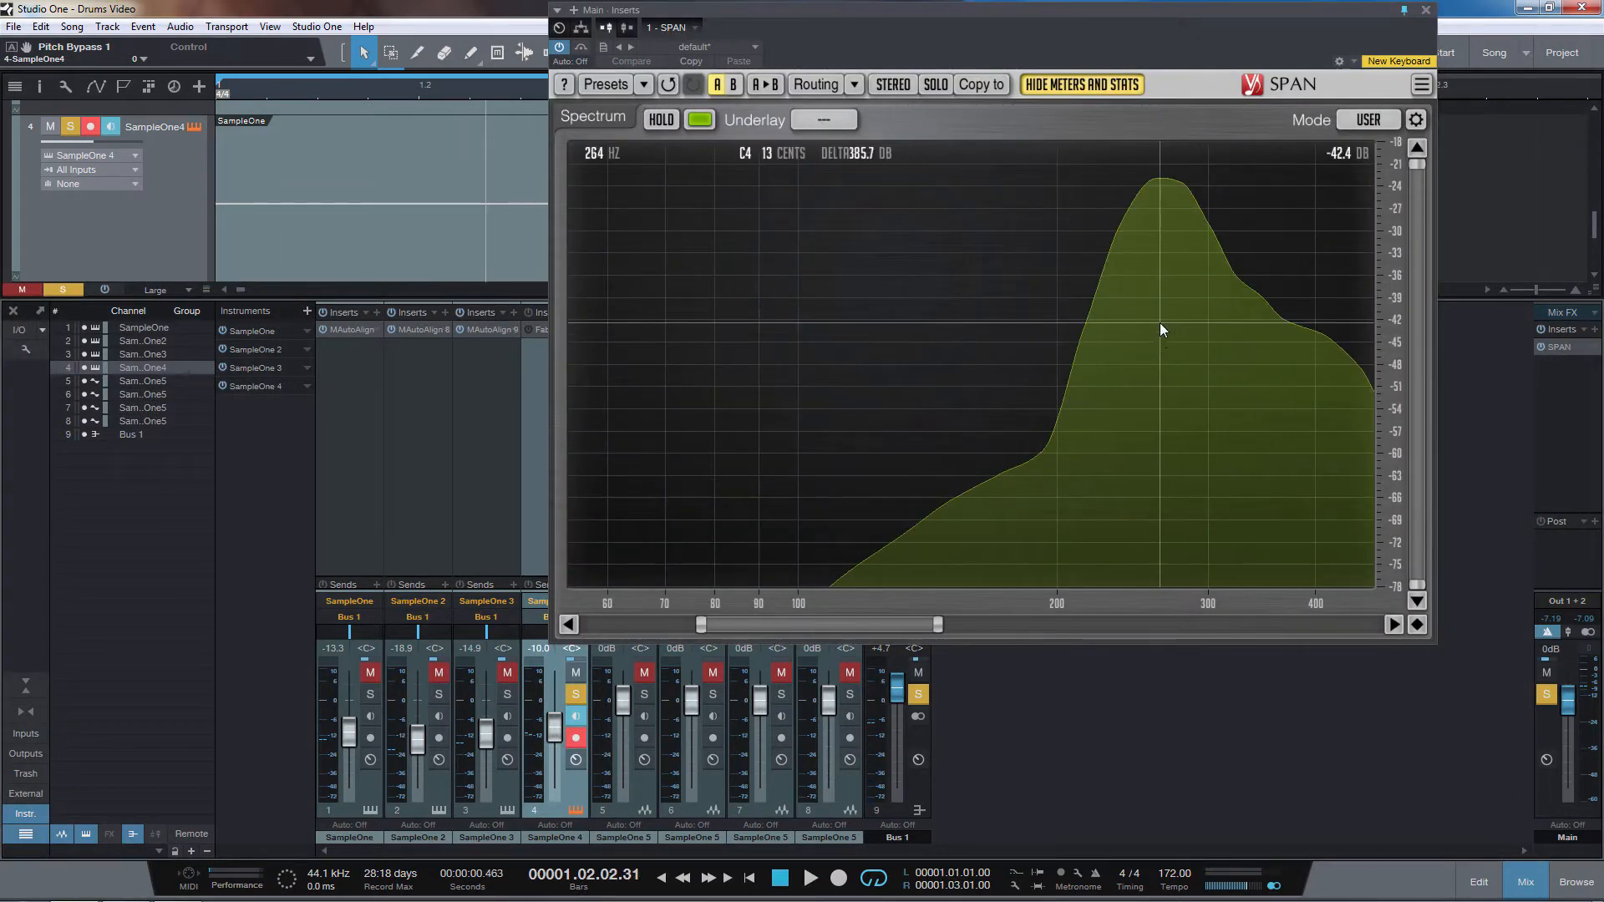
pyautogui.click(1425, 10)
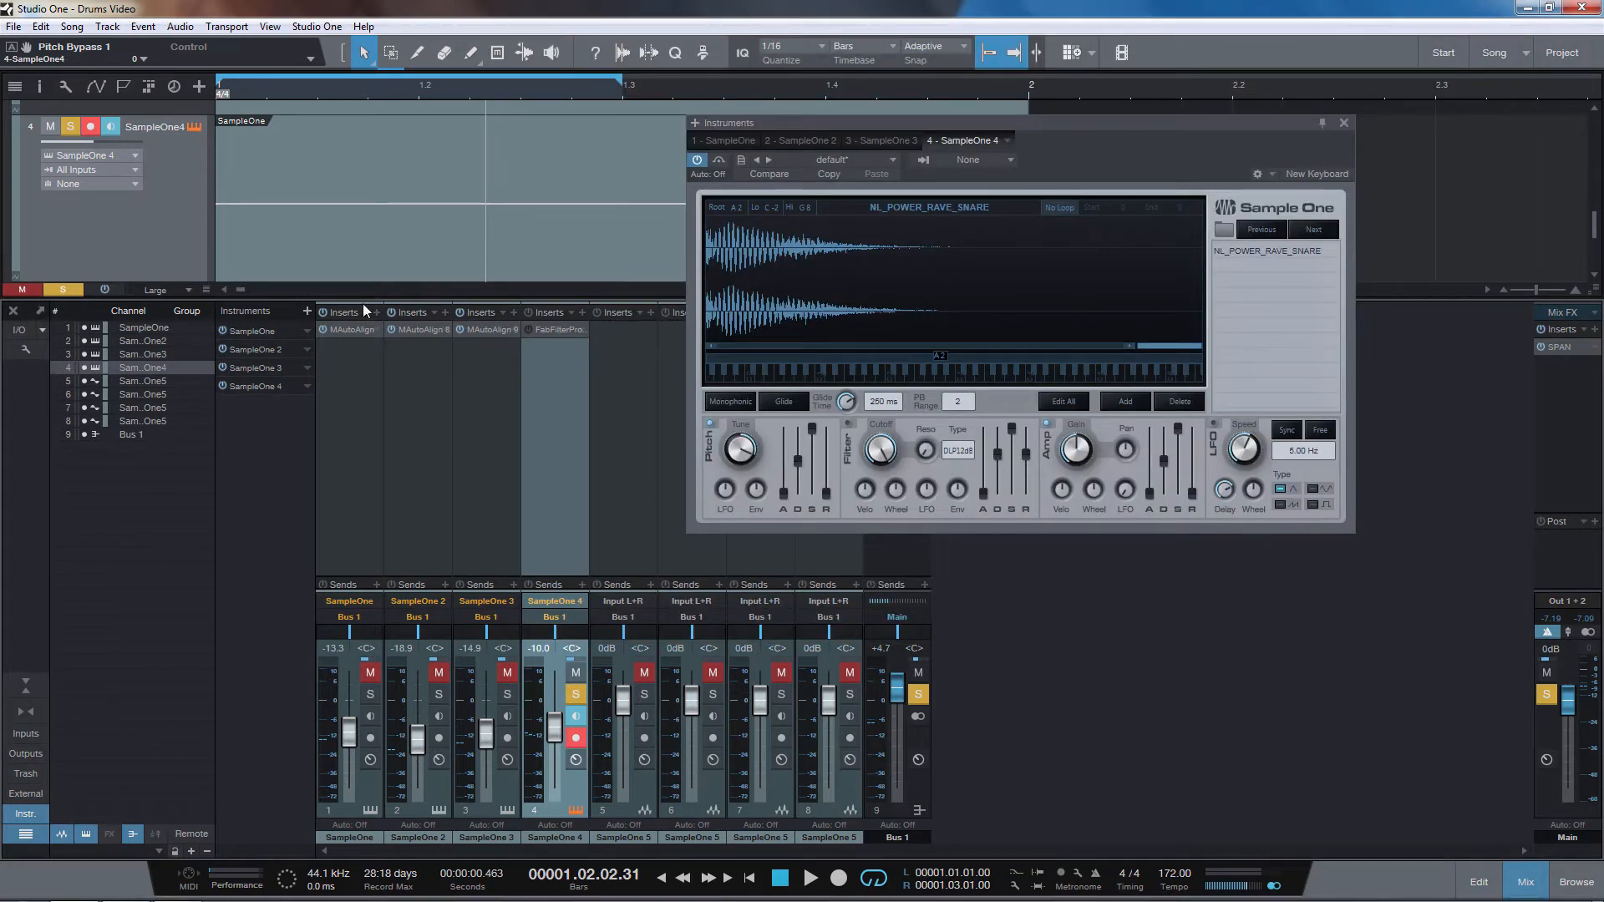
# Open the FabFilter Pro-Q 2 insert on SampleOne 4 and disable band 2, the low cut at 622.25 Hz
pyautogui.moveTo(842, 125); pyautogui.dragTo(1036, 109)
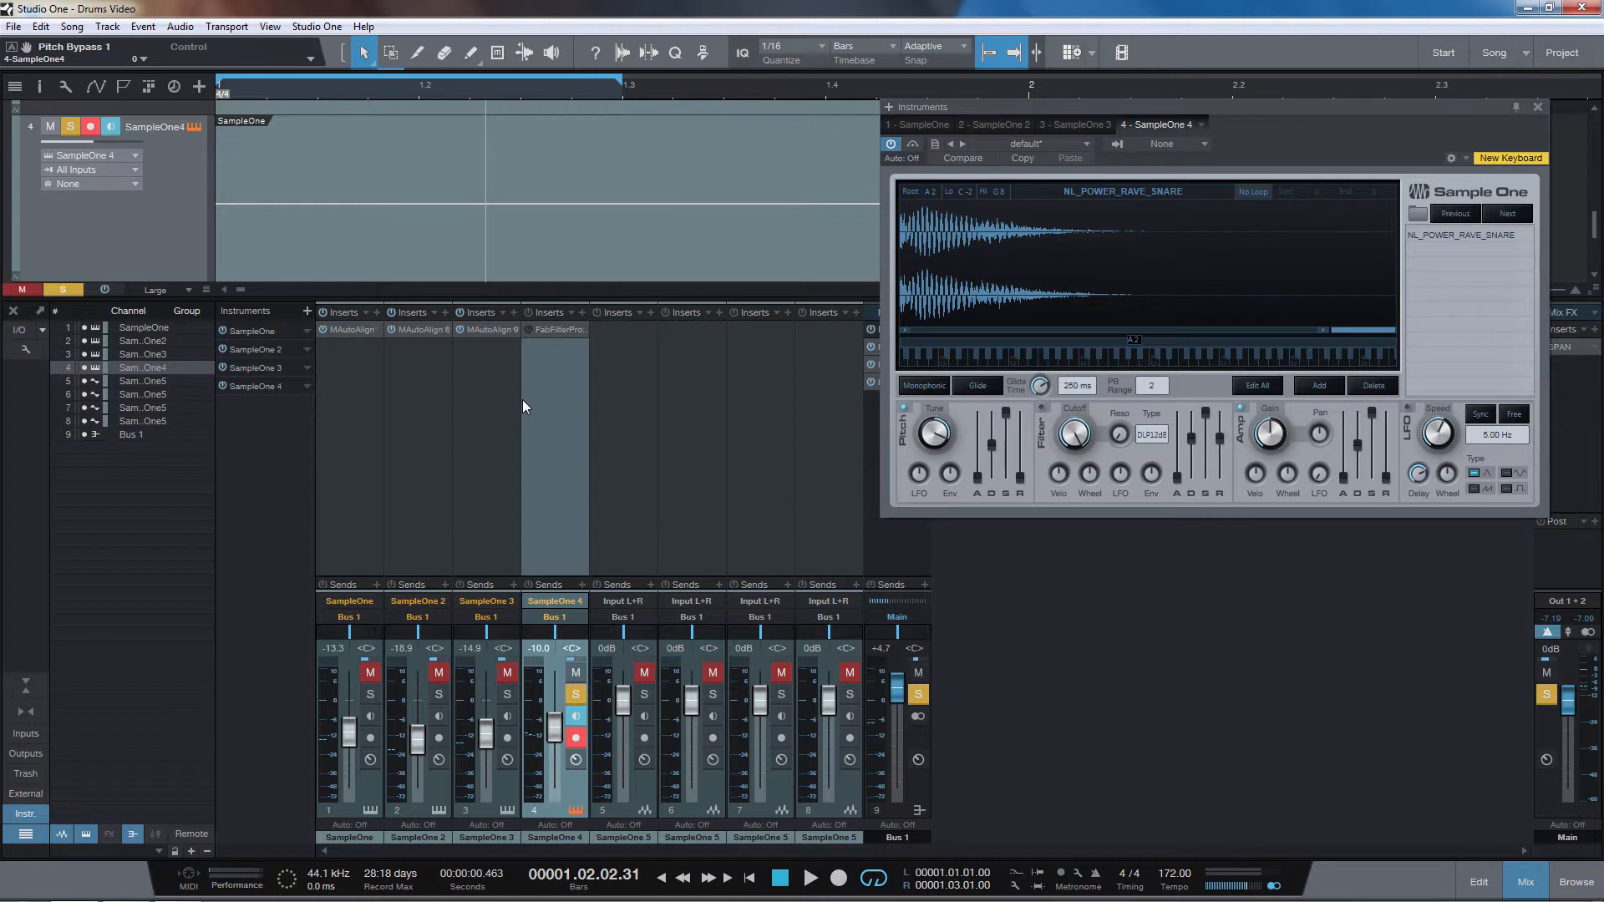
pyautogui.click(551, 329)
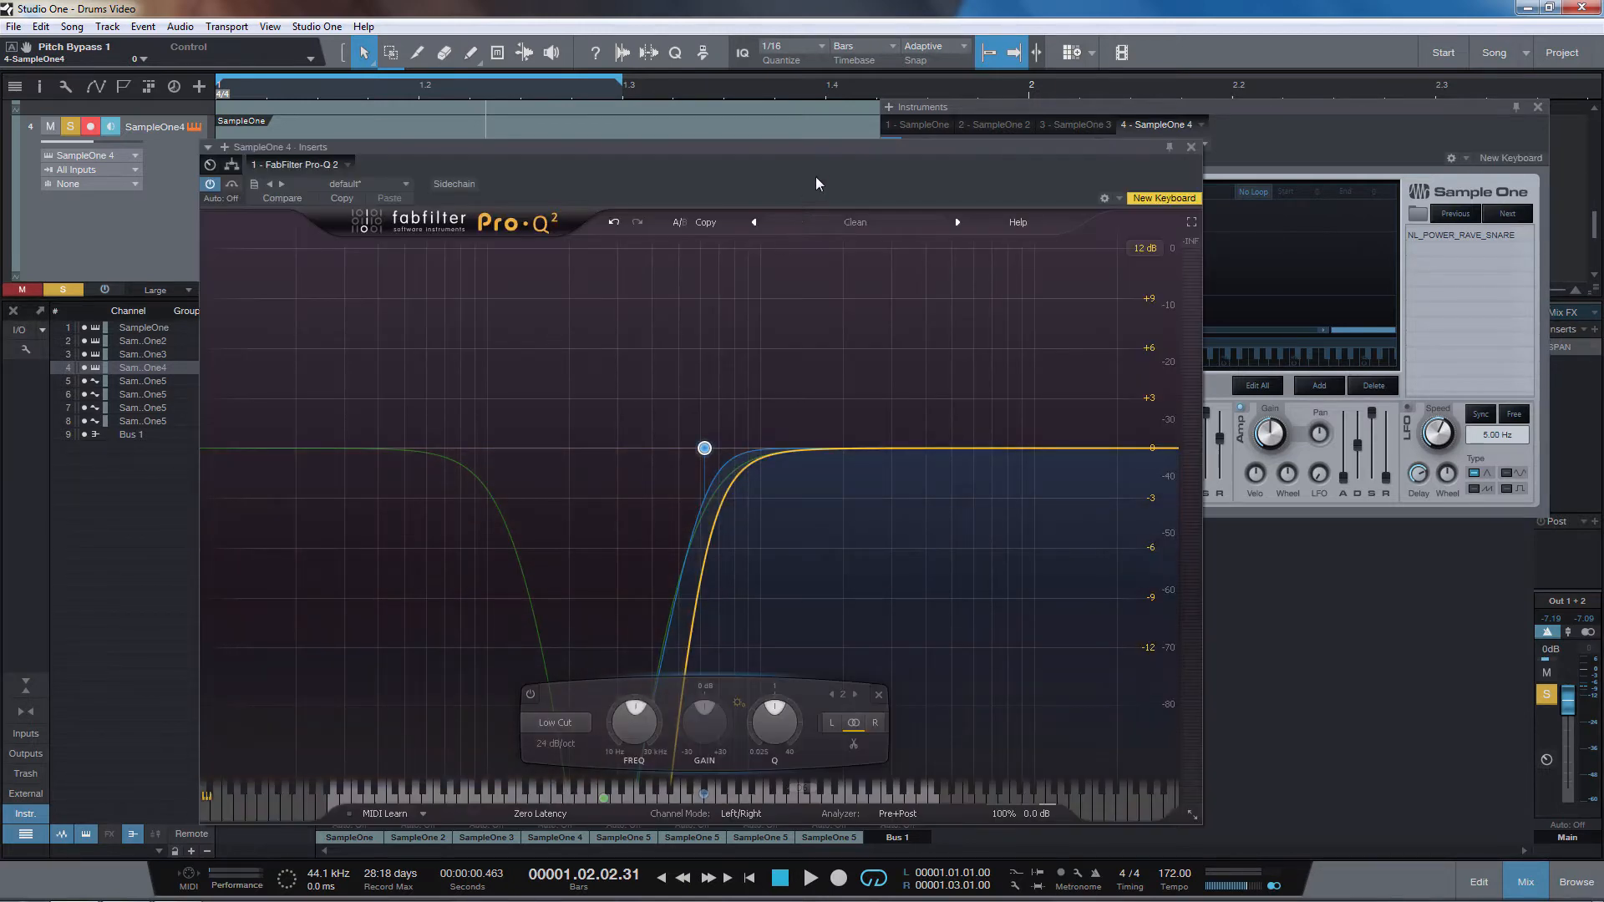
pyautogui.moveTo(815, 178); pyautogui.dragTo(819, 63)
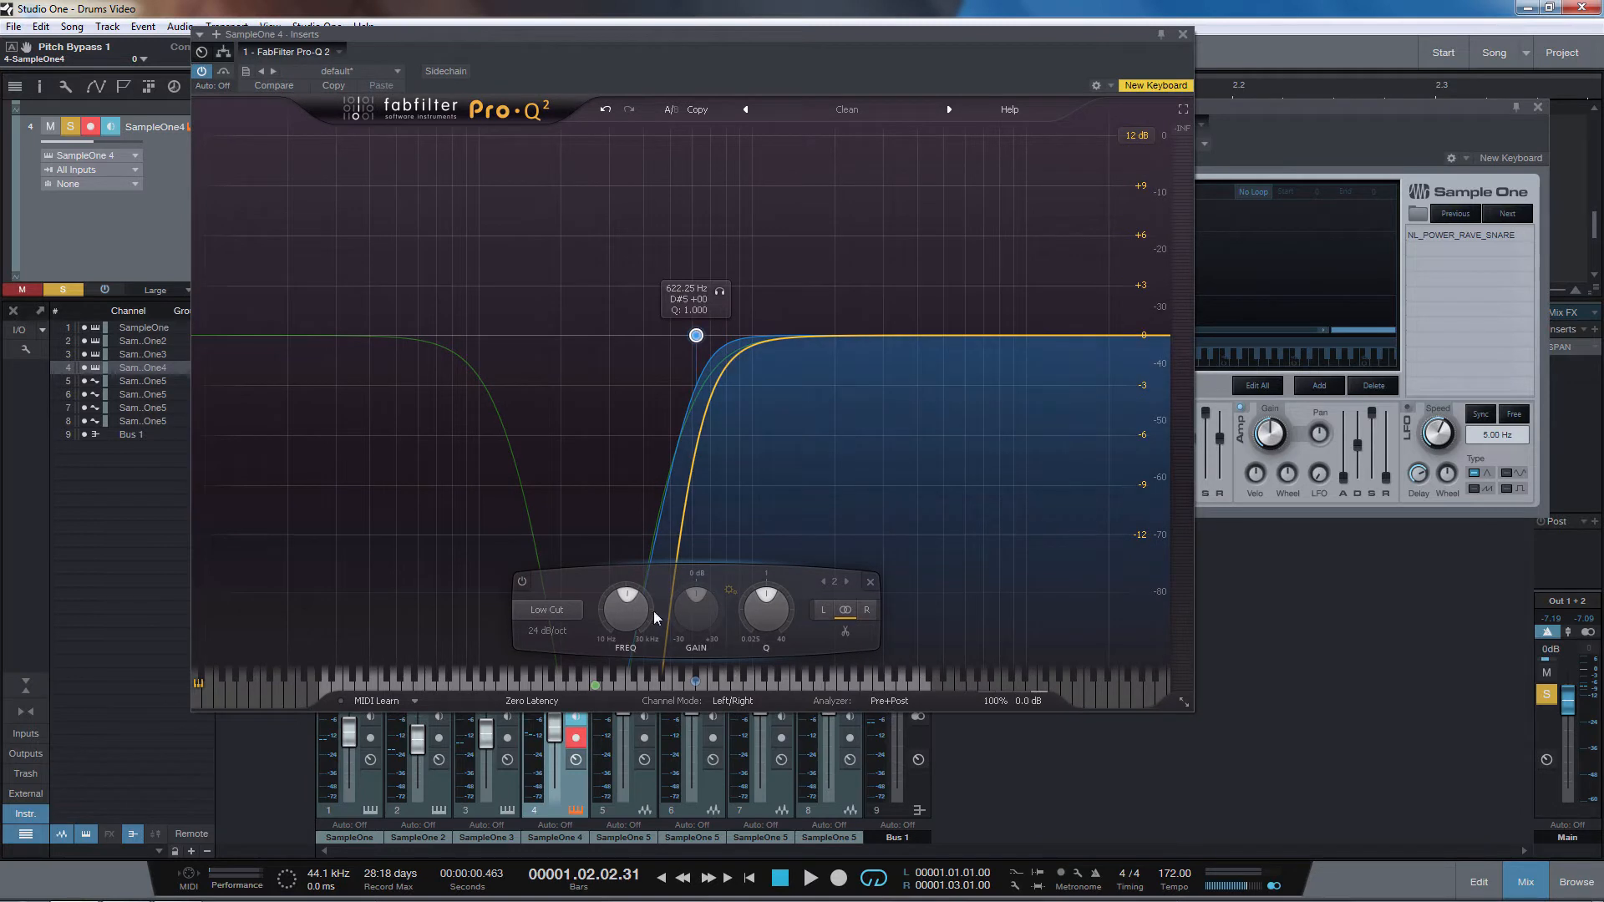
pyautogui.click(523, 581)
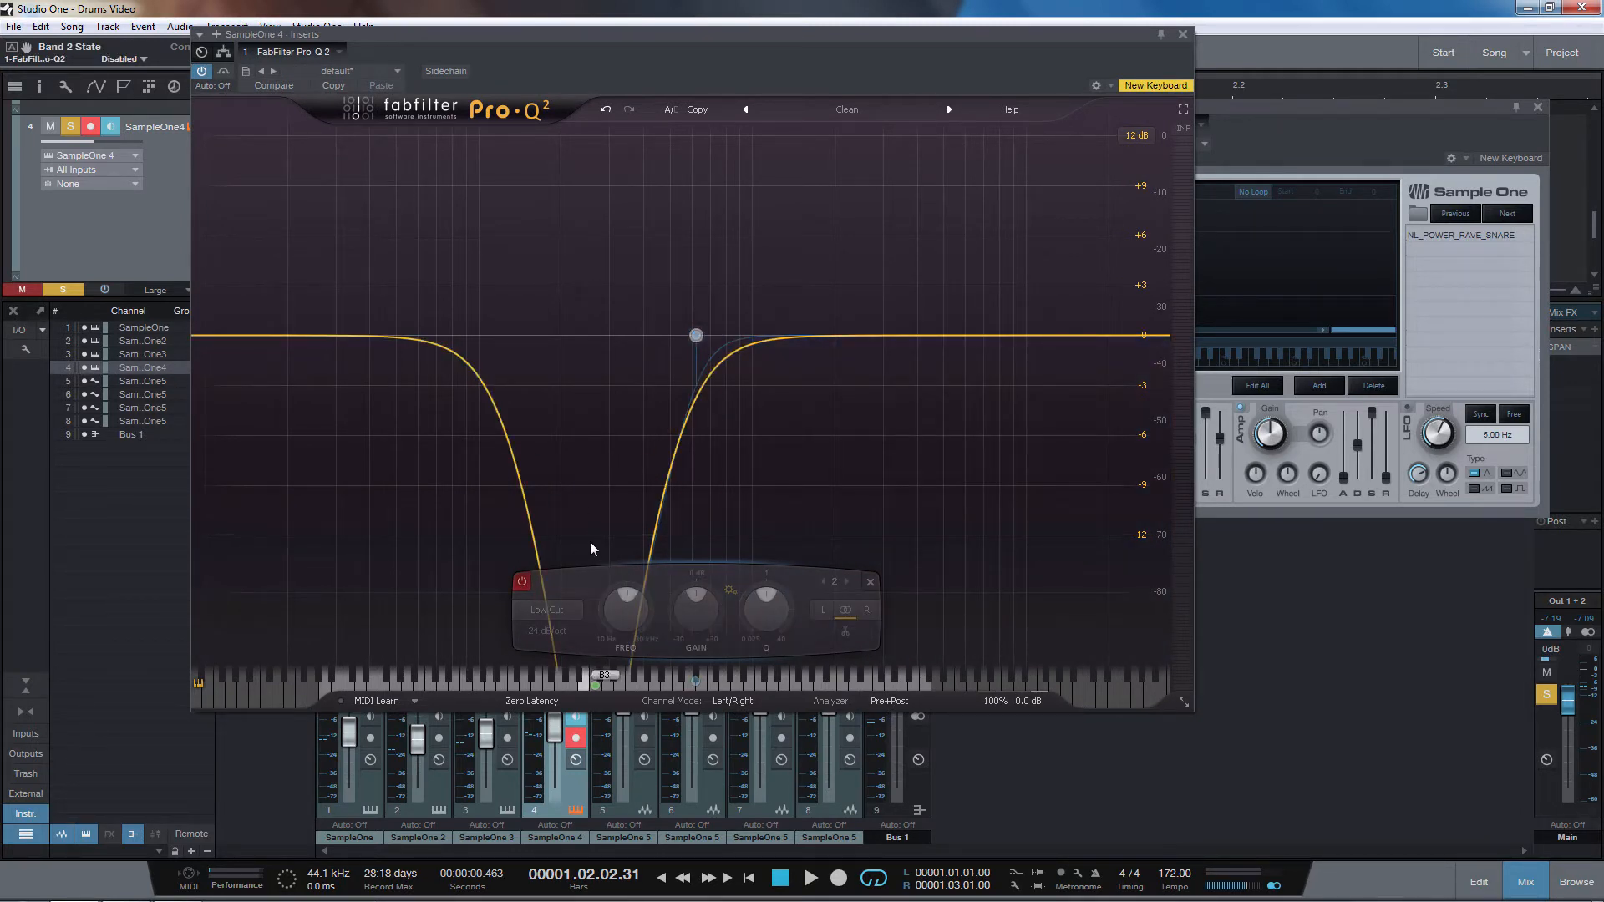
# Play the loop and compare SampleOne4 with band 1's bell cut disabled and enabled
pyautogui.press('space')
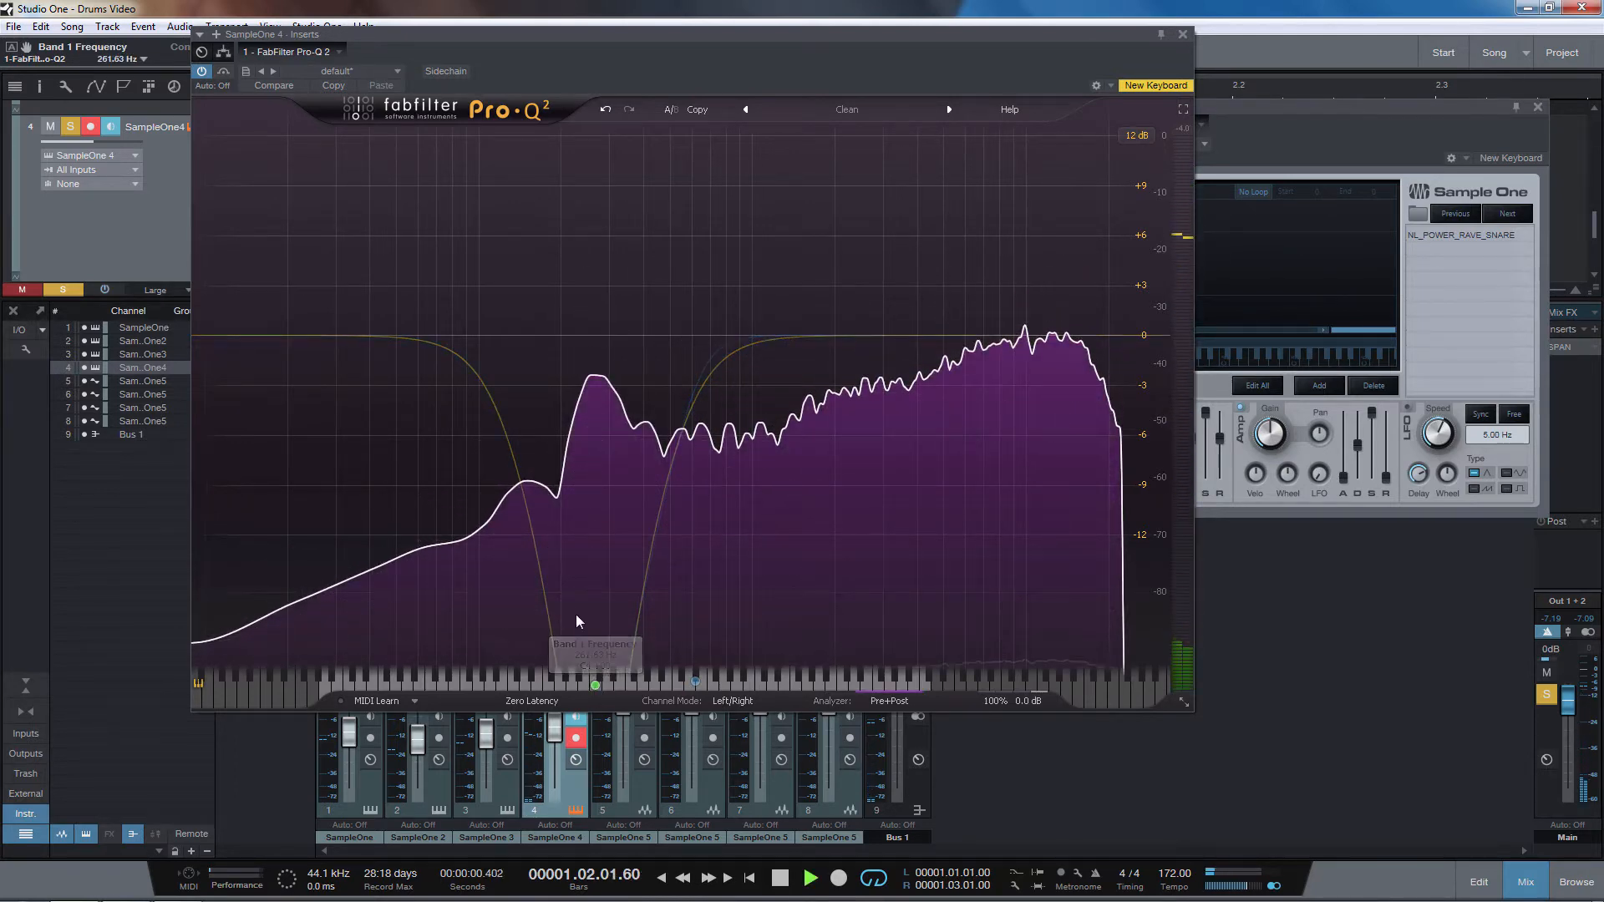
pyautogui.press('space')
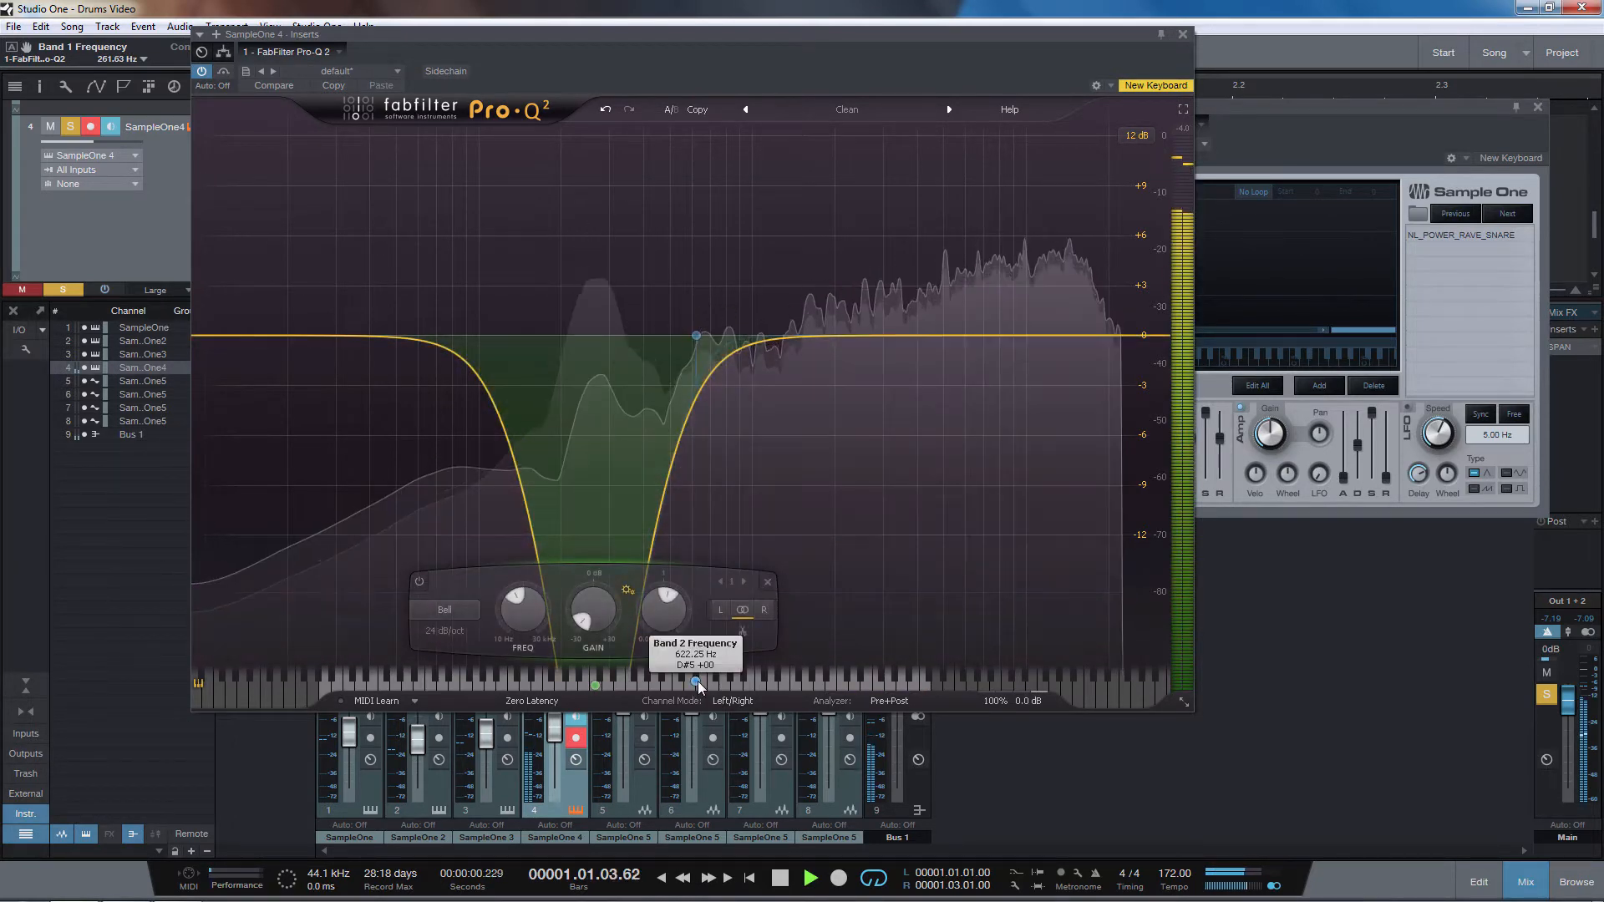
pyautogui.click(422, 583)
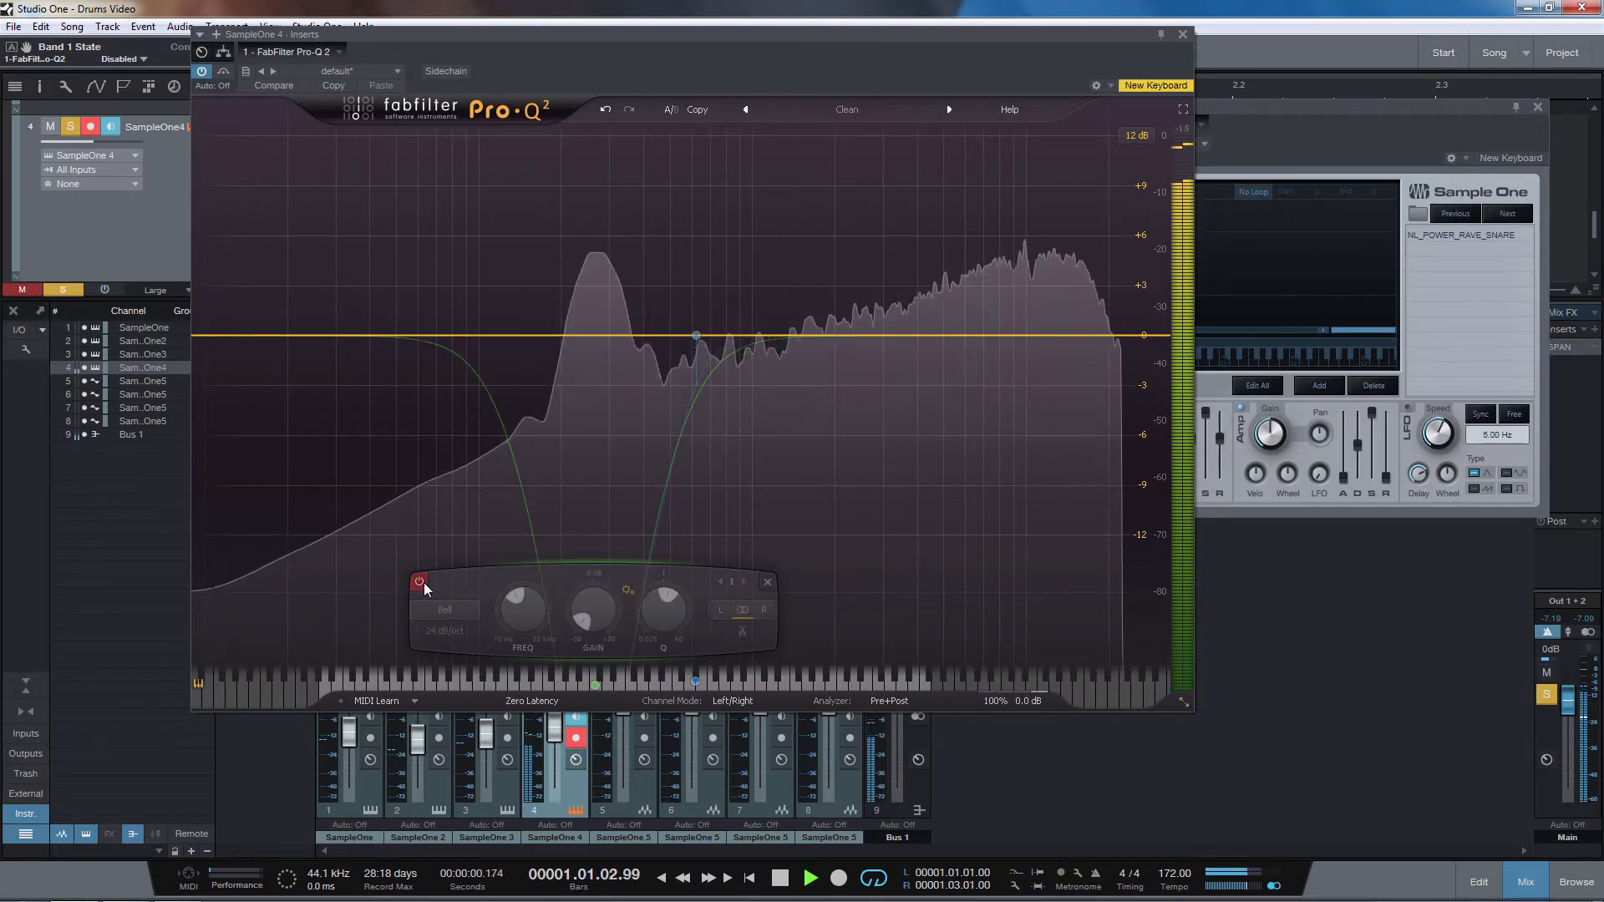
pyautogui.click(423, 583)
pyautogui.press('space')
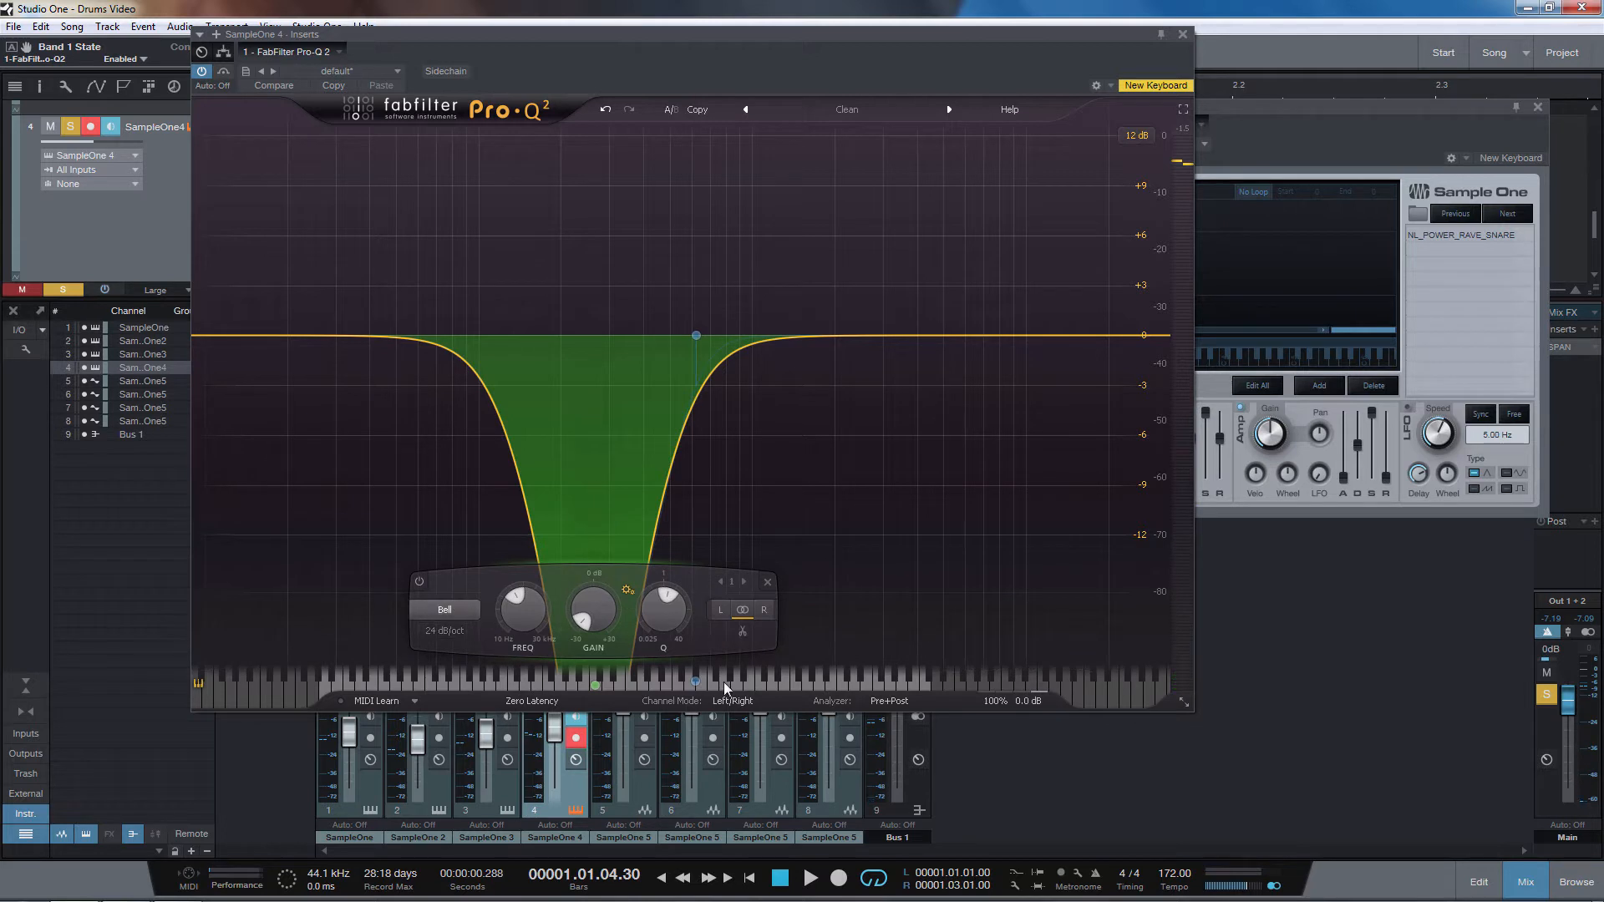
# Re-enable the band 2 low cut at 622.25 Hz and play the loop with both EQ bands active
pyautogui.click(693, 690)
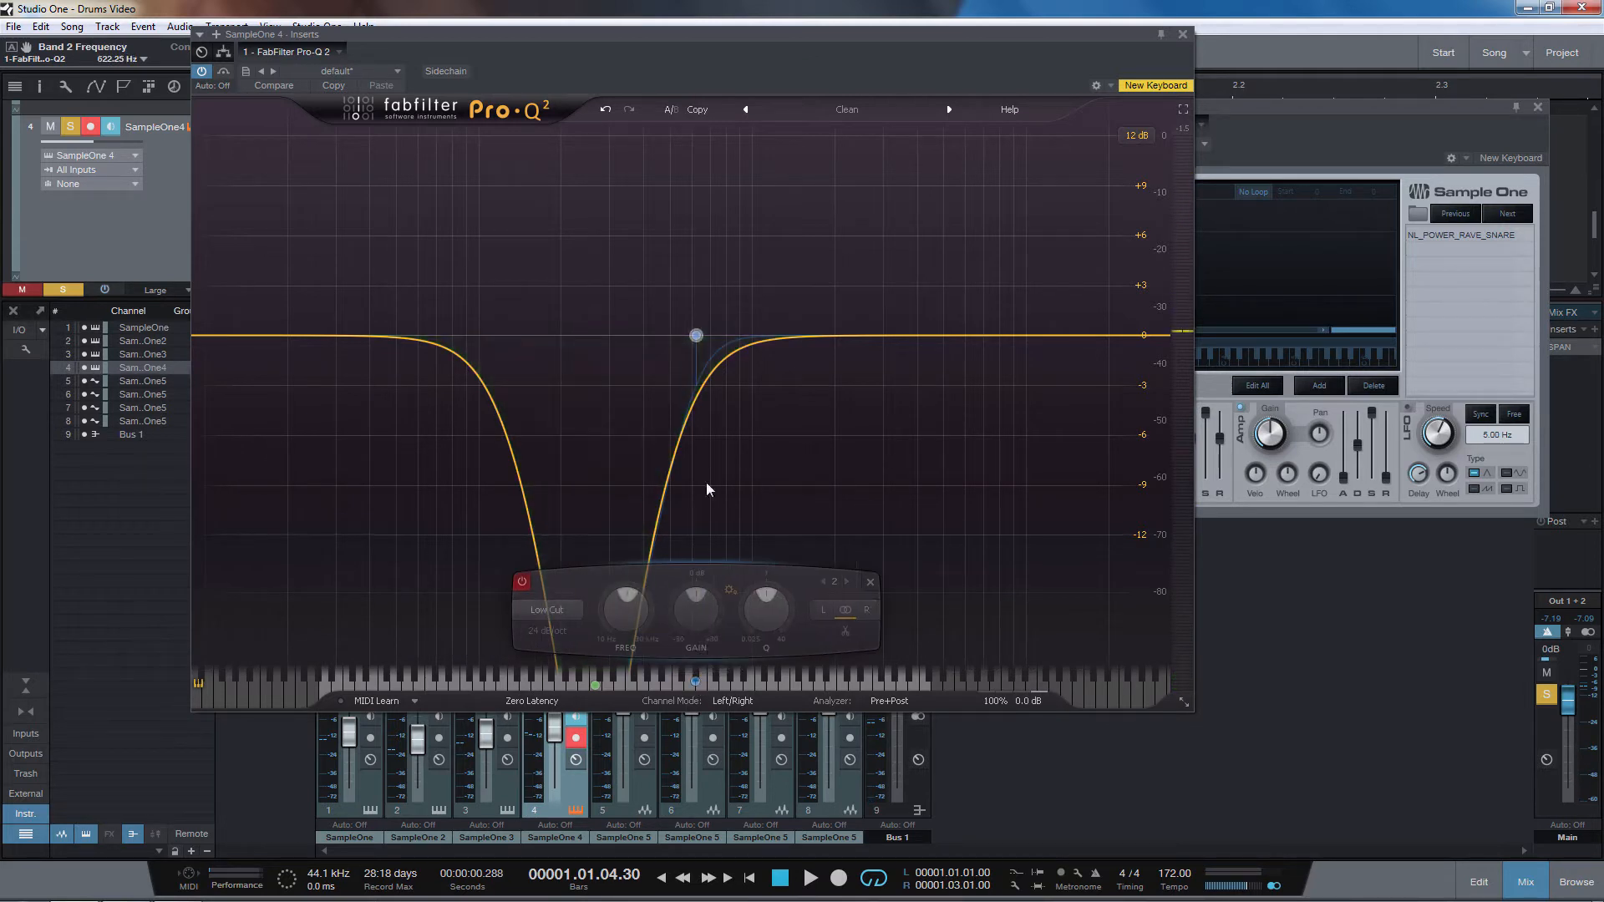
pyautogui.click(520, 582)
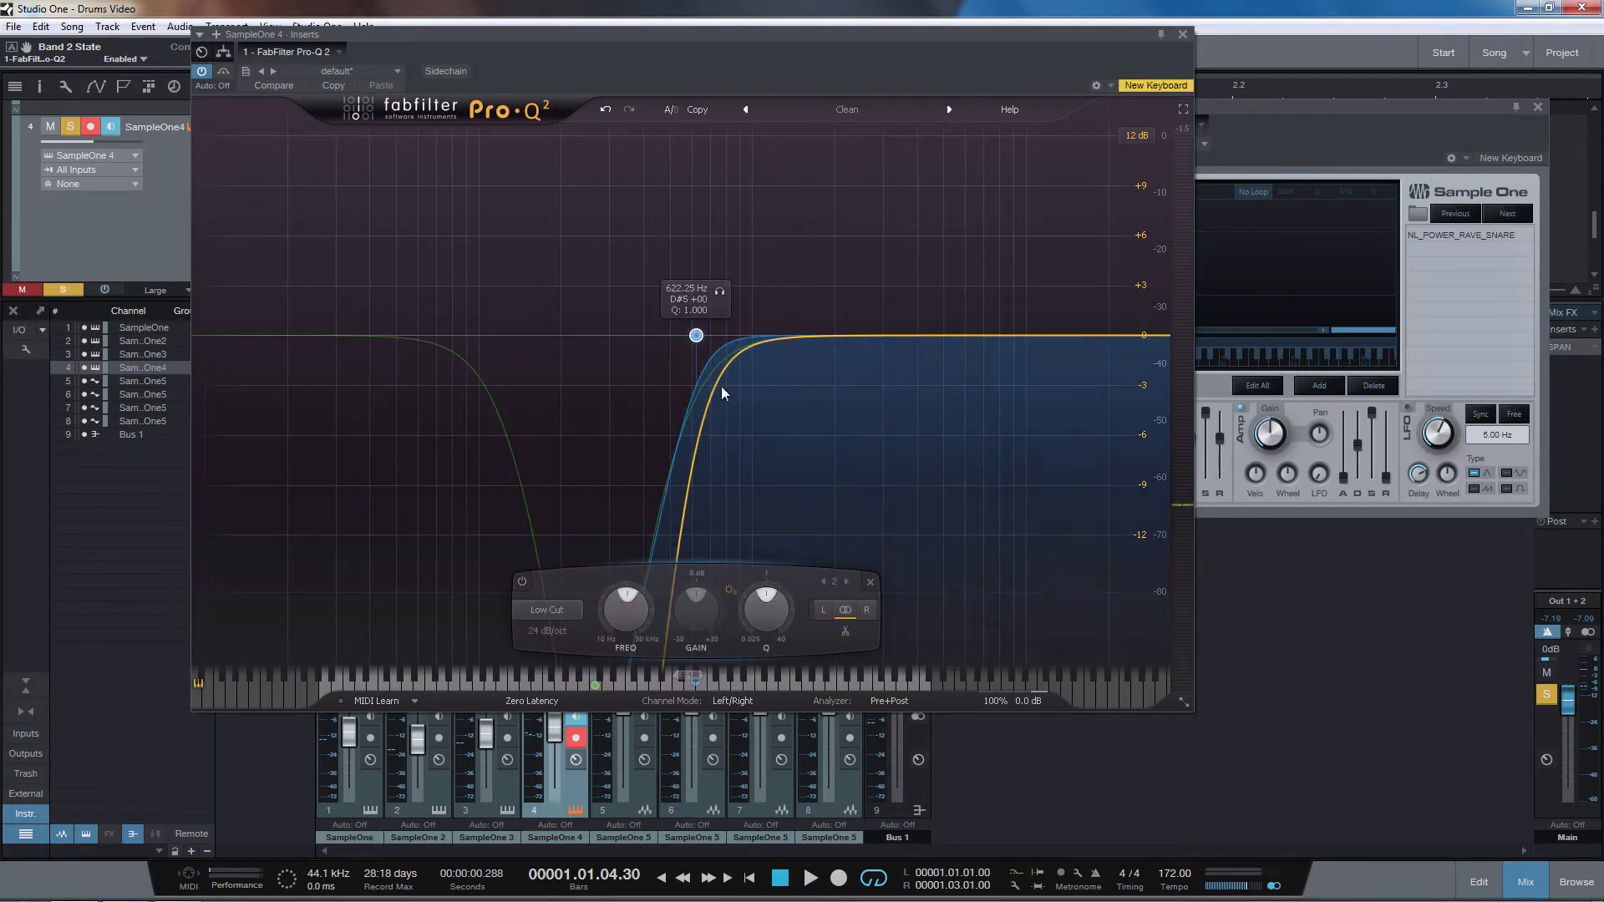
pyautogui.press('space')
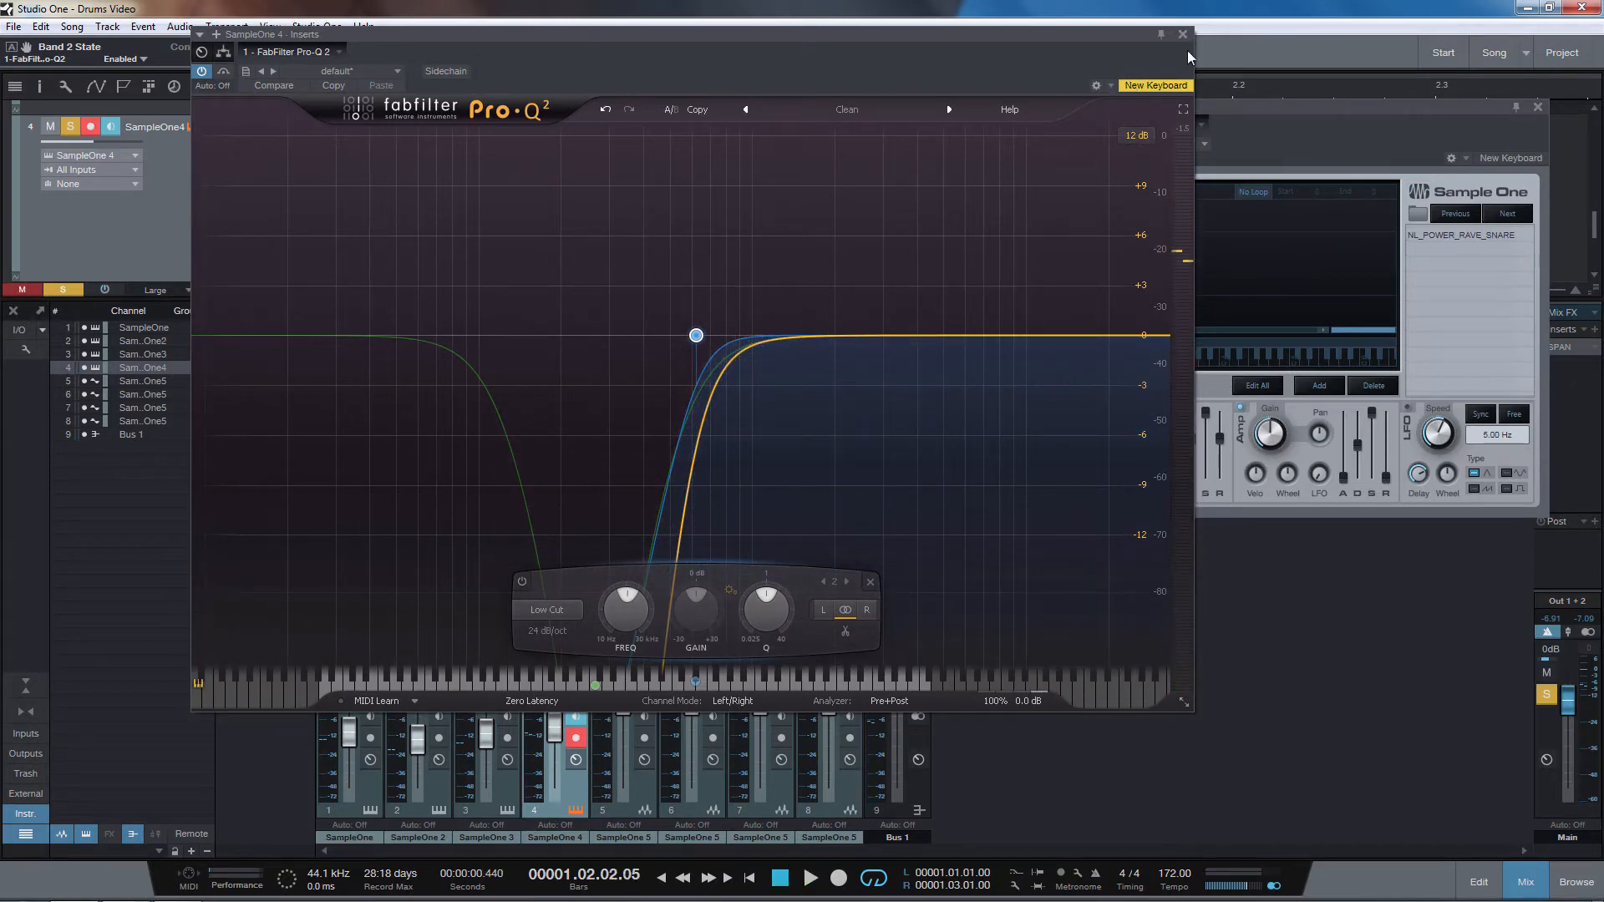
# Close the equalizer, raise SampleOne4's amp envelope attack to 411 ms during playback, and reopen SPAN
pyautogui.moveTo(1316, 109); pyautogui.dragTo(1212, 127)
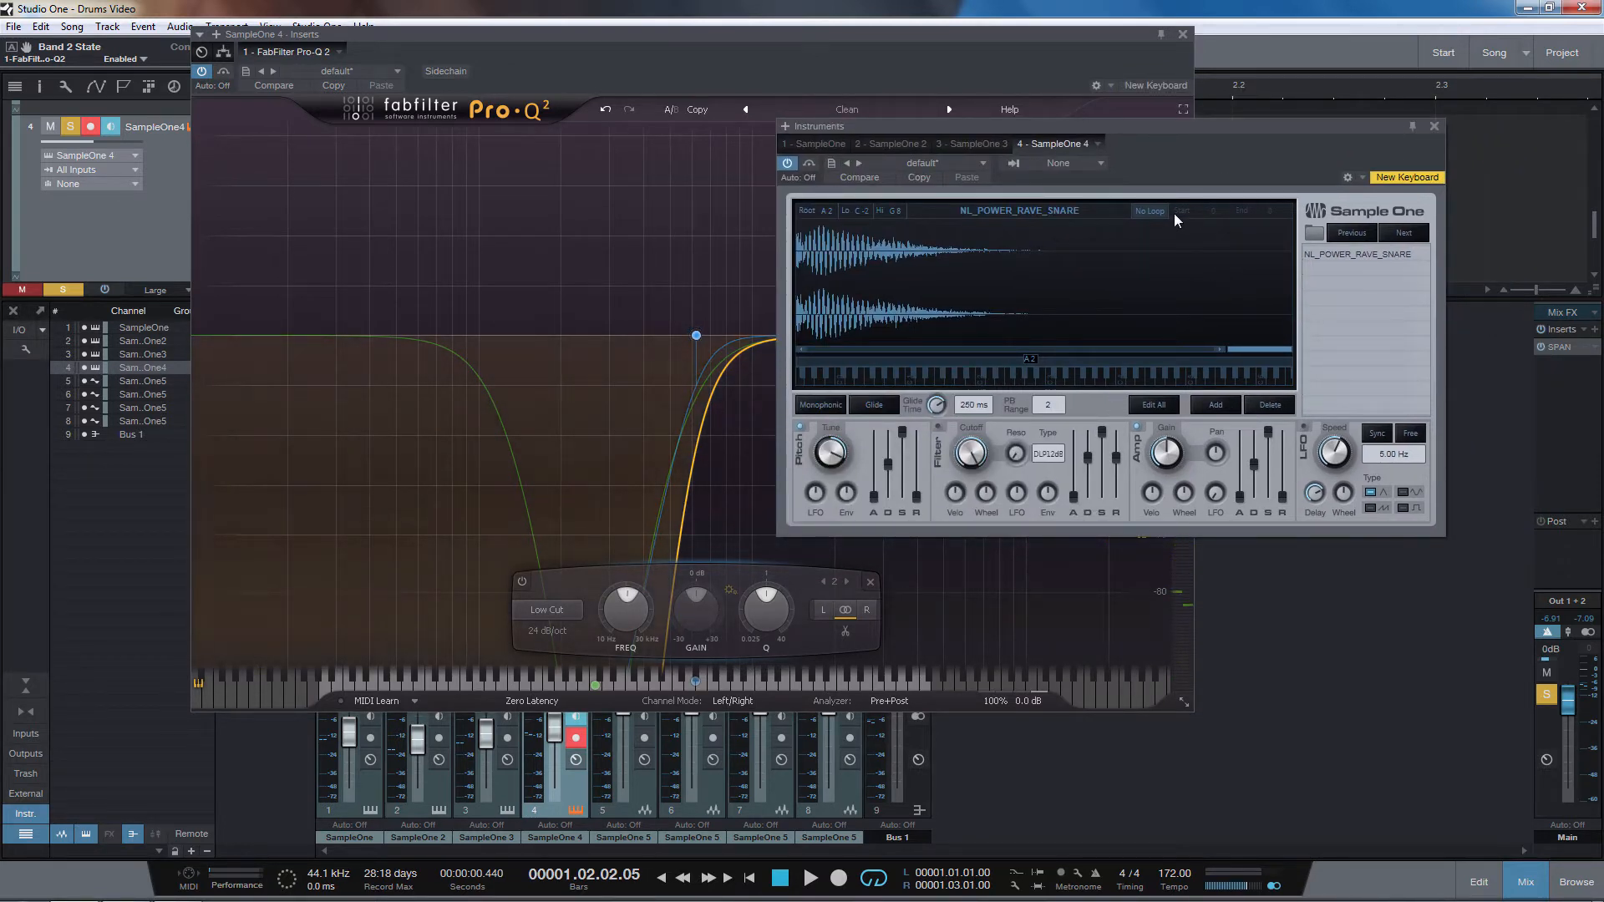
pyautogui.press('space')
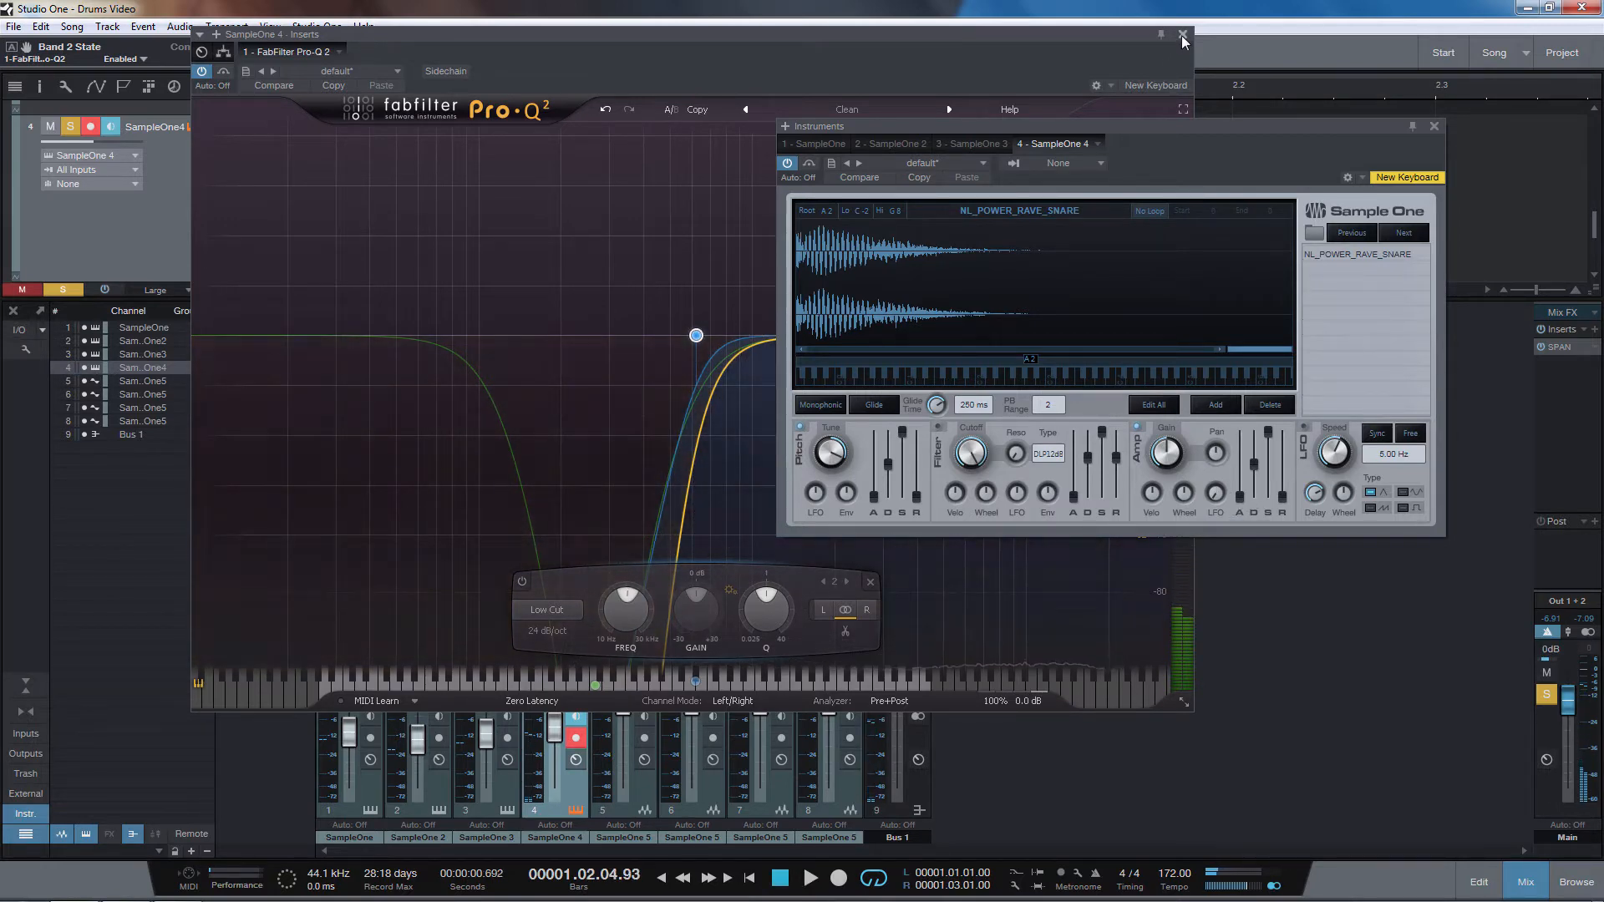
pyautogui.click(1182, 34)
pyautogui.moveTo(1239, 496); pyautogui.dragTo(1236, 465)
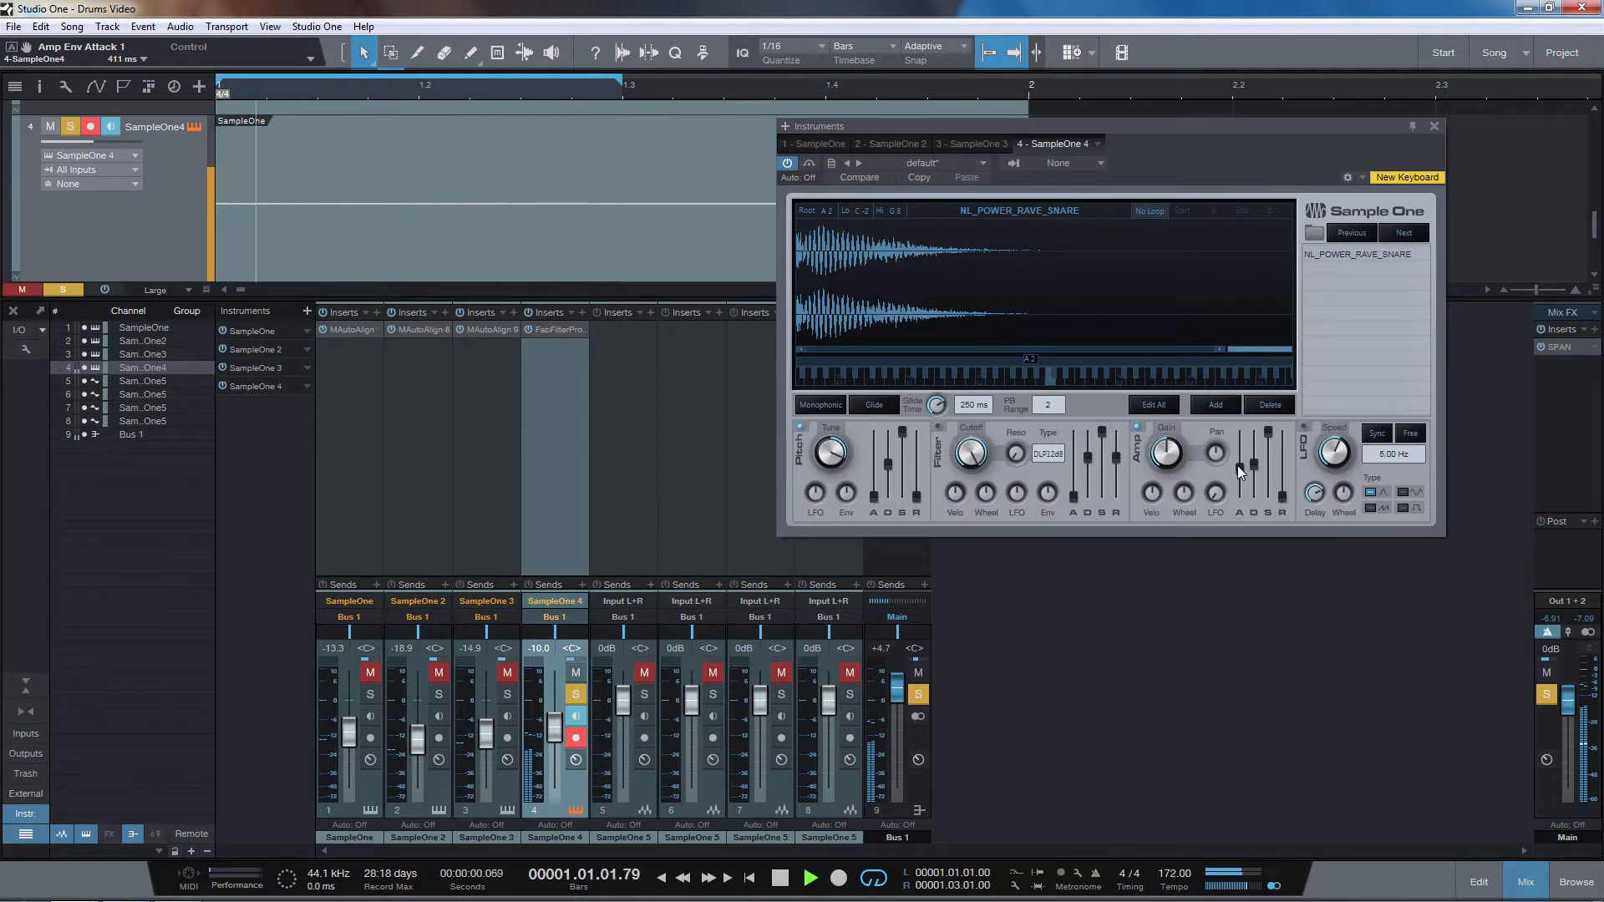
pyautogui.press('space')
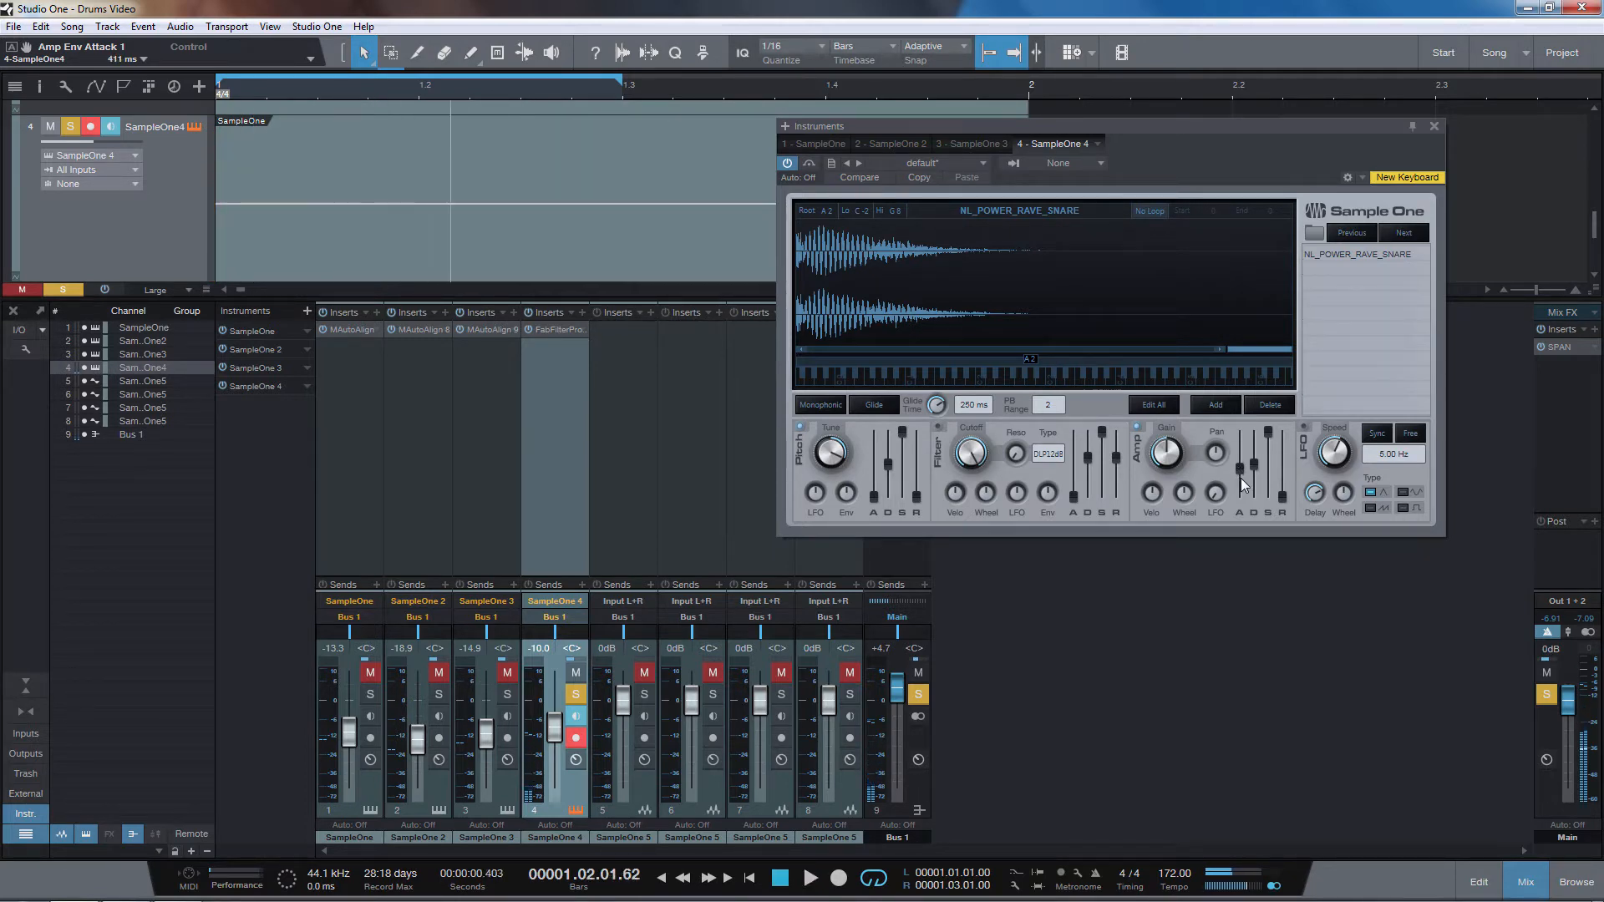
pyautogui.click(1561, 347)
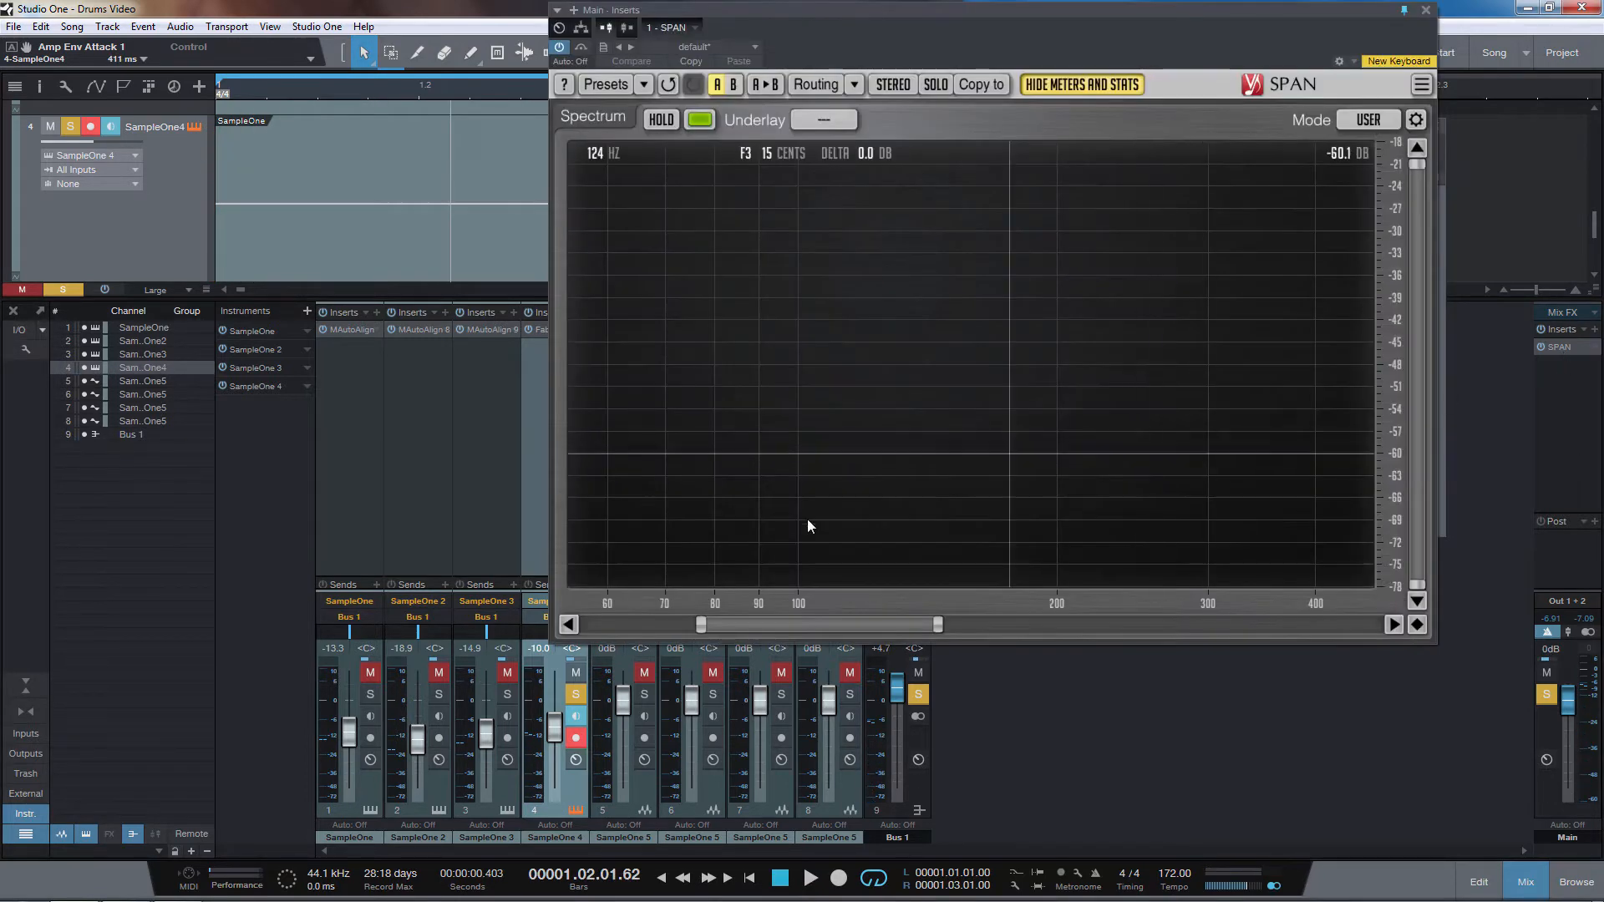
# Widen SPAN's display to the full 20 Hz to 20 kHz range, inspect SampleOne4 during playback, and close the analyser
pyautogui.moveTo(941, 620); pyautogui.dragTo(1380, 623)
pyautogui.press('space')
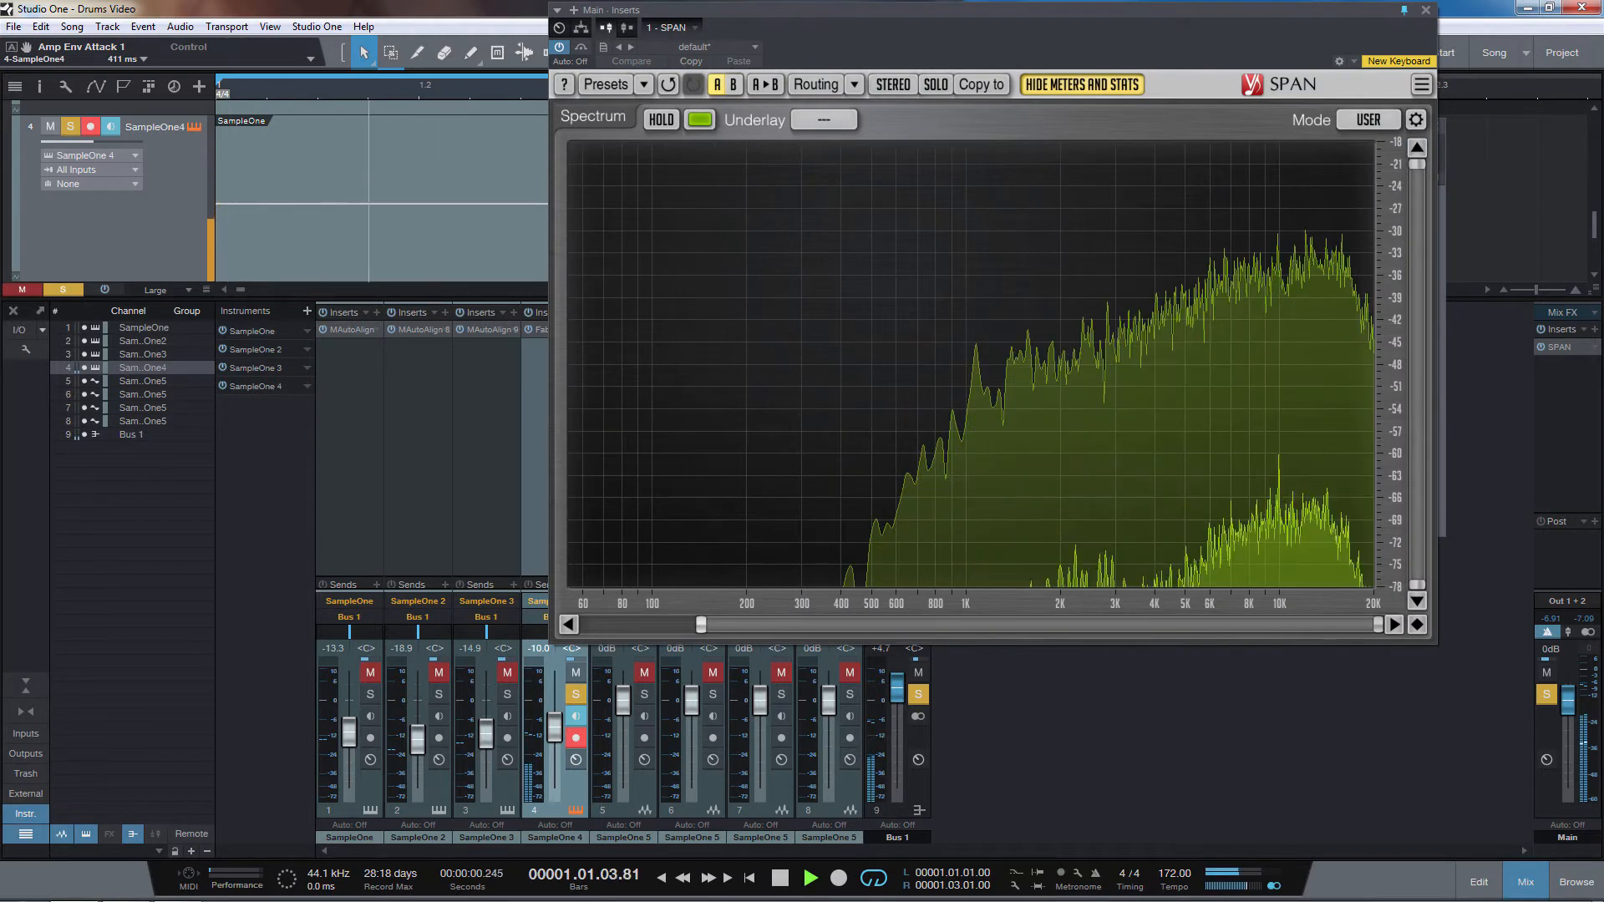
pyautogui.moveTo(701, 626); pyautogui.dragTo(583, 626)
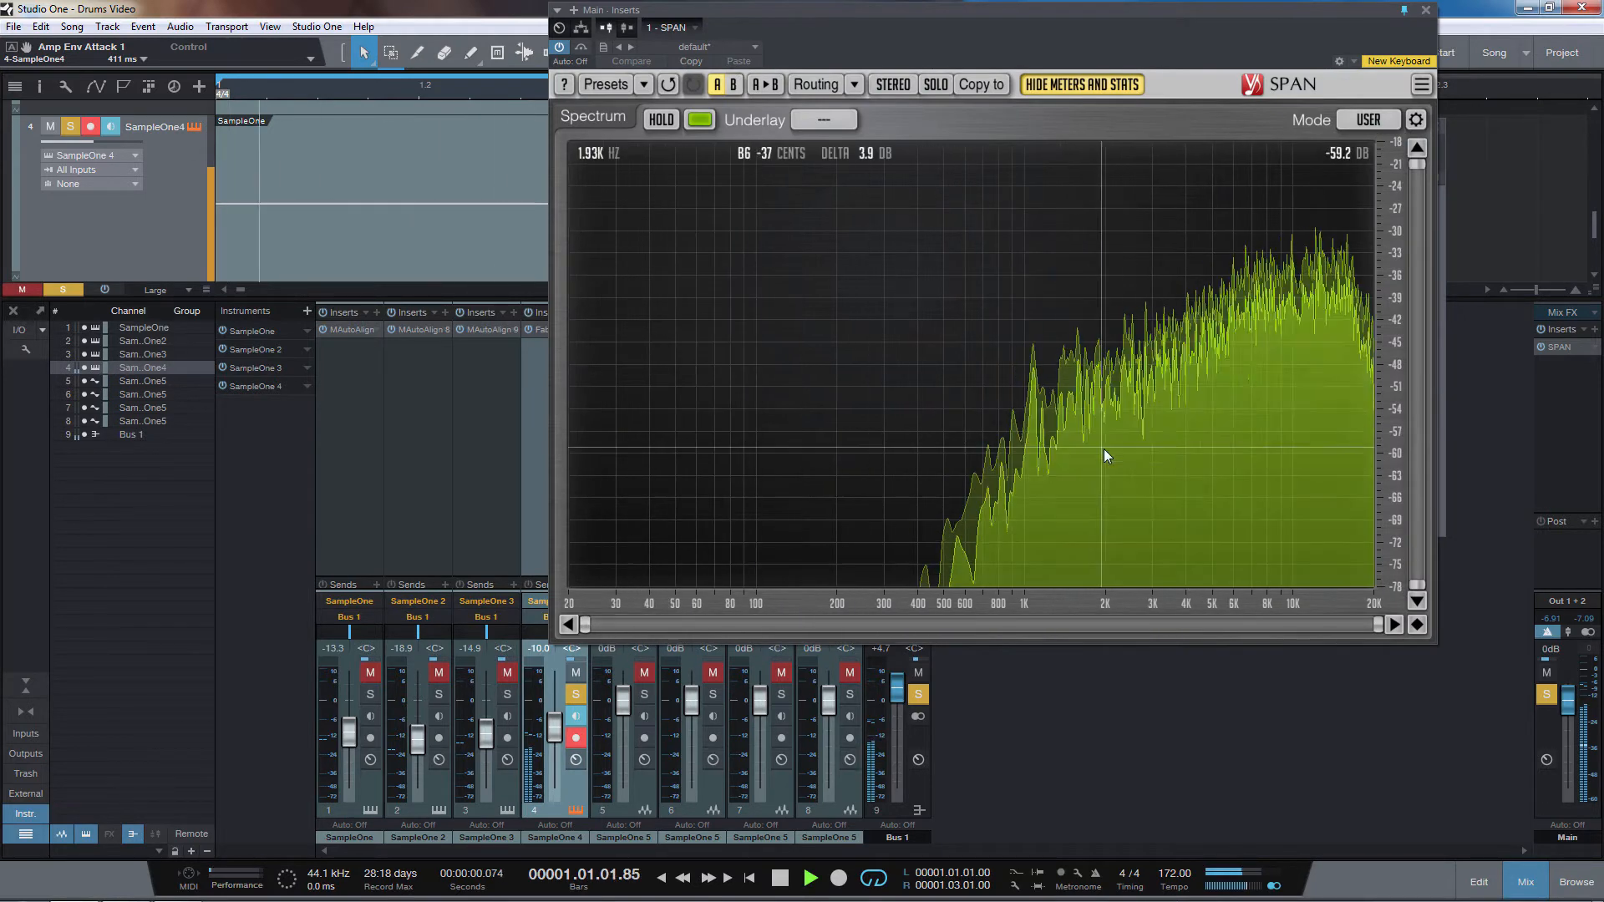
pyautogui.click(1425, 10)
pyautogui.click(1433, 127)
# Hide the mixer and solo SampleOne, SampleOne2 and SampleOne3 so they sound together with SampleOne4
pyautogui.press('F3')
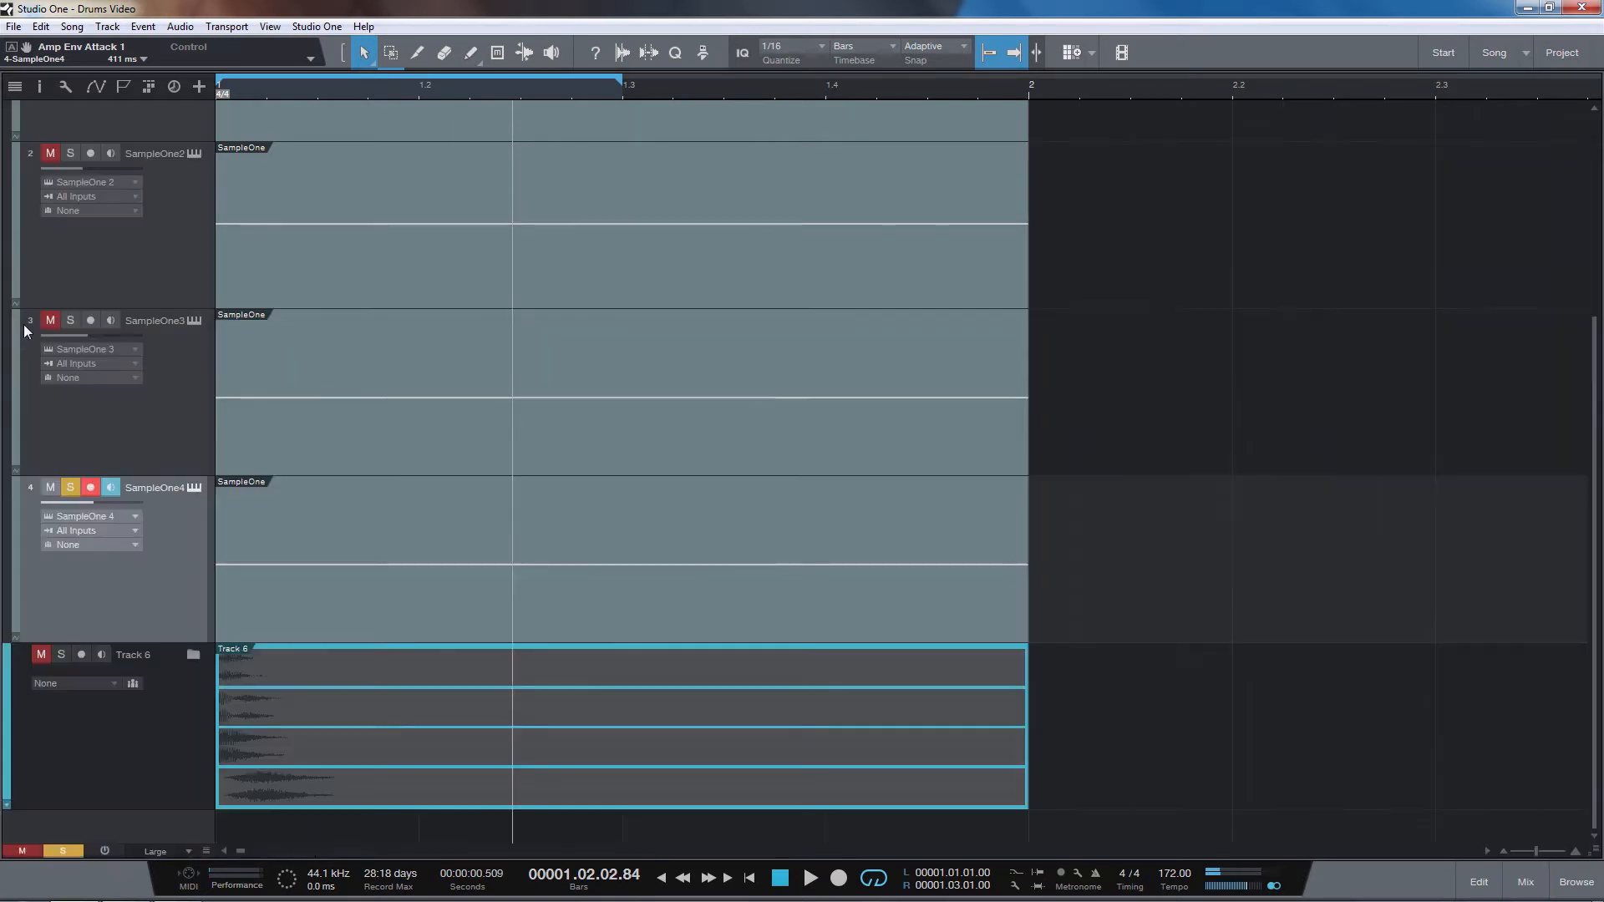
pyautogui.scroll(3, 236, 357)
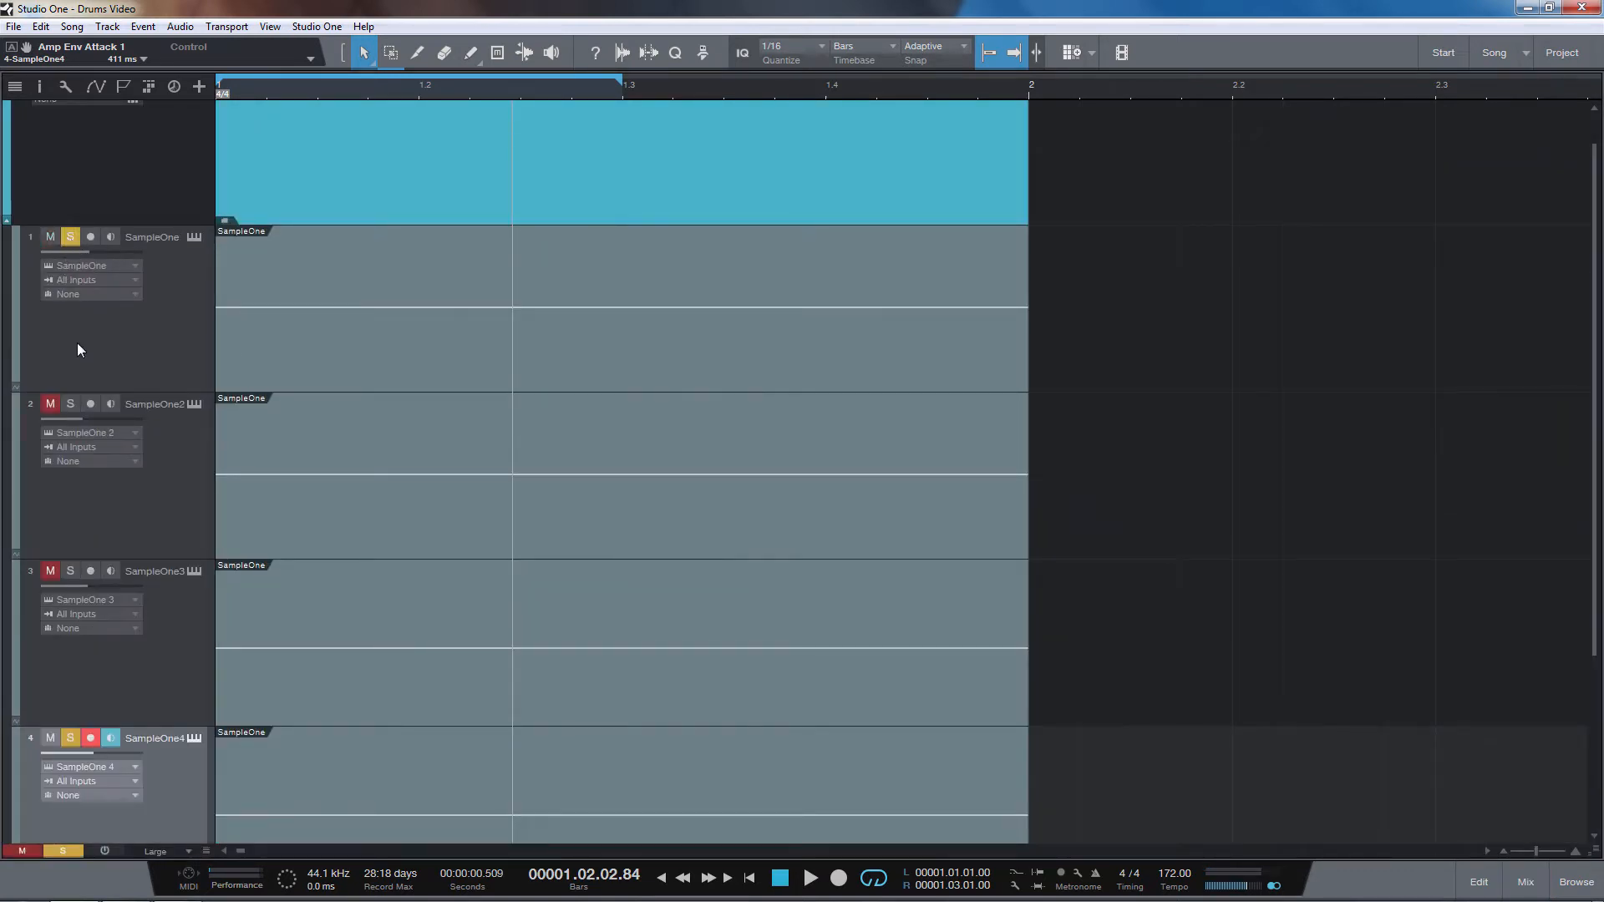
pyautogui.click(71, 403)
pyautogui.click(67, 572)
pyautogui.click(144, 548)
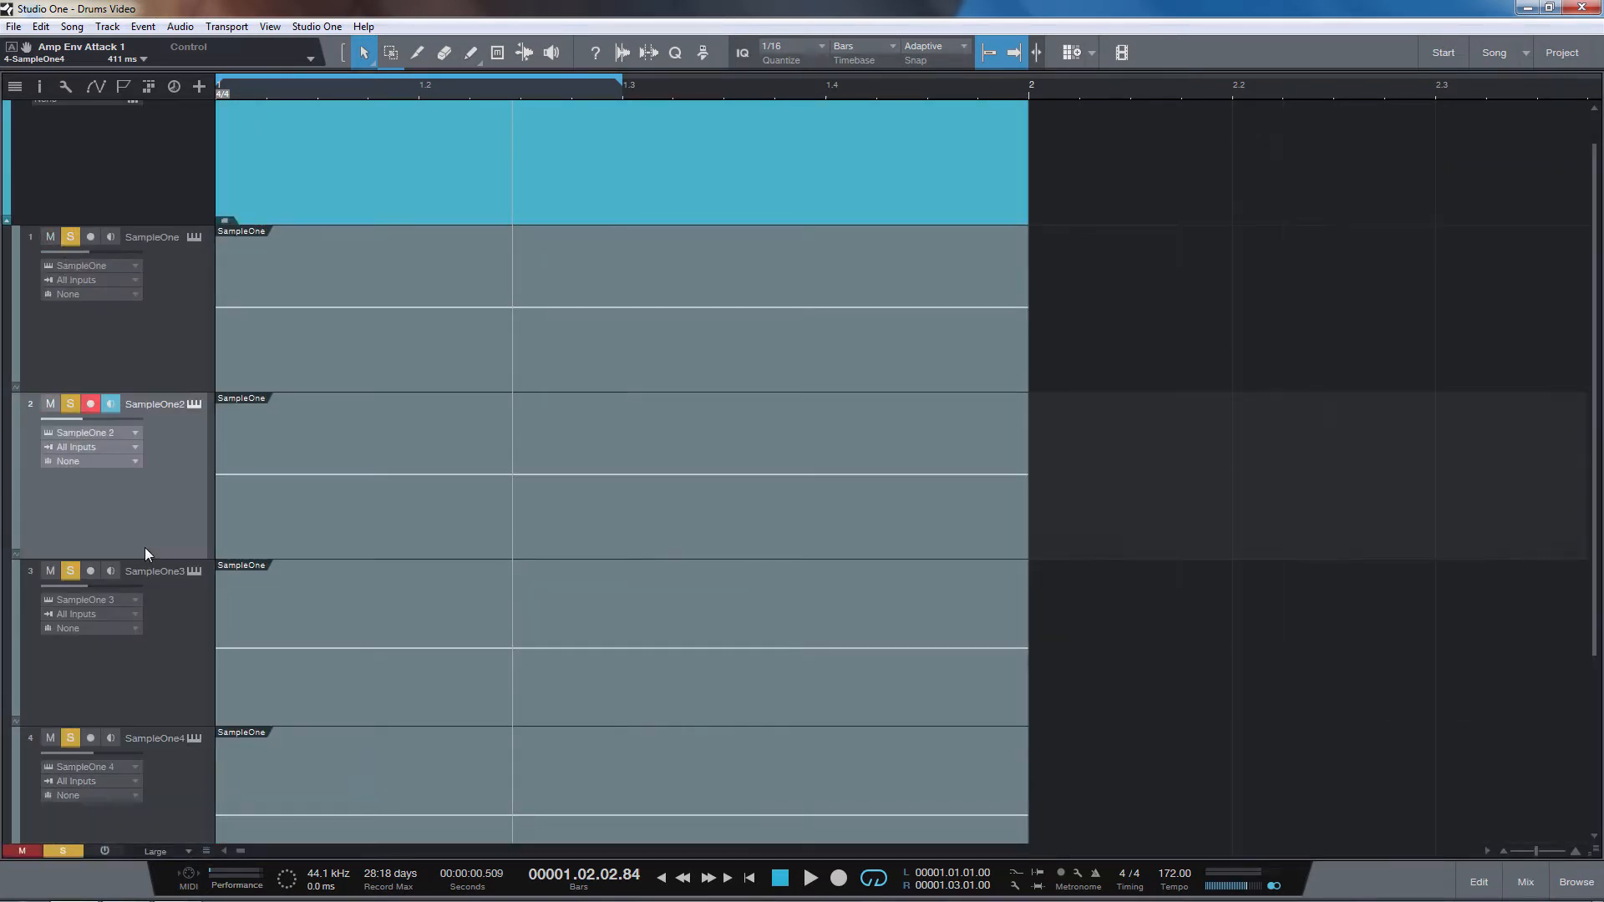
# Show the mixer again and lower Bus 1's volume to +3.8 dB while the soloed layers play
pyautogui.press('F3')
pyautogui.click(890, 693)
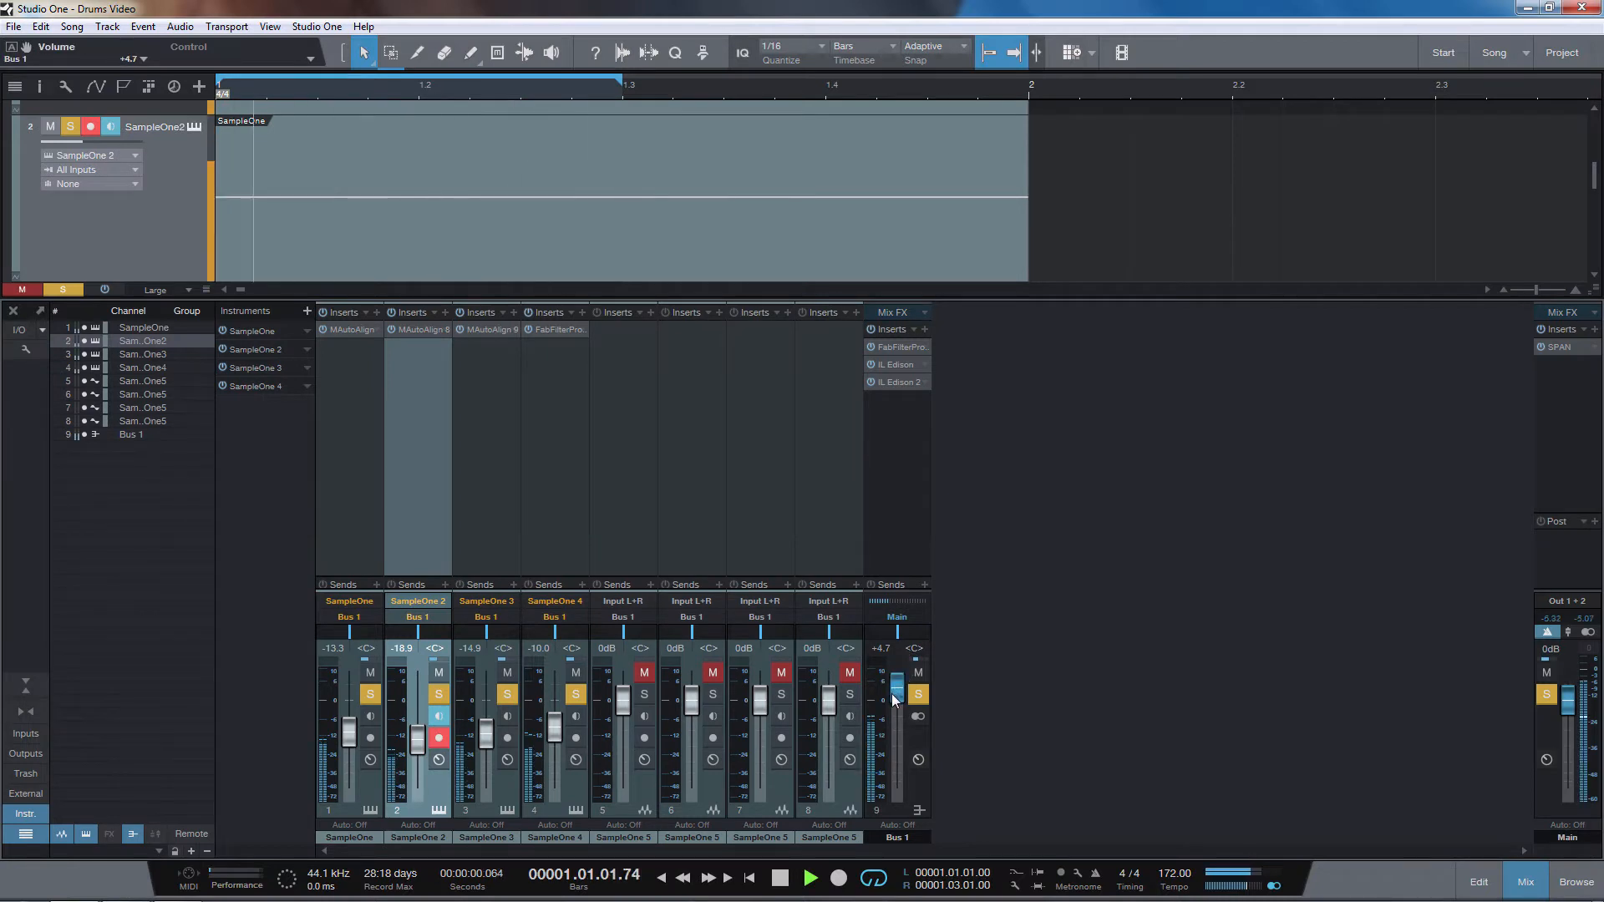
pyautogui.moveTo(892, 695); pyautogui.dragTo(892, 698)
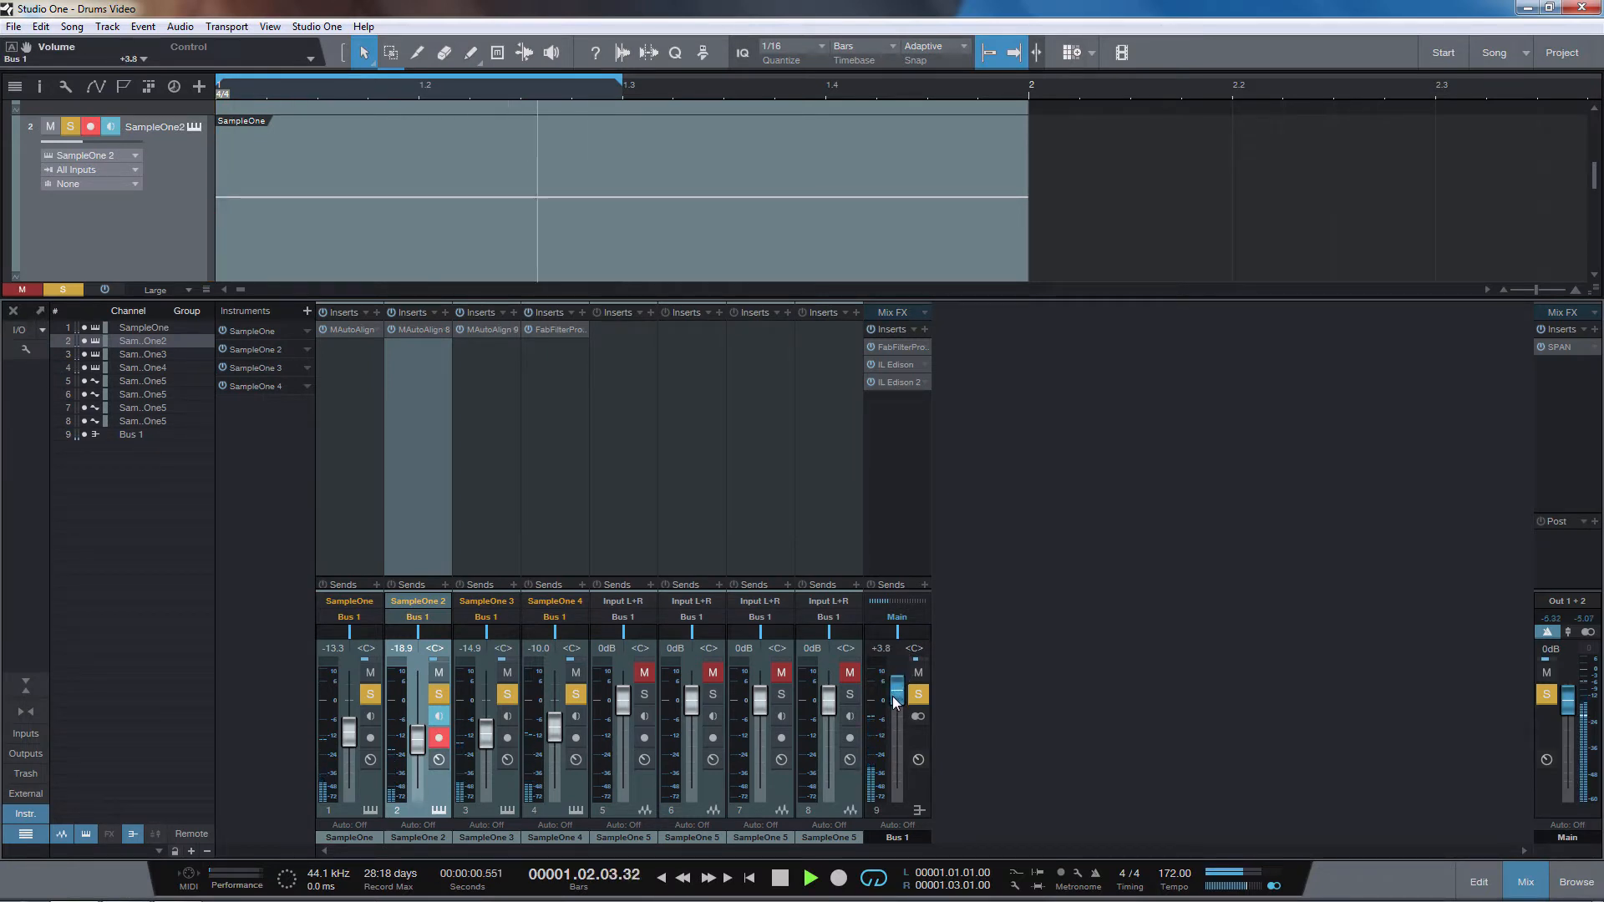
pyautogui.click(14, 310)
pyautogui.press('F3')
pyautogui.press('space')
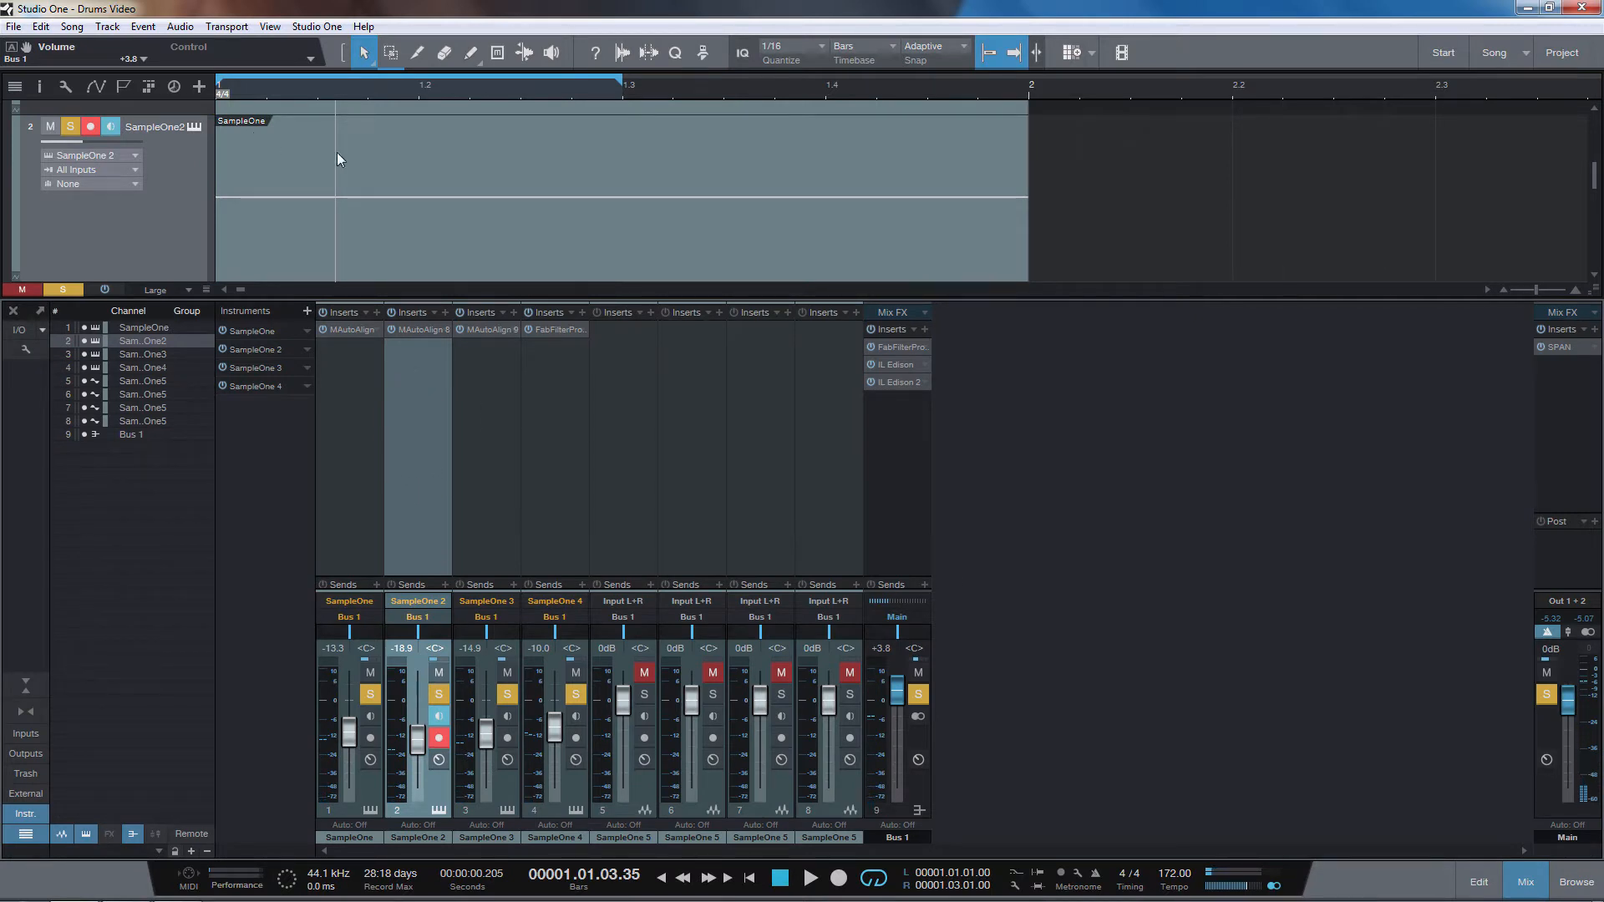
# Shrink the mixer area, open the MAutoAlign insert on SampleOne 2, and run its analysis during loop playback
pyautogui.scroll(2, 338, 159)
pyautogui.scroll(-2, 268, 233)
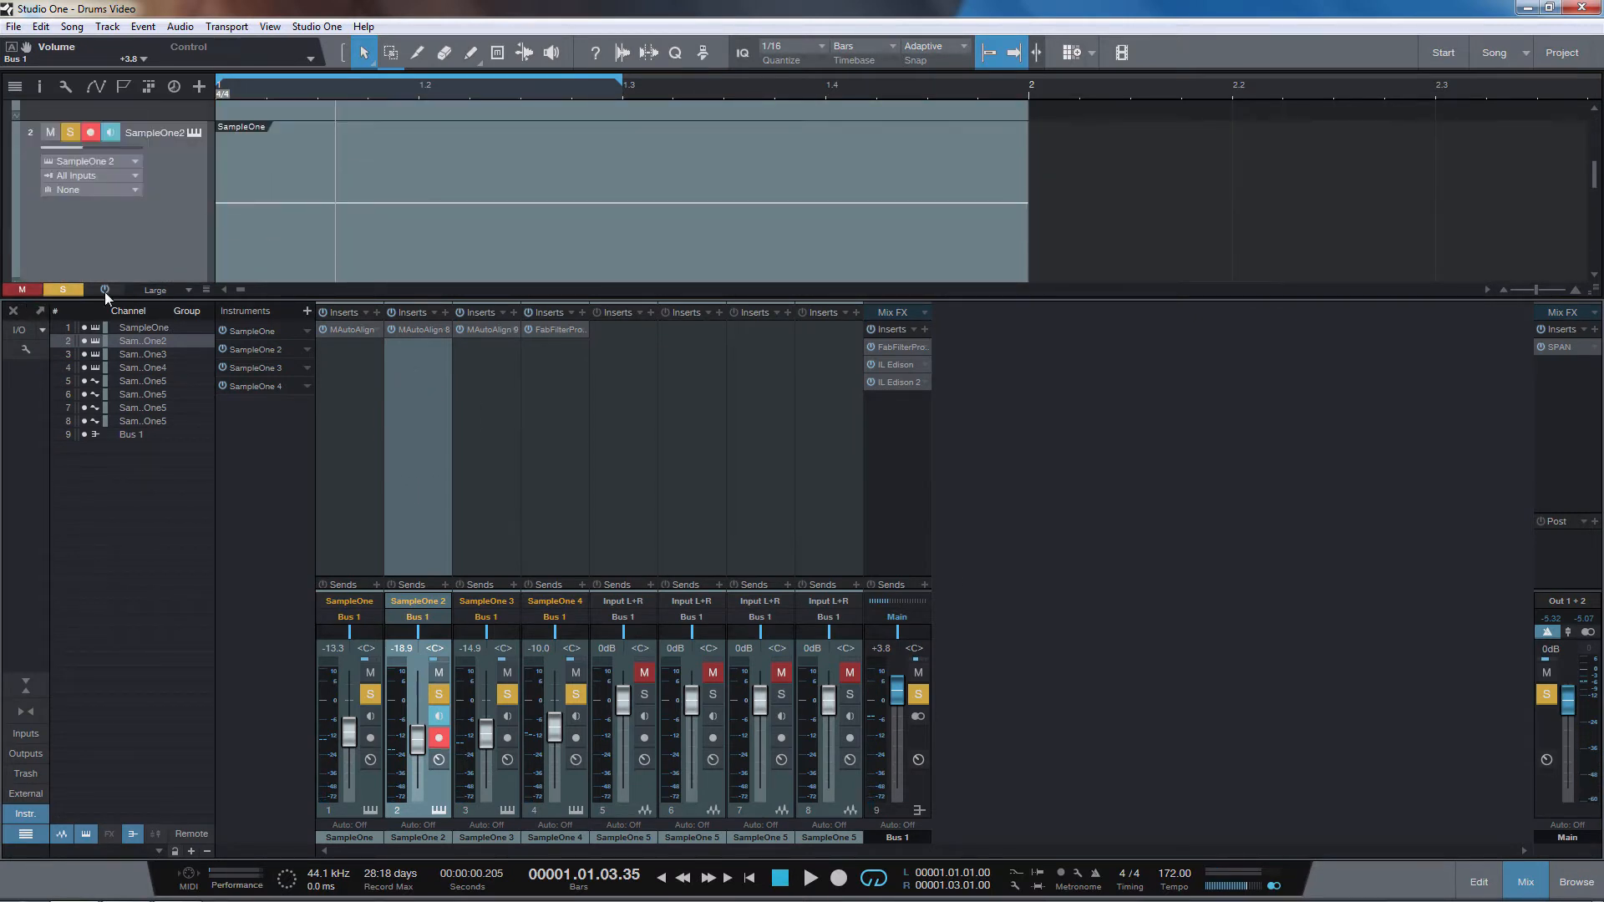
pyautogui.moveTo(114, 294); pyautogui.dragTo(112, 594)
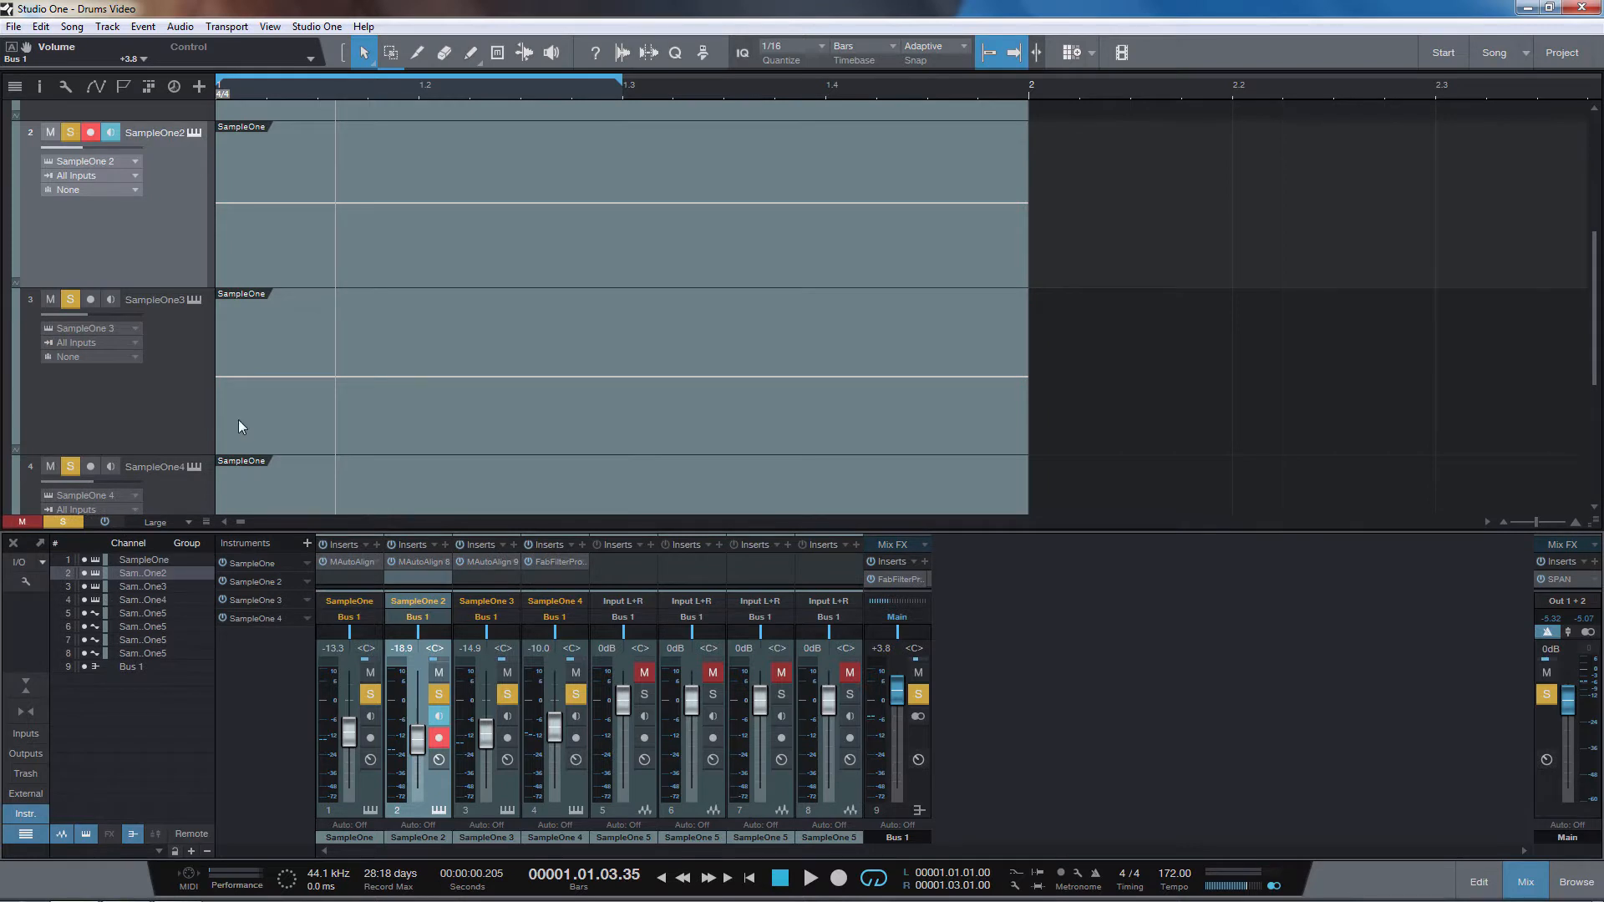
pyautogui.scroll(-2, 239, 426)
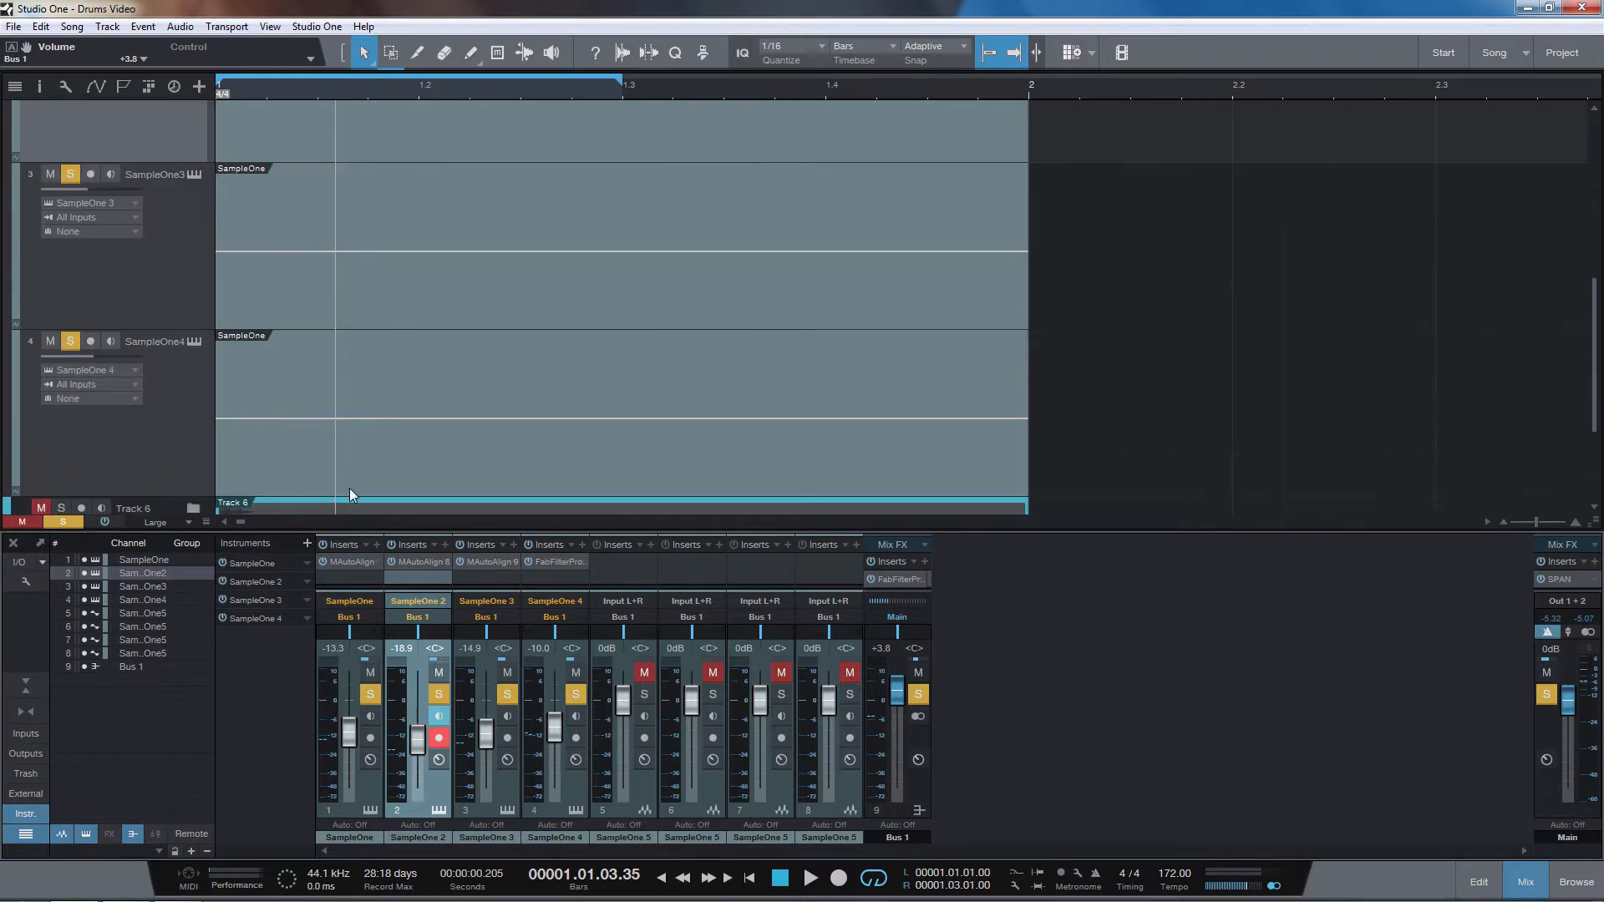
pyautogui.click(424, 564)
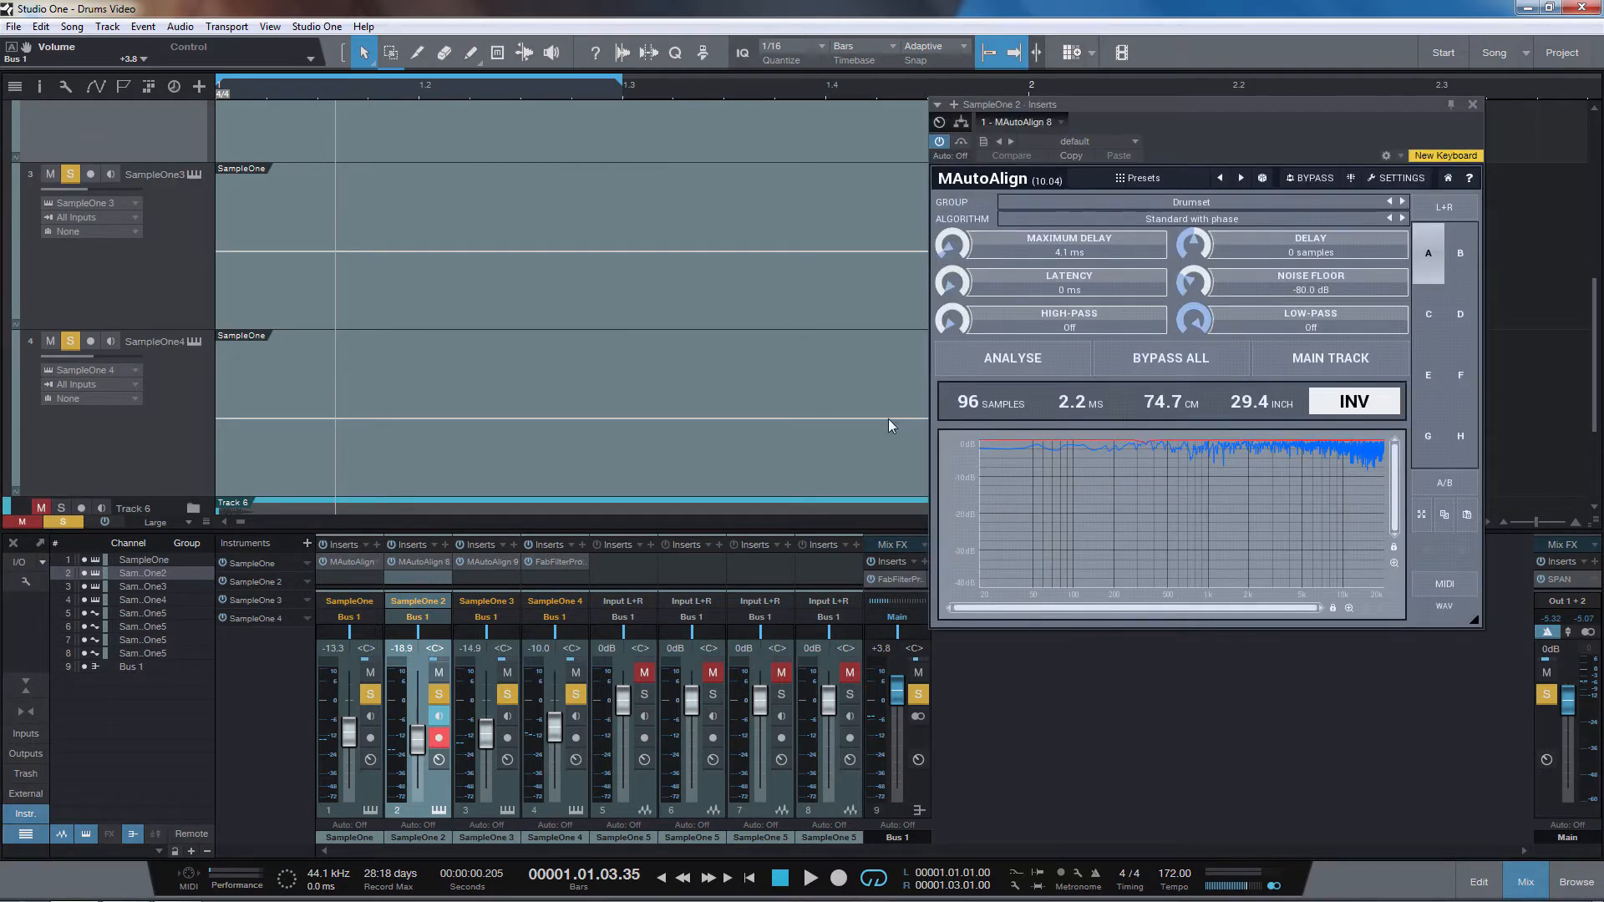
pyautogui.moveTo(1221, 118); pyautogui.dragTo(961, 105)
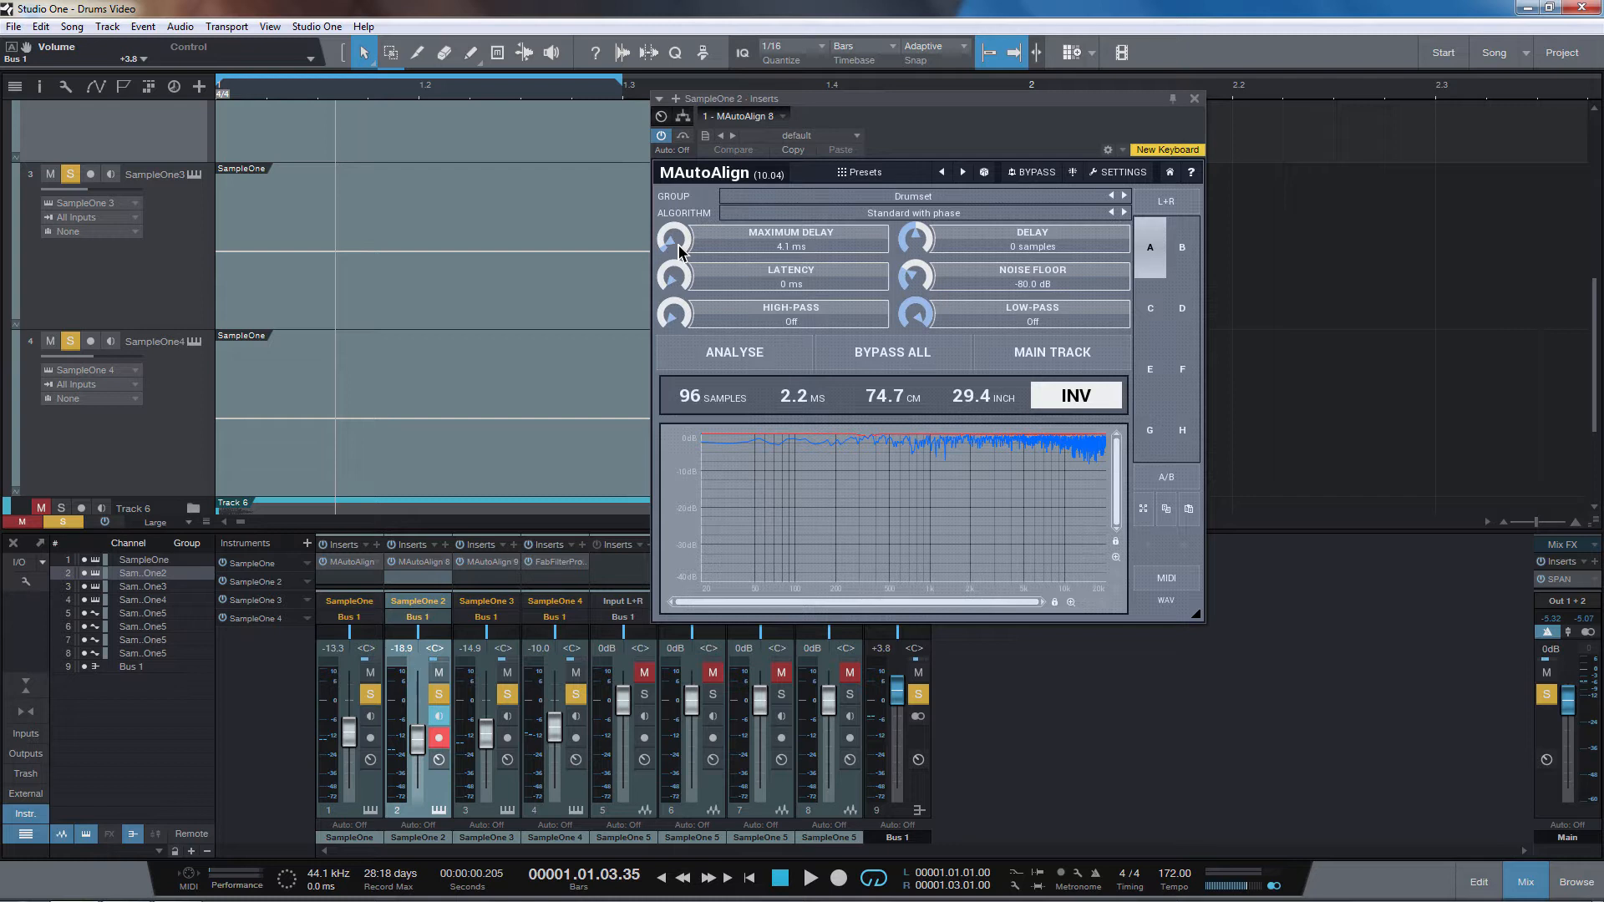
pyautogui.press('space')
pyautogui.click(733, 353)
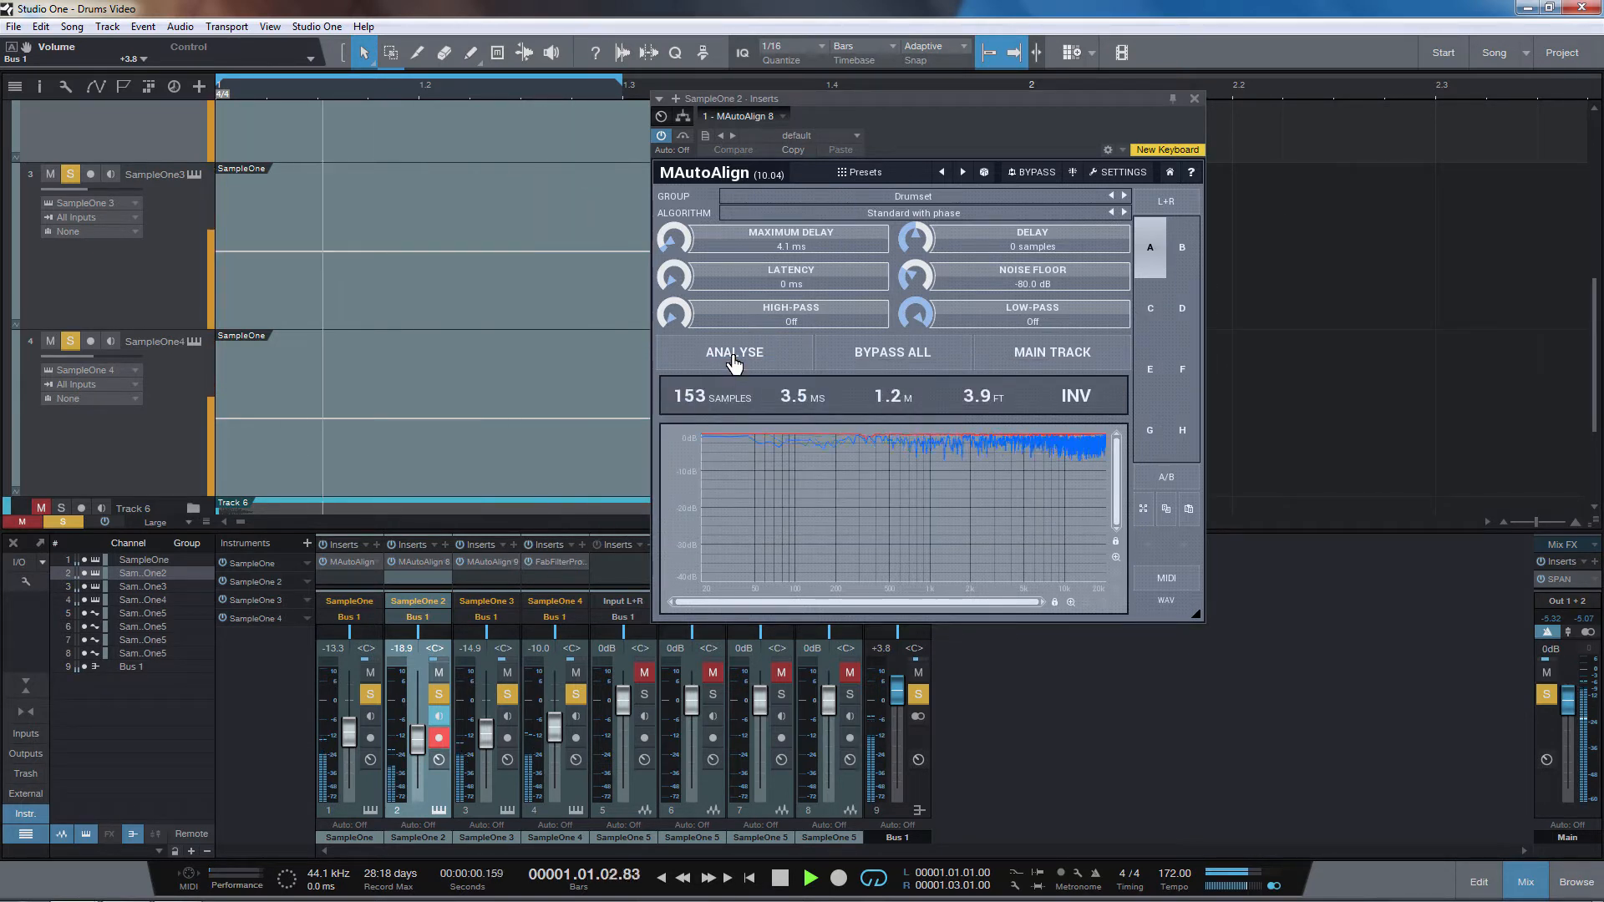
pyautogui.press('space')
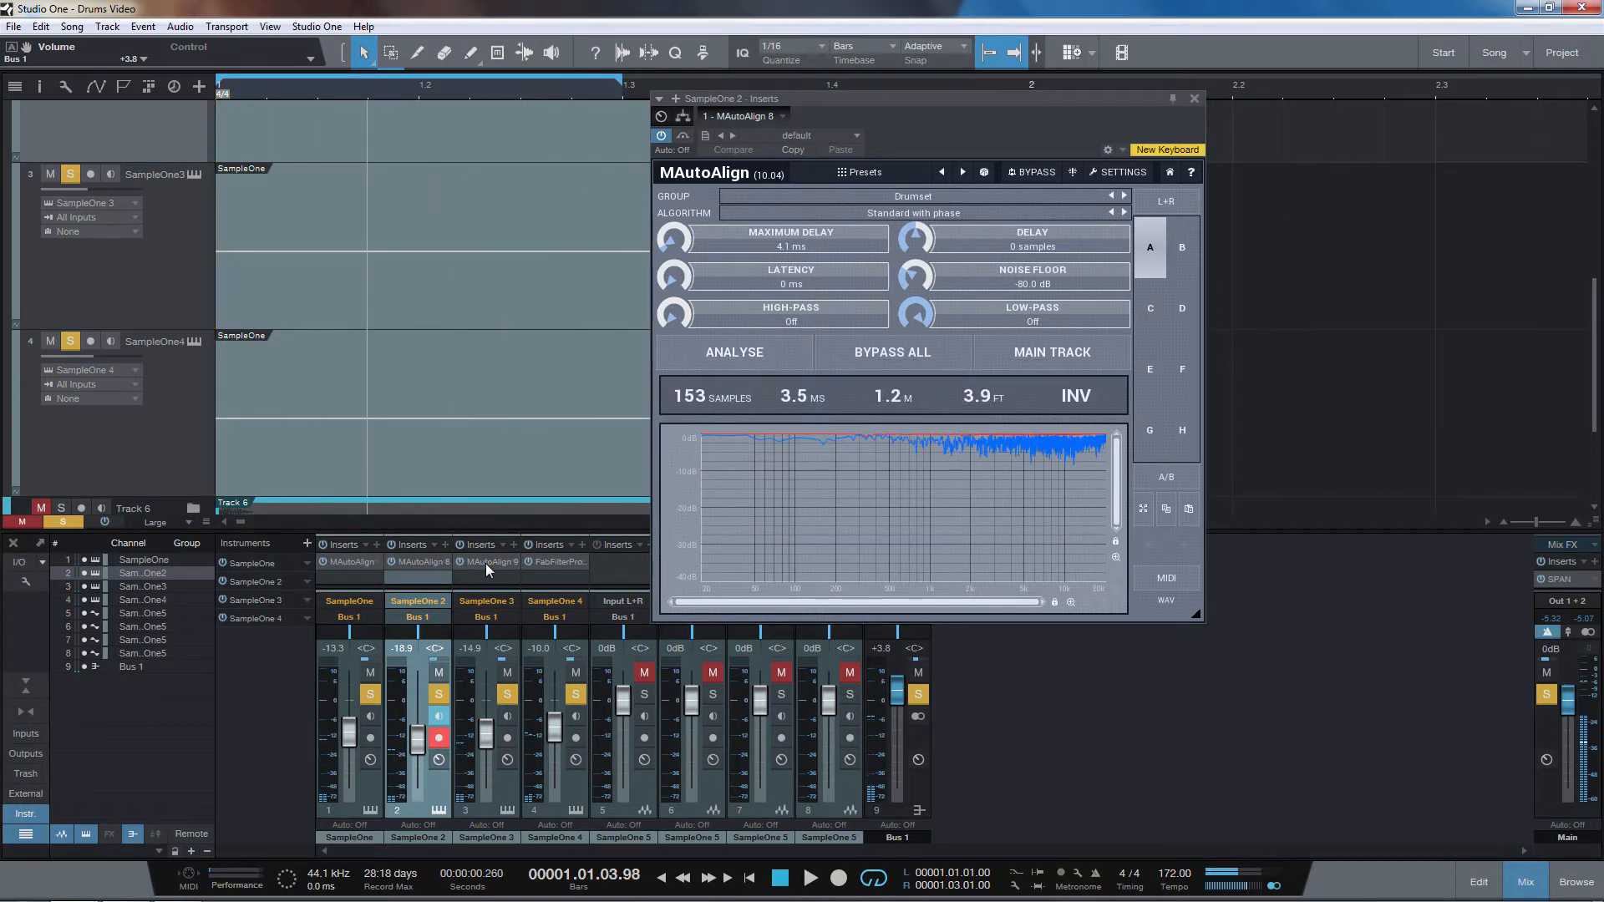
# Switch to the MAutoAlign insert on SampleOne 3 and run its analysis while the loop plays
pyautogui.click(486, 561)
pyautogui.press('space')
pyautogui.click(733, 353)
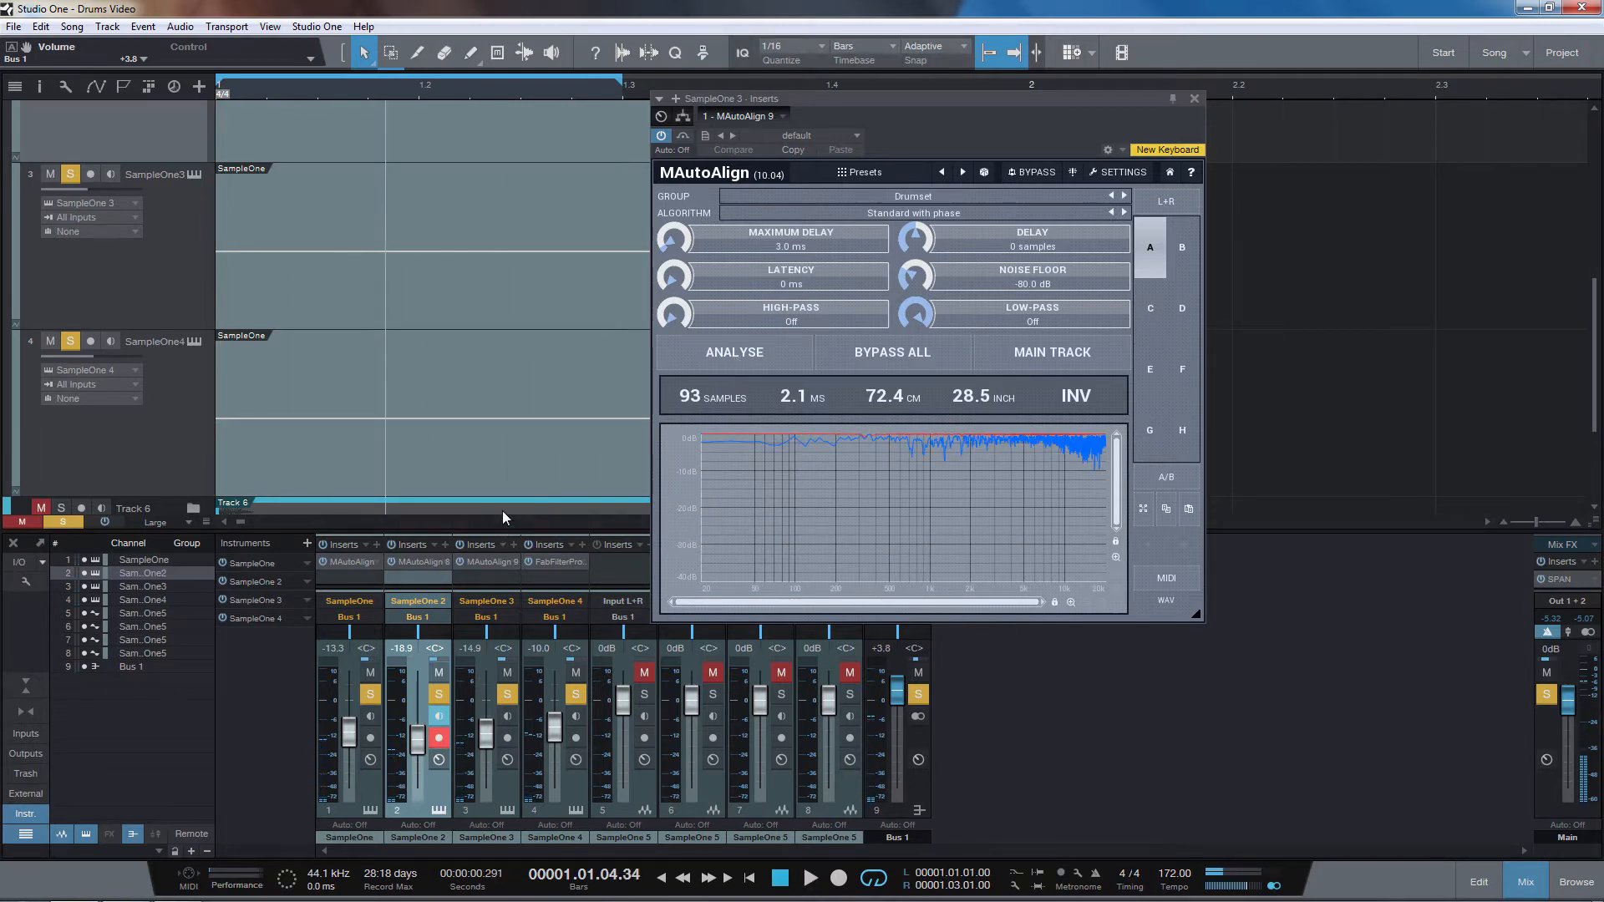
# Open SPAN on the Main channel, close MAutoAlign, and play the loop to view the aligned layers' spectrum
pyautogui.click(1587, 578)
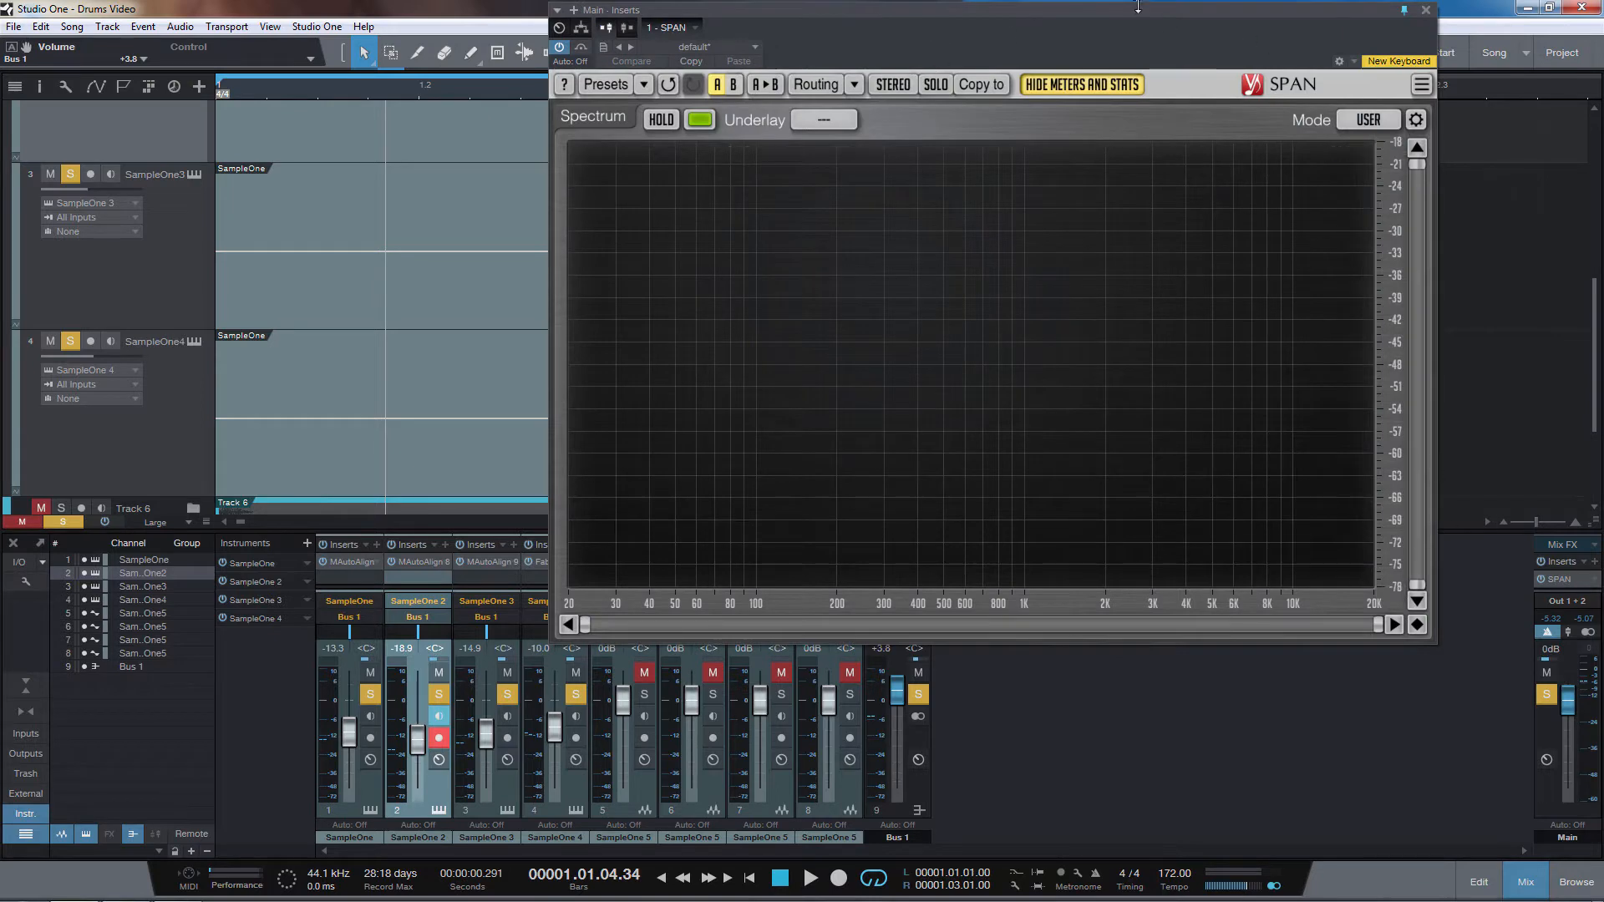
pyautogui.moveTo(1138, 7); pyautogui.dragTo(1375, 31)
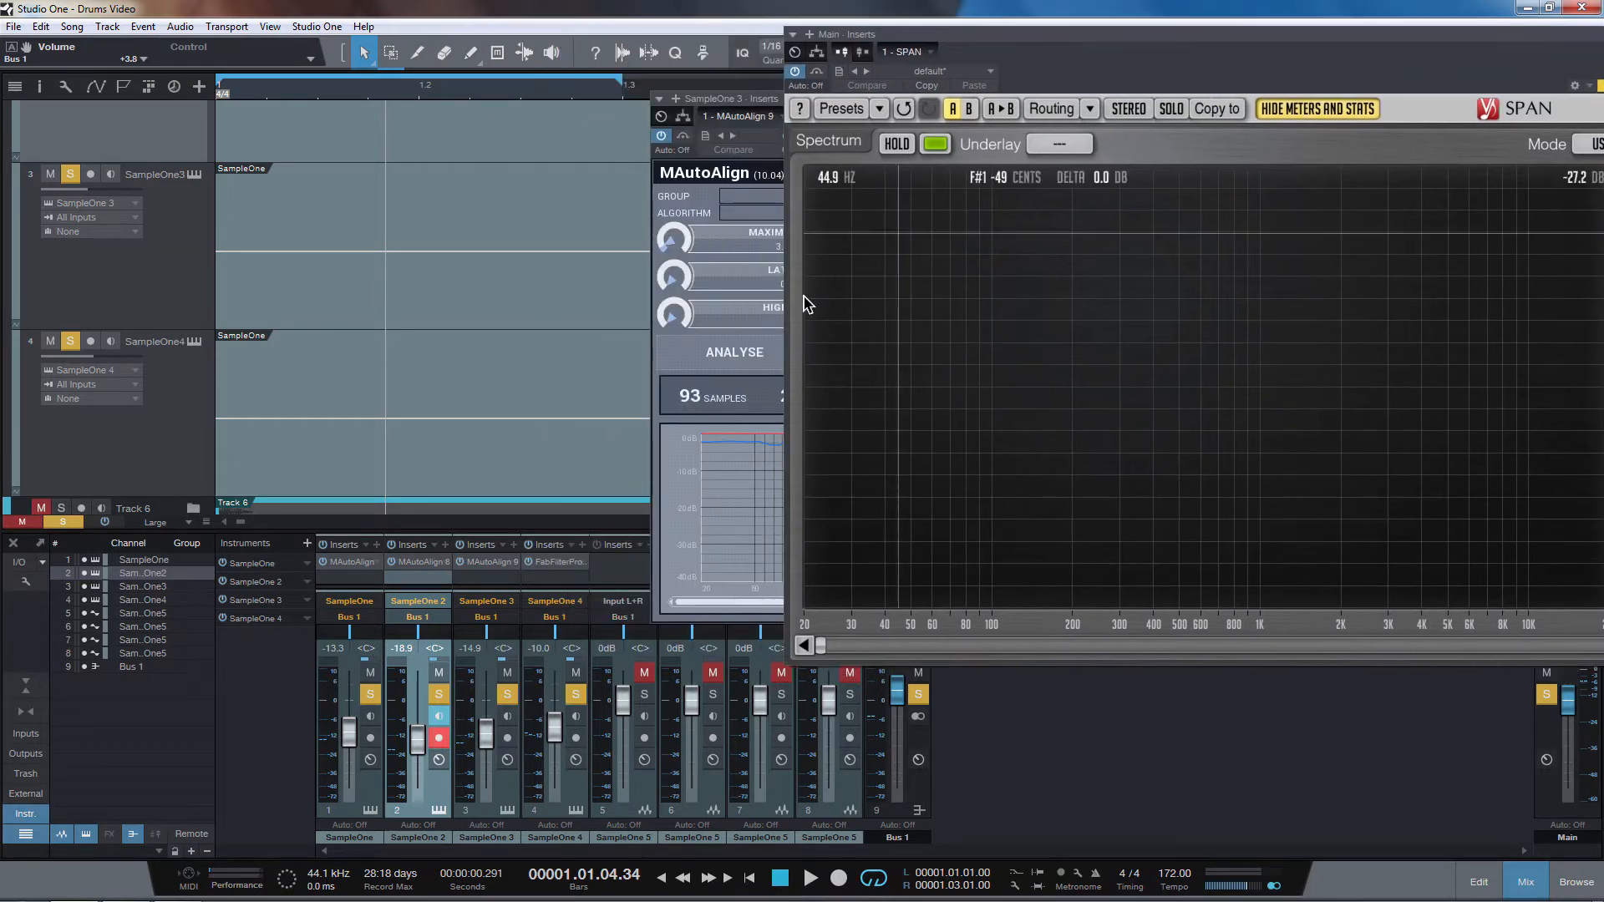
pyautogui.click(745, 99)
pyautogui.click(1194, 99)
pyautogui.press('space')
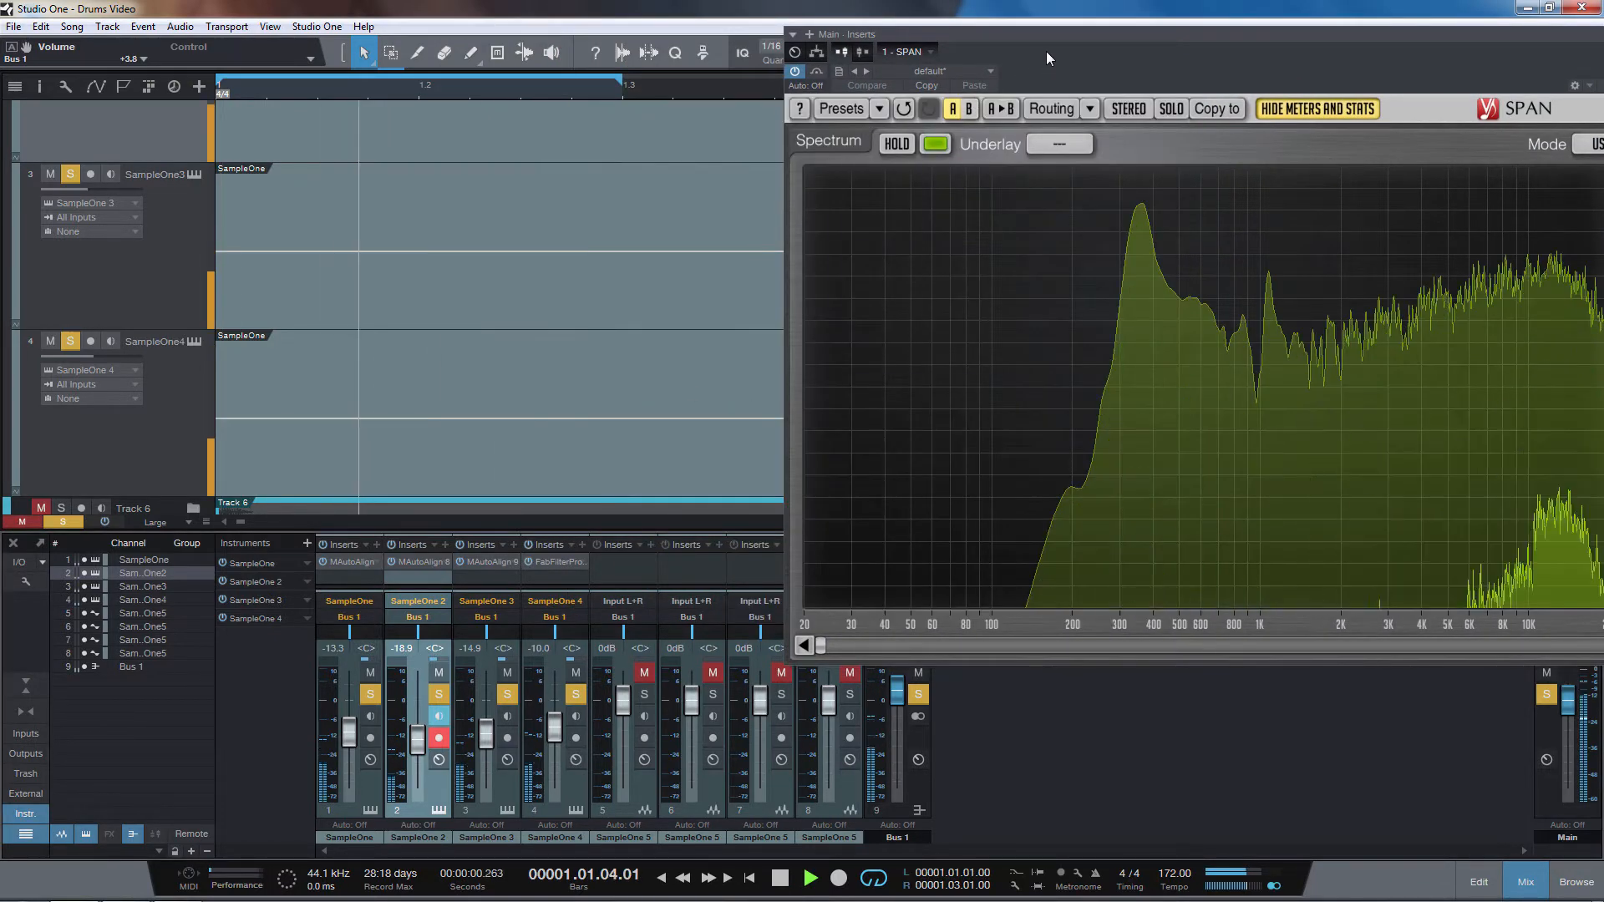
pyautogui.moveTo(1051, 40); pyautogui.dragTo(818, 29)
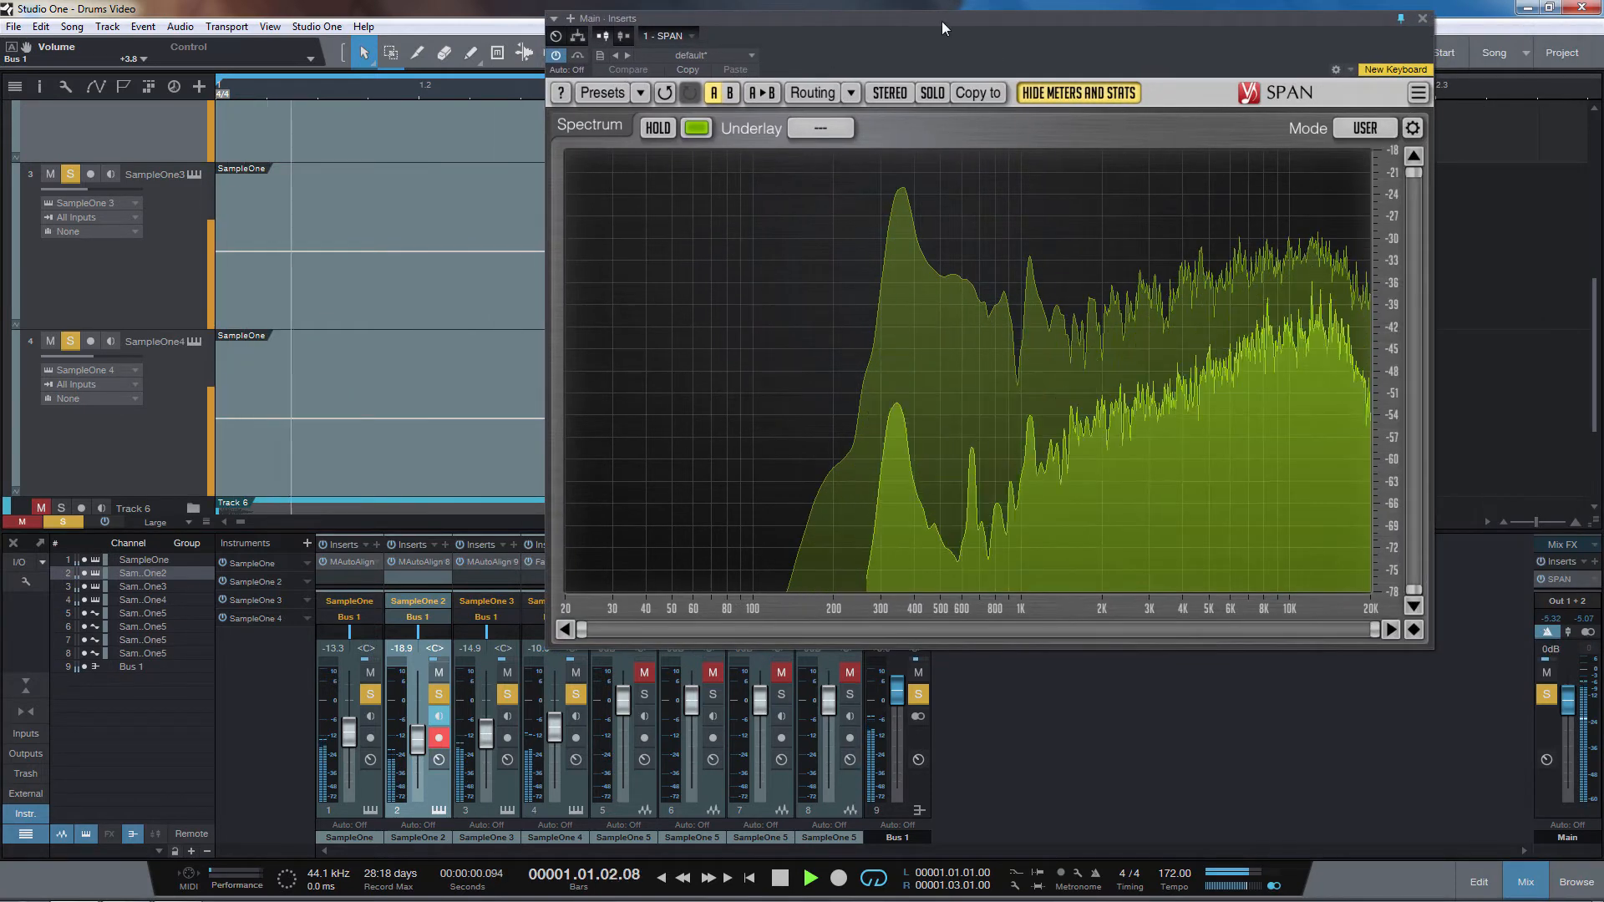
pyautogui.moveTo(940, 21); pyautogui.dragTo(1035, 10)
# Compare the spectrum in SPAN with the MAutoAlign inserts on SampleOne 2 and SampleOne 3 bypassed and active
pyautogui.press('space')
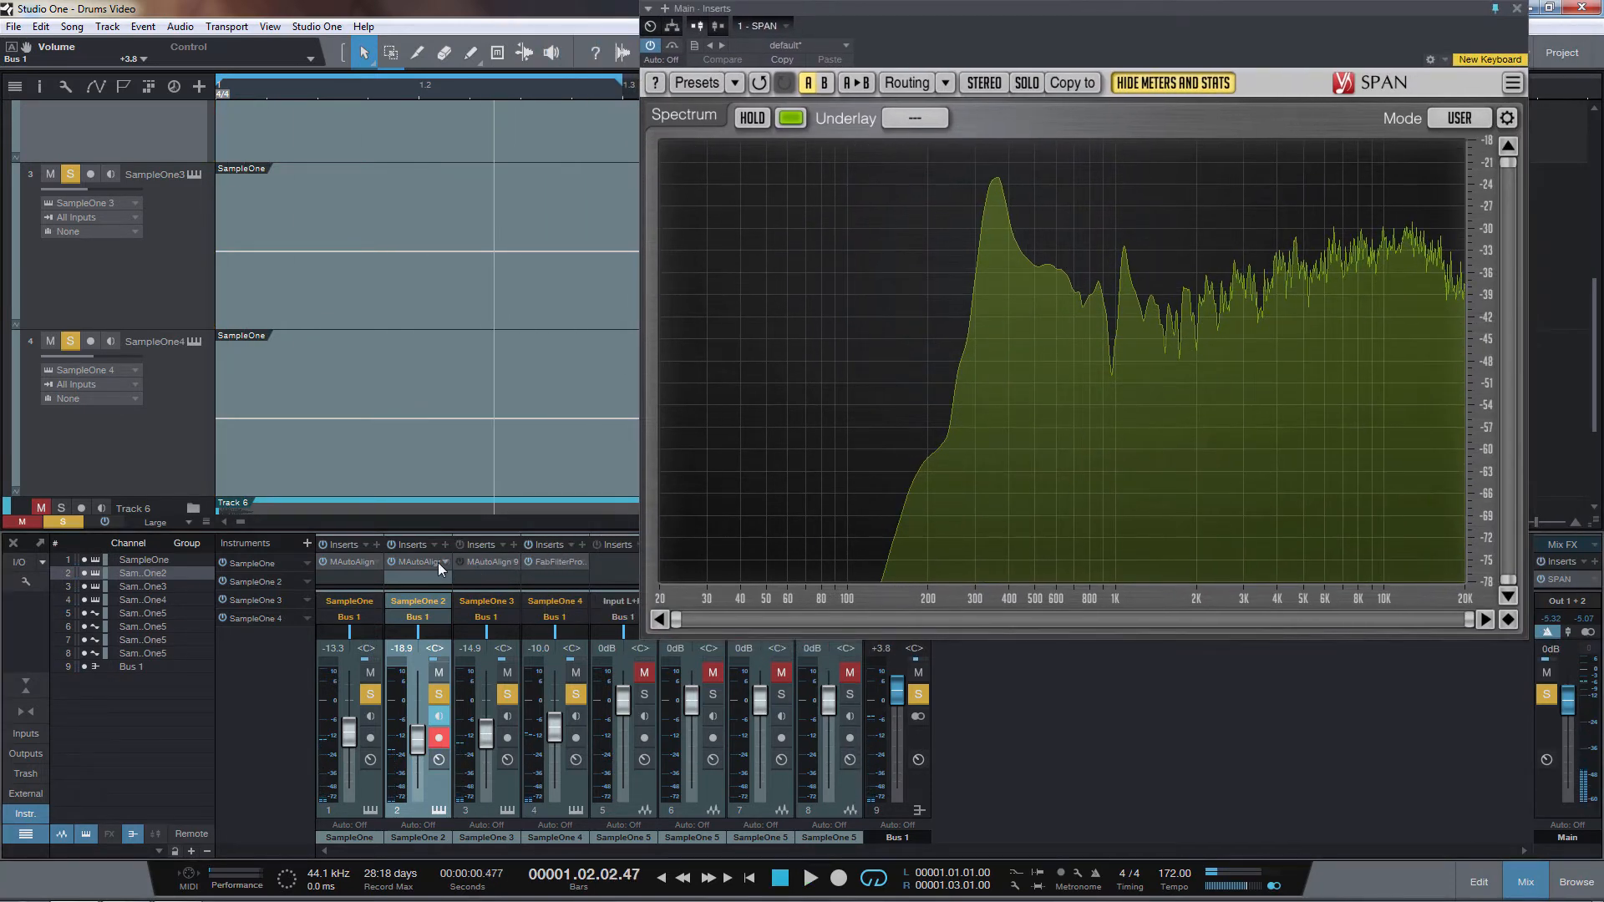
pyautogui.press('space')
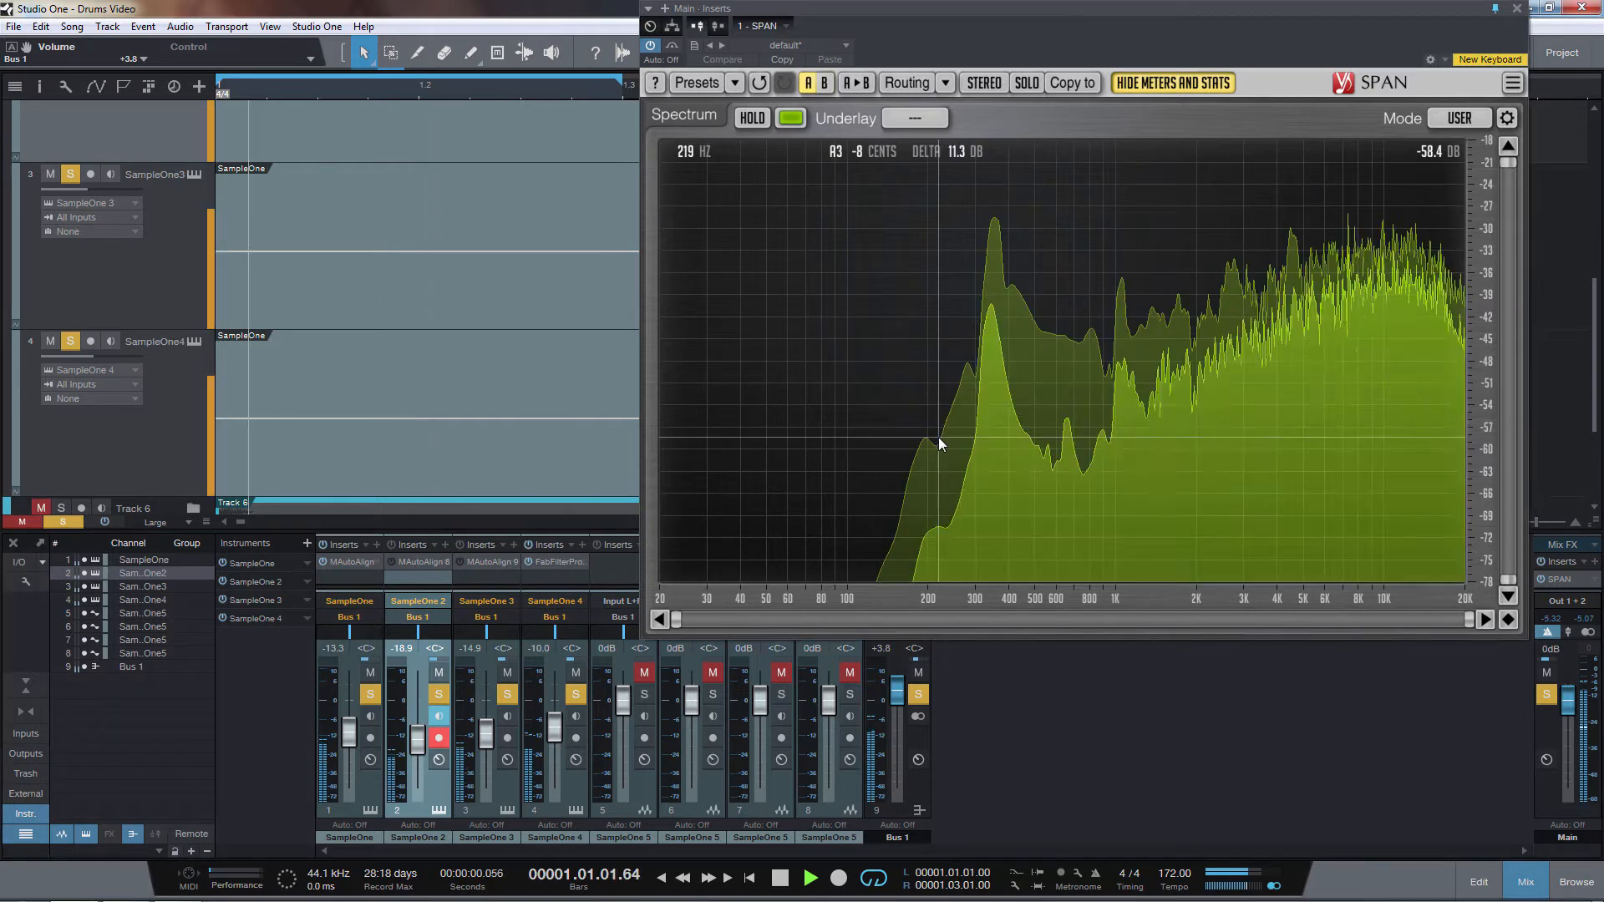
pyautogui.press('space')
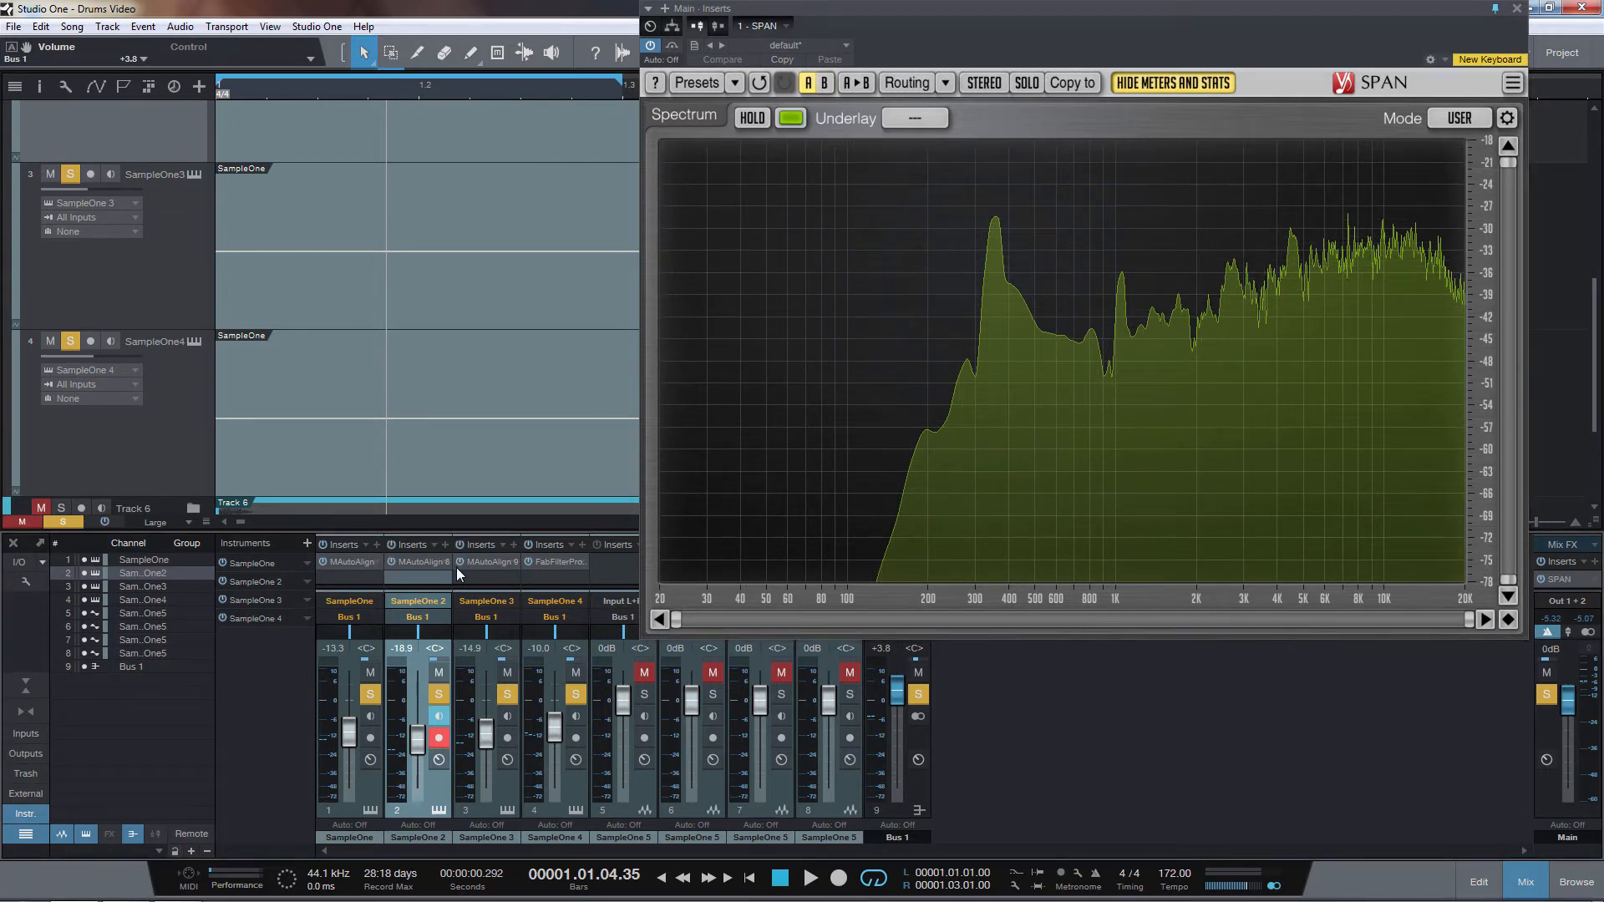
pyautogui.press('space')
# Review the MAutoAlign results of SampleOne 2 and SampleOne 3, placing the SampleOne 3 window beside SPAN
pyautogui.click(421, 563)
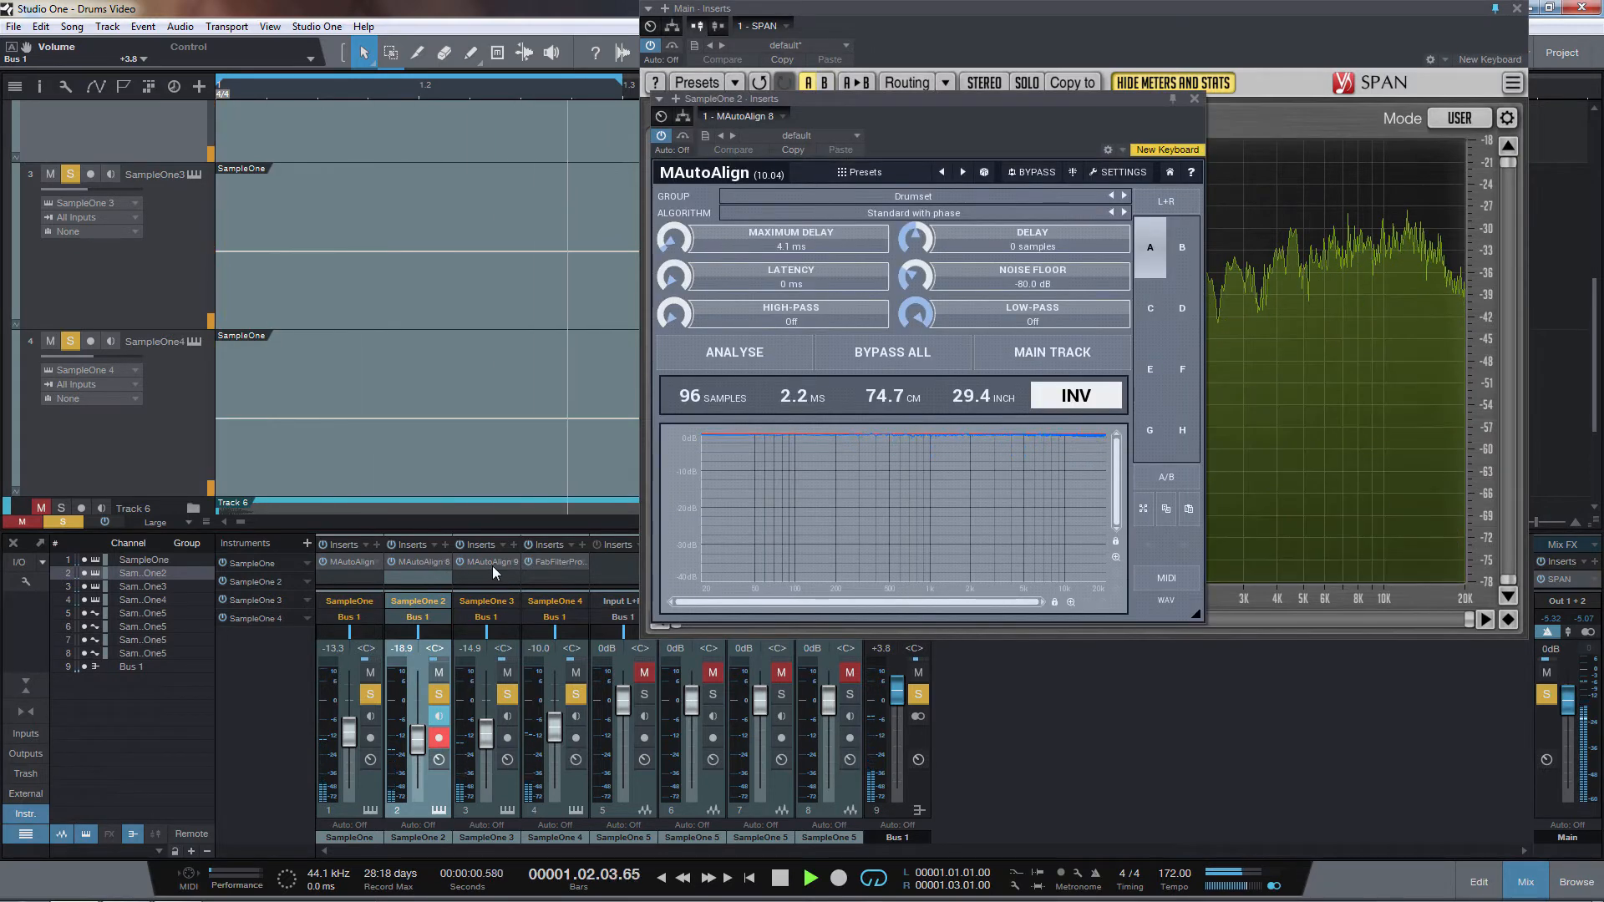
pyautogui.click(493, 562)
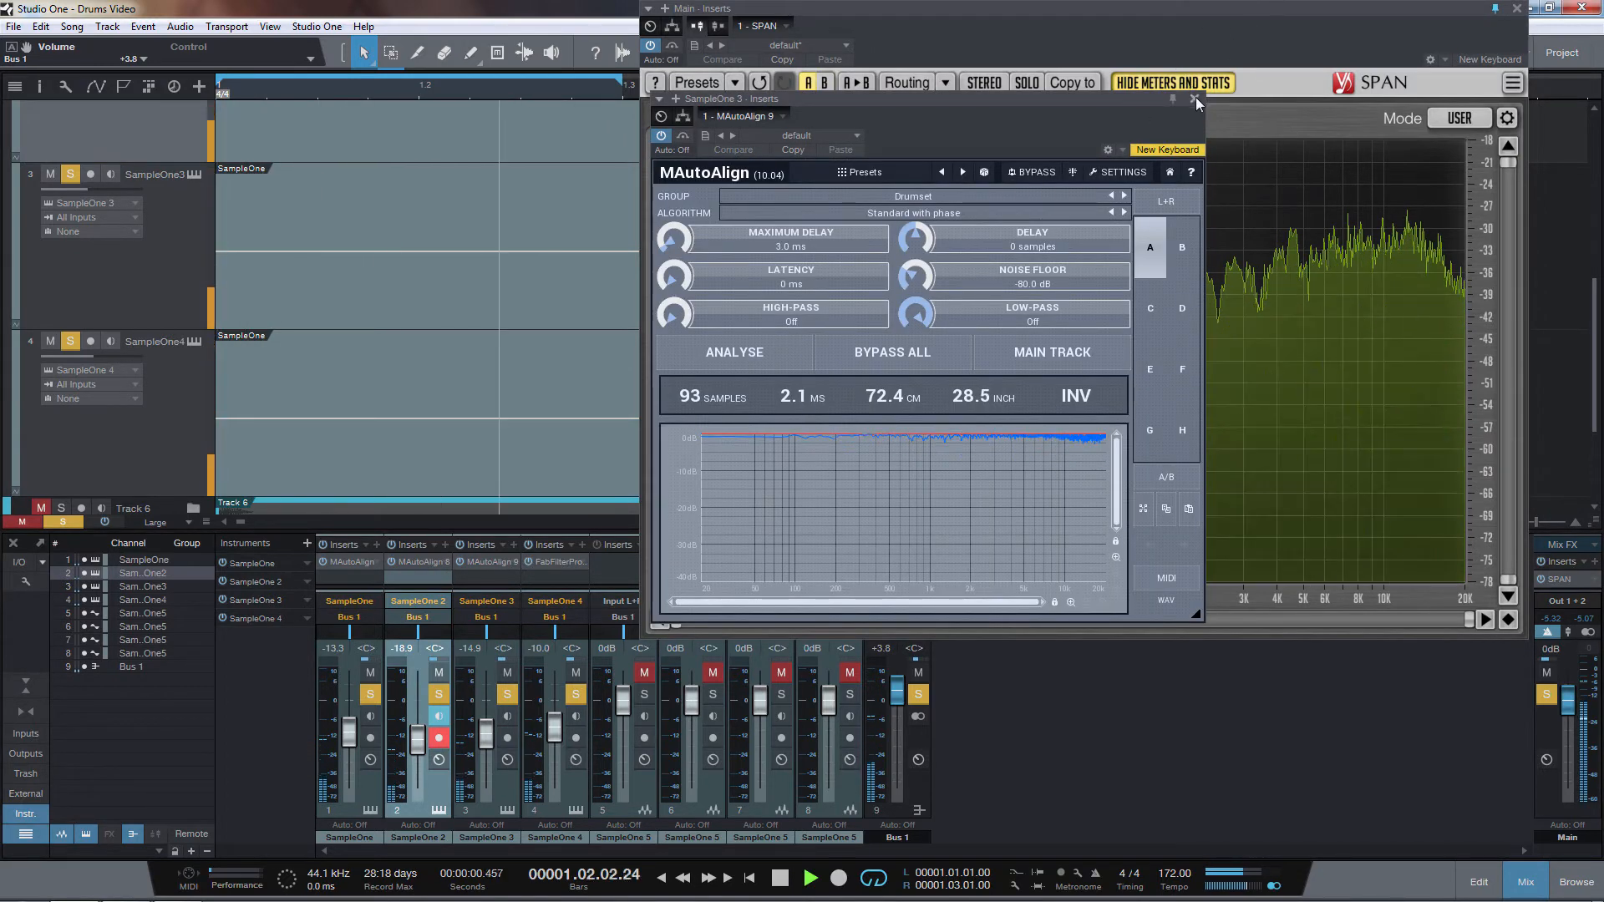
pyautogui.moveTo(1177, 101); pyautogui.dragTo(646, 56)
pyautogui.press('space')
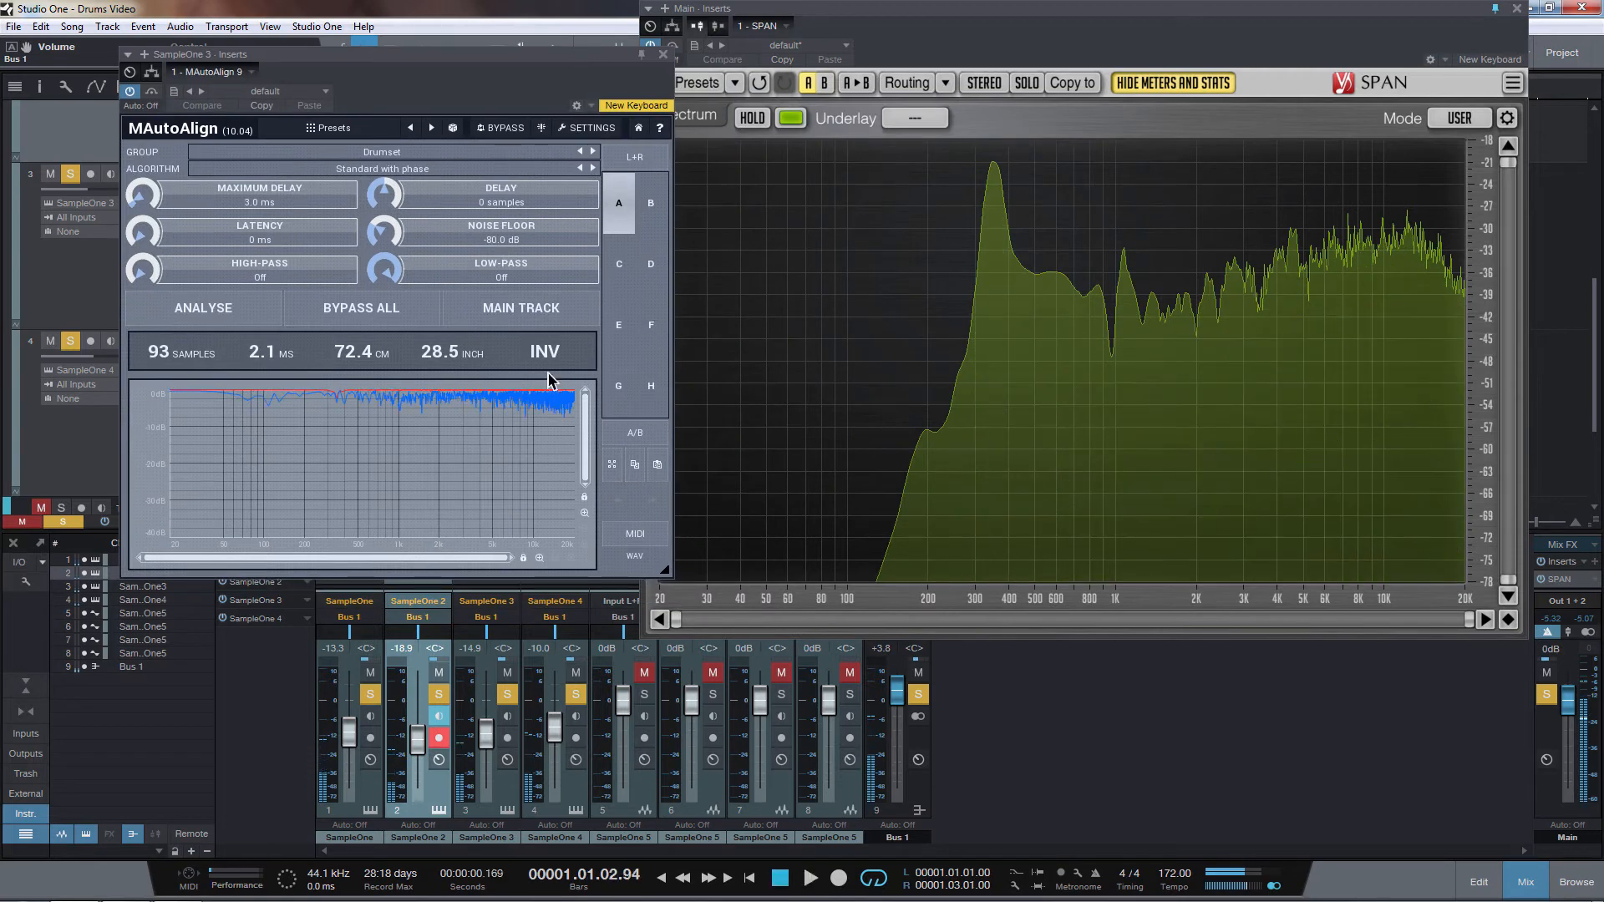
# Toggle phase inversion on and back off in SampleOne 3's MAutoAlign during playback, comparing the fundamental in SPAN
pyautogui.press('space')
pyautogui.click(547, 355)
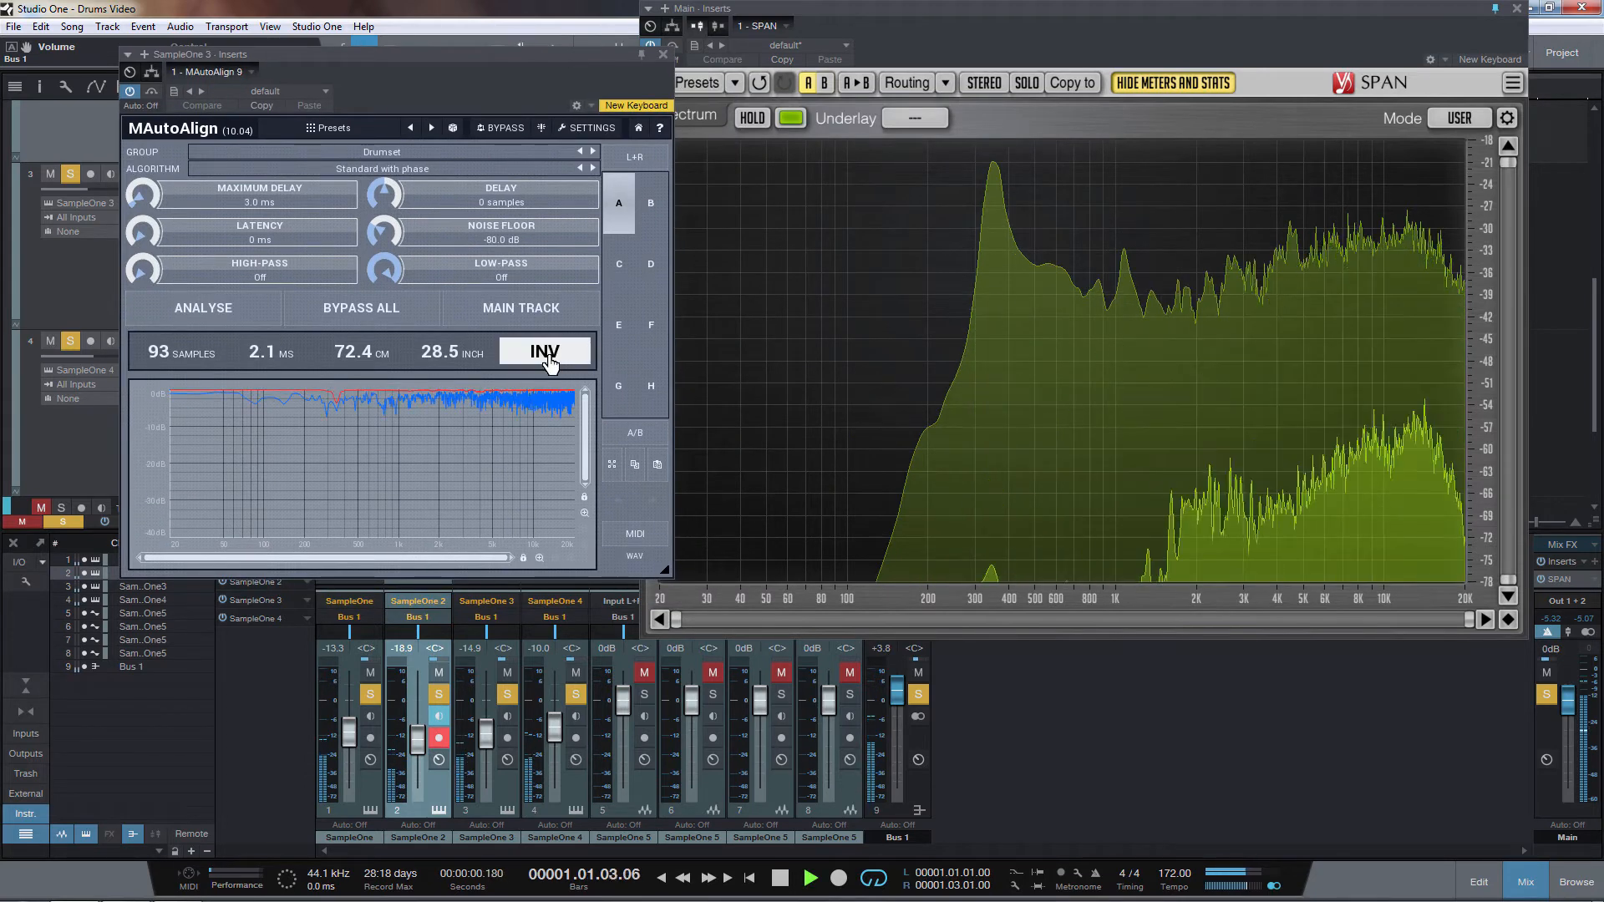
pyautogui.click(955, 354)
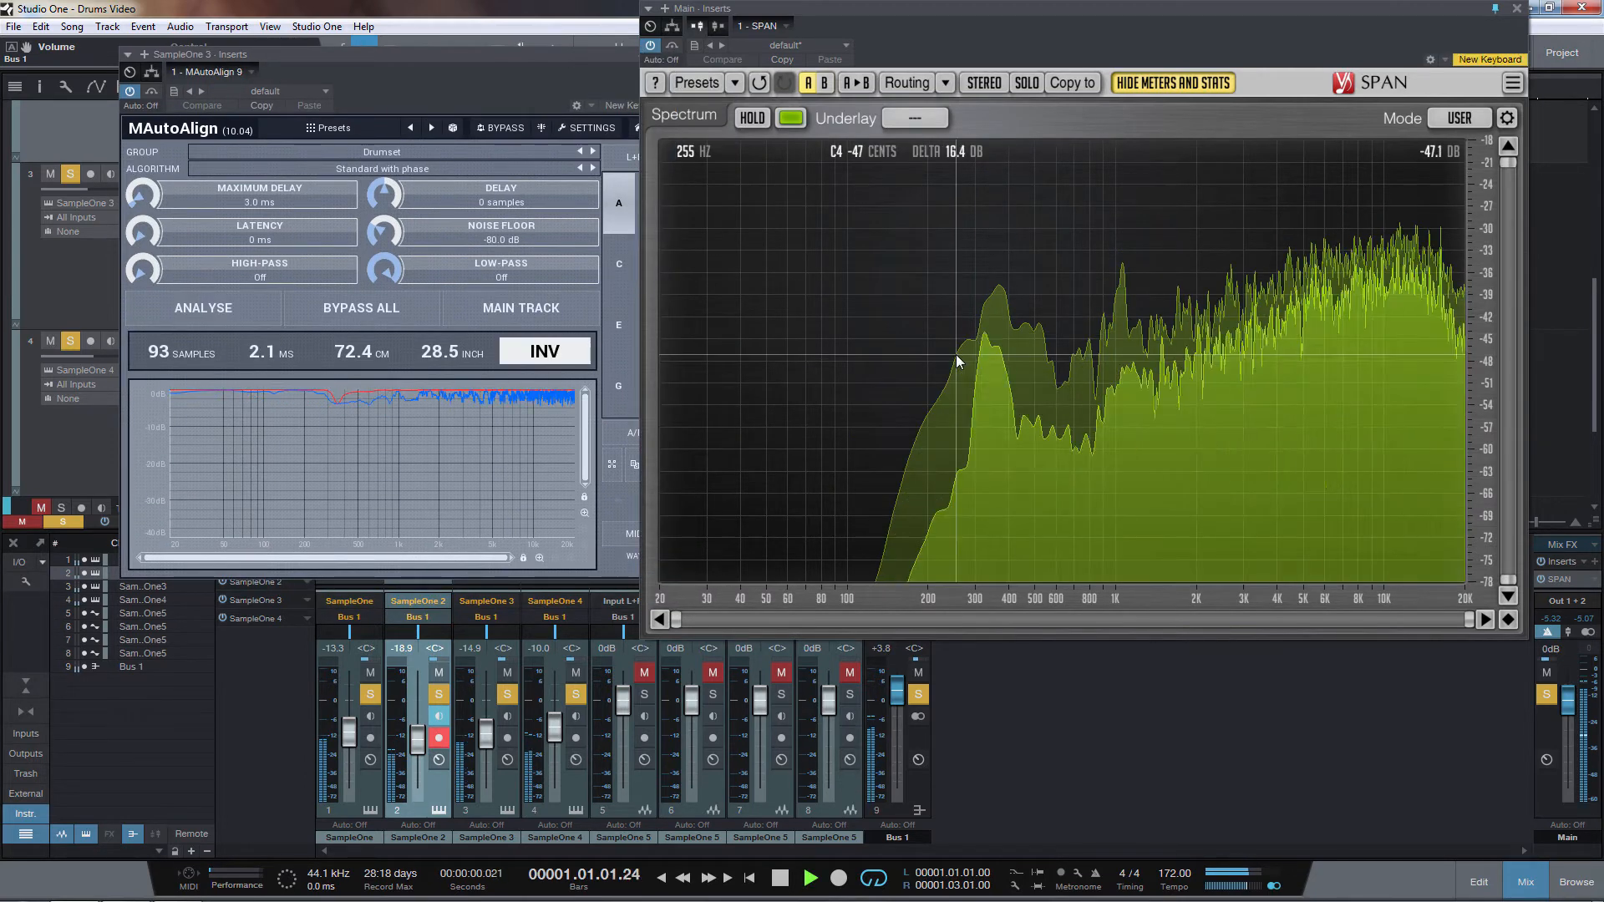
pyautogui.click(545, 351)
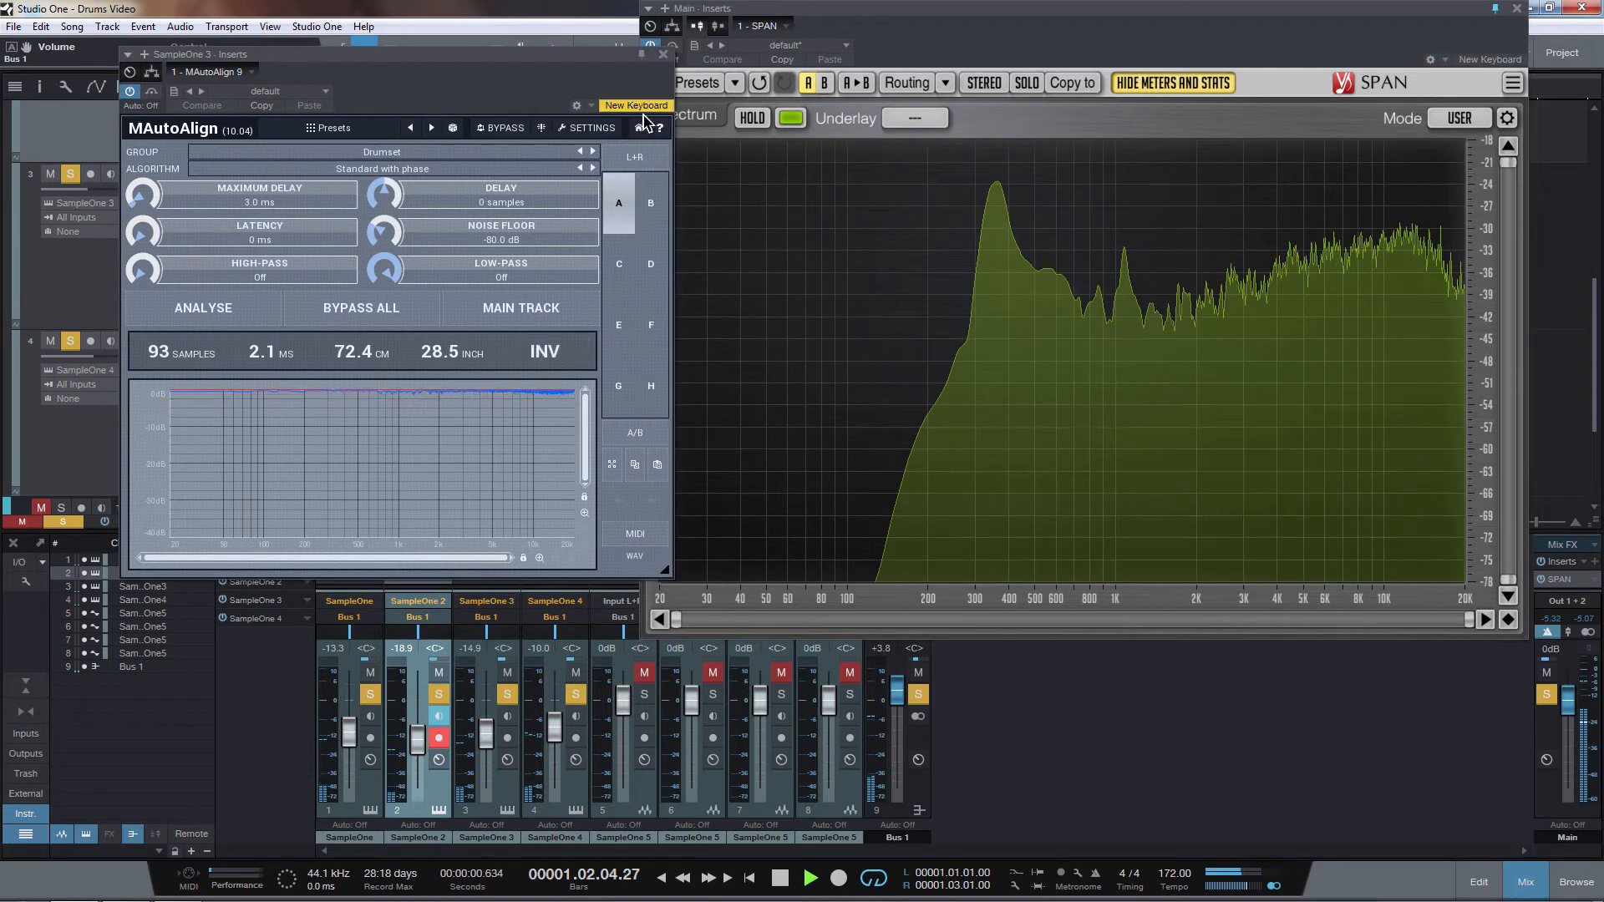
pyautogui.press('space')
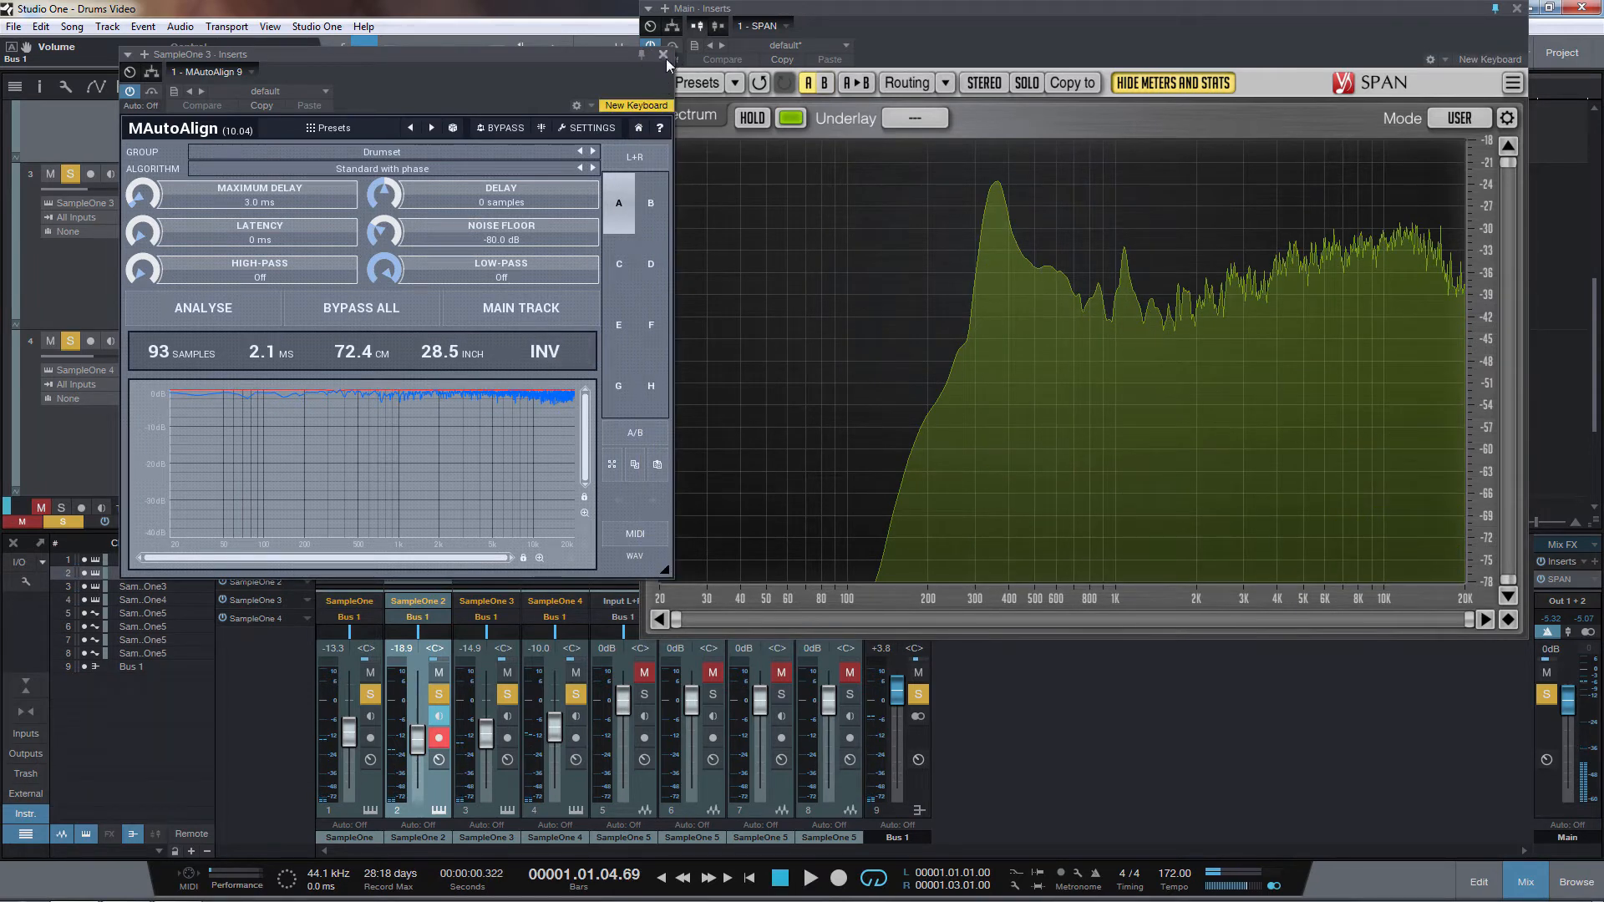
# Close the MAutoAlign and SPAN windows and hide the mixer
pyautogui.click(664, 55)
pyautogui.click(1517, 9)
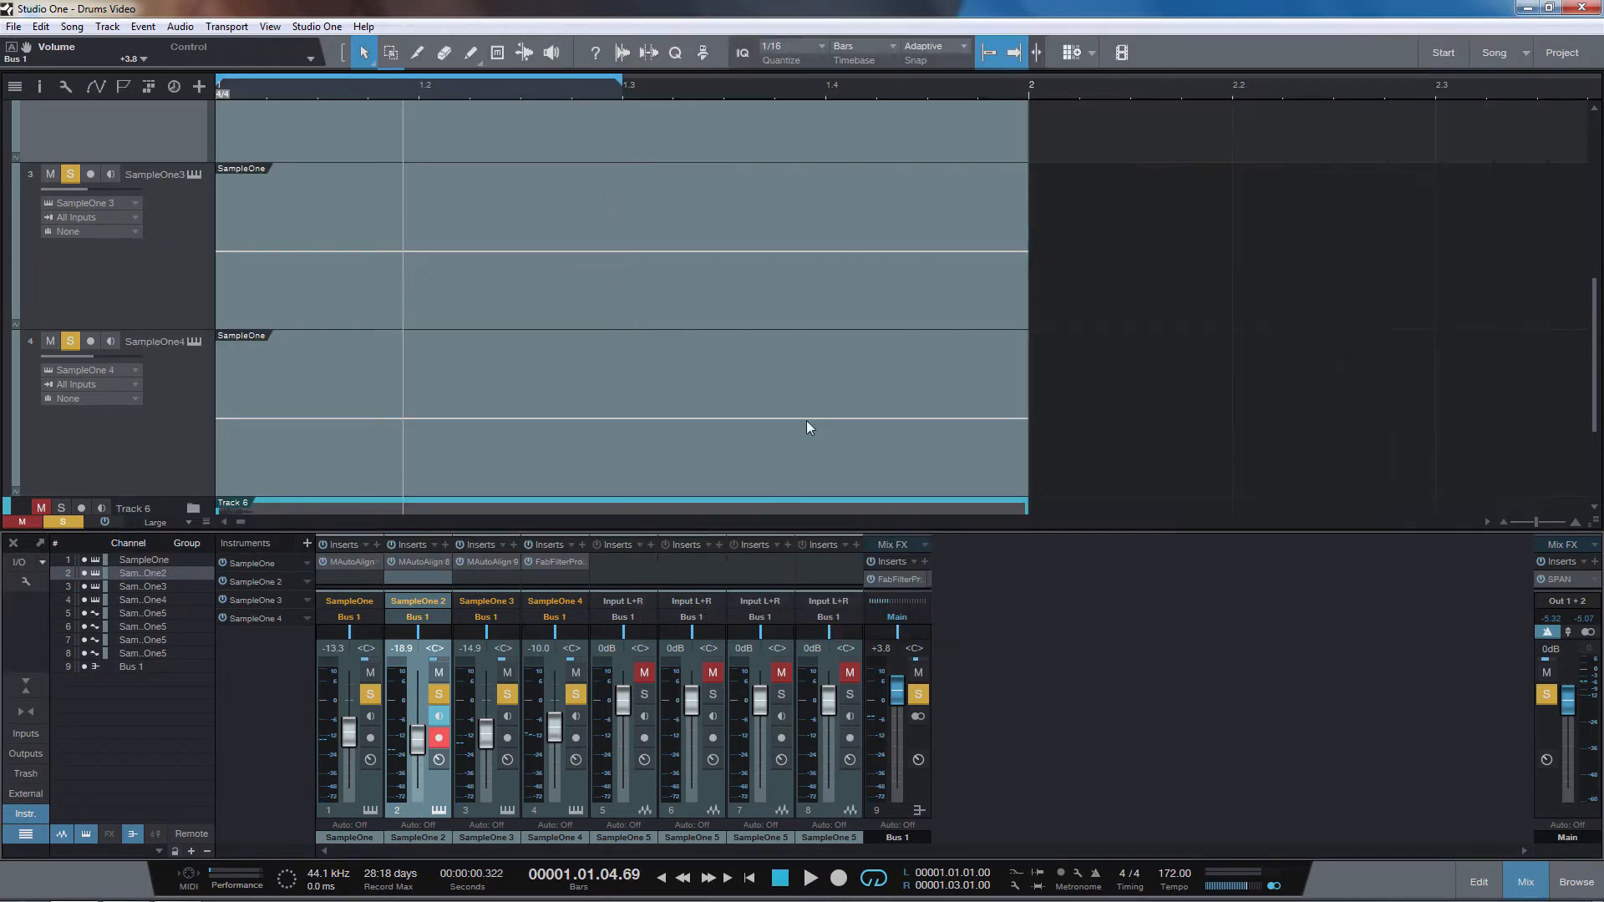
pyautogui.click(13, 543)
pyautogui.scroll(3, 317, 438)
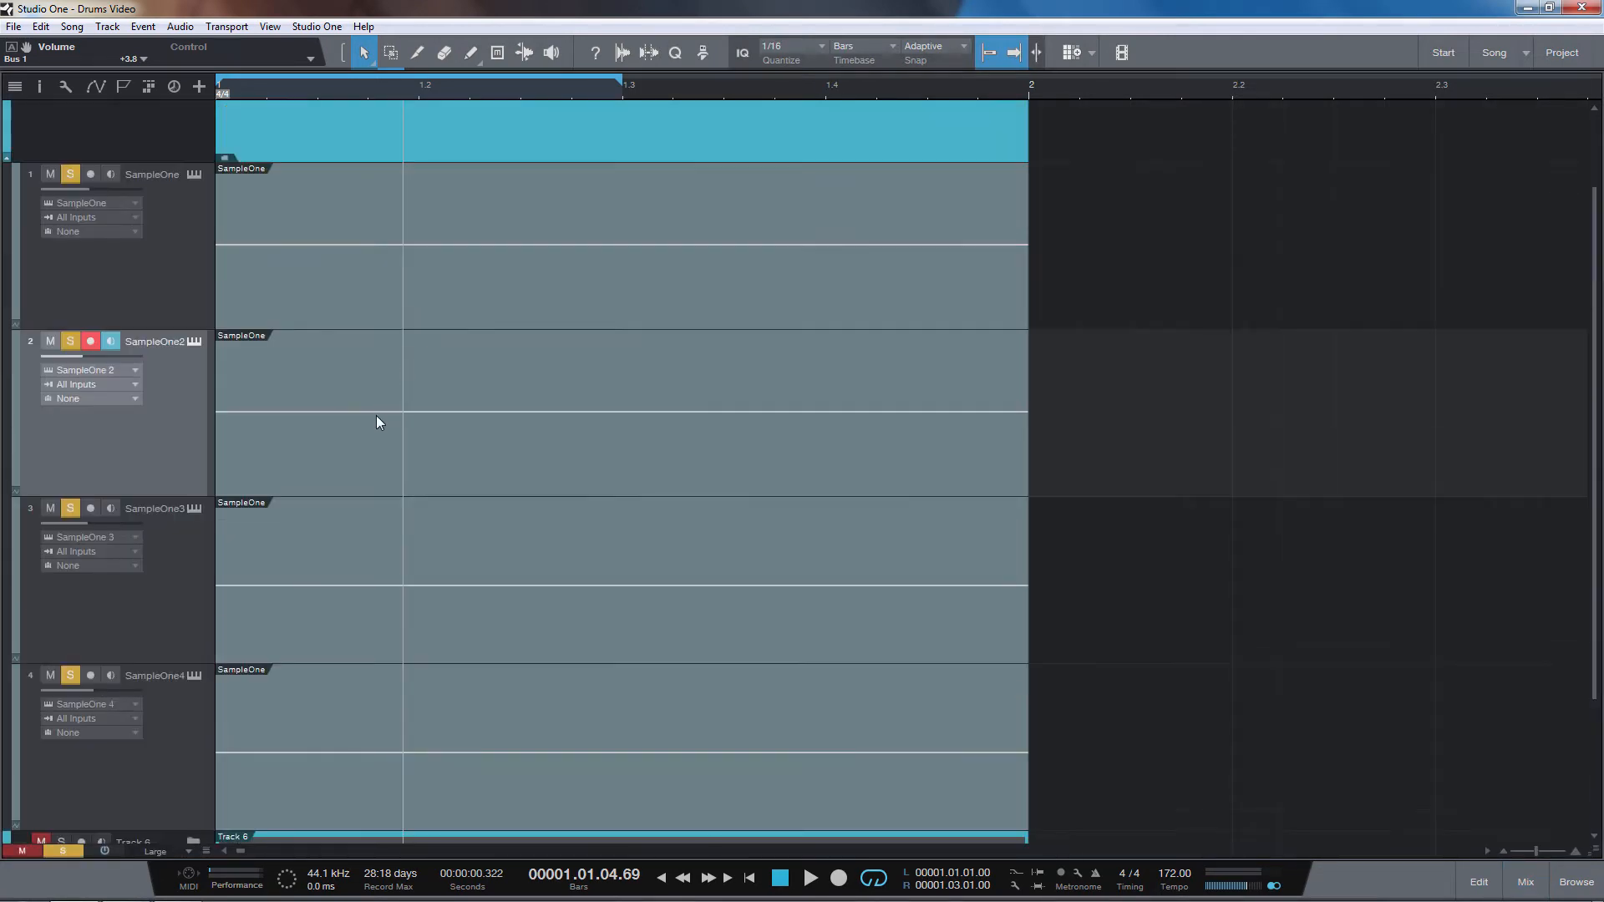
# Collapse and mute the Track 5 folder, and expand the Track 6 folder for a closer look at its audio waveforms
pyautogui.click(7, 158)
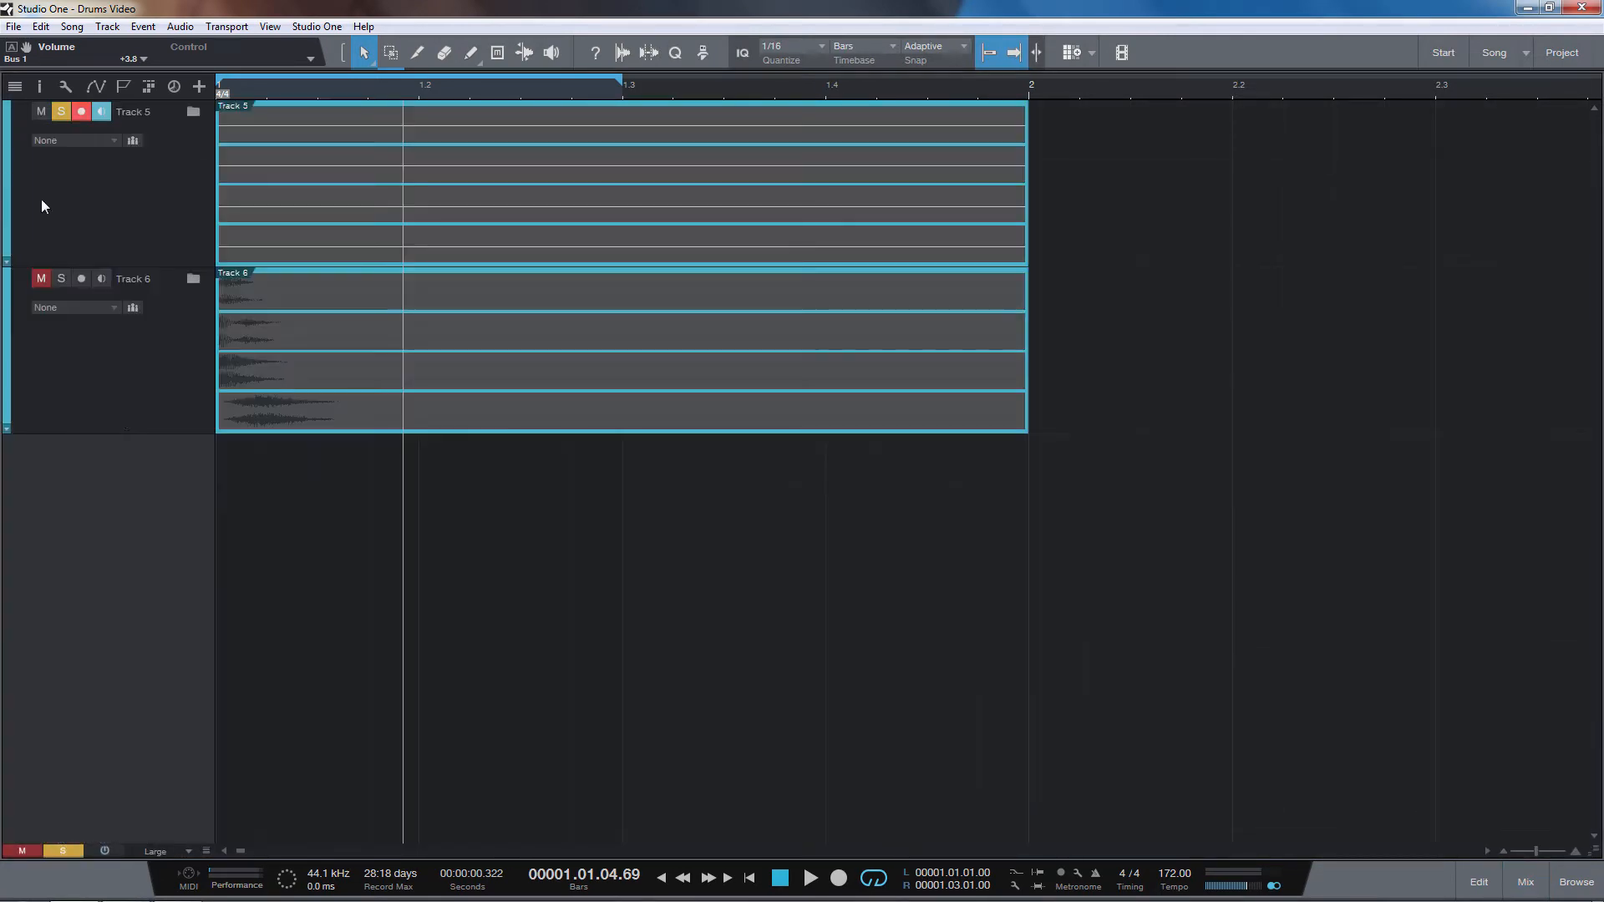
pyautogui.click(8, 431)
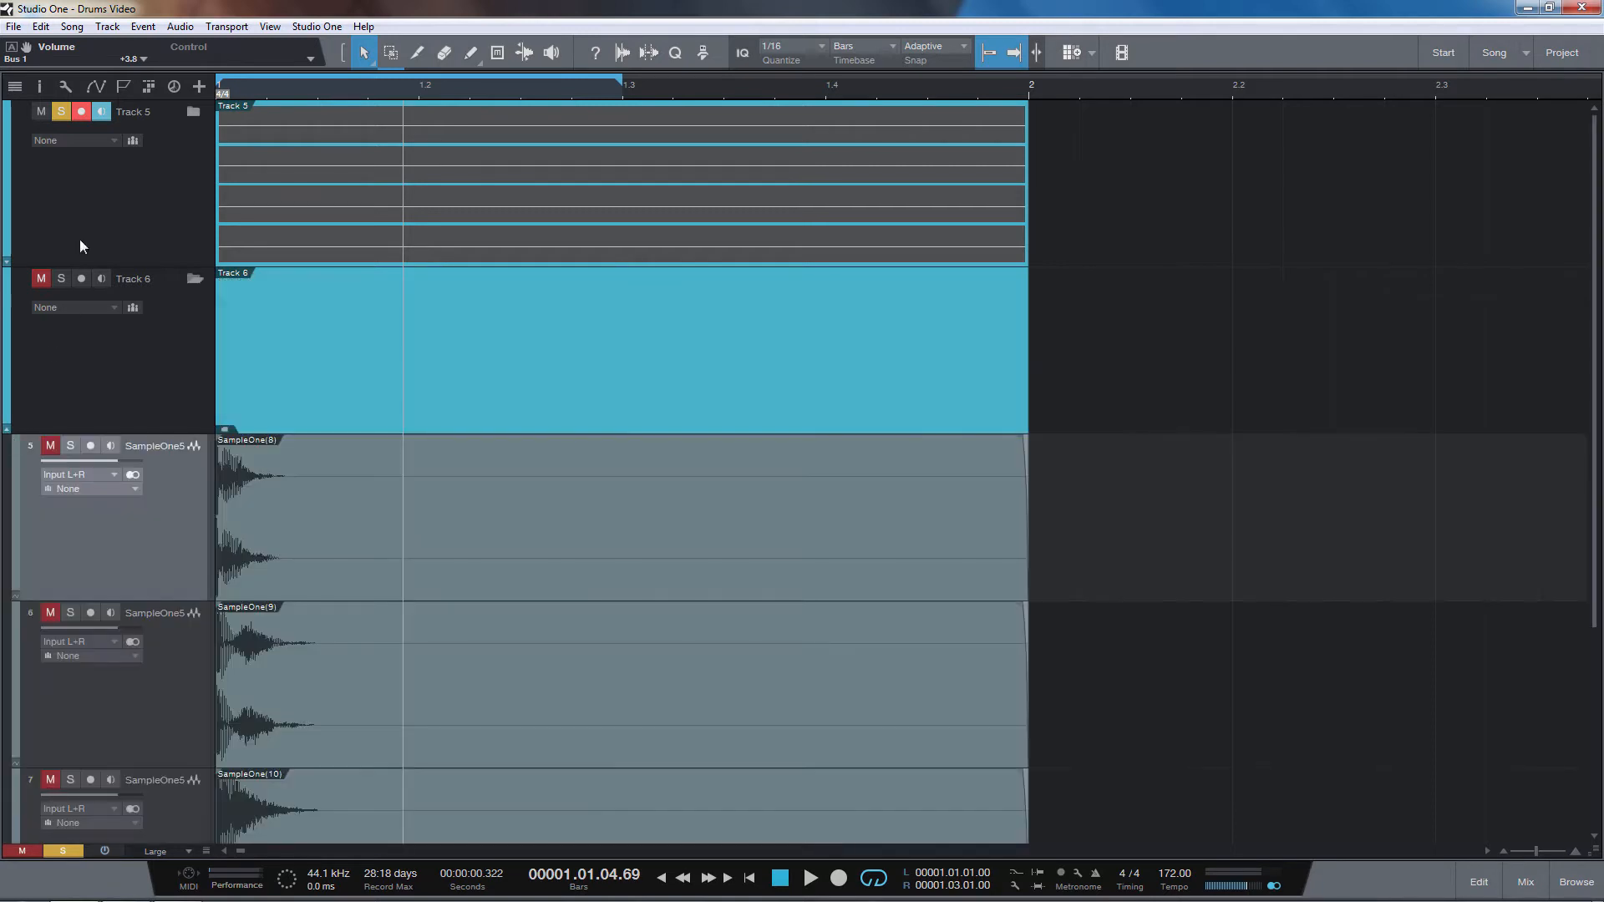
pyautogui.click(42, 112)
pyautogui.moveTo(288, 99); pyautogui.dragTo(399, 346)
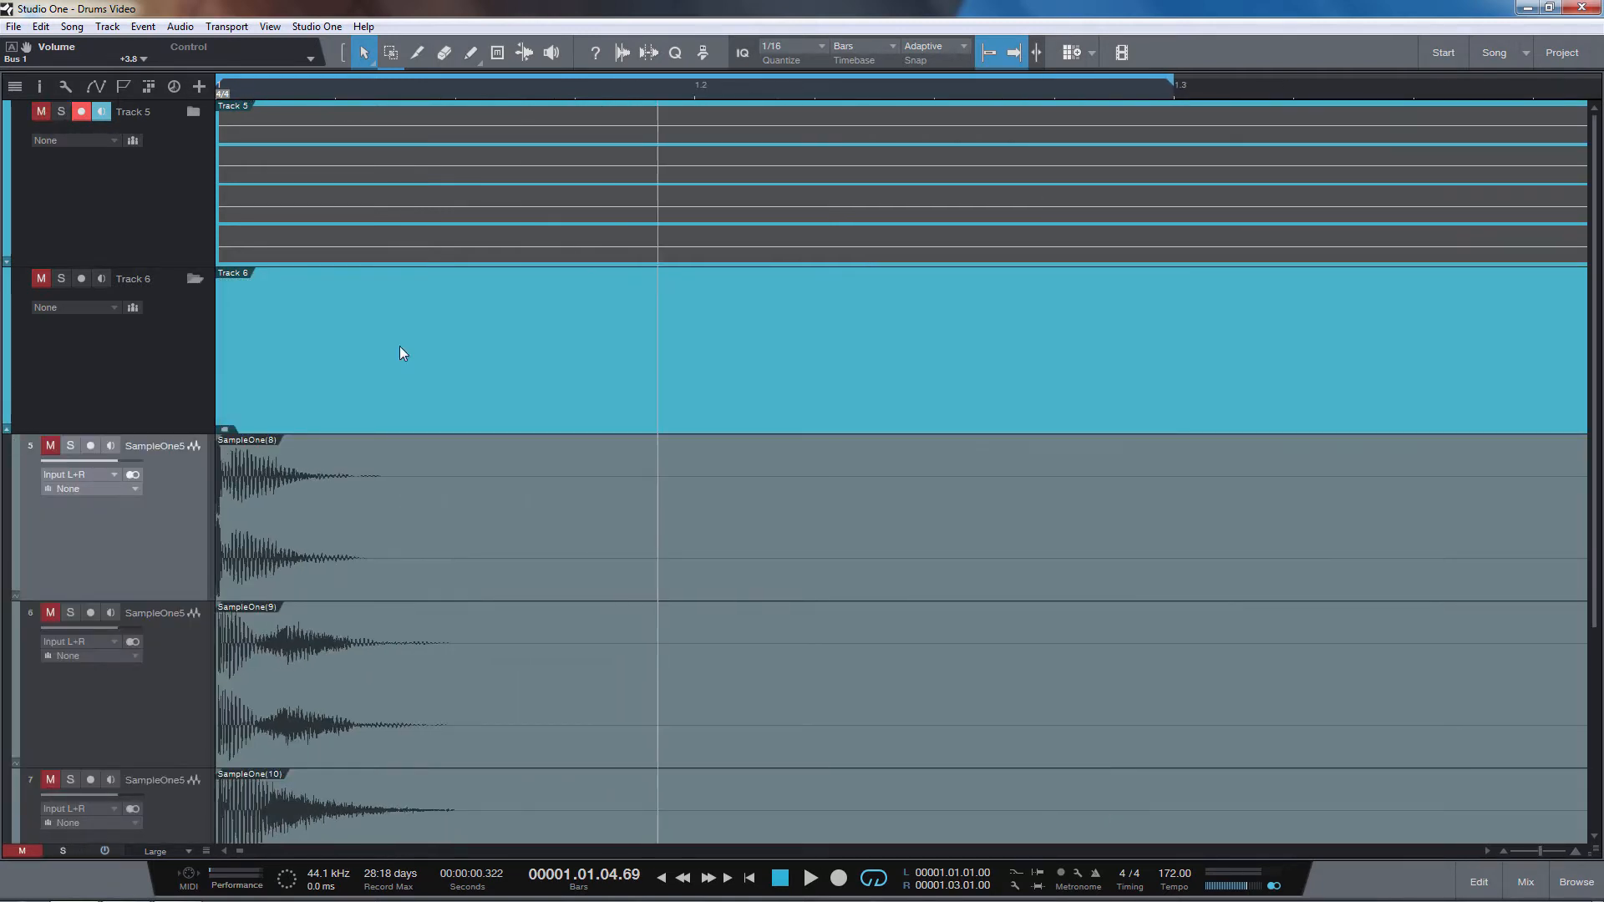
# Examine the start of the Track 6 layers' waveforms at close zoom, comparing how their peaks and troughs line up
pyautogui.scroll(-4, 393, 459)
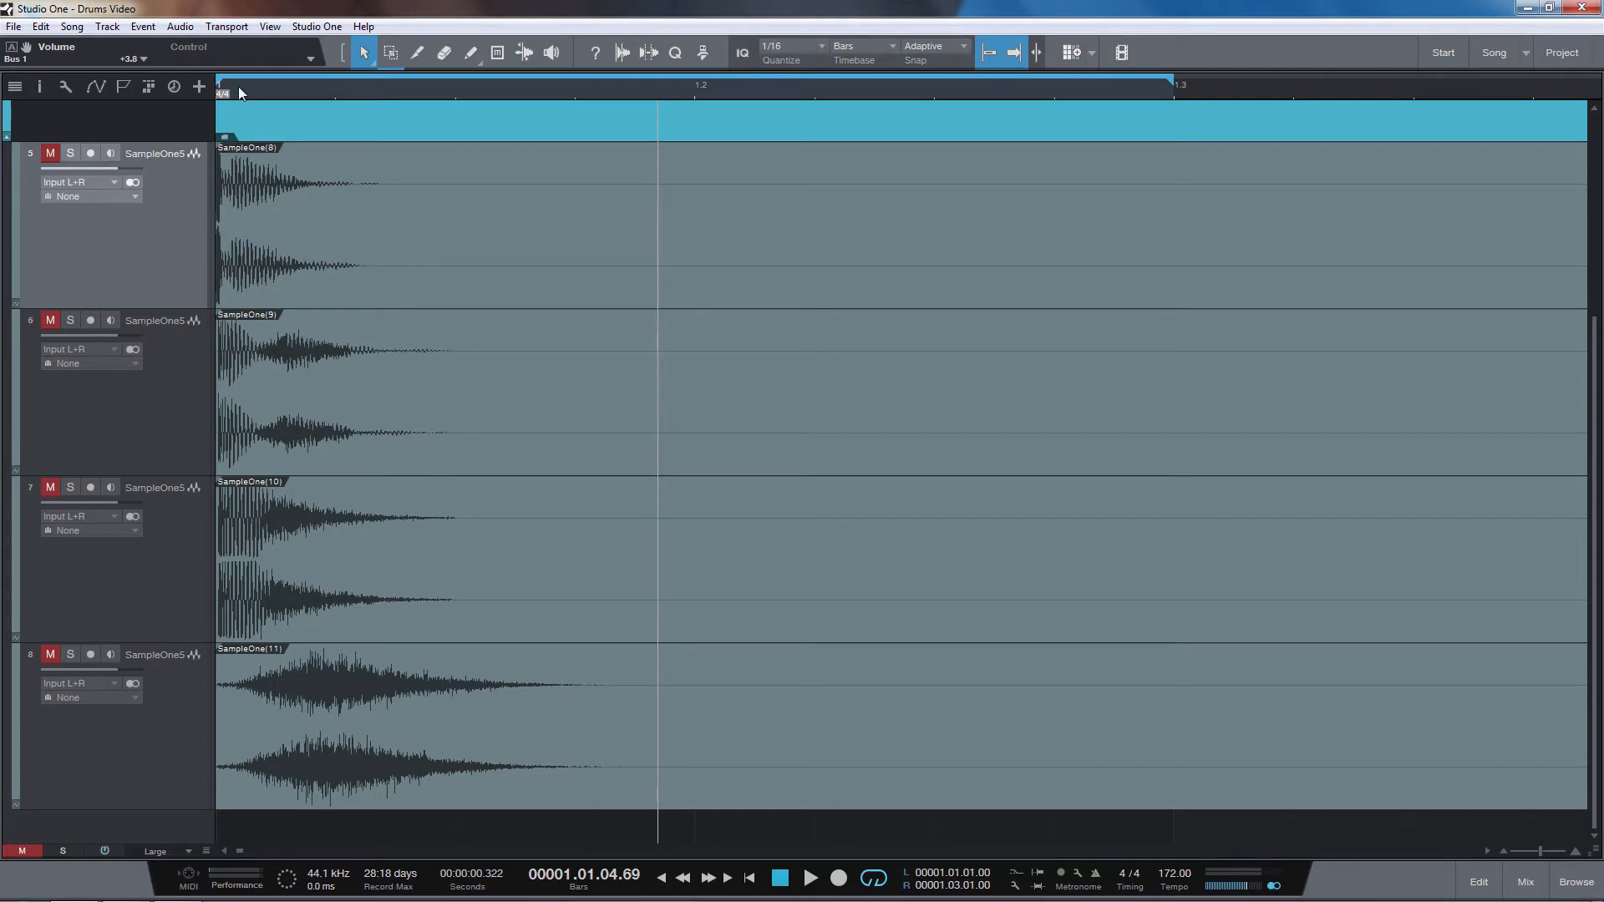
pyautogui.moveTo(240, 92); pyautogui.dragTo(501, 149)
pyautogui.moveTo(260, 101); pyautogui.dragTo(347, 136)
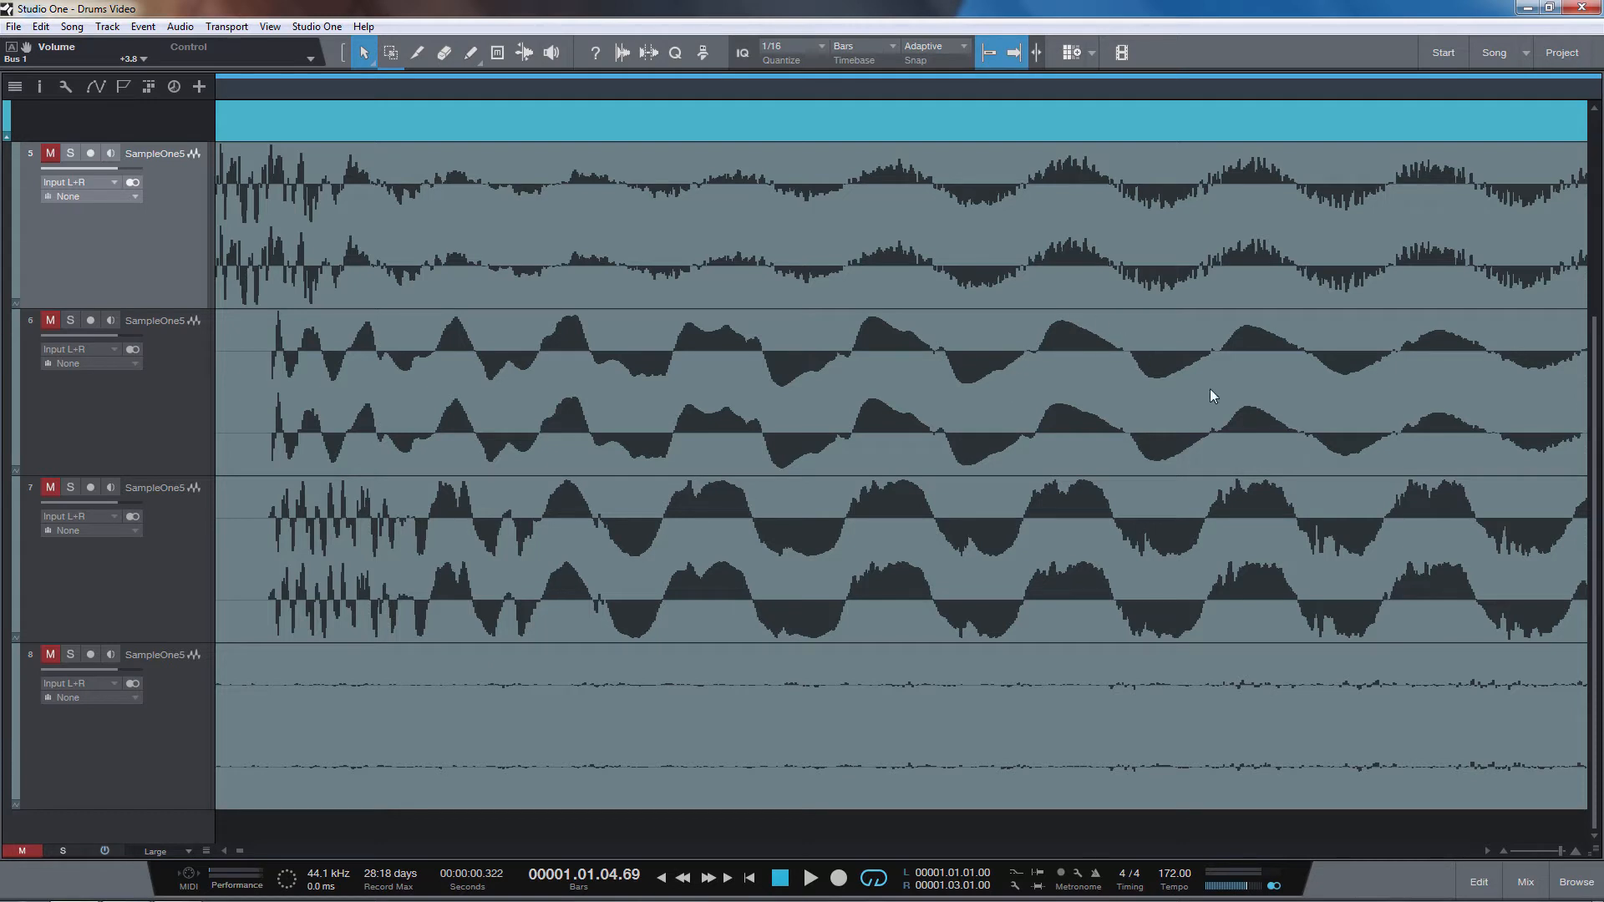
pyautogui.click(584, 339)
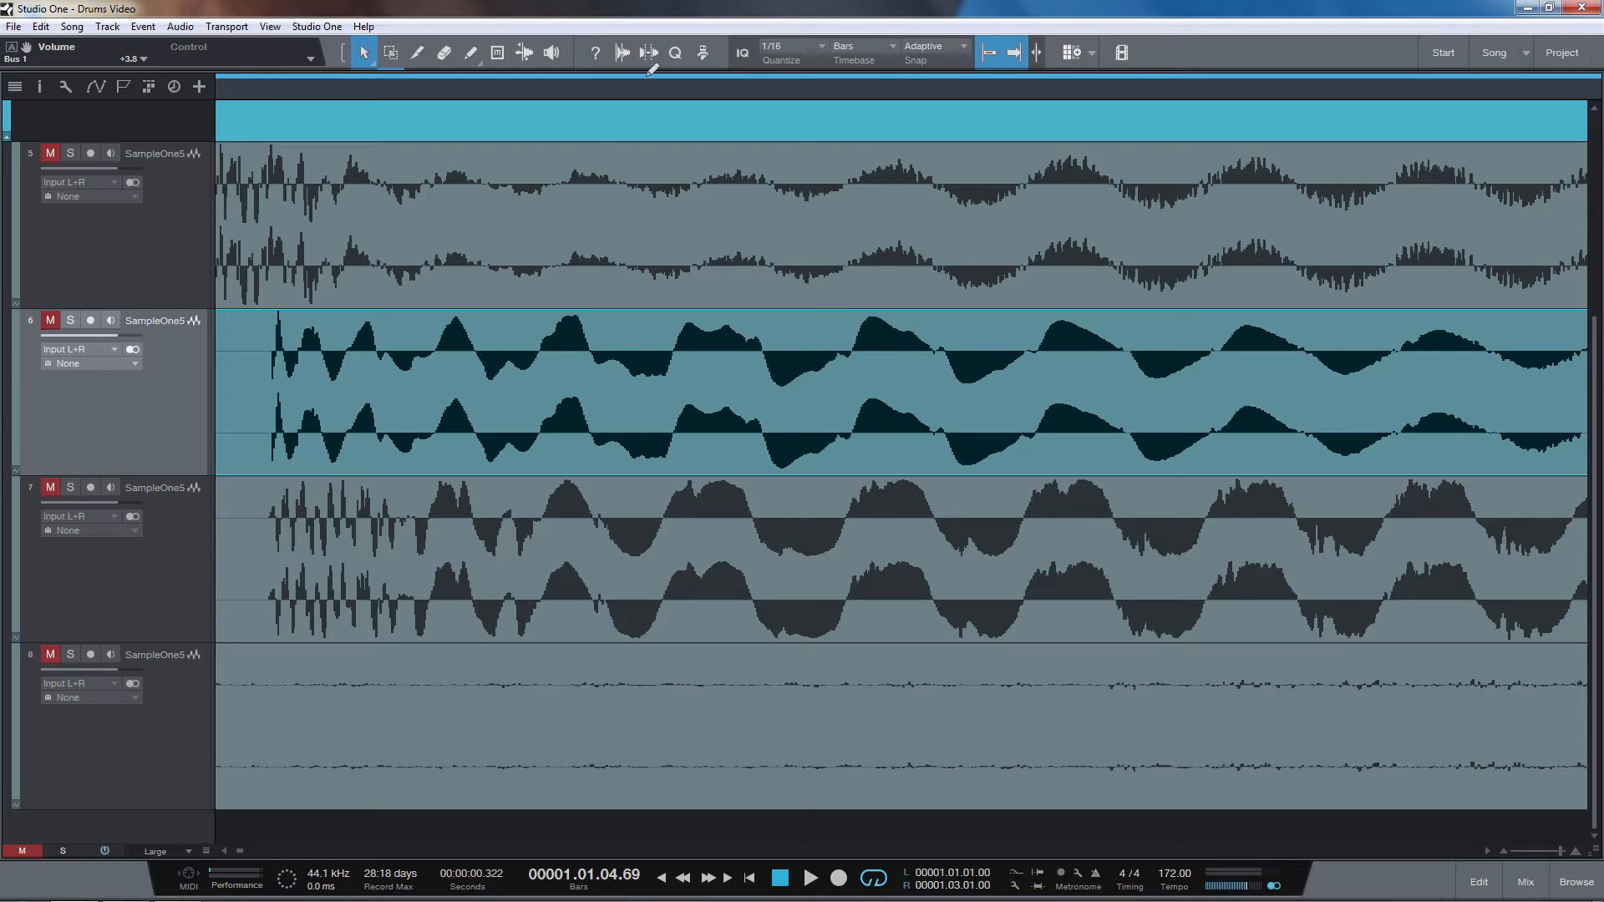
pyautogui.moveTo(628, 85); pyautogui.dragTo(569, 56)
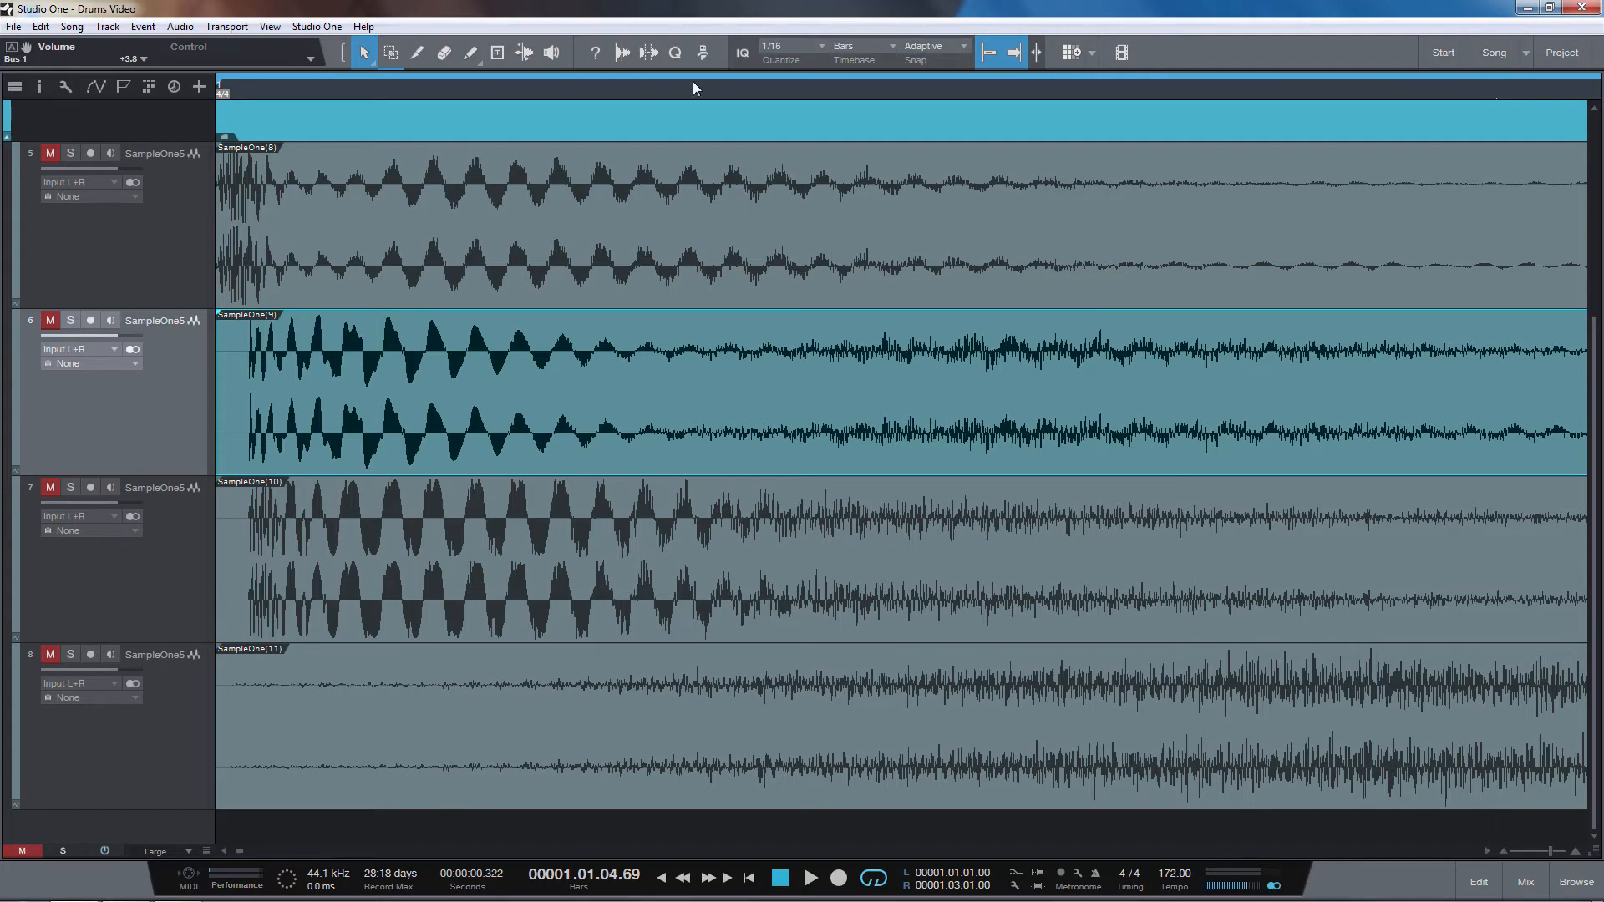
pyautogui.moveTo(694, 87)
pyautogui.mouseDown()
pyautogui.moveTo(633, 63)
pyautogui.moveTo(714, 95)
pyautogui.mouseUp()
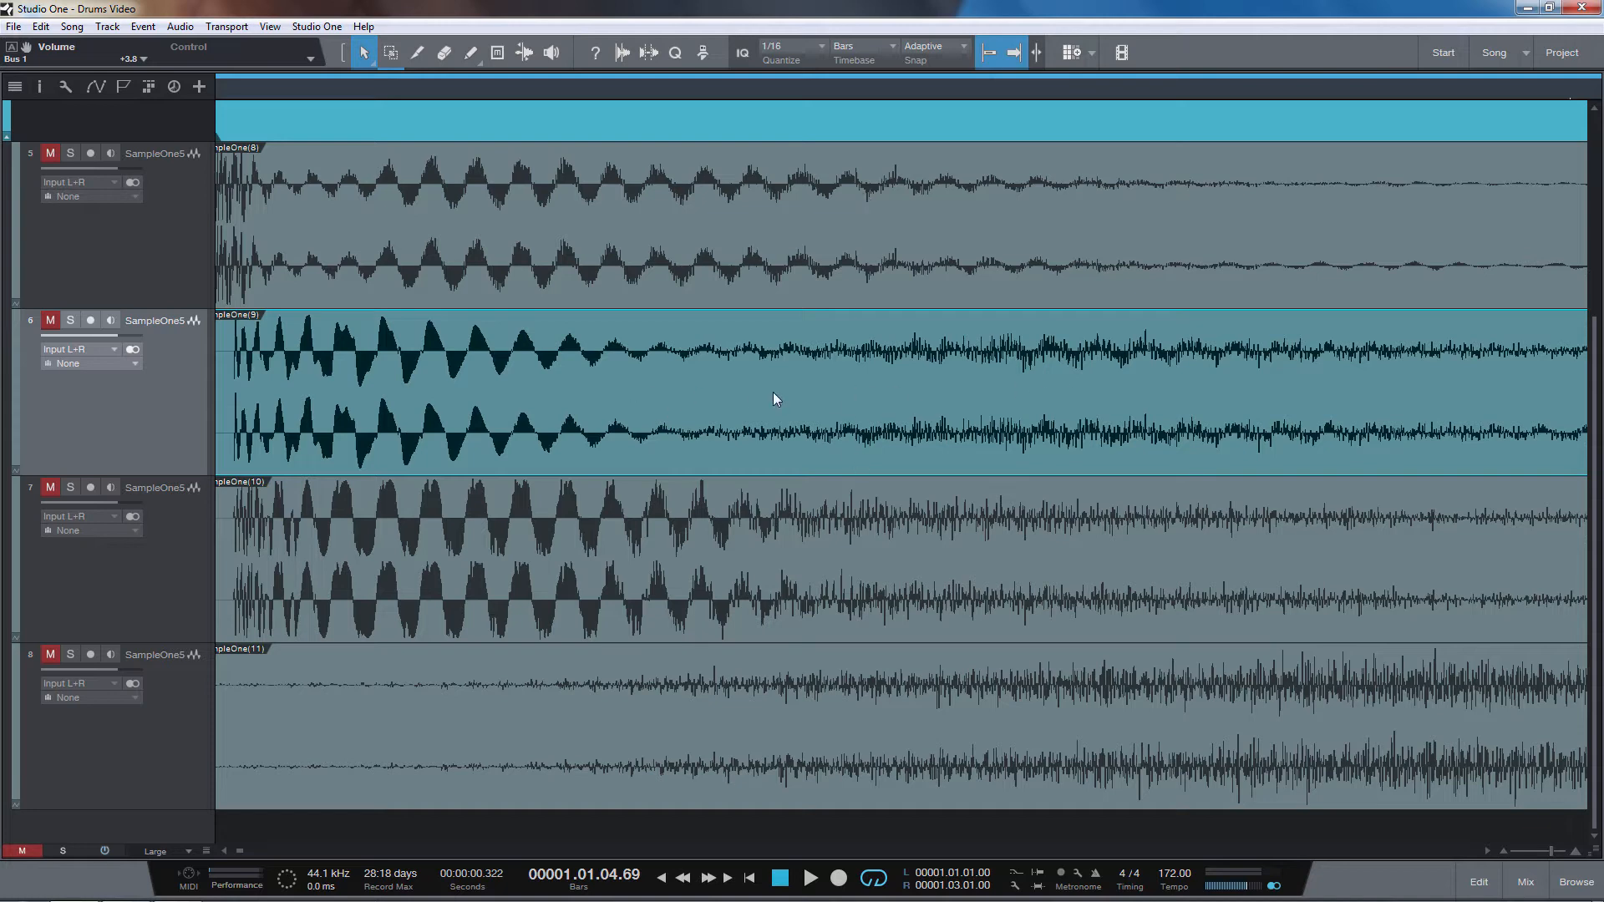
pyautogui.moveTo(237, 86); pyautogui.dragTo(690, 130)
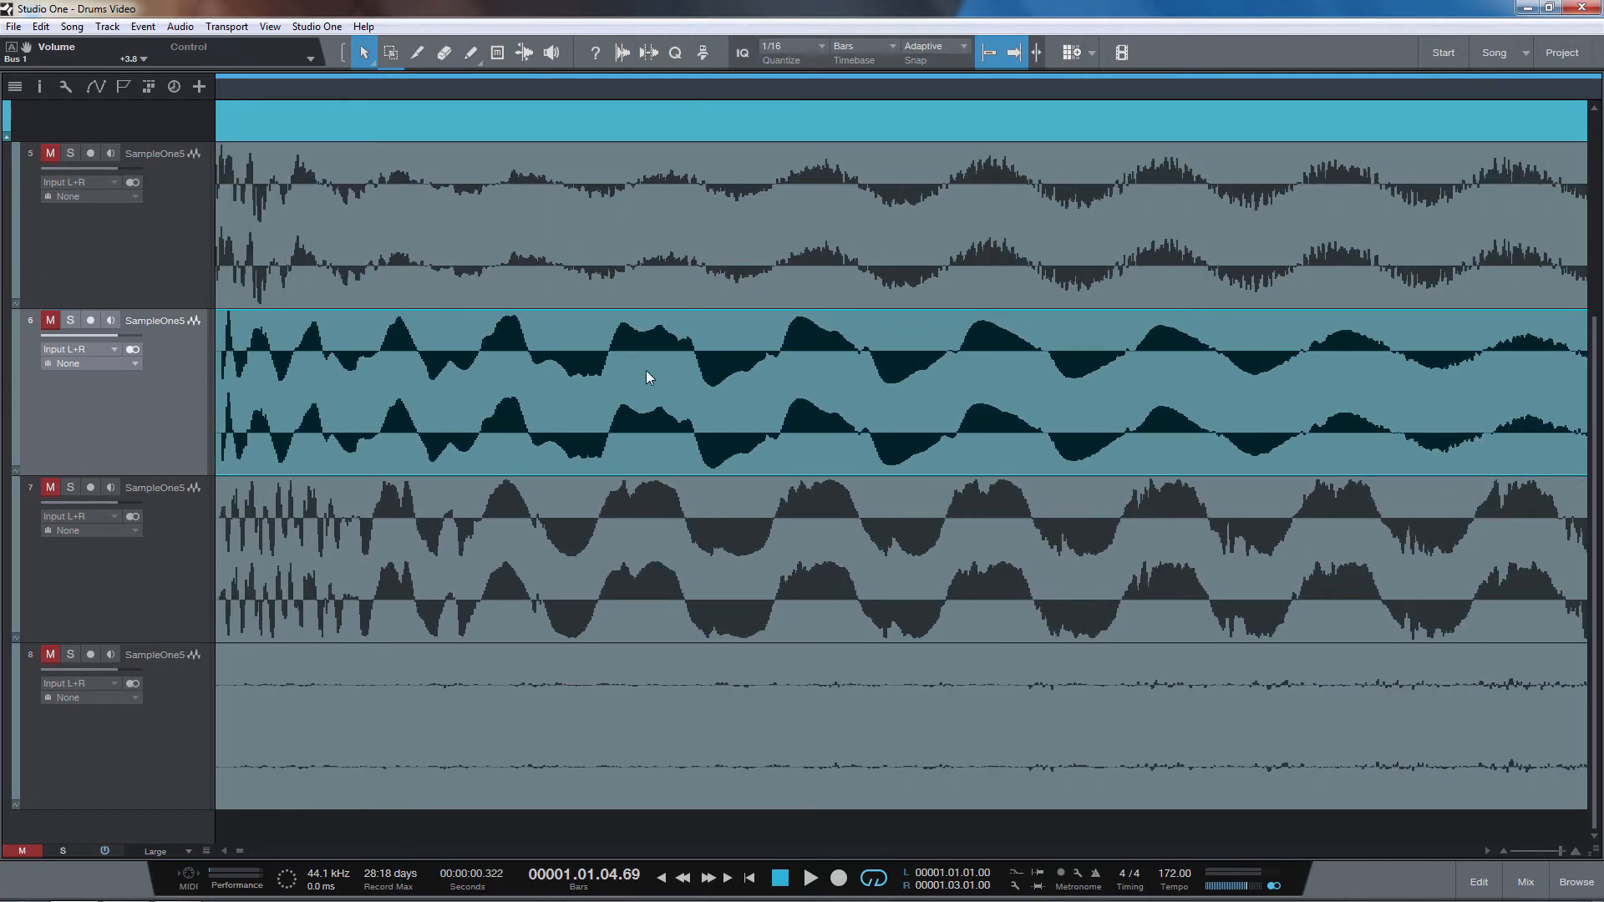
pyautogui.press('3')
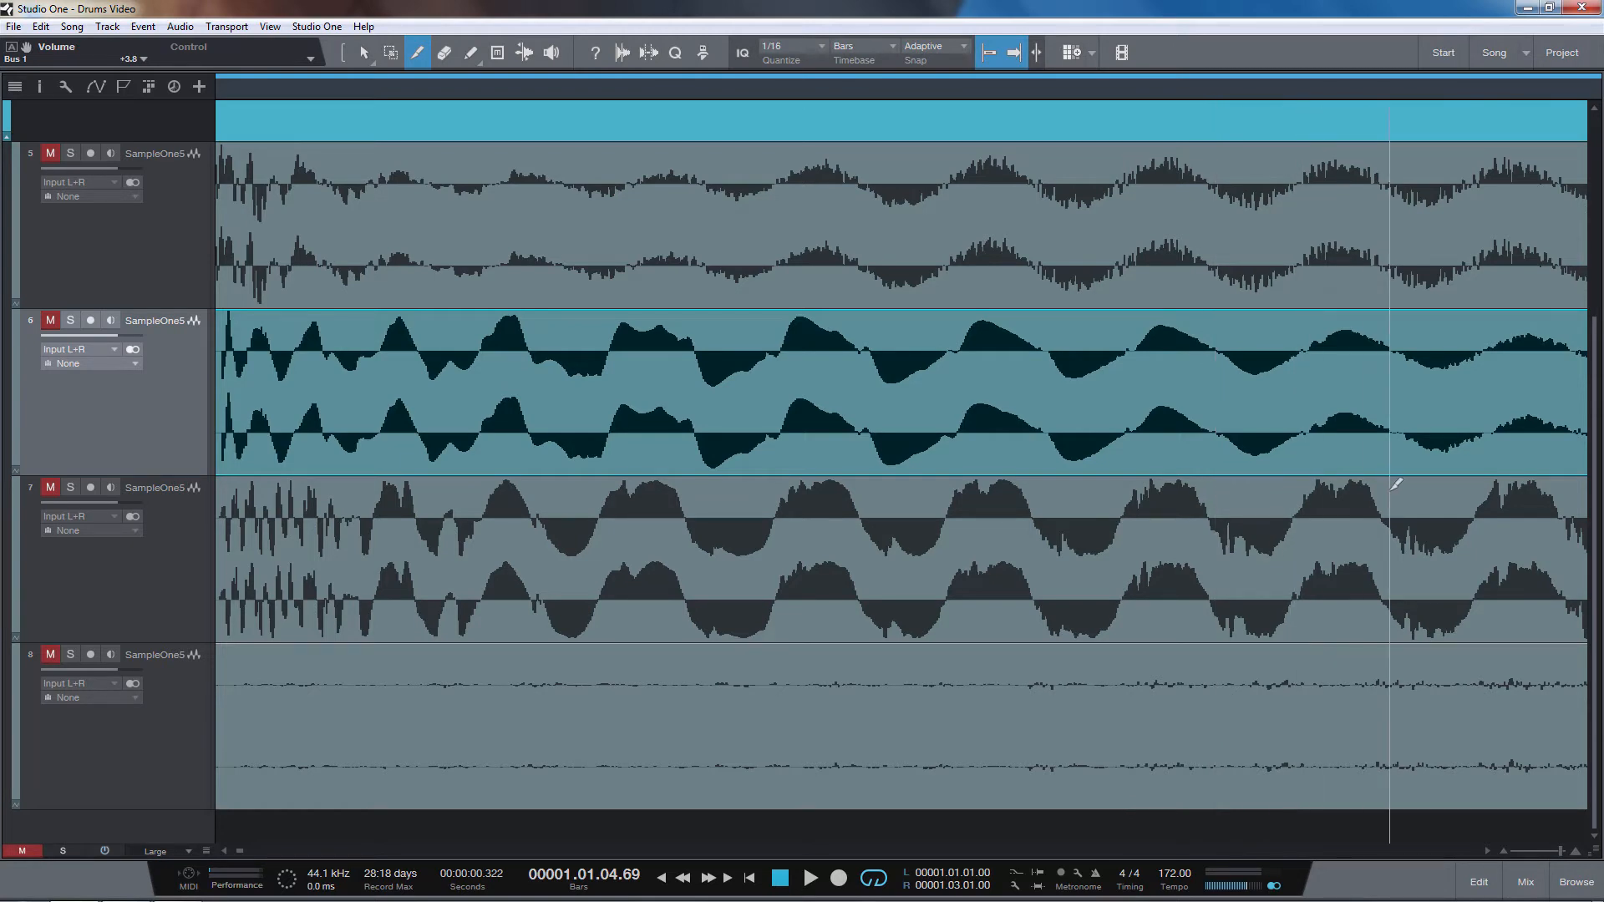
pyautogui.moveTo(1145, 89); pyautogui.dragTo(929, 29)
pyautogui.scroll(4, 524, 309)
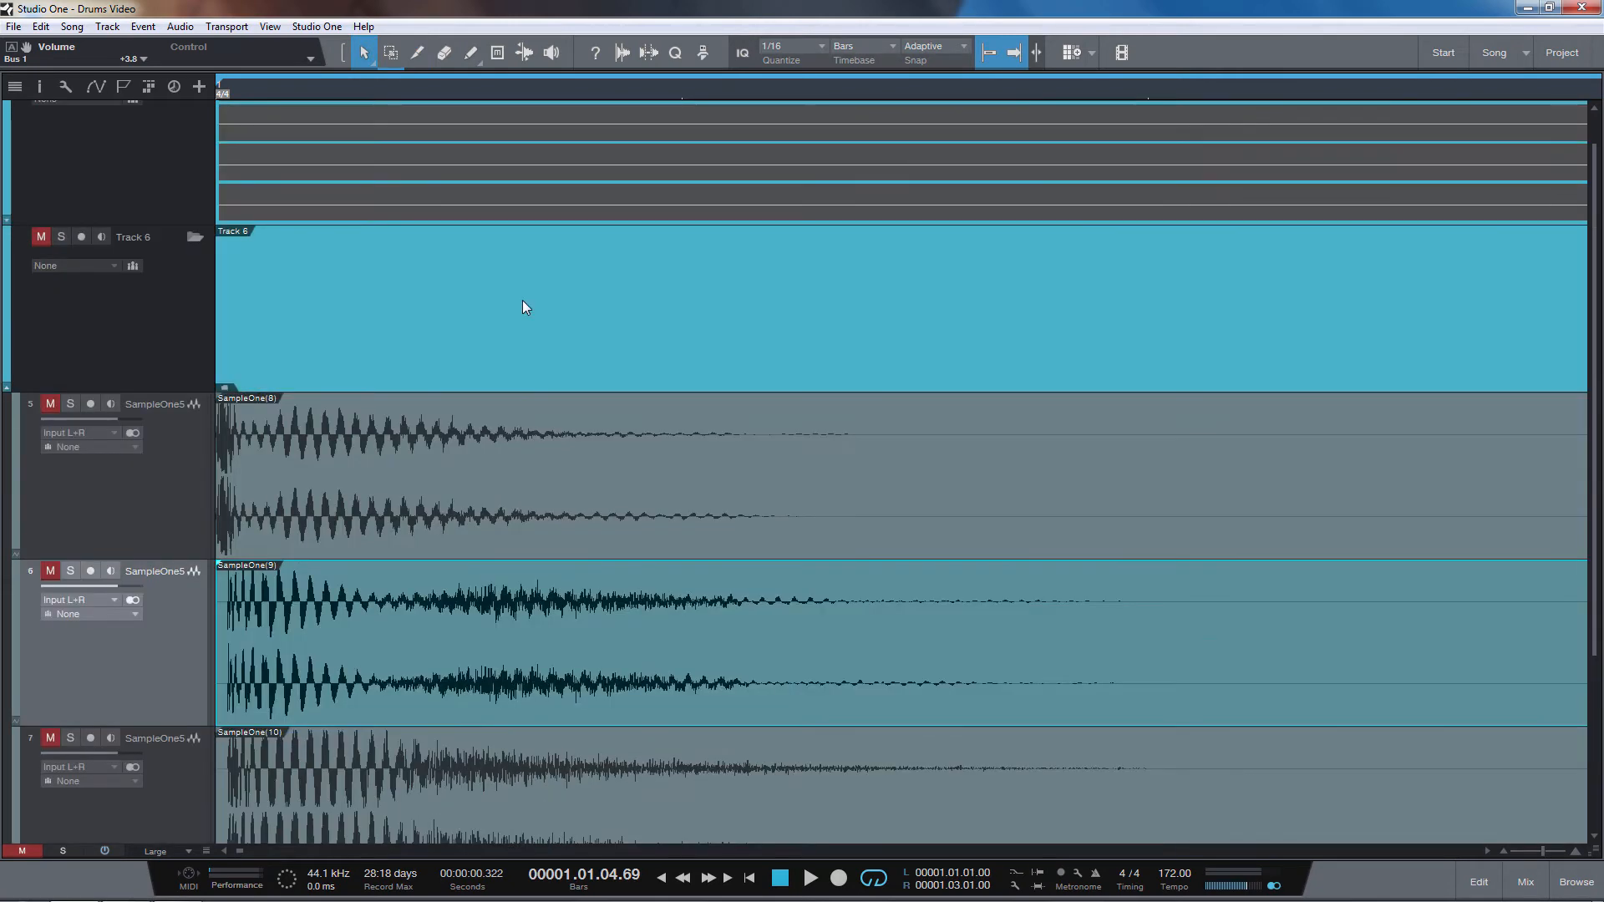
pyautogui.scroll(-4, 521, 298)
# Open Bus 1's FabFilter Pro-Q 2 from the enlarged mixer, move its window clear of the track list and hide the mixer
pyautogui.press('F3')
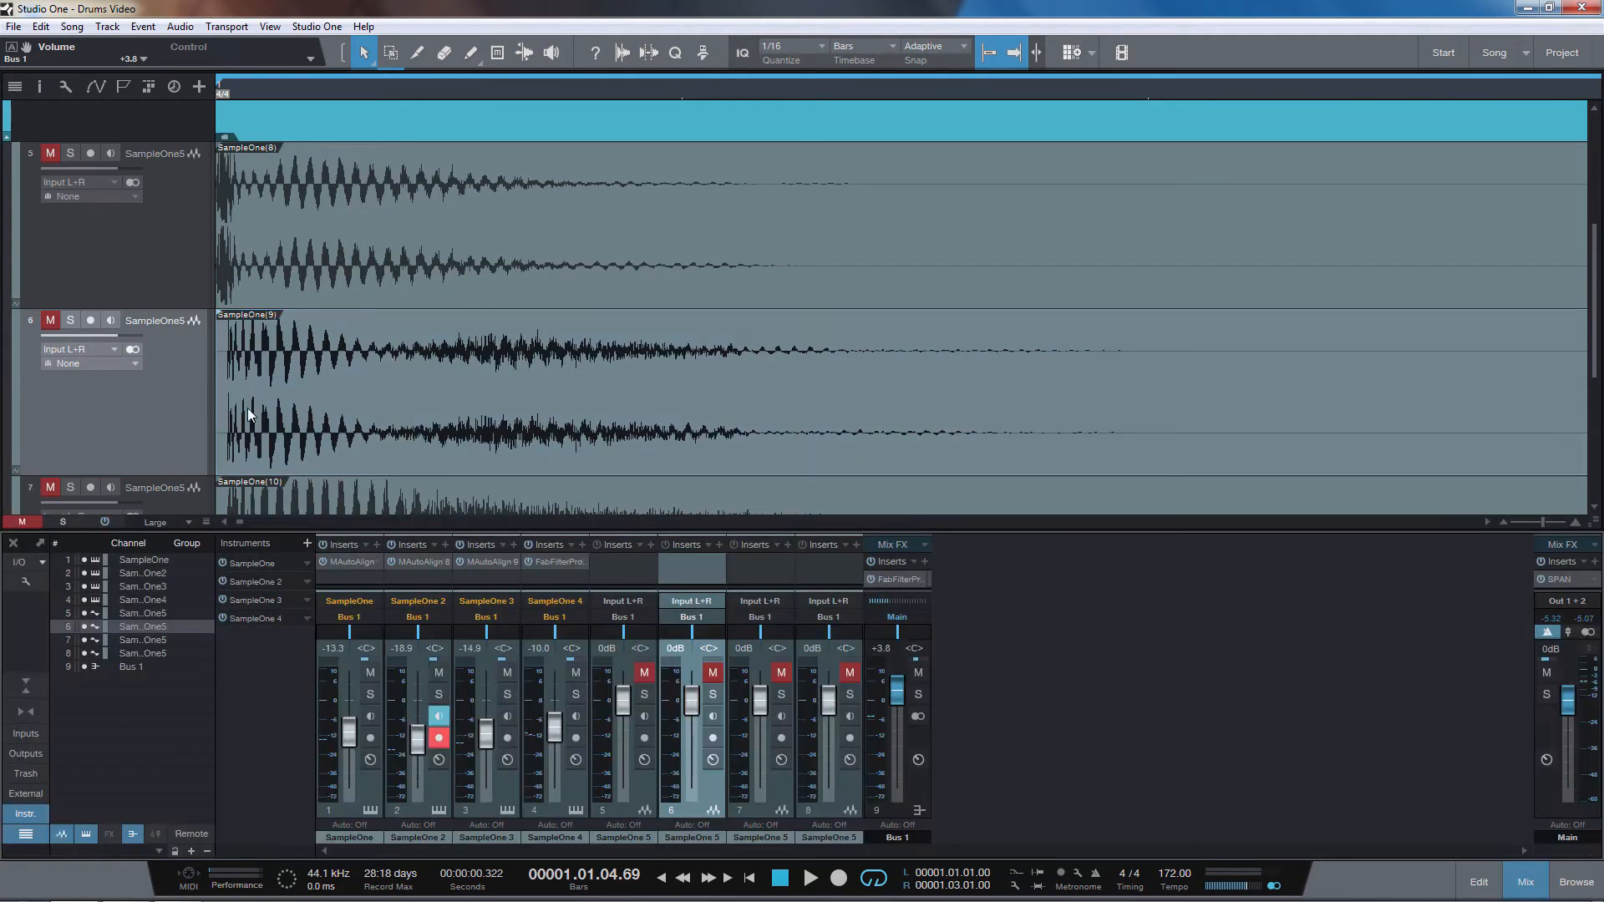
pyautogui.moveTo(884, 531); pyautogui.dragTo(884, 234)
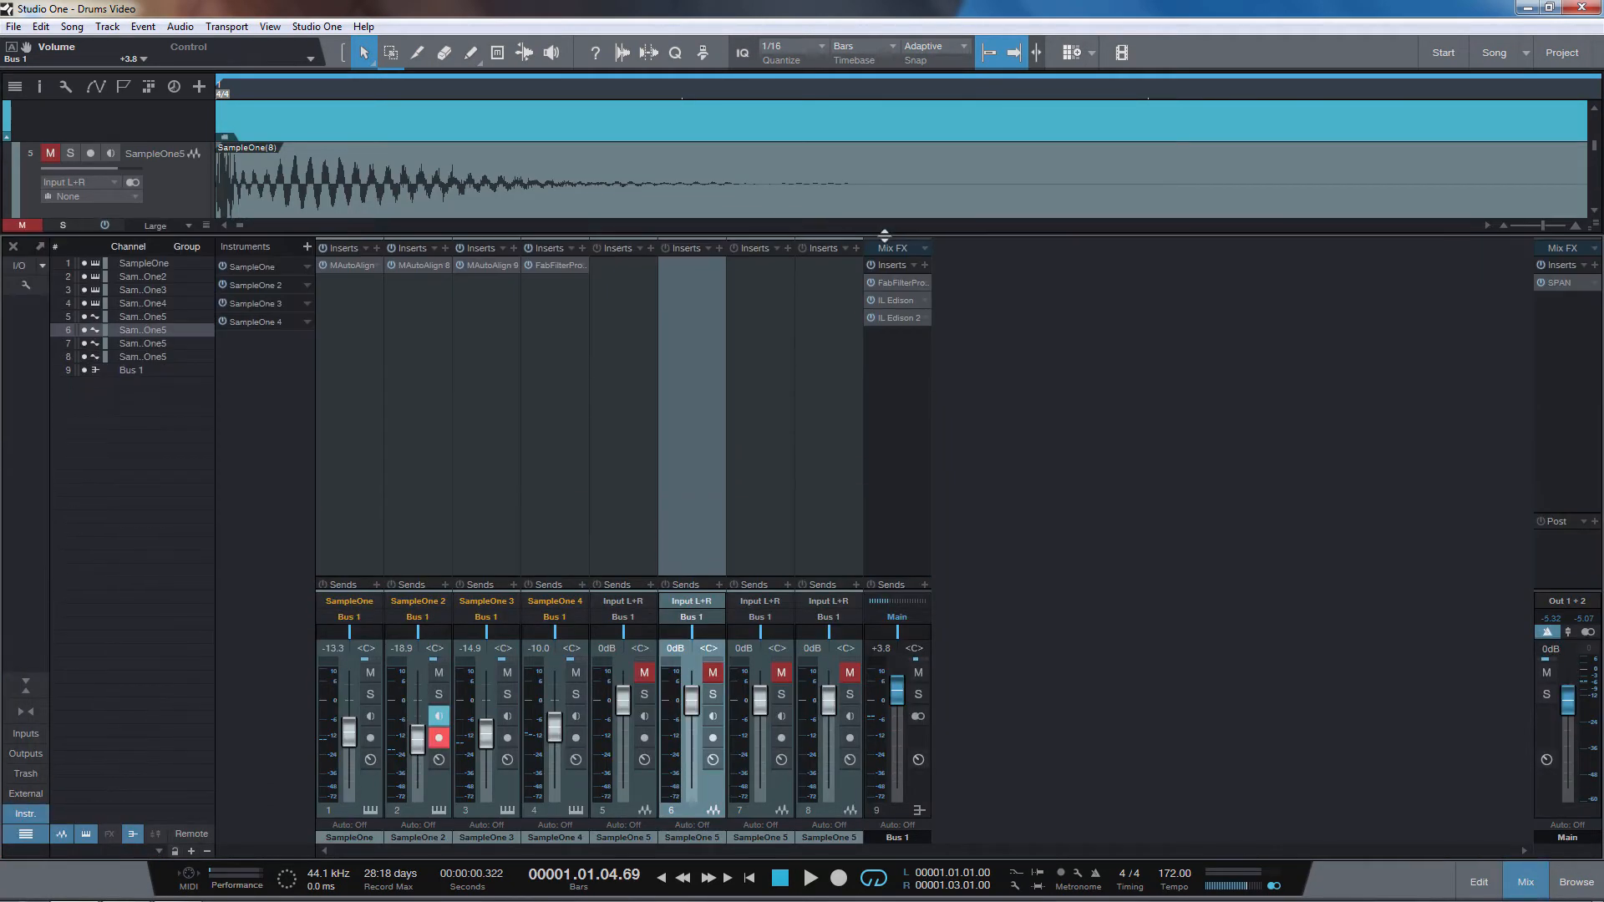
pyautogui.click(908, 283)
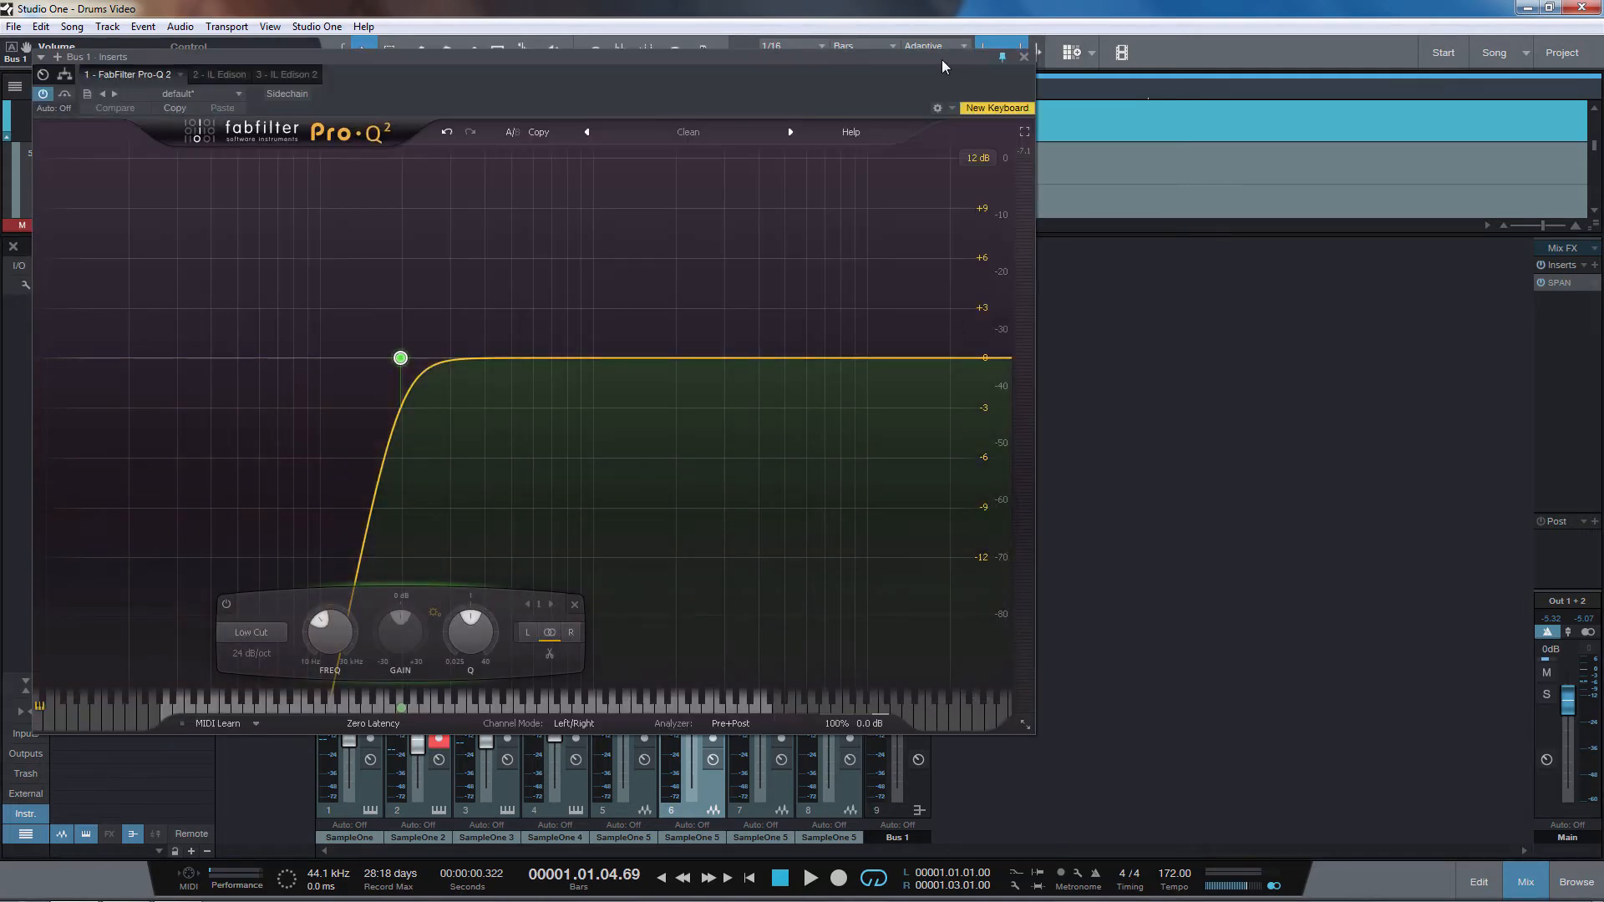
pyautogui.moveTo(940, 59); pyautogui.dragTo(1360, 391)
pyautogui.click(17, 247)
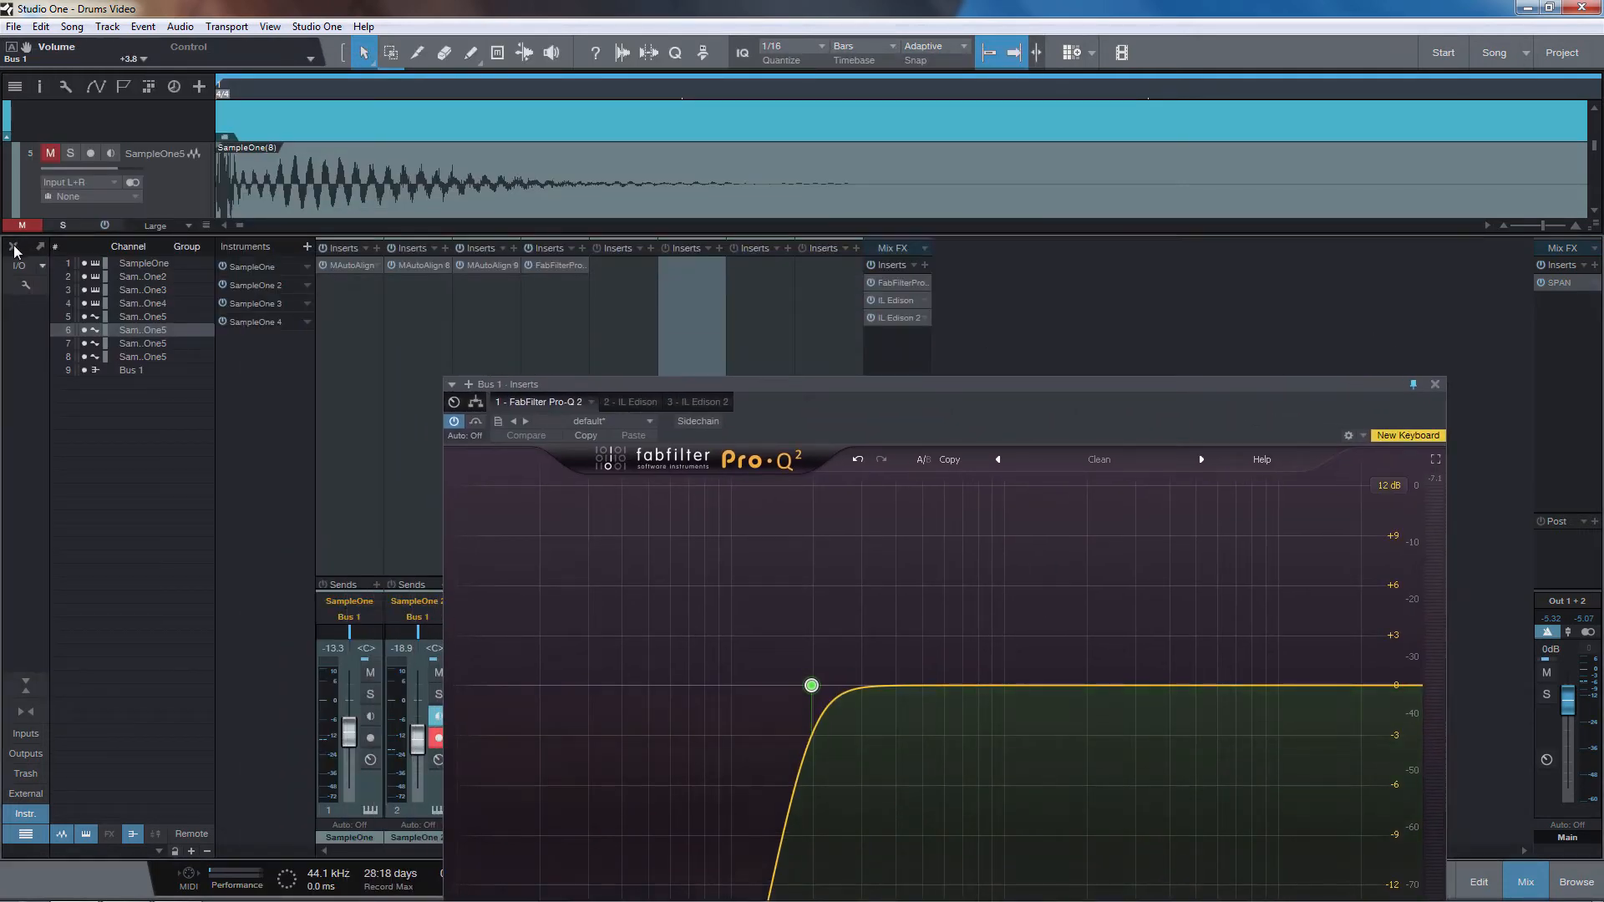
# Collapse the Track 6 folder, solo the Track 5 folder and play the snare through Bus 1's low cut
pyautogui.scroll(1, 105, 281)
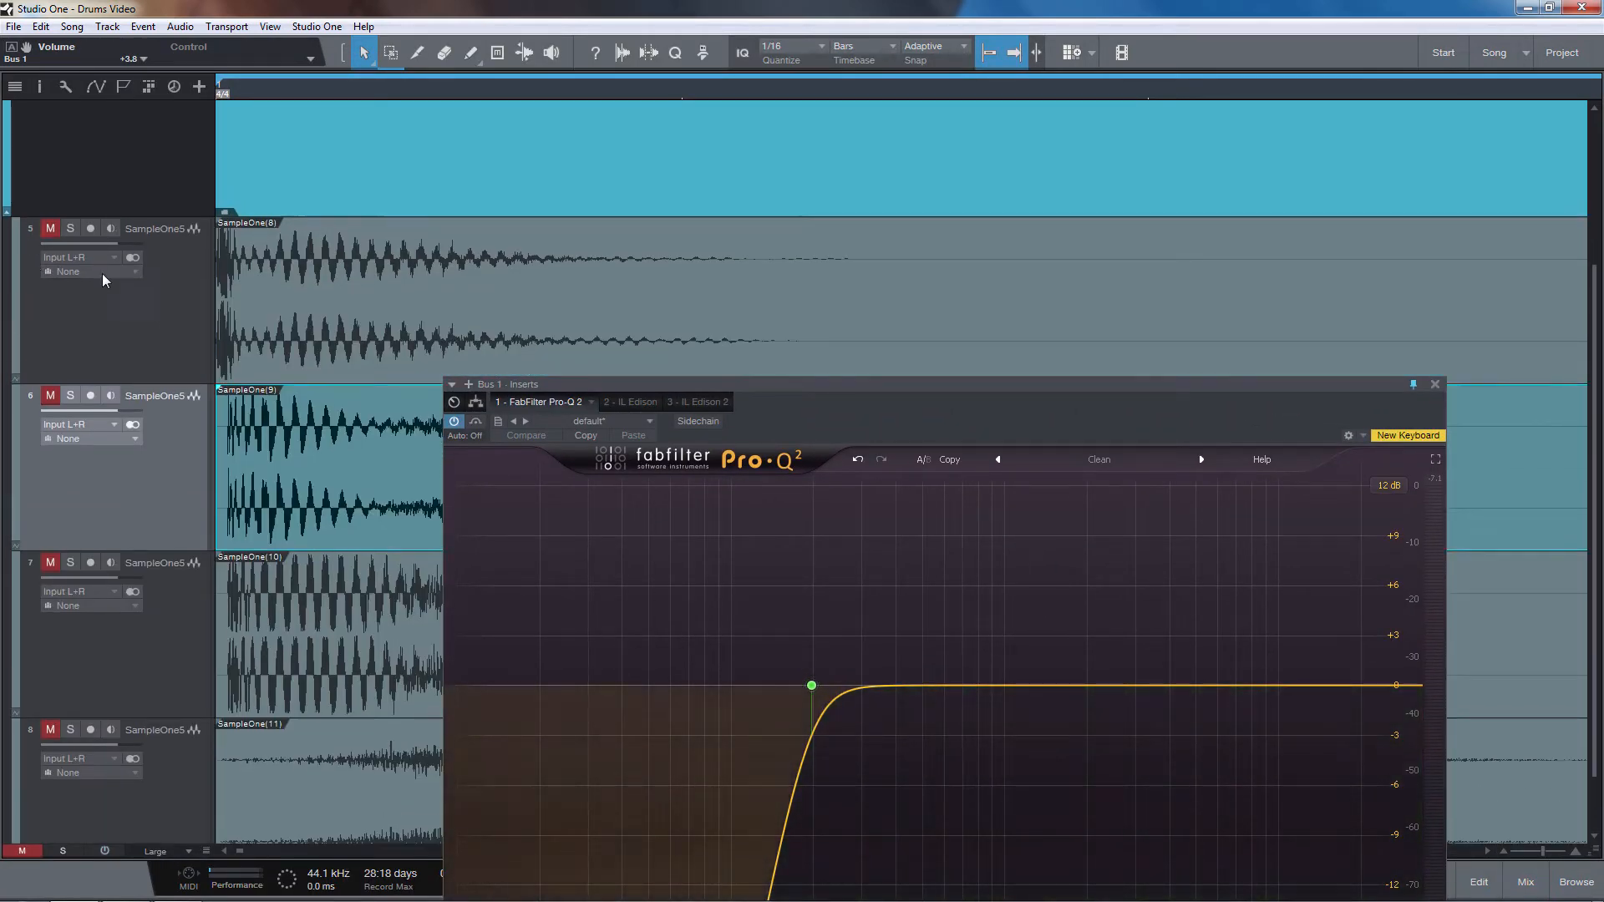
pyautogui.click(7, 212)
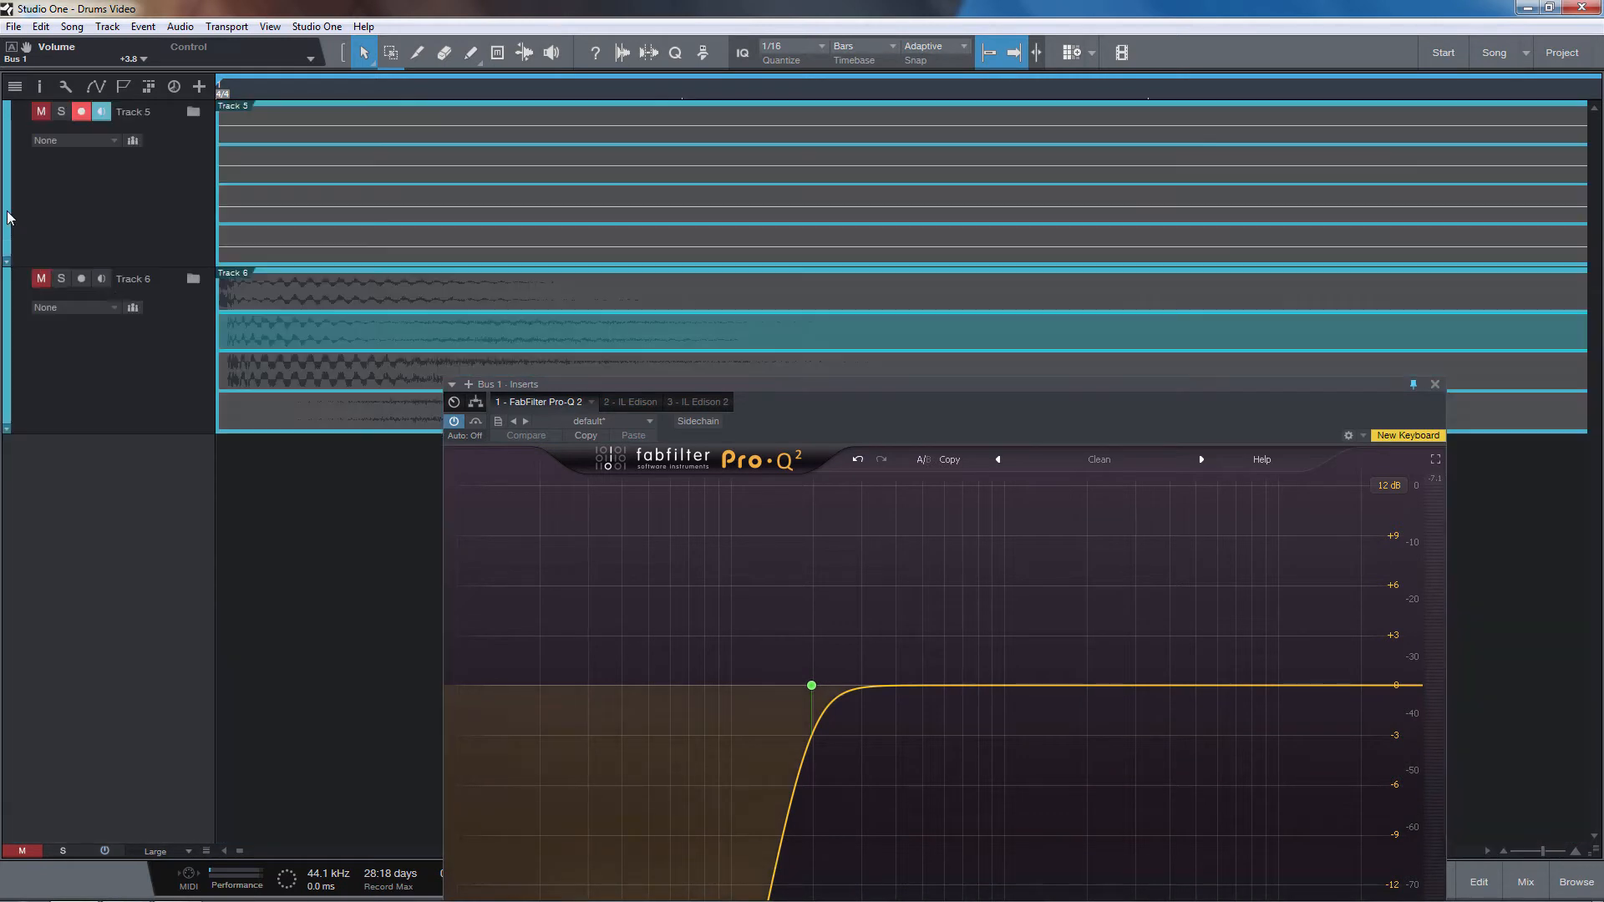
pyautogui.click(62, 112)
pyautogui.press('space')
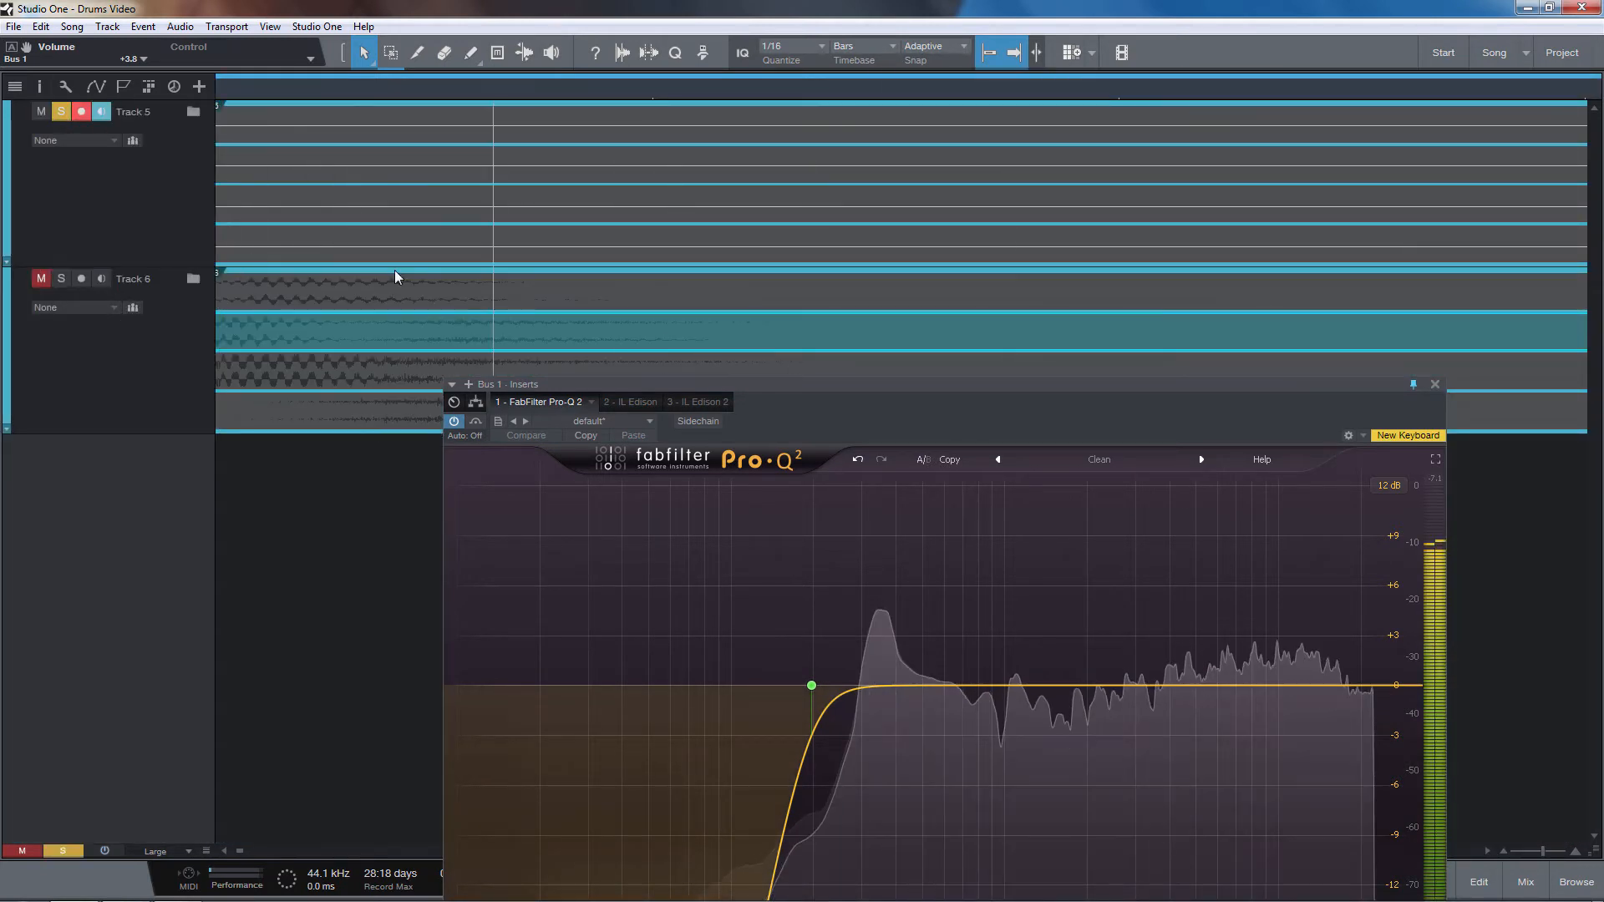
pyautogui.click(125, 239)
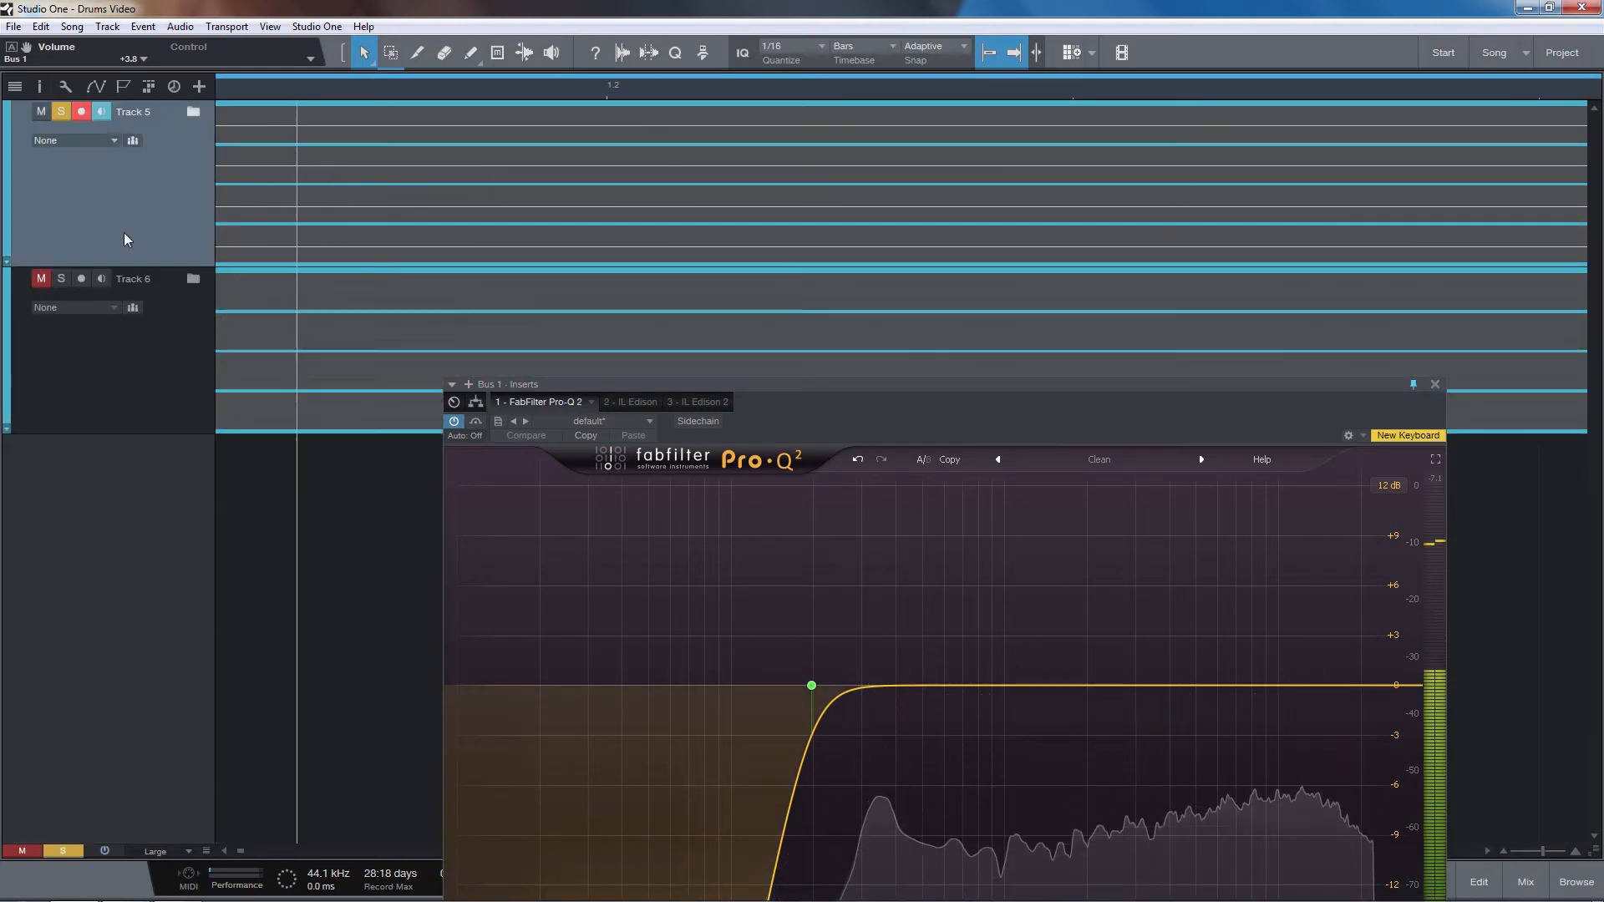
# Expand the Track 5 folder and reopen the mixer, placing Main's SPAN window beside Pro-Q 2
pyautogui.click(8, 260)
pyautogui.click(188, 342)
pyautogui.press('F3')
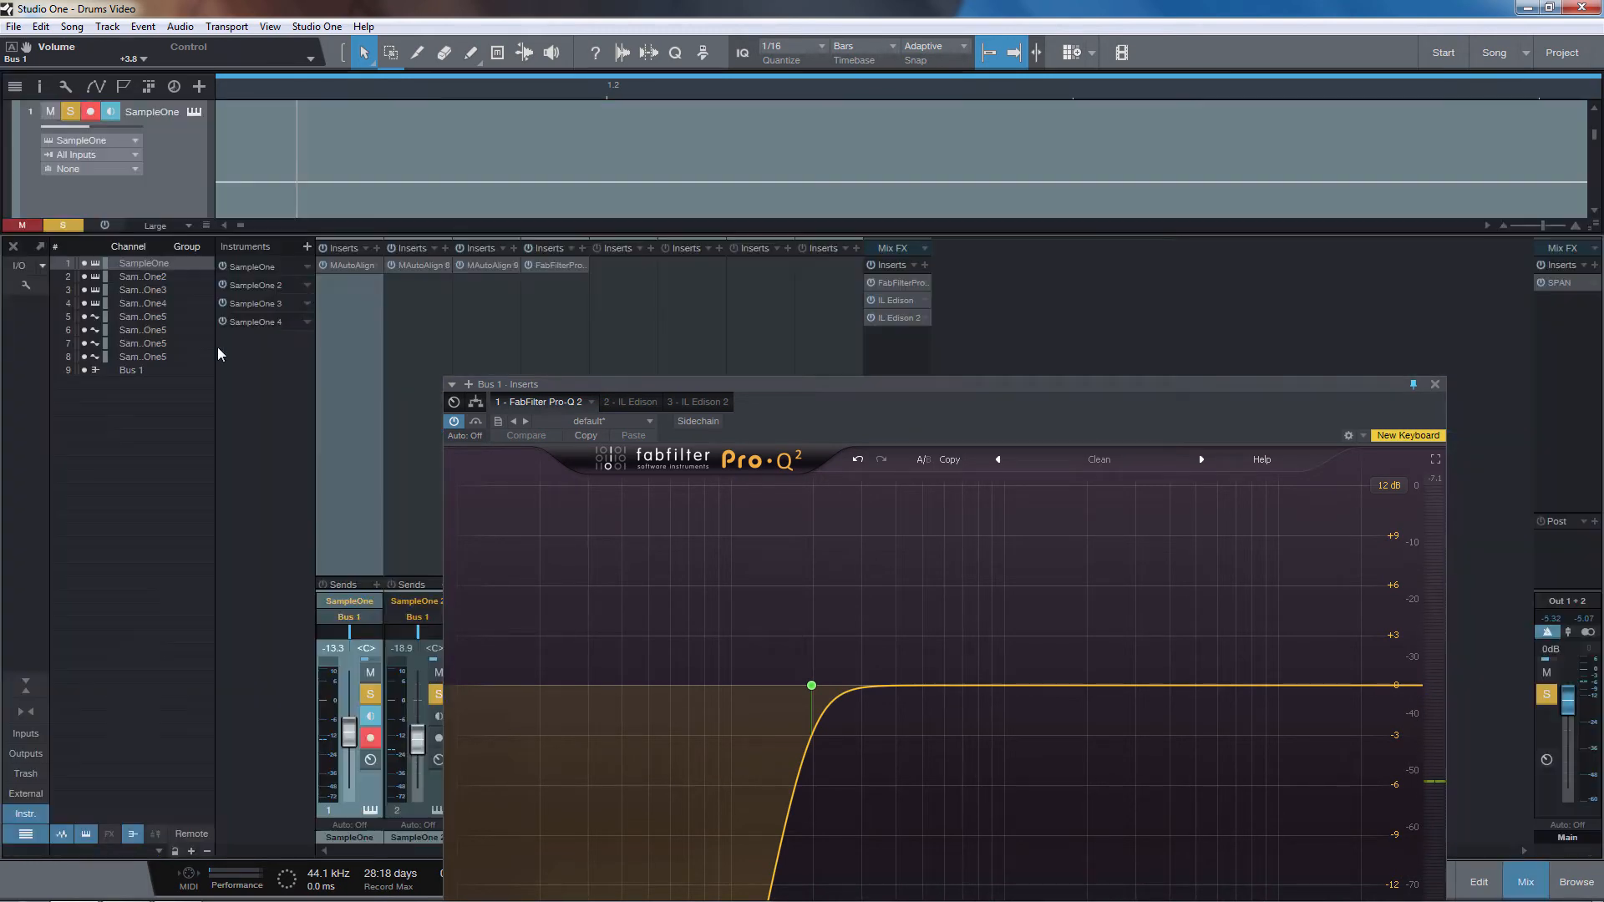
pyautogui.click(1559, 282)
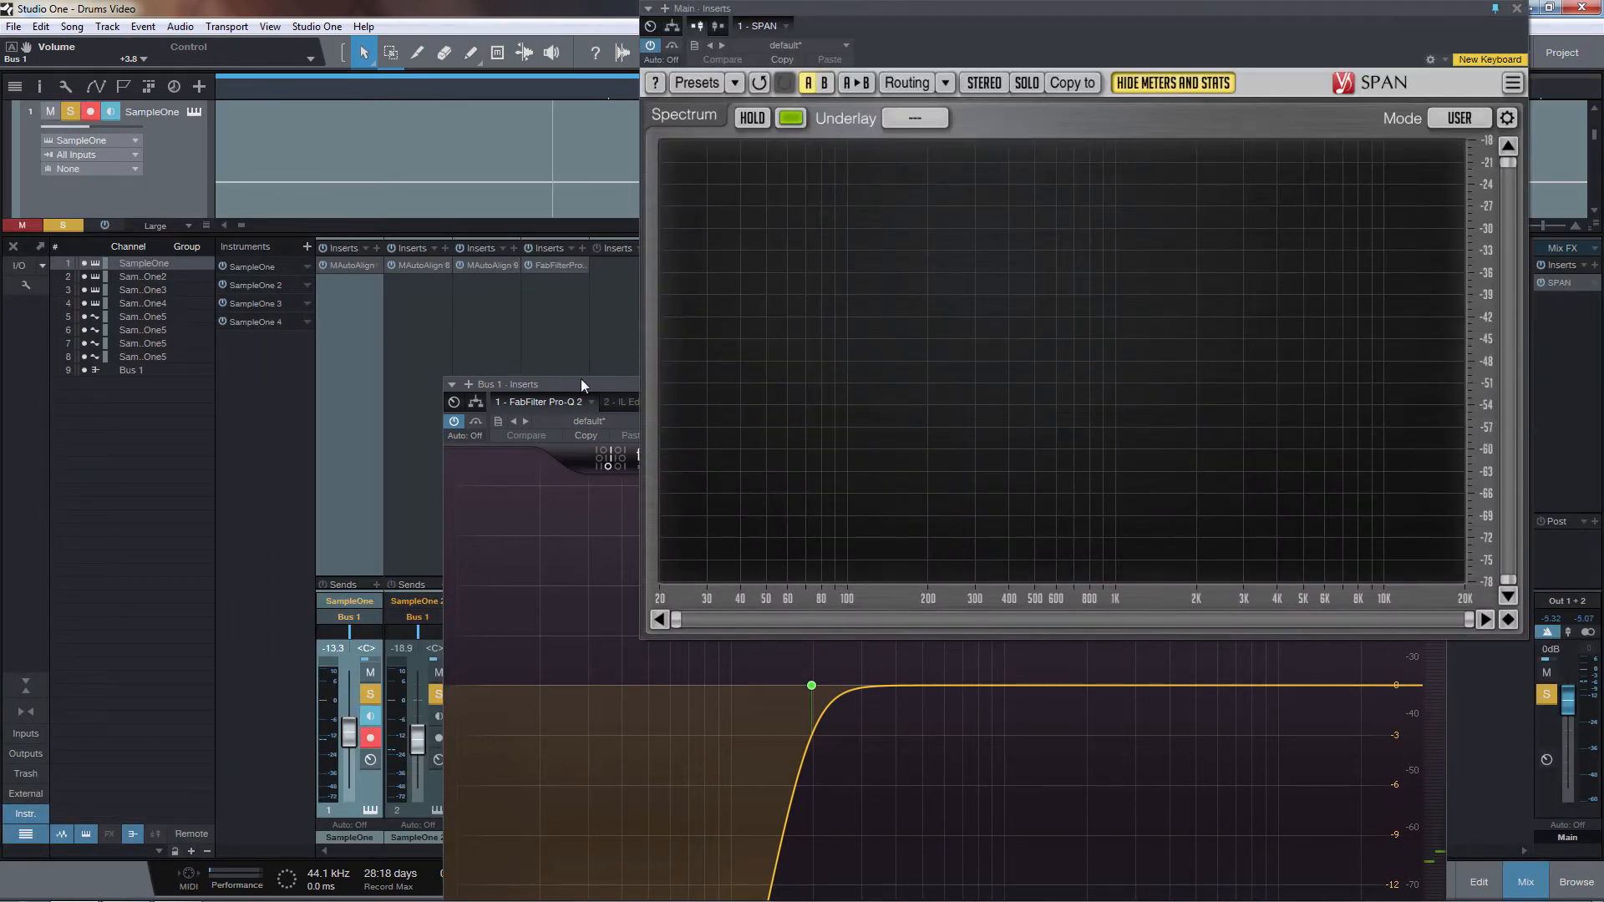
pyautogui.moveTo(580, 381); pyautogui.dragTo(246, 60)
pyautogui.moveTo(1176, 23); pyautogui.dragTo(1337, 22)
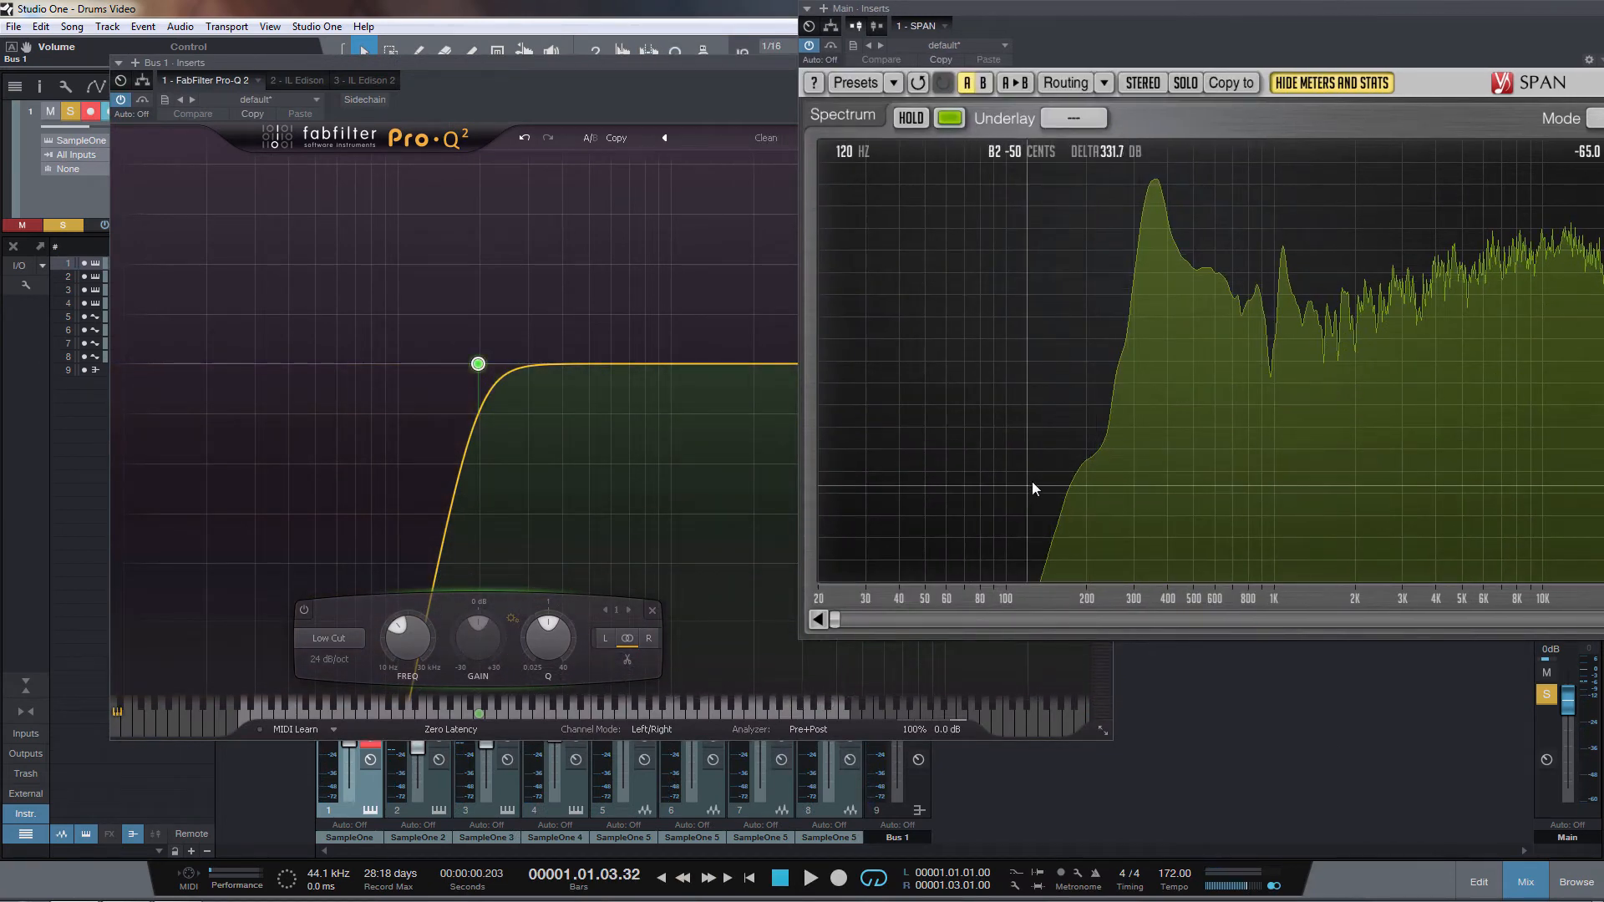
# Bypass Pro-Q 2 on Bus 1 and play the snare, examining the unfiltered low end in SPAN
pyautogui.click(121, 102)
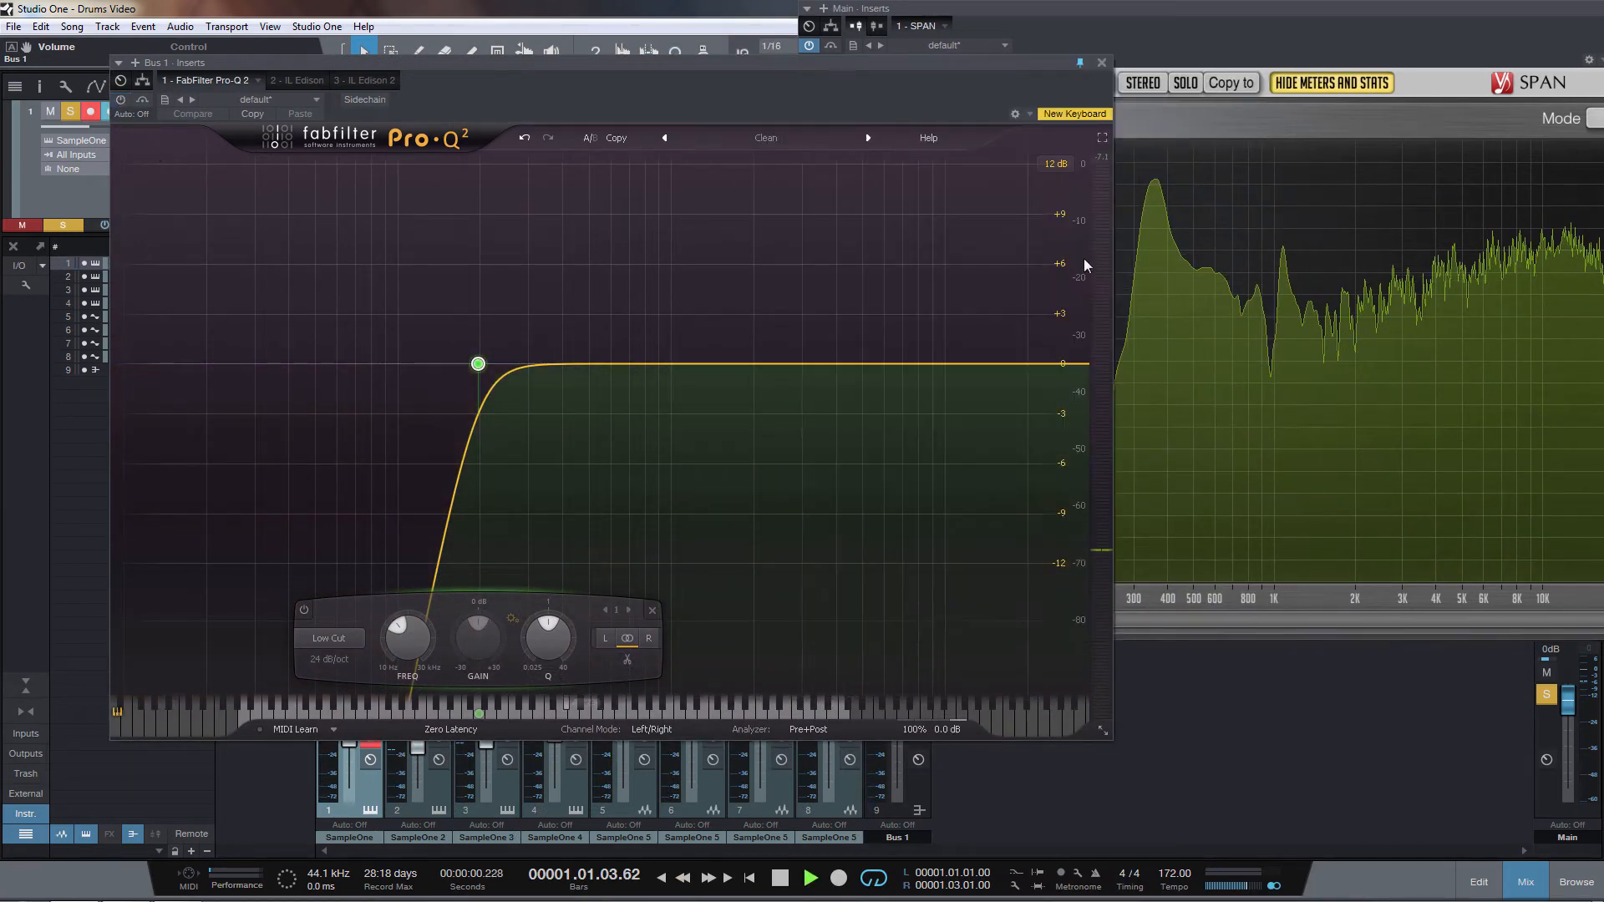
pyautogui.moveTo(1235, 33); pyautogui.dragTo(1118, 33)
pyautogui.press('space')
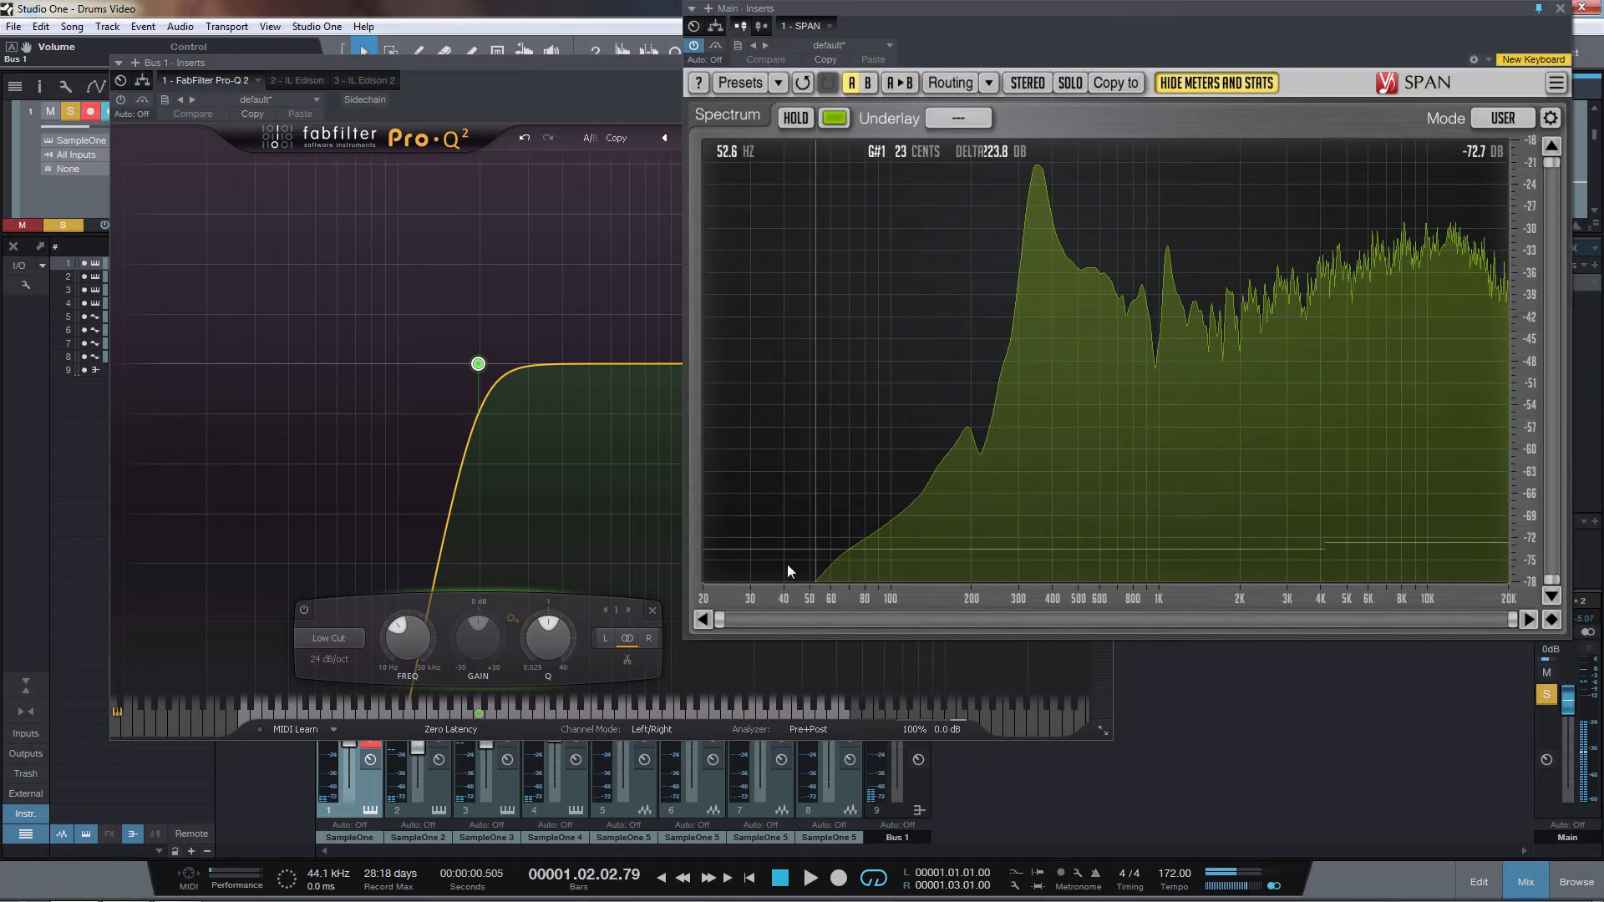
pyautogui.moveTo(1513, 619); pyautogui.dragTo(1247, 619)
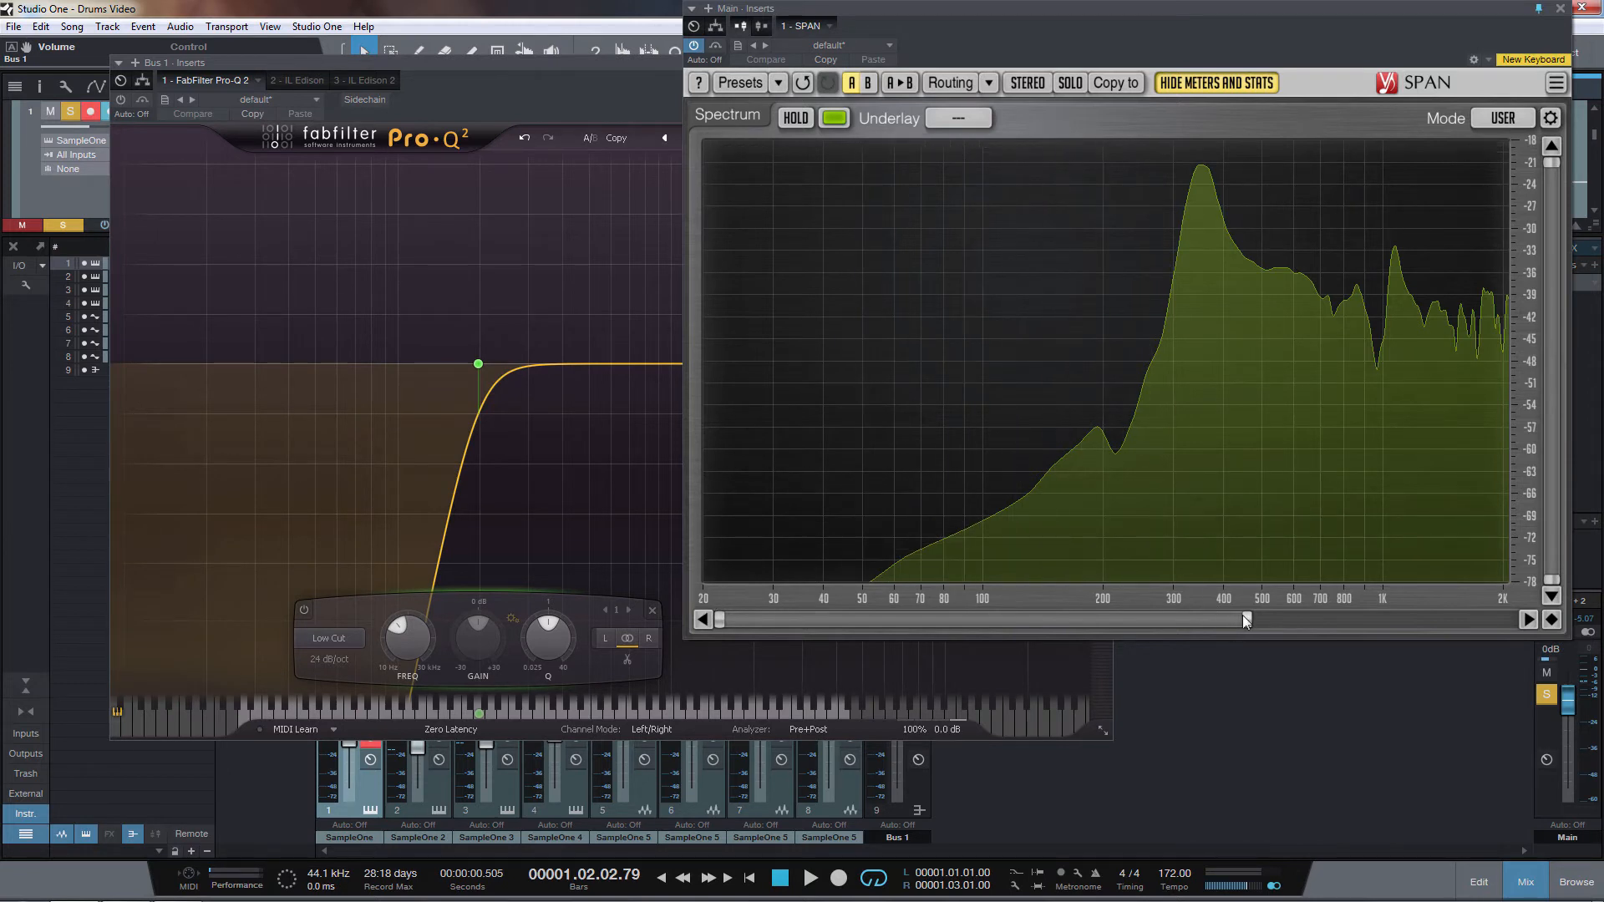
pyautogui.moveTo(1245, 619); pyautogui.dragTo(1509, 618)
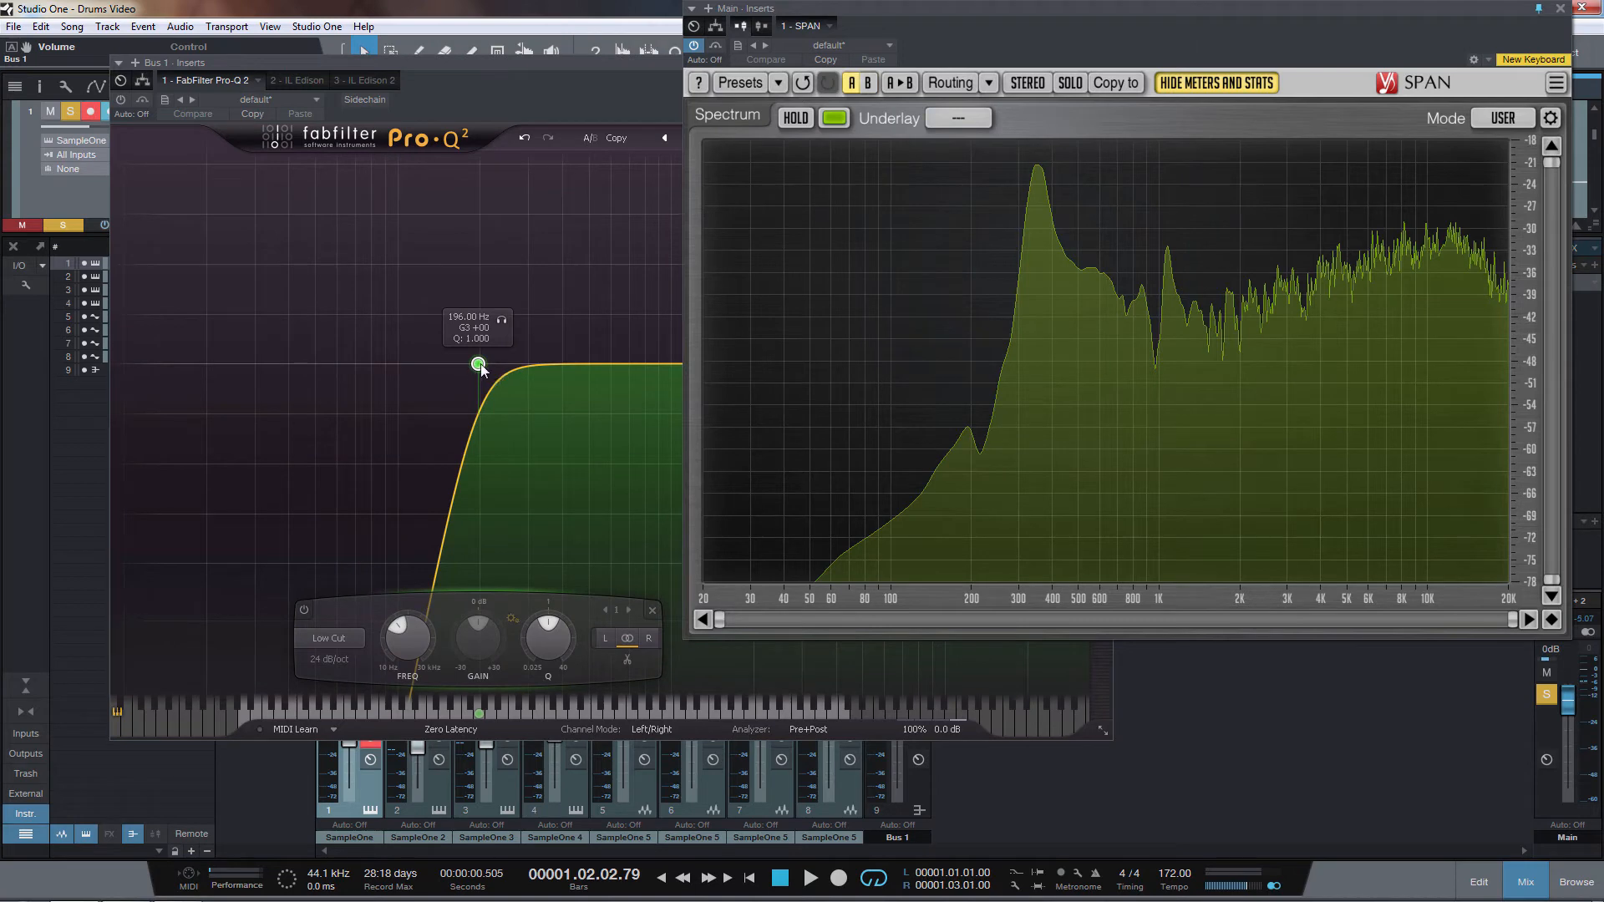
# Toggle the Pro-Q 2 low-cut band off and back on, playing the snare and watching SPAN
pyautogui.click(306, 609)
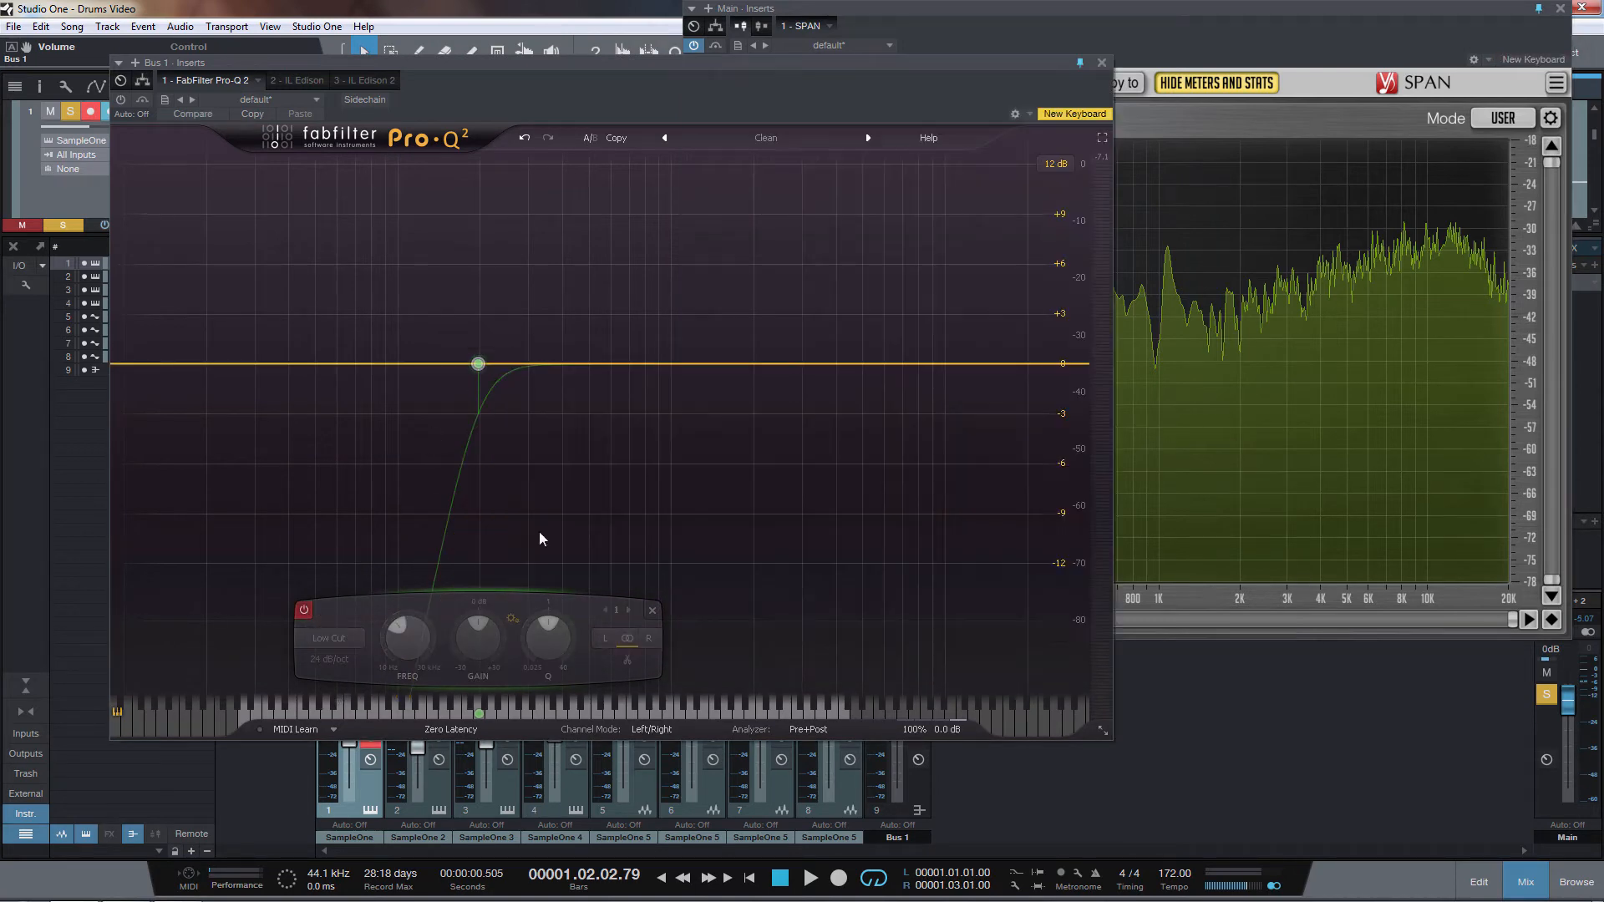
pyautogui.press('space')
pyautogui.click(312, 609)
pyautogui.click(1114, 481)
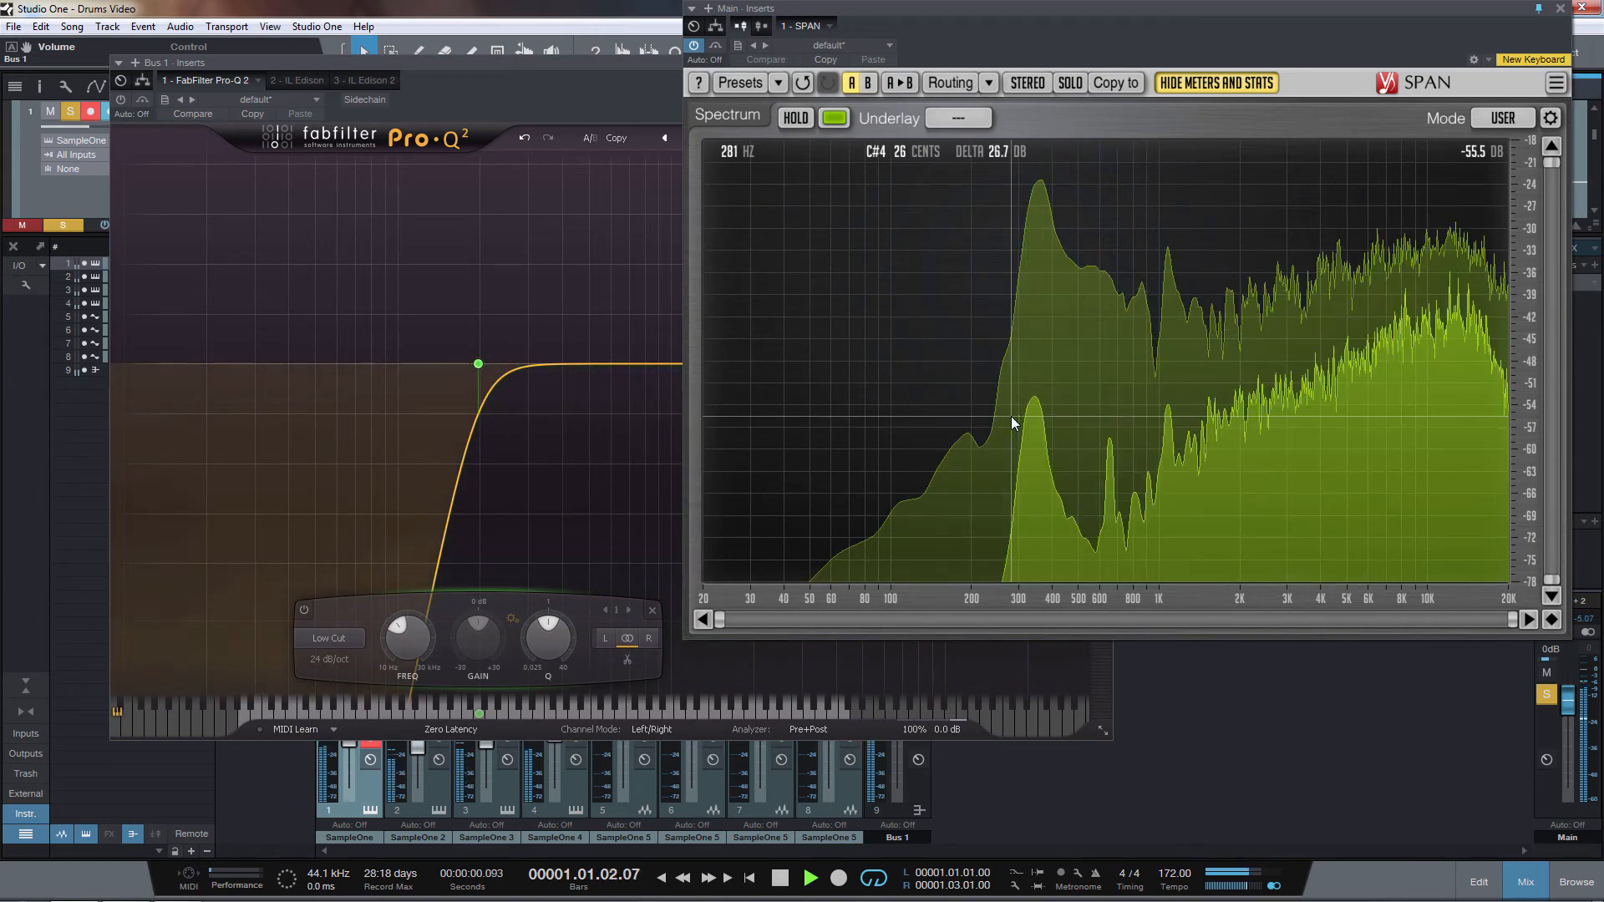
# Reactivate the Pro-Q 2 insert on Bus 1, check the filtered snare's spectrum in SPAN and close the analyzer
pyautogui.moveTo(598, 63); pyautogui.dragTo(970, 263)
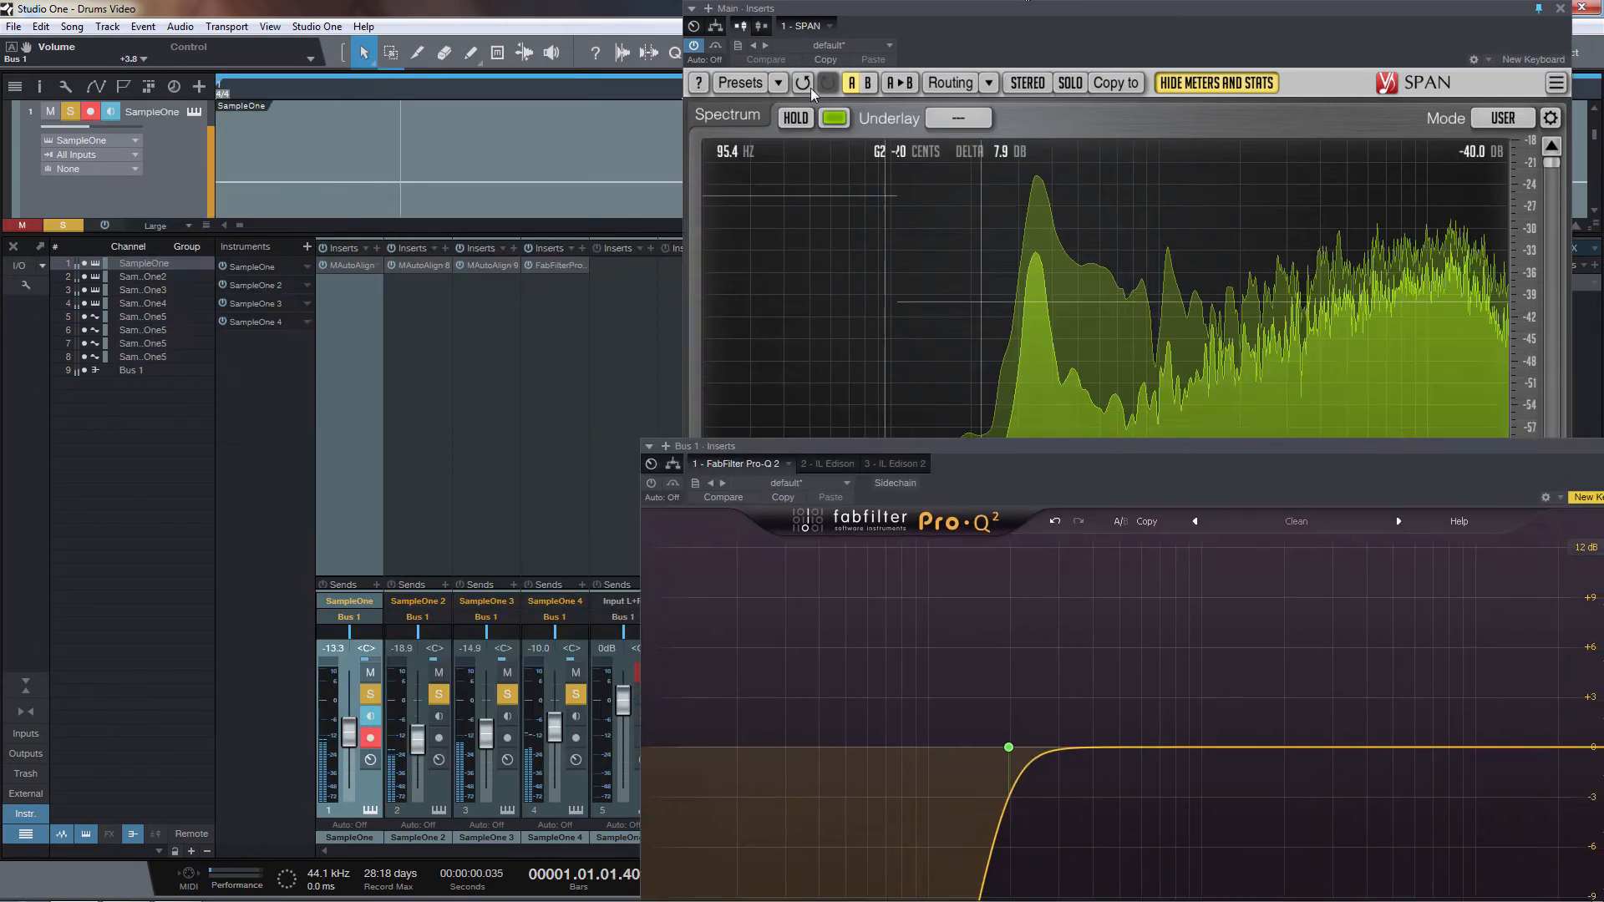
pyautogui.moveTo(840, 9); pyautogui.dragTo(1160, 56)
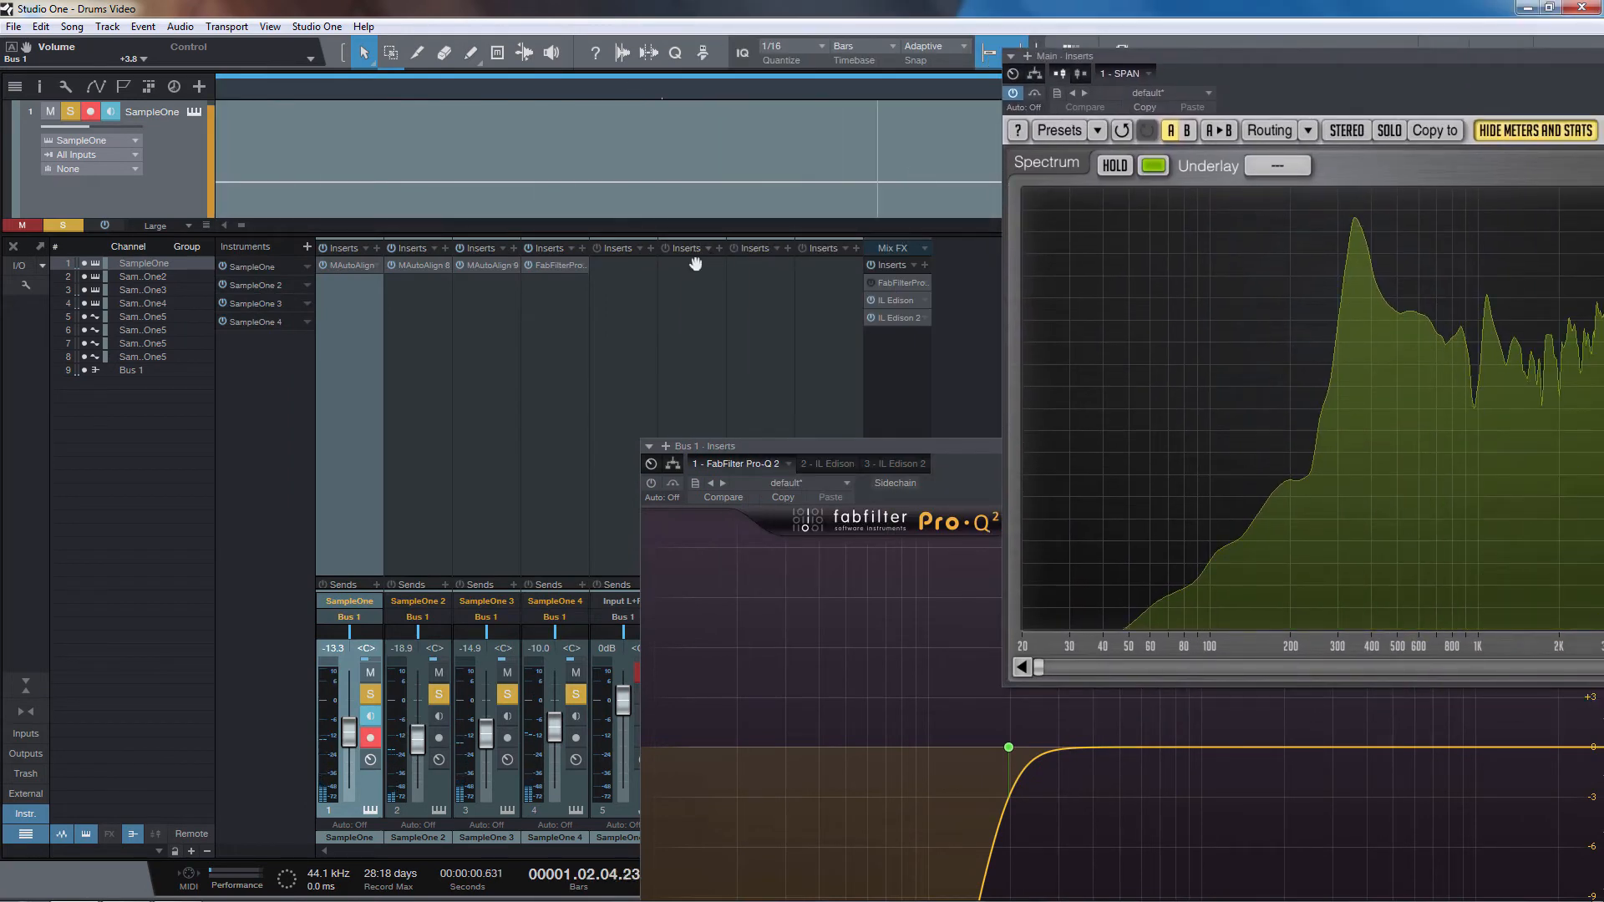
pyautogui.click(870, 282)
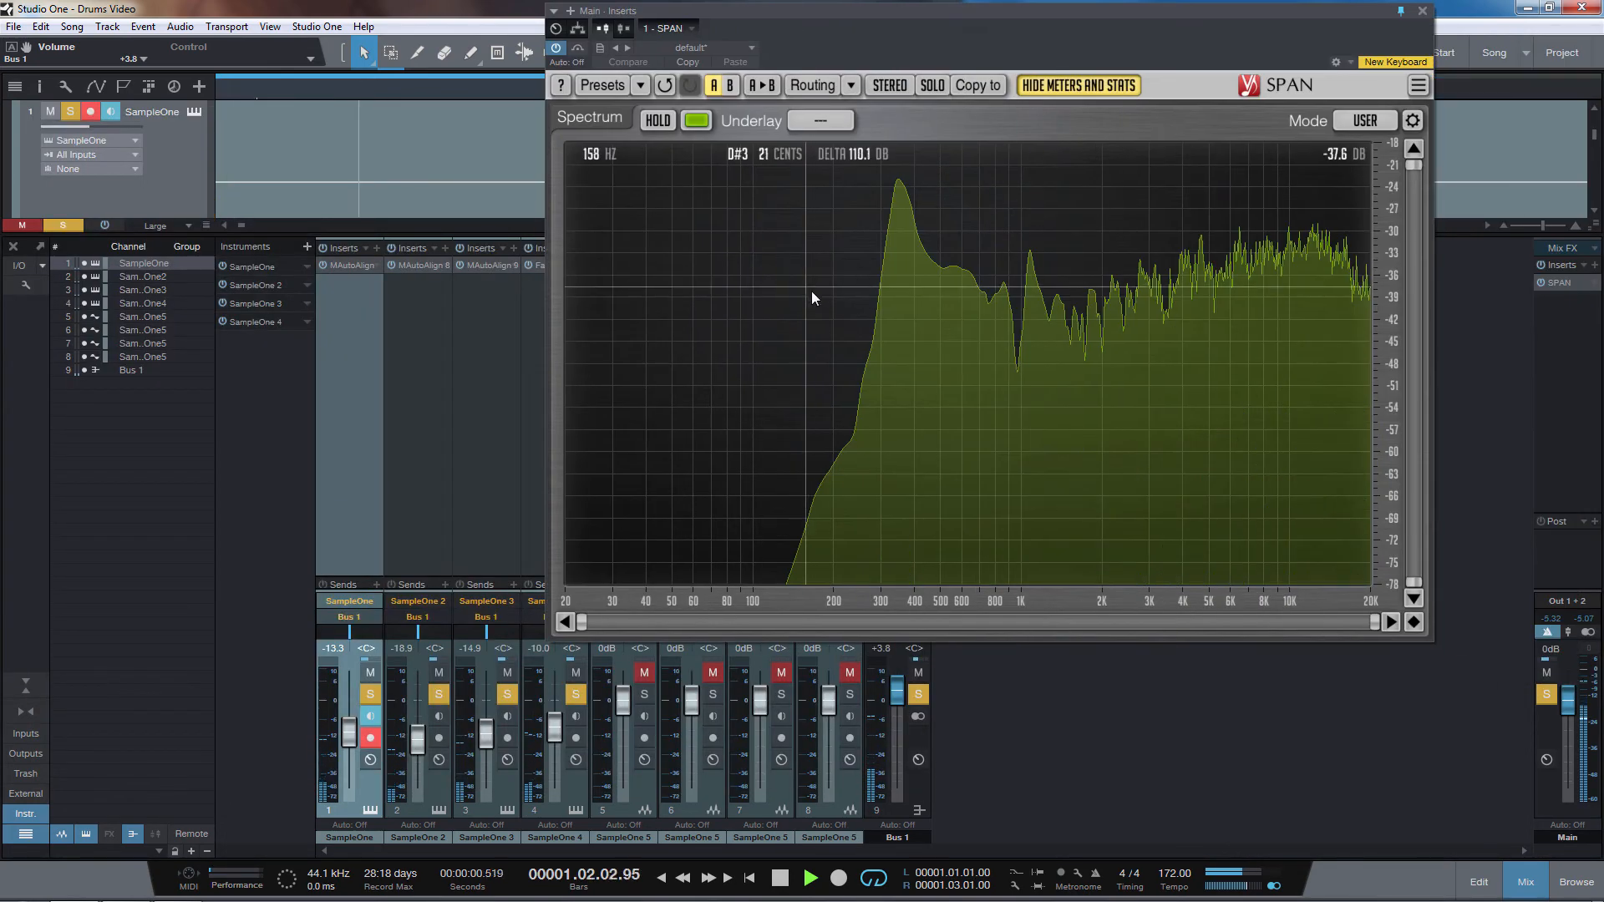
pyautogui.press('space')
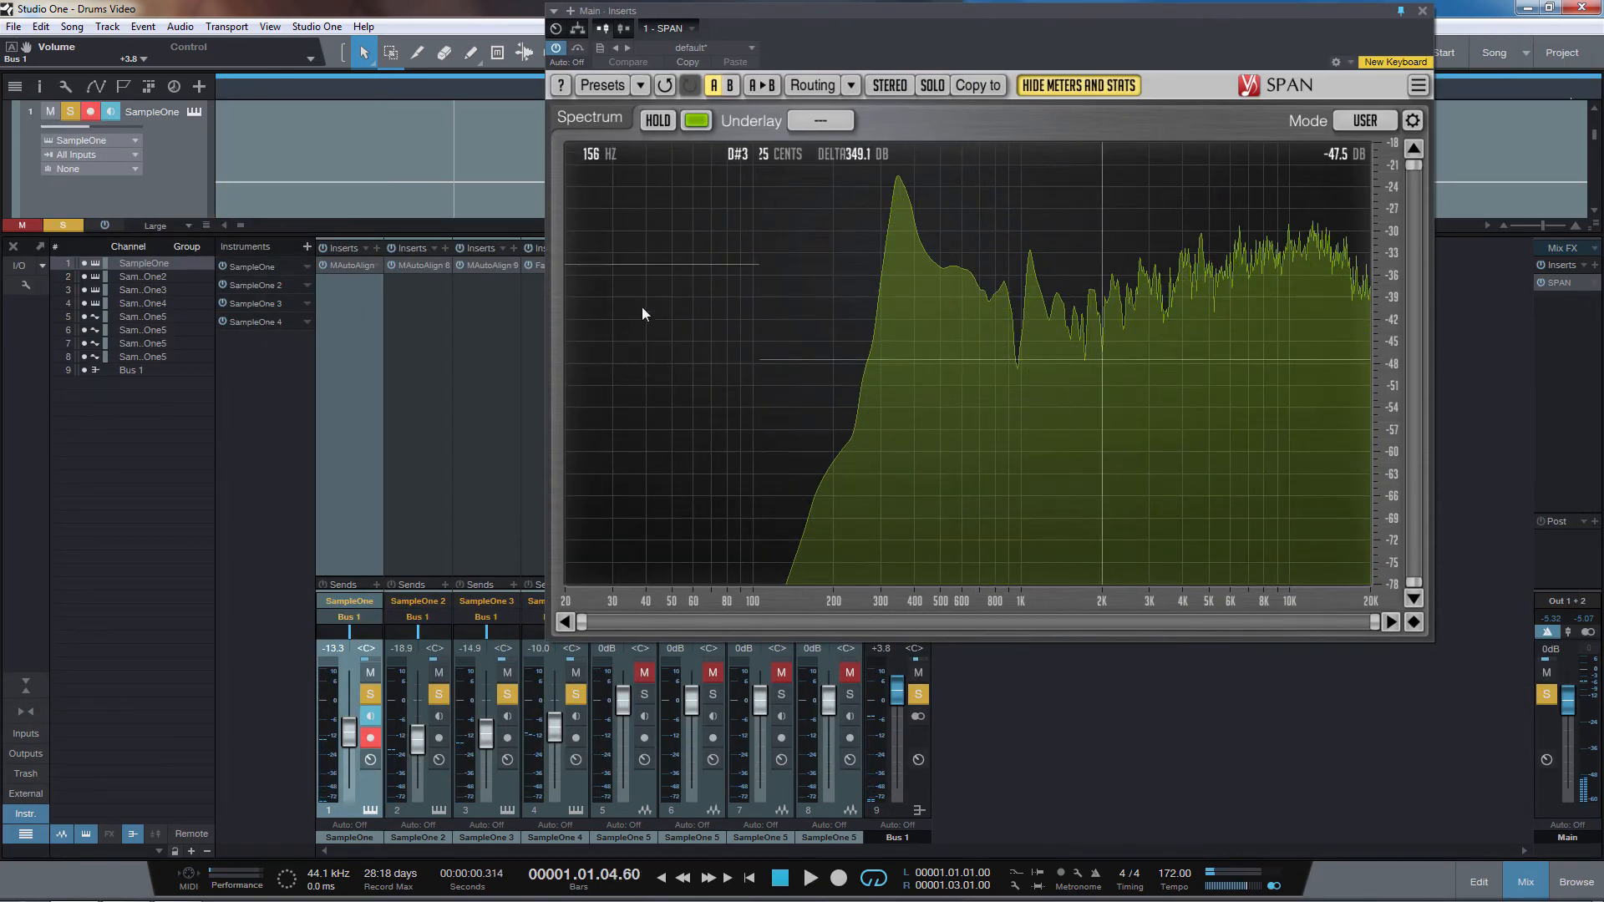
pyautogui.click(1423, 11)
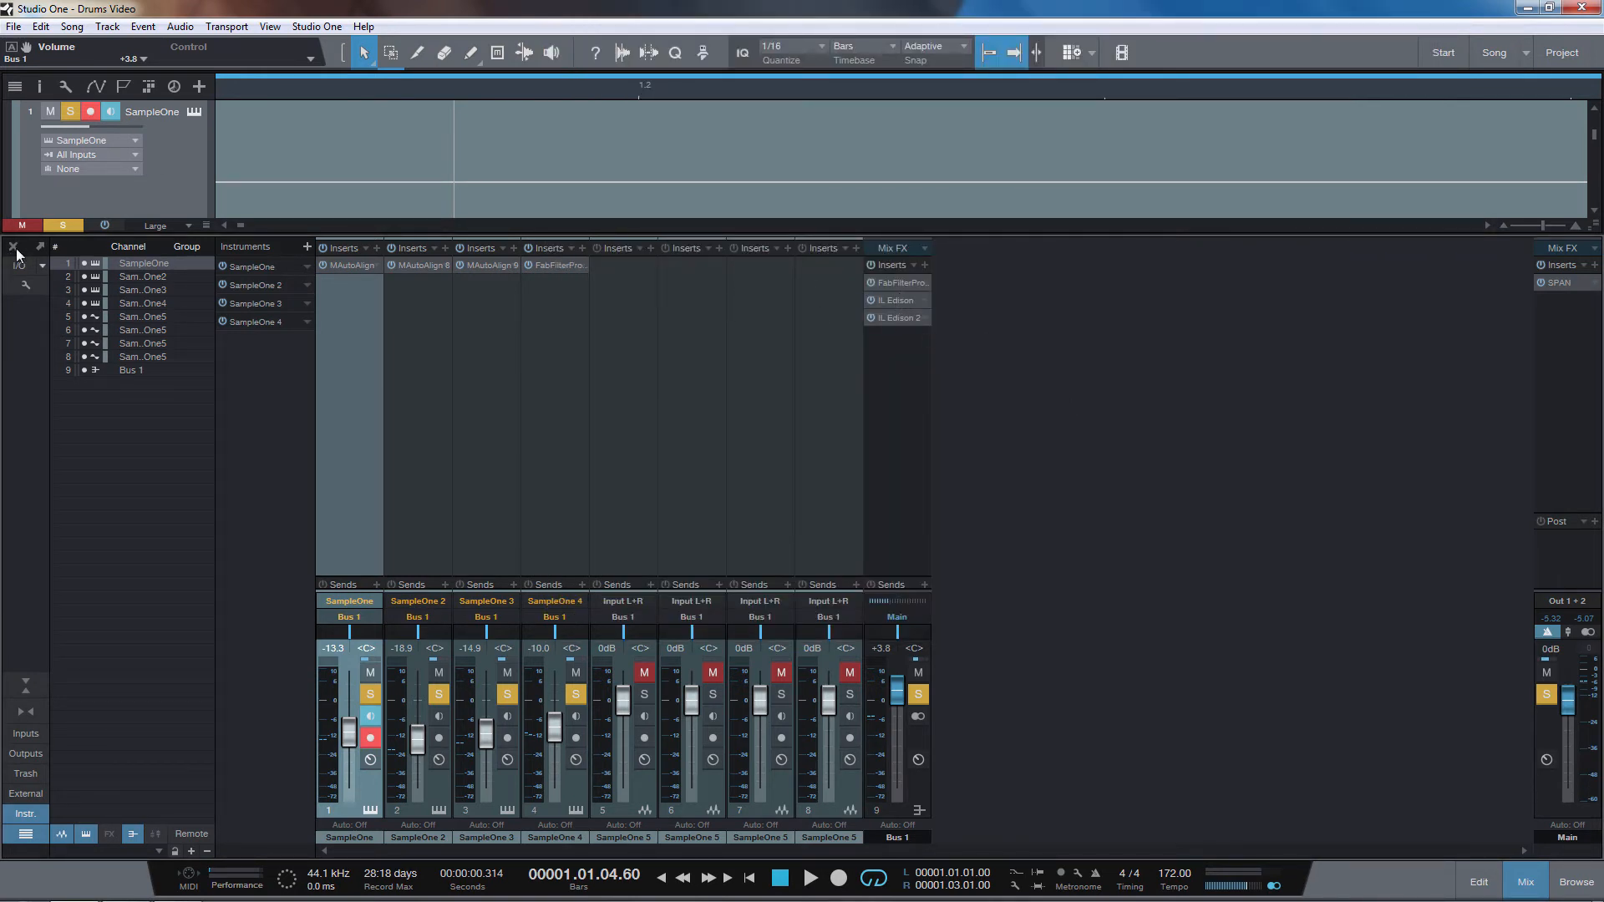
# Open the first IL Edison insert on Bus 1, enlarge its window to show the recorded snare and hide the mixer
pyautogui.click(903, 303)
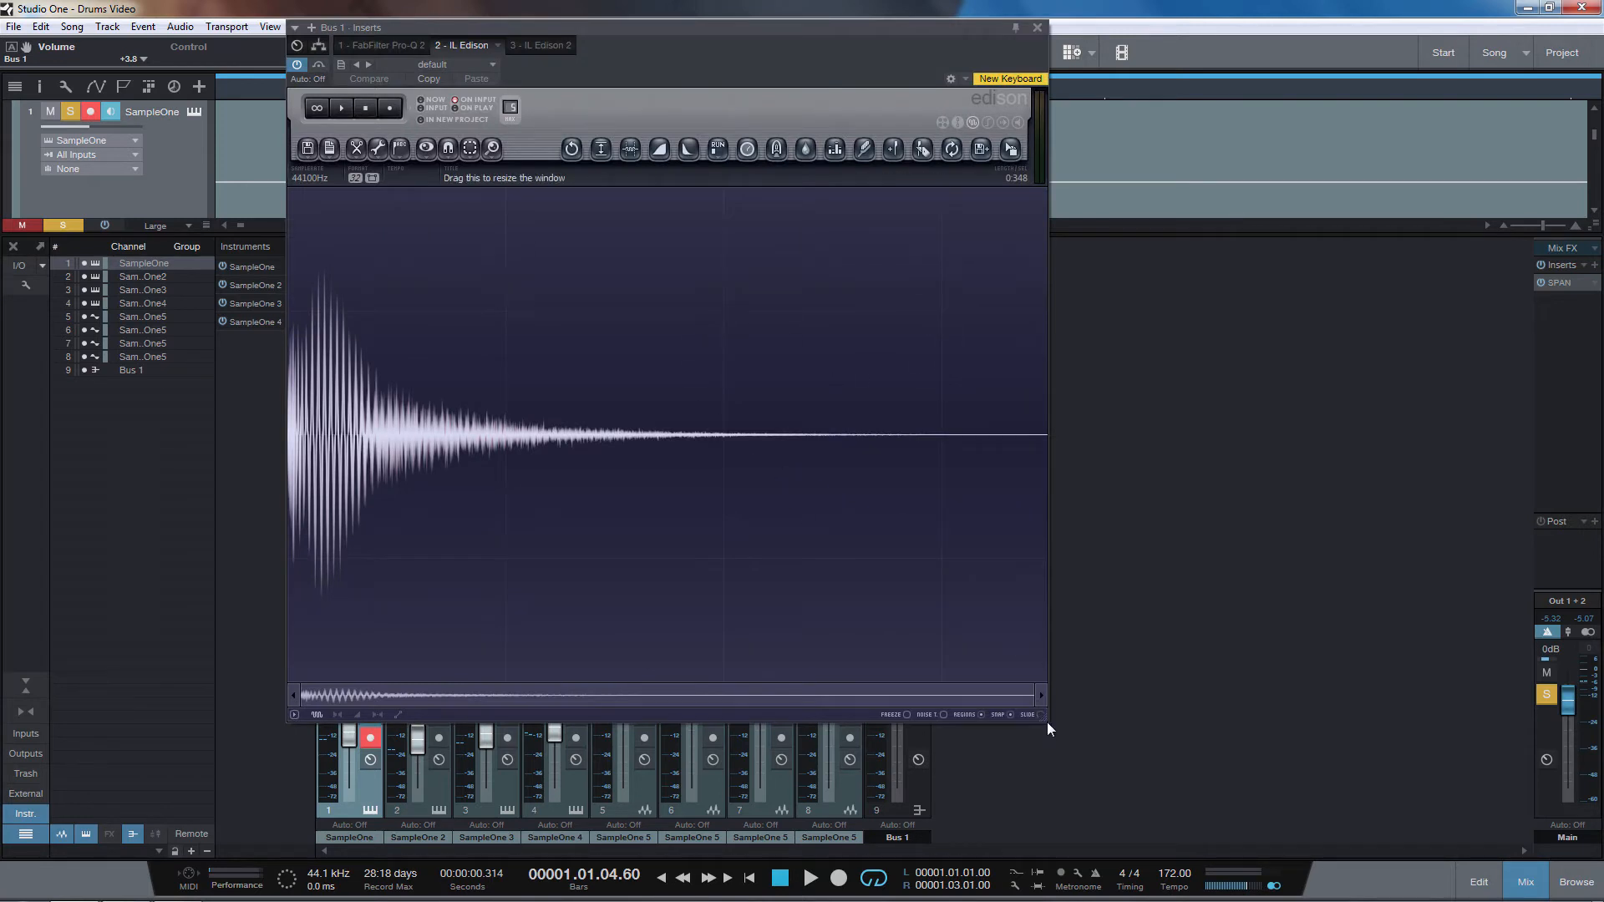
pyautogui.moveTo(1044, 721); pyautogui.dragTo(1573, 646)
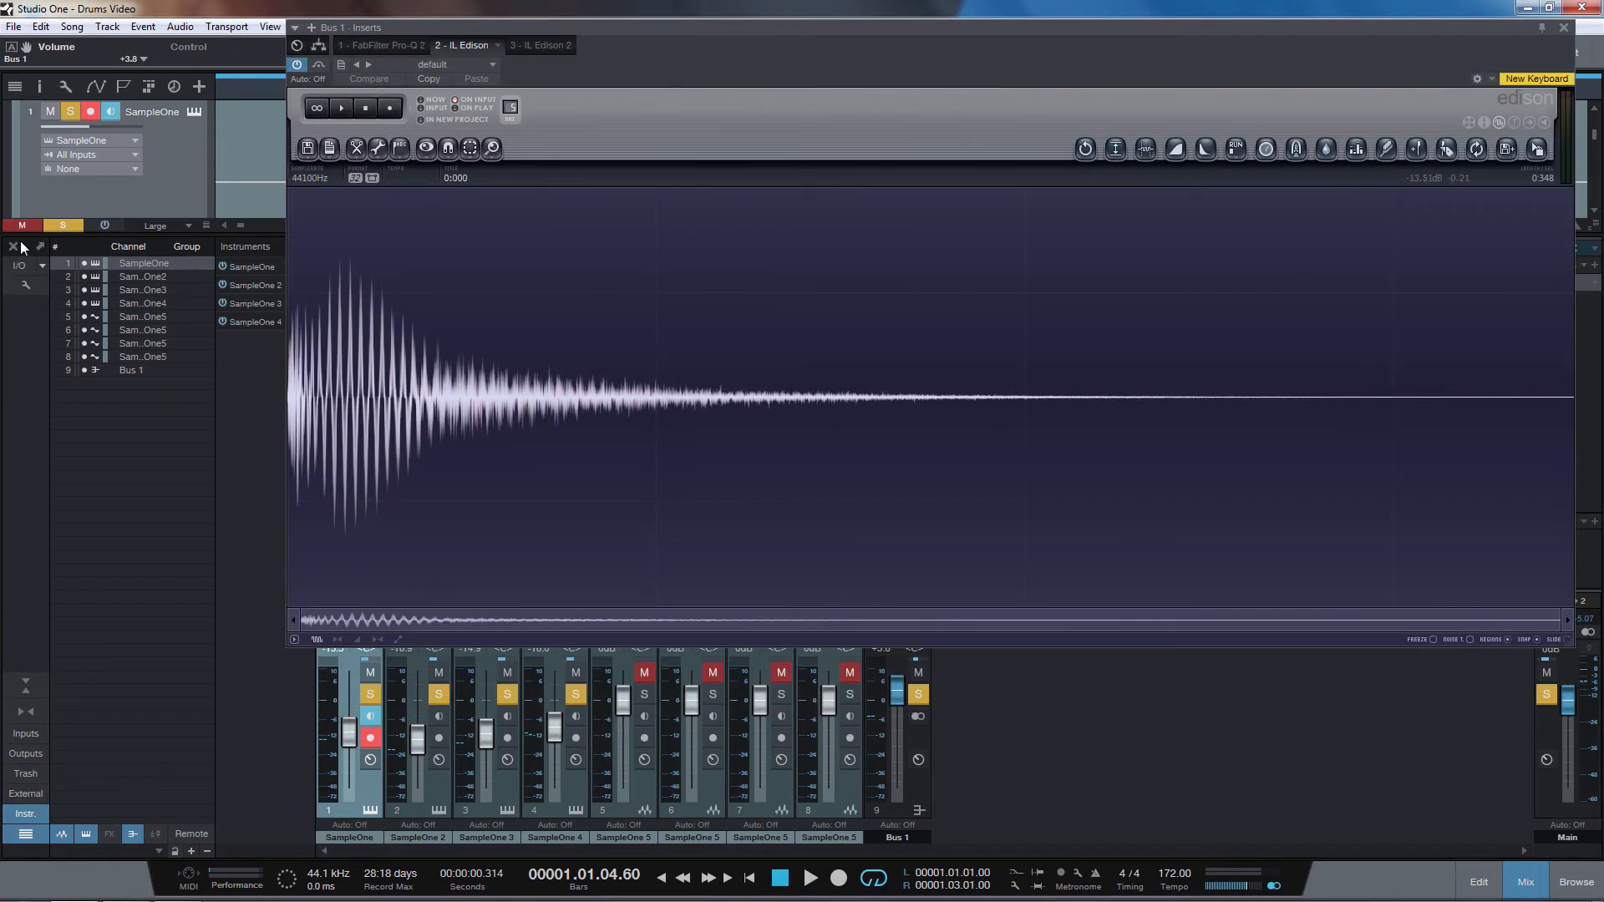
pyautogui.press('F3')
# Mute the SampleOne, SampleOne2, SampleOne3 and SampleOne4 tracks and bring the Track 6 folder into view
pyautogui.click(51, 112)
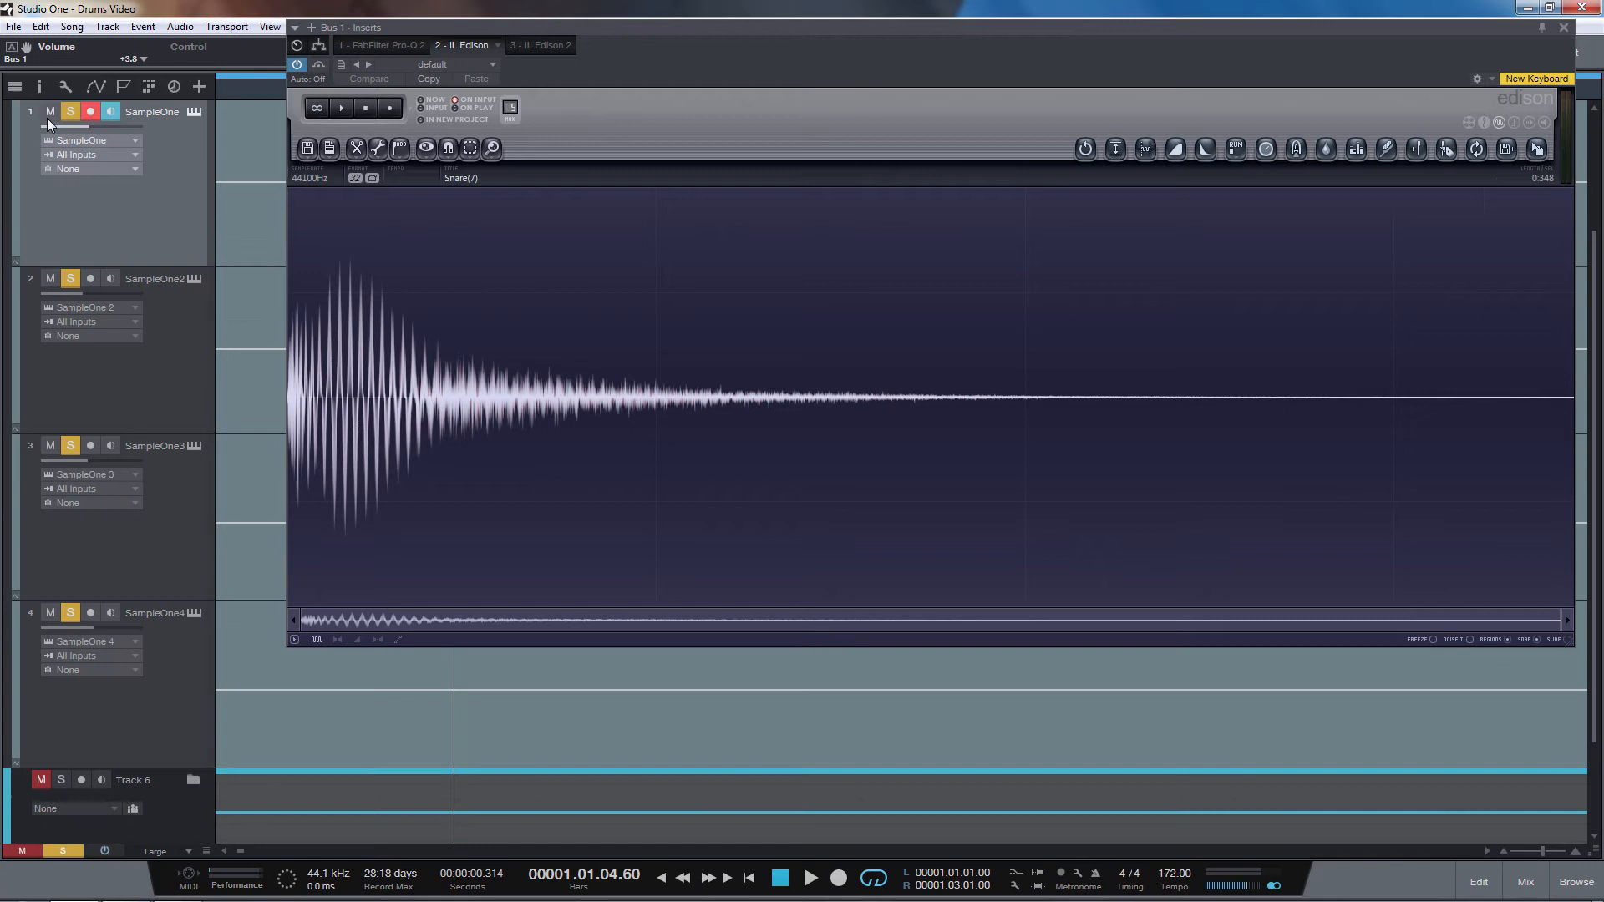
pyautogui.click(50, 278)
pyautogui.click(48, 447)
pyautogui.click(50, 612)
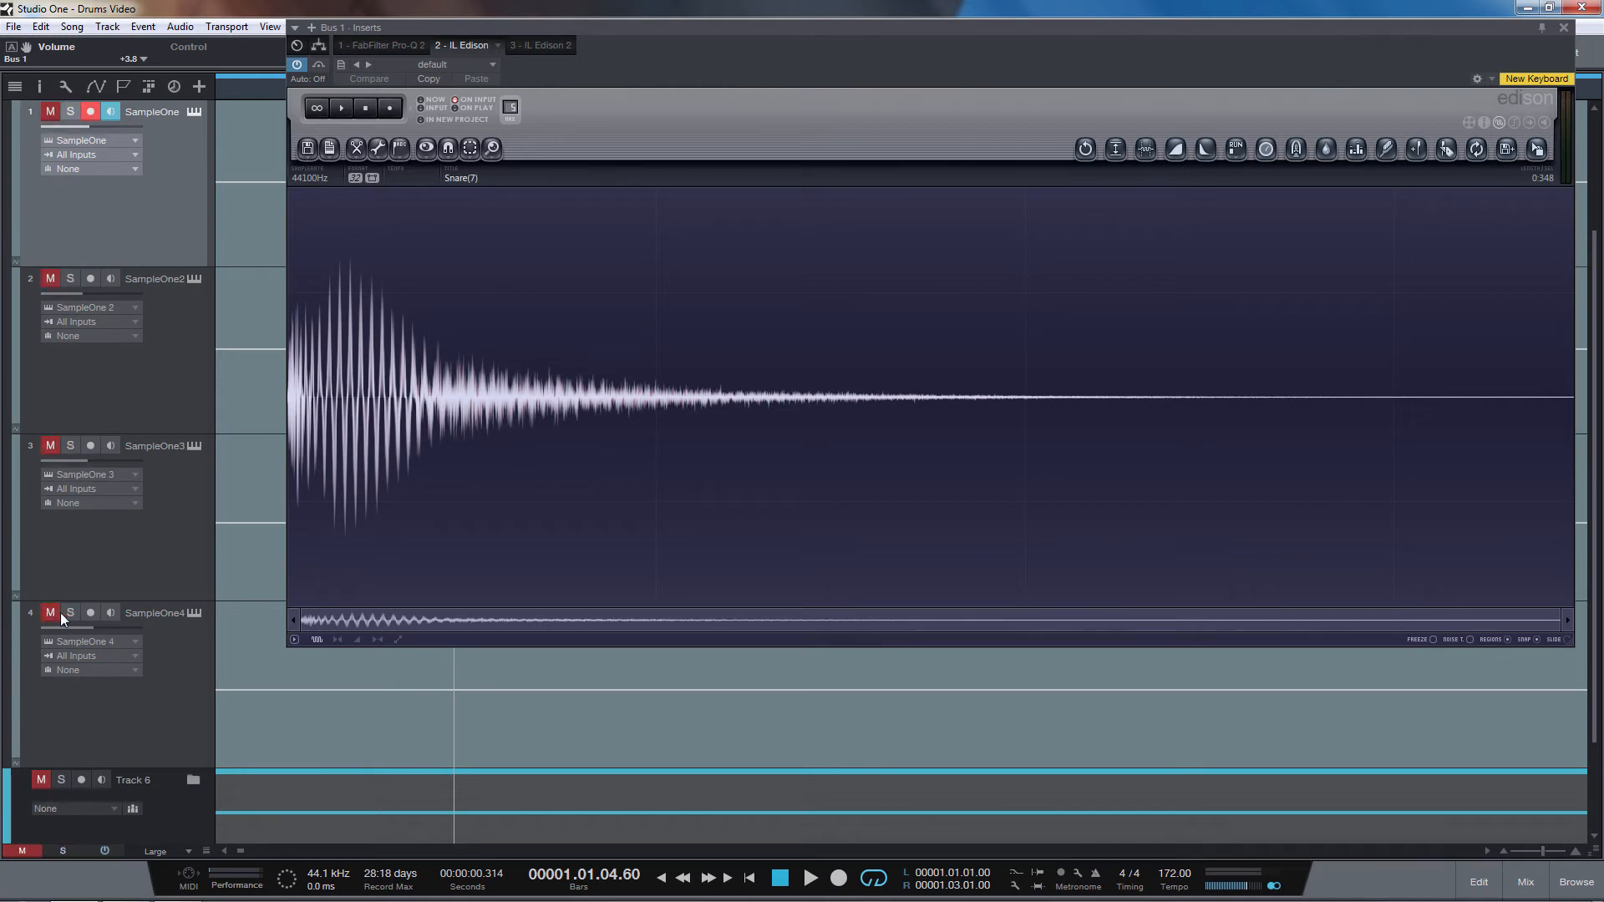
pyautogui.scroll(-1, 98, 545)
pyautogui.scroll(-2, 294, 808)
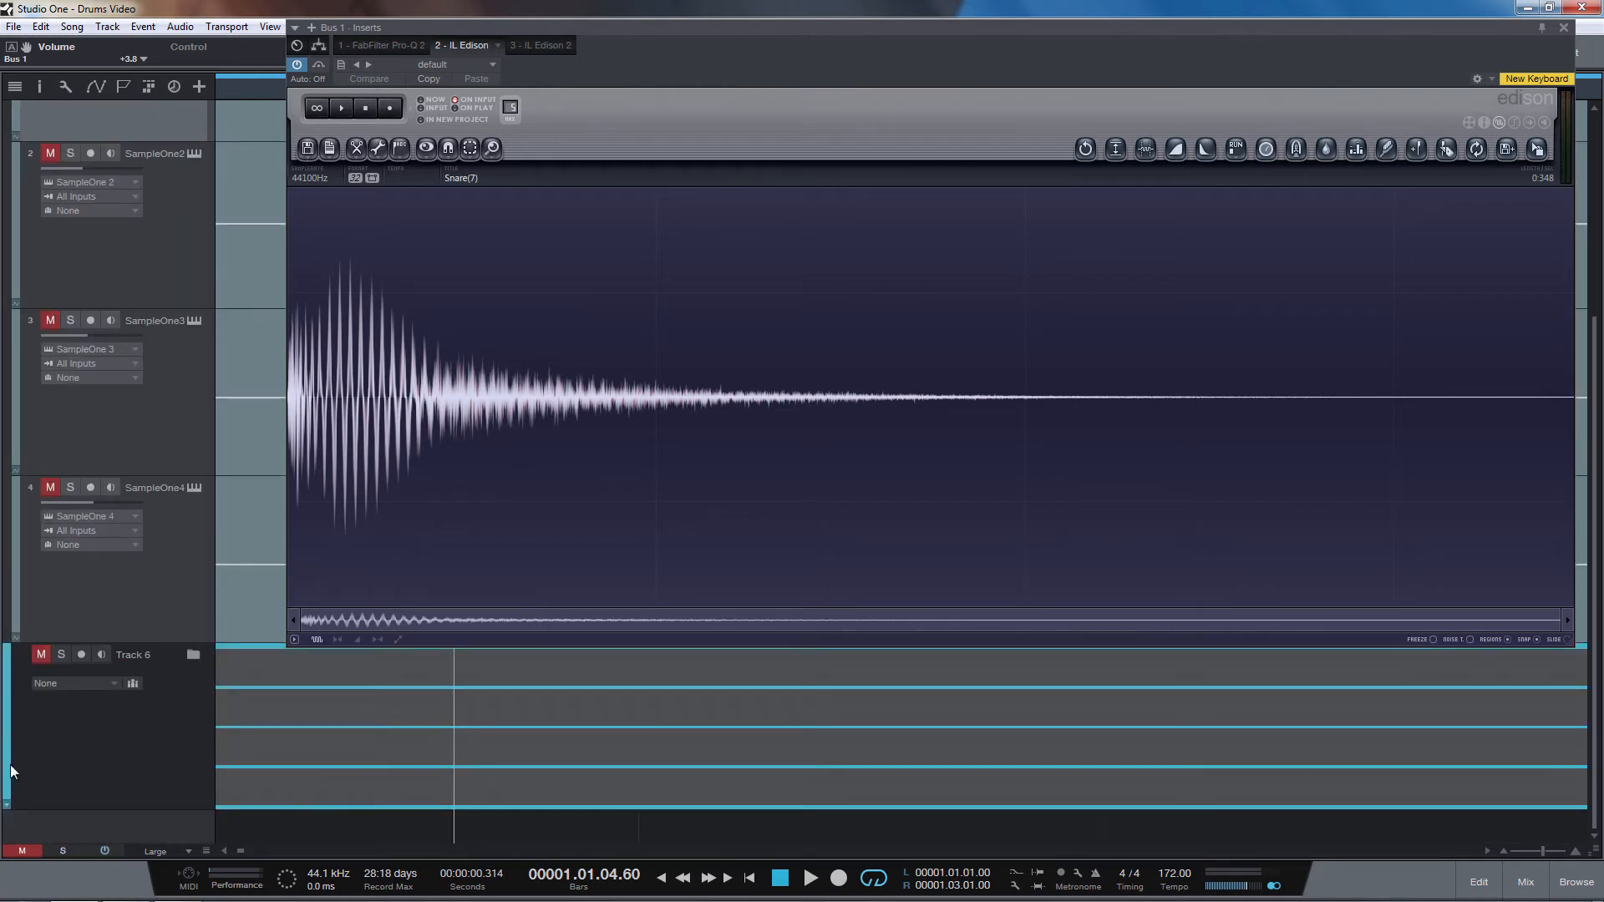
# Expand the Track 6 folder, move the Edison window aside and examine how the starts of its audio waveforms line up
pyautogui.click(6, 805)
pyautogui.scroll(-10, 488, 810)
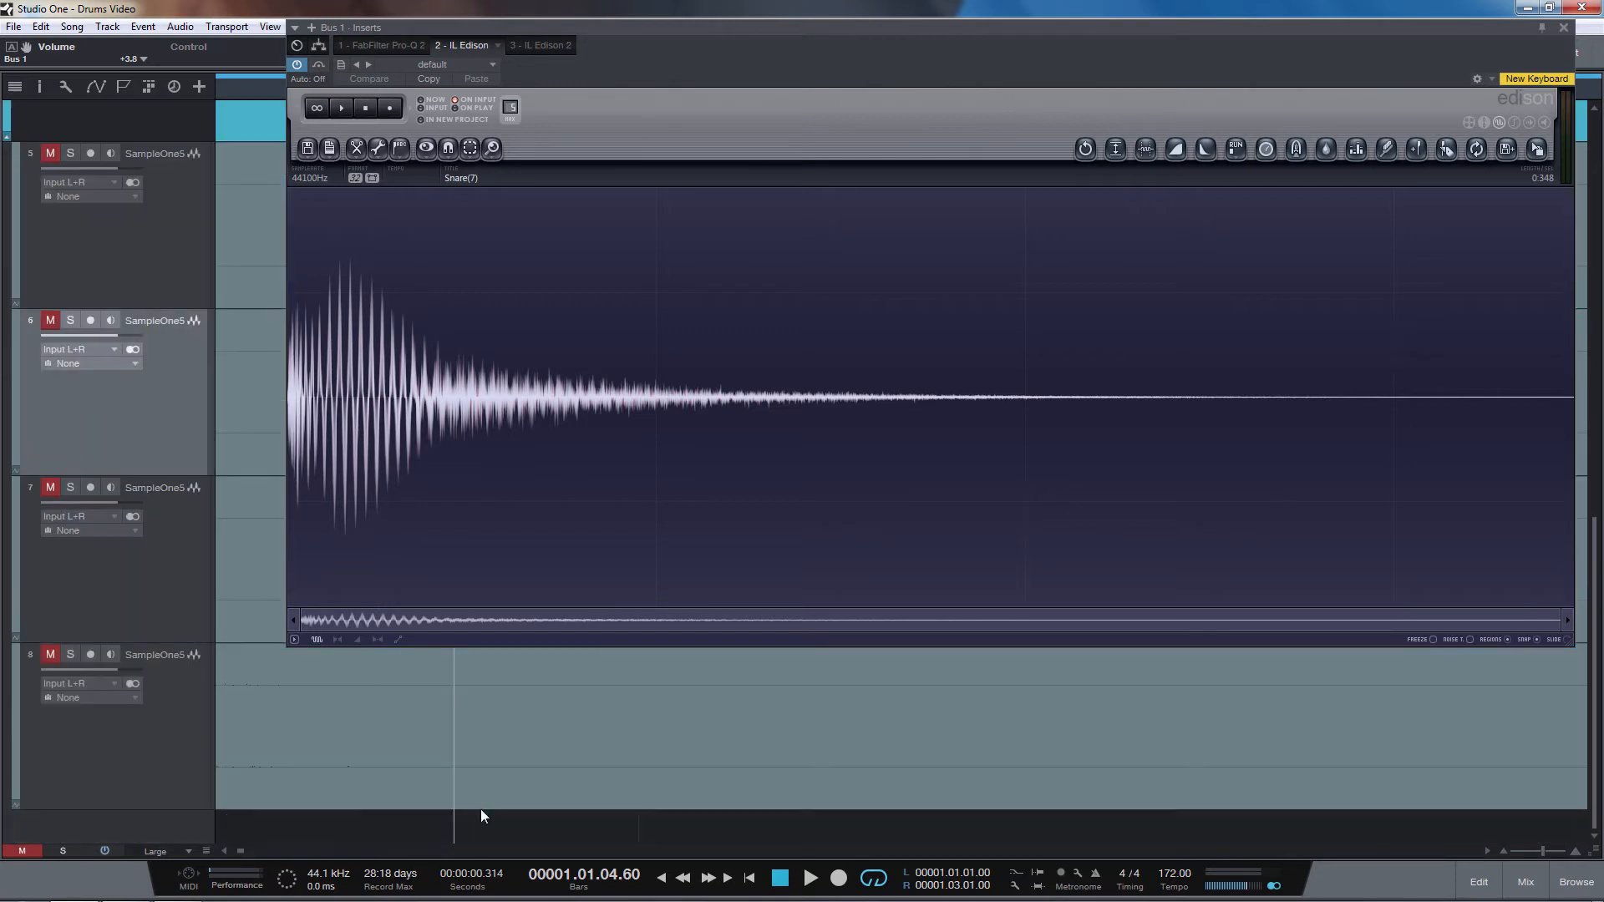
pyautogui.moveTo(241, 87); pyautogui.dragTo(320, 7)
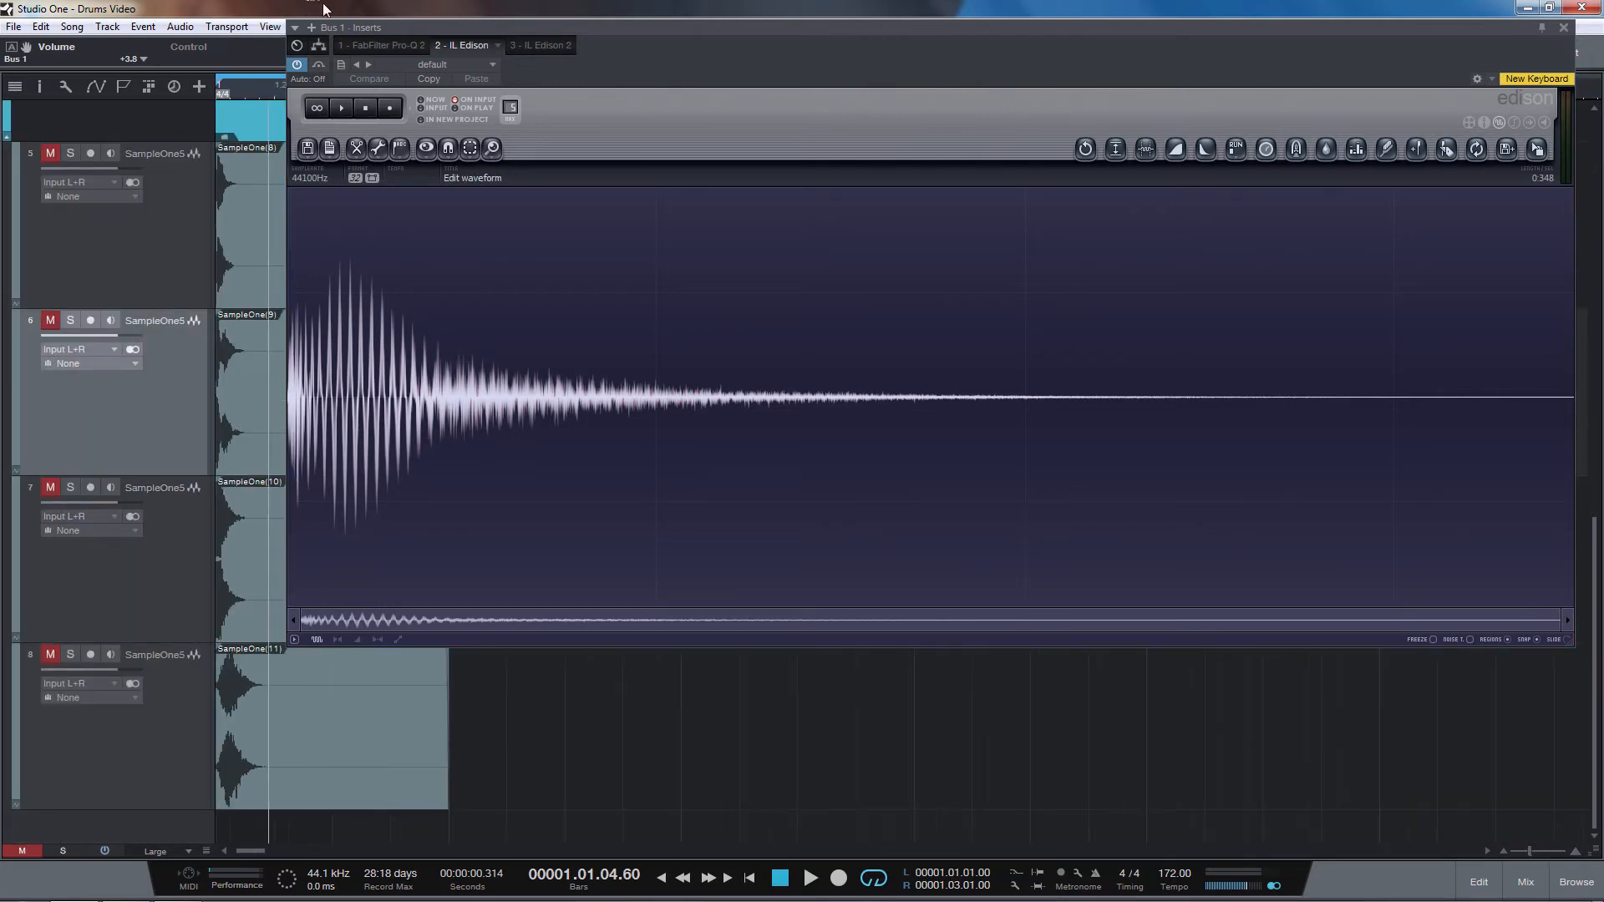
pyautogui.moveTo(243, 87); pyautogui.dragTo(582, 137)
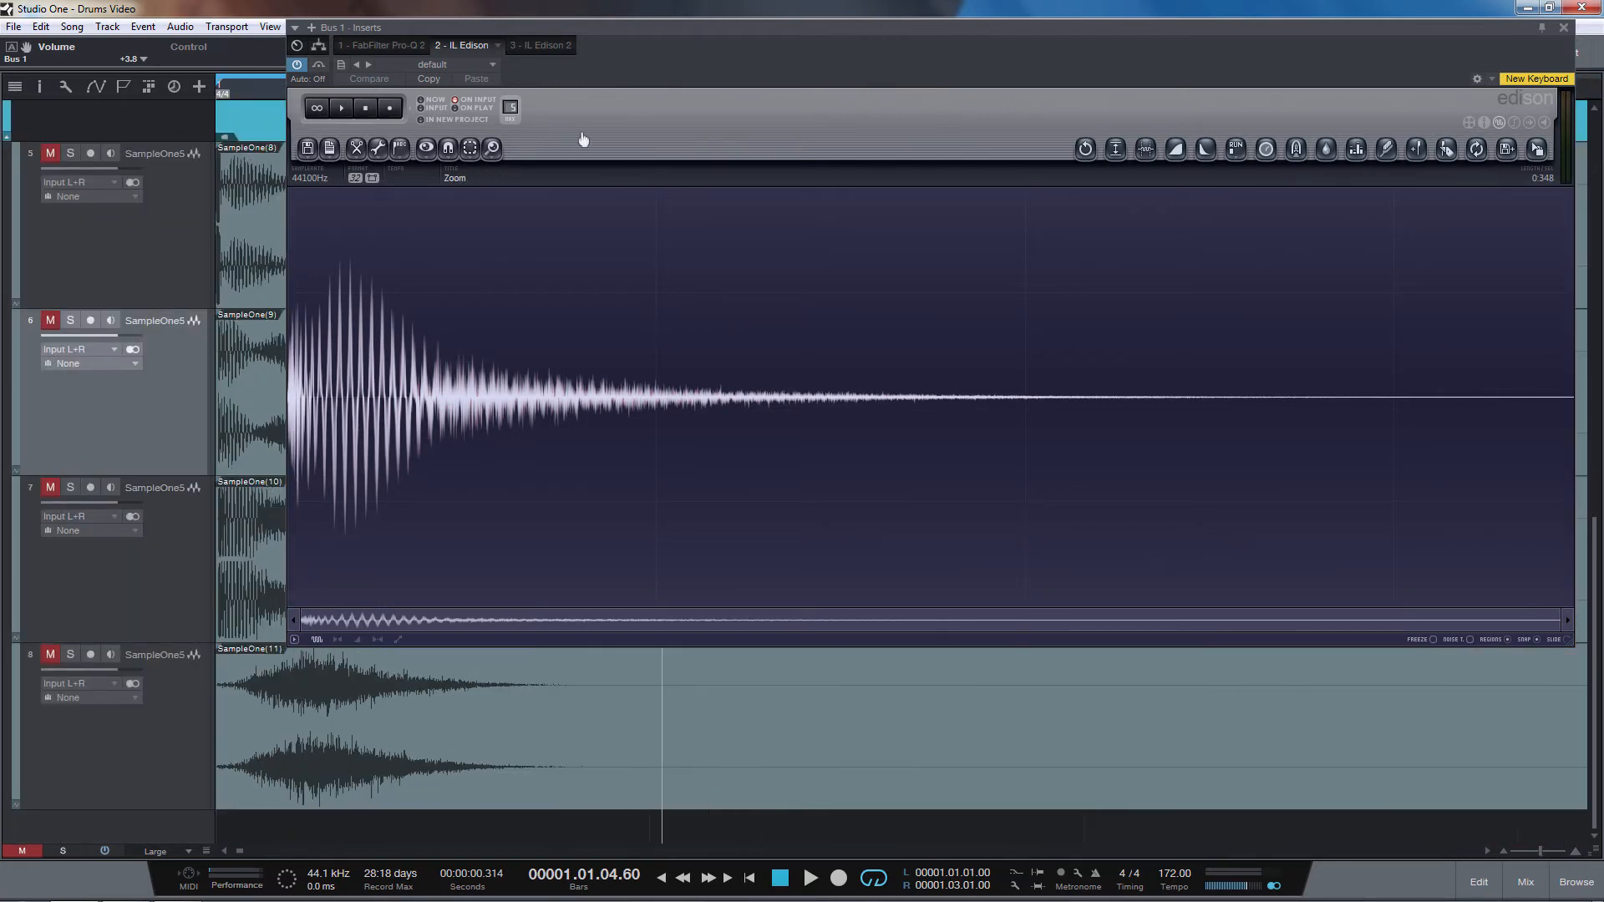
pyautogui.moveTo(244, 99); pyautogui.dragTo(321, 167)
pyautogui.moveTo(380, 30); pyautogui.dragTo(710, 167)
pyautogui.moveTo(268, 113); pyautogui.dragTo(302, 132)
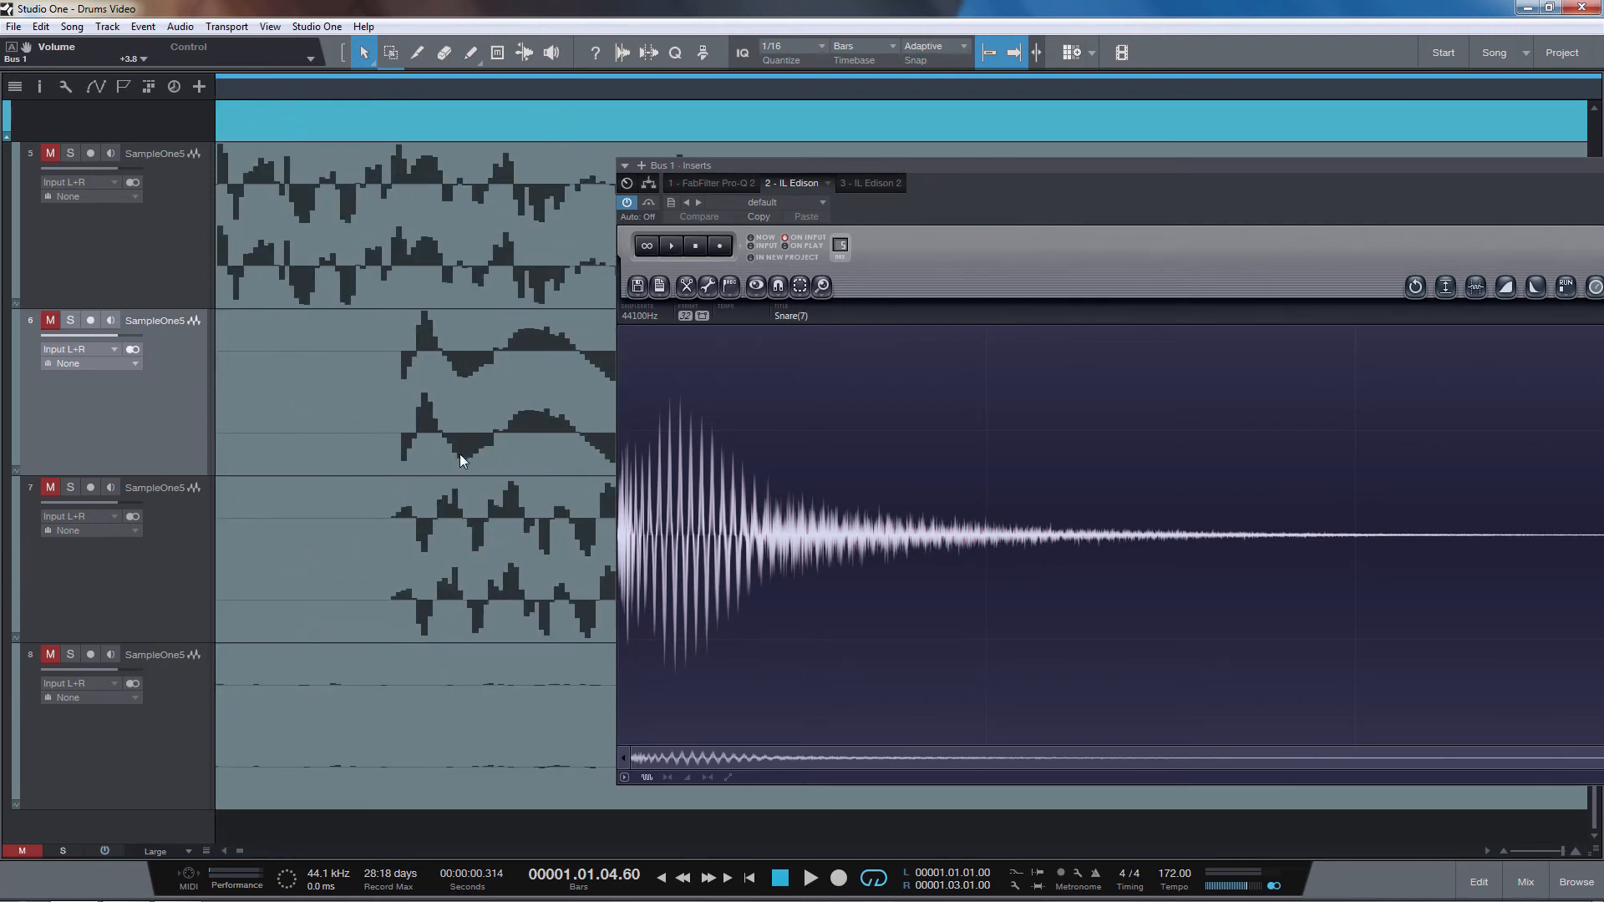
pyautogui.moveTo(434, 102); pyautogui.dragTo(408, 327)
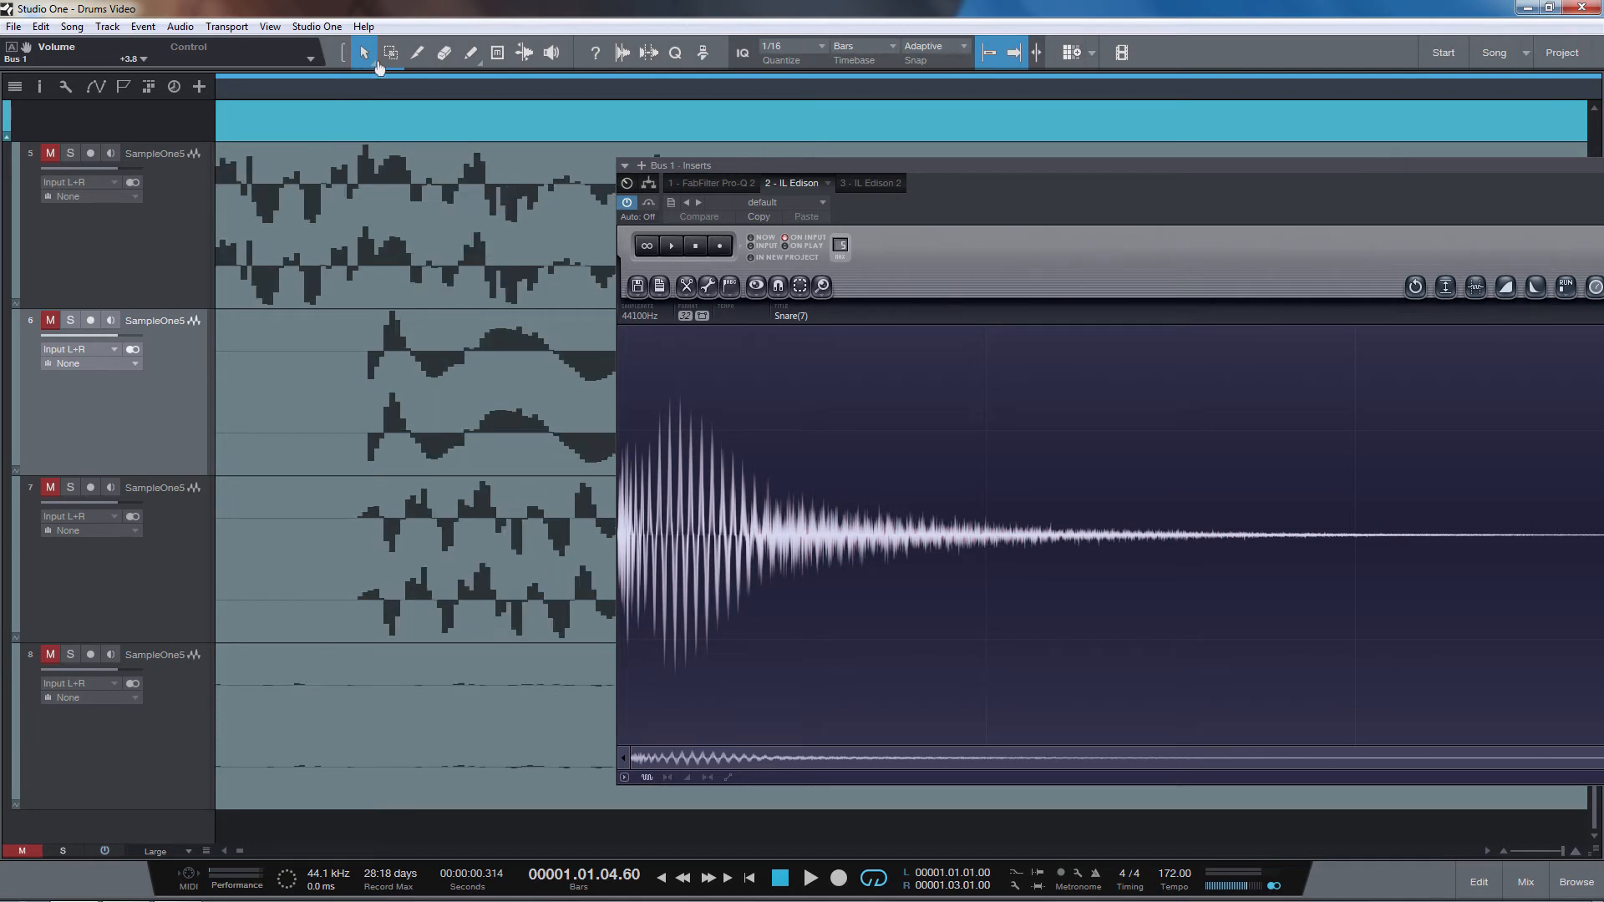
pyautogui.press('w')
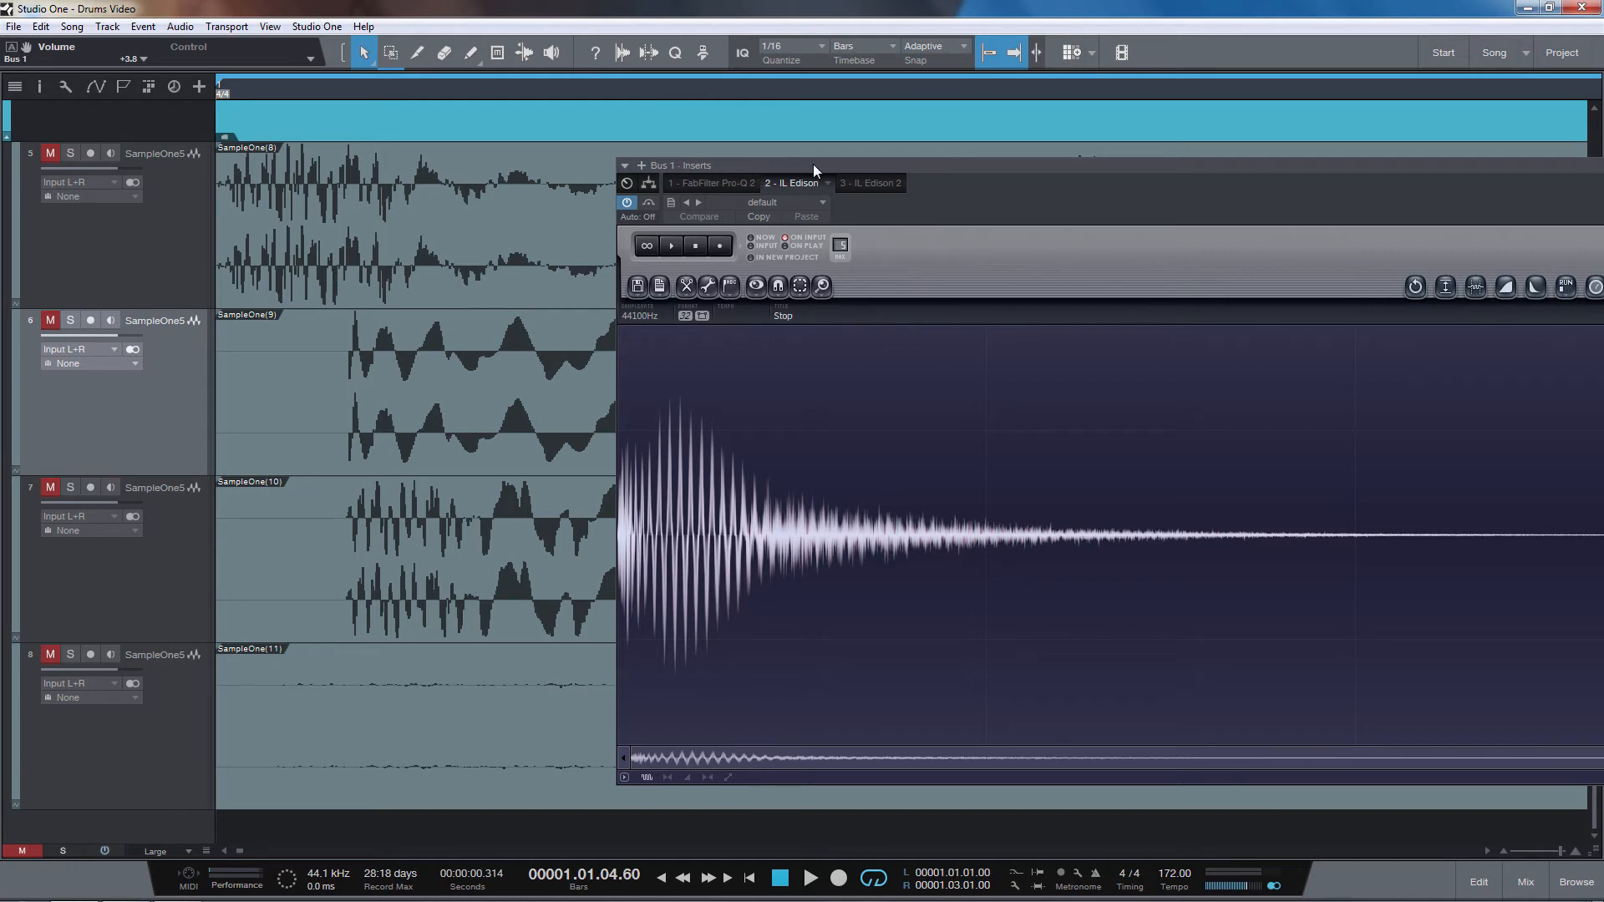
# Play the recorded snare in the first Edison, bring up the mixer and reset Bus 1's volume to 0 dB
pyautogui.moveTo(814, 164); pyautogui.dragTo(483, 56)
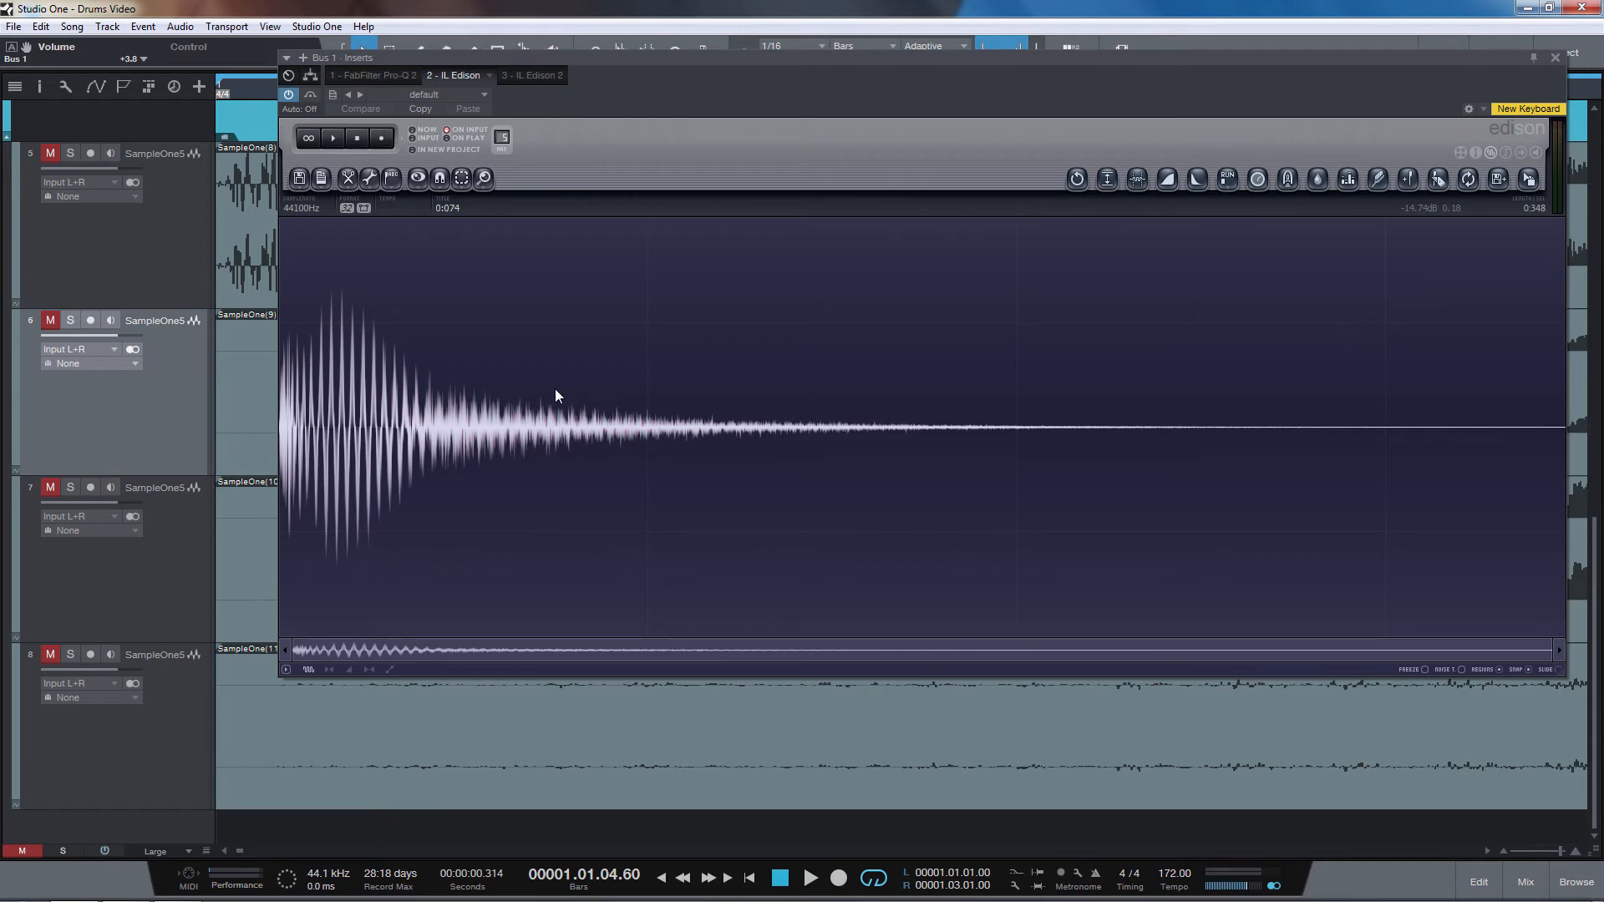
pyautogui.click(335, 139)
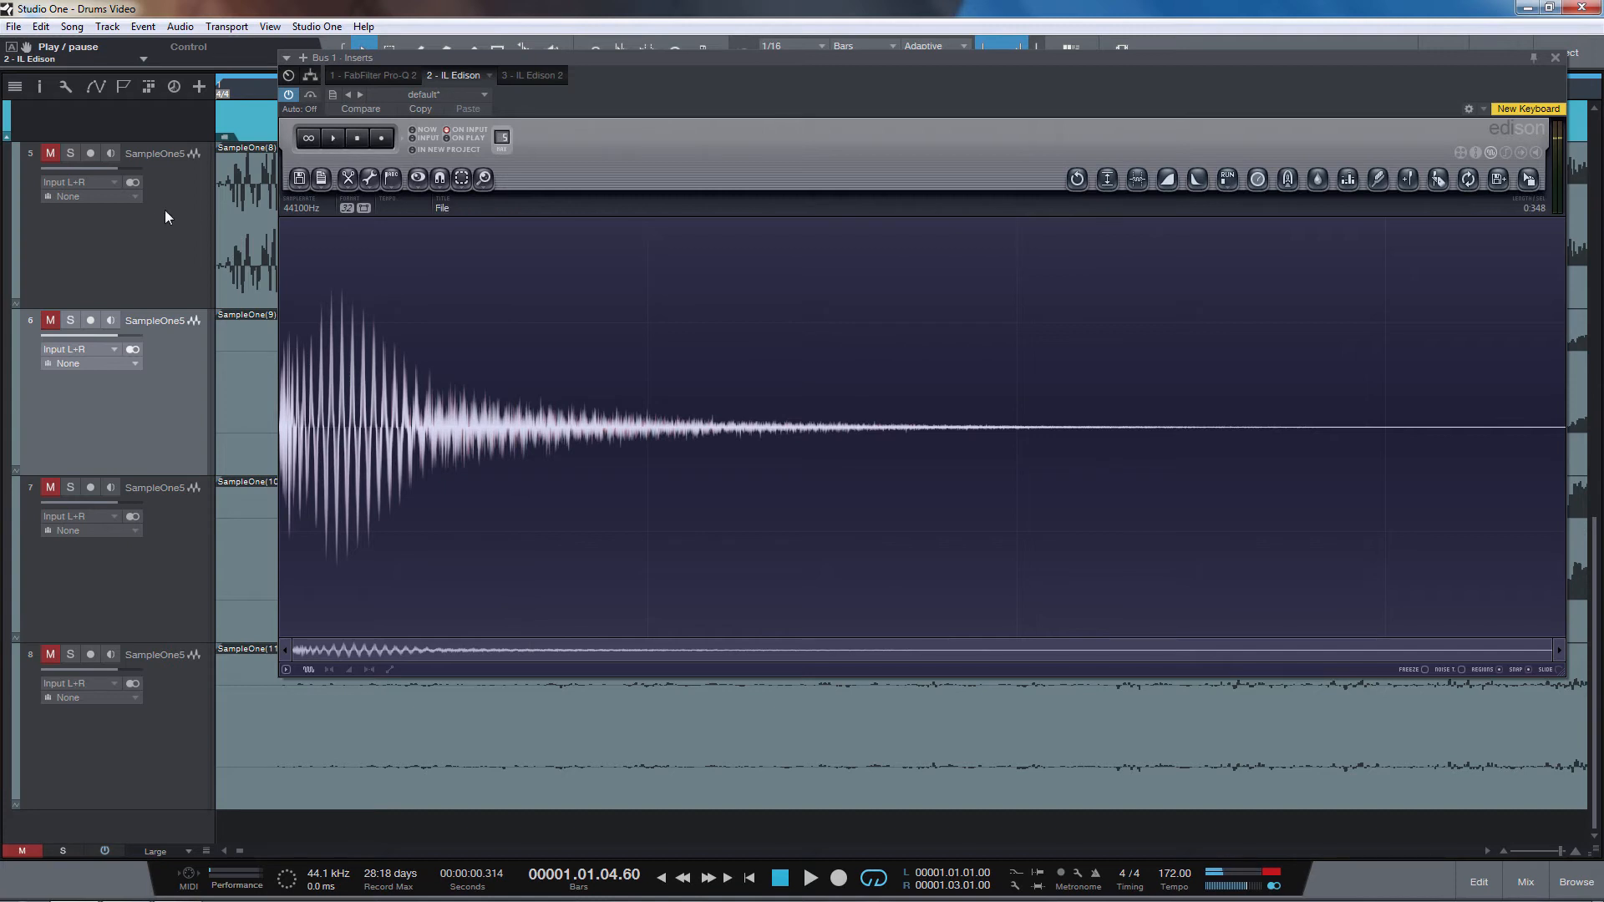
pyautogui.click(186, 238)
pyautogui.press('F3')
pyautogui.click(939, 58)
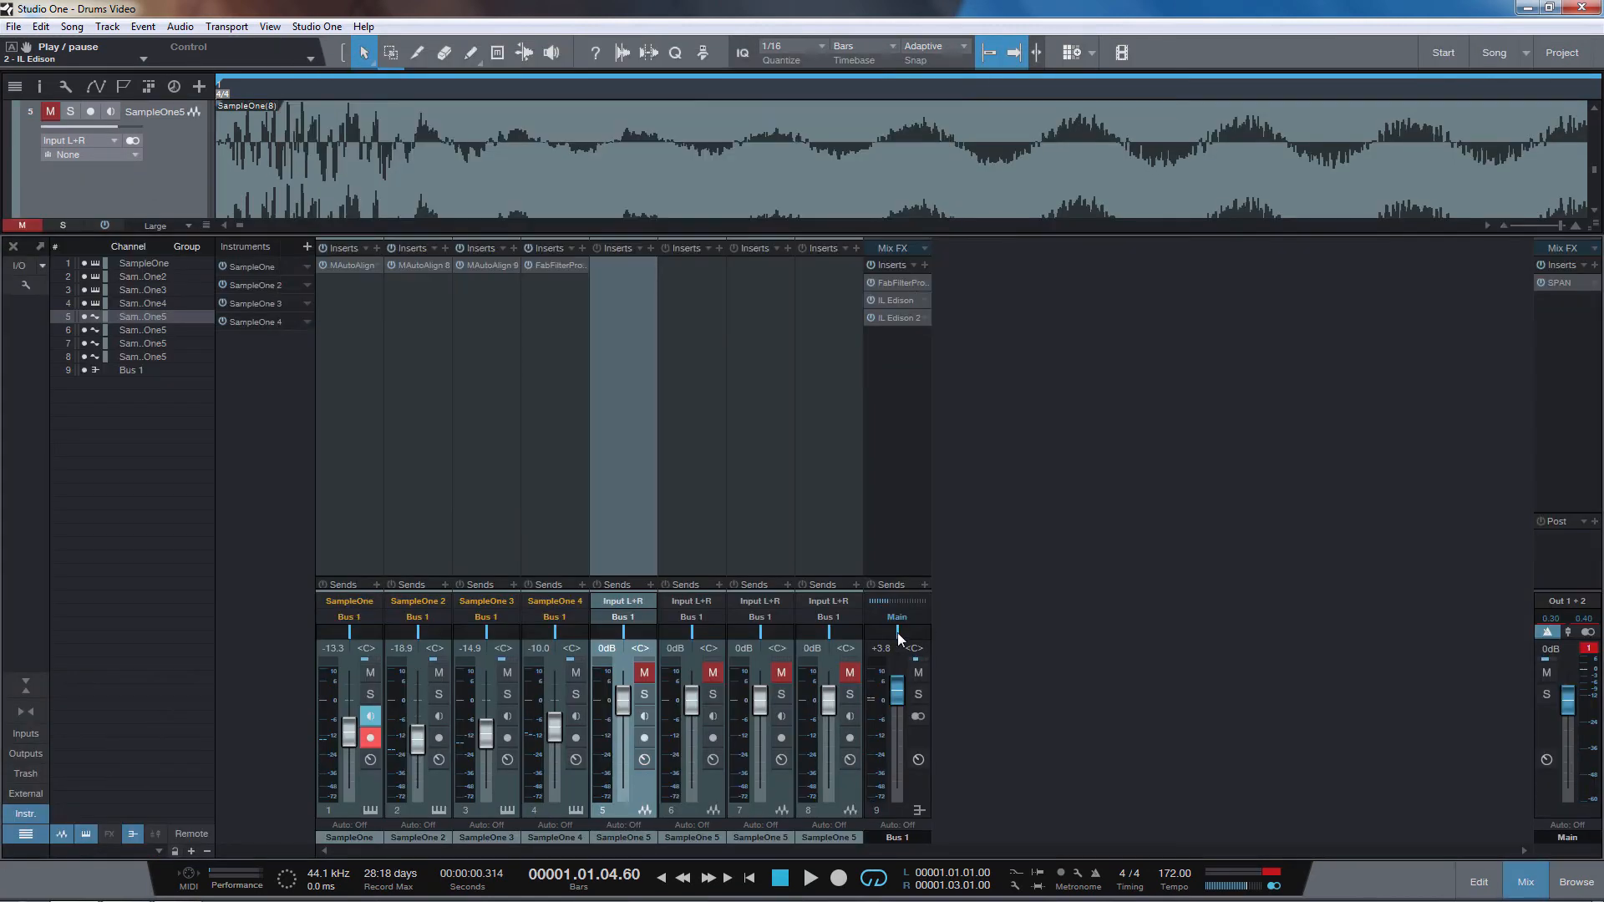
pyautogui.keyDown('alt'); pyautogui.click(883, 656); pyautogui.keyUp('alt')
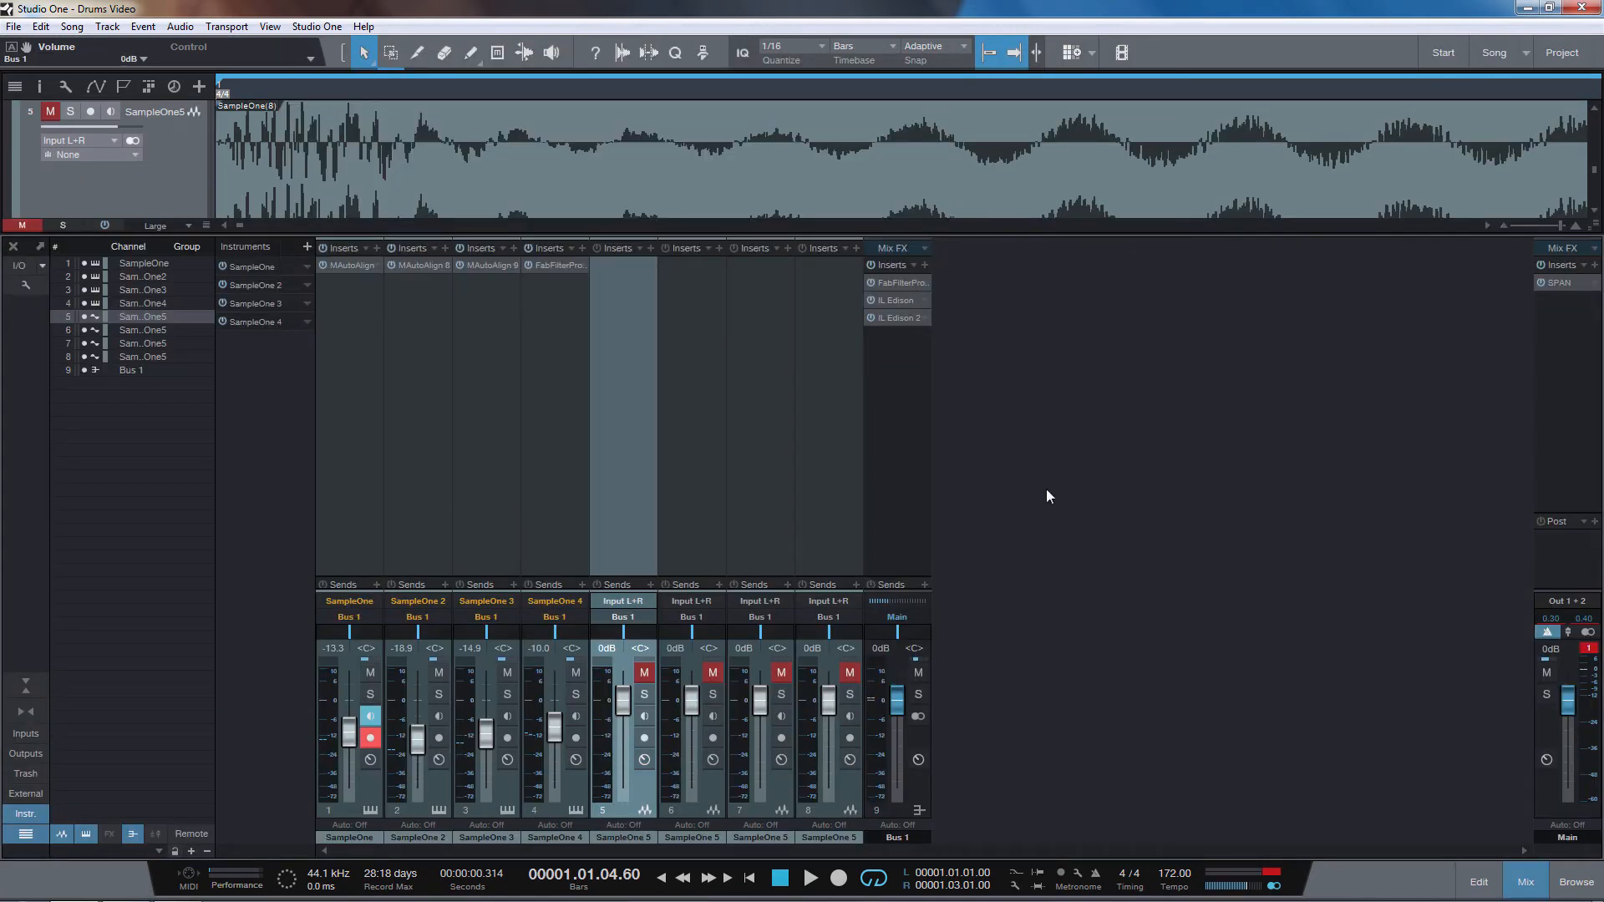
# Reopen the first IL Edison insert on Bus 1 and play the recorded snare several times
pyautogui.doubleClick(904, 301)
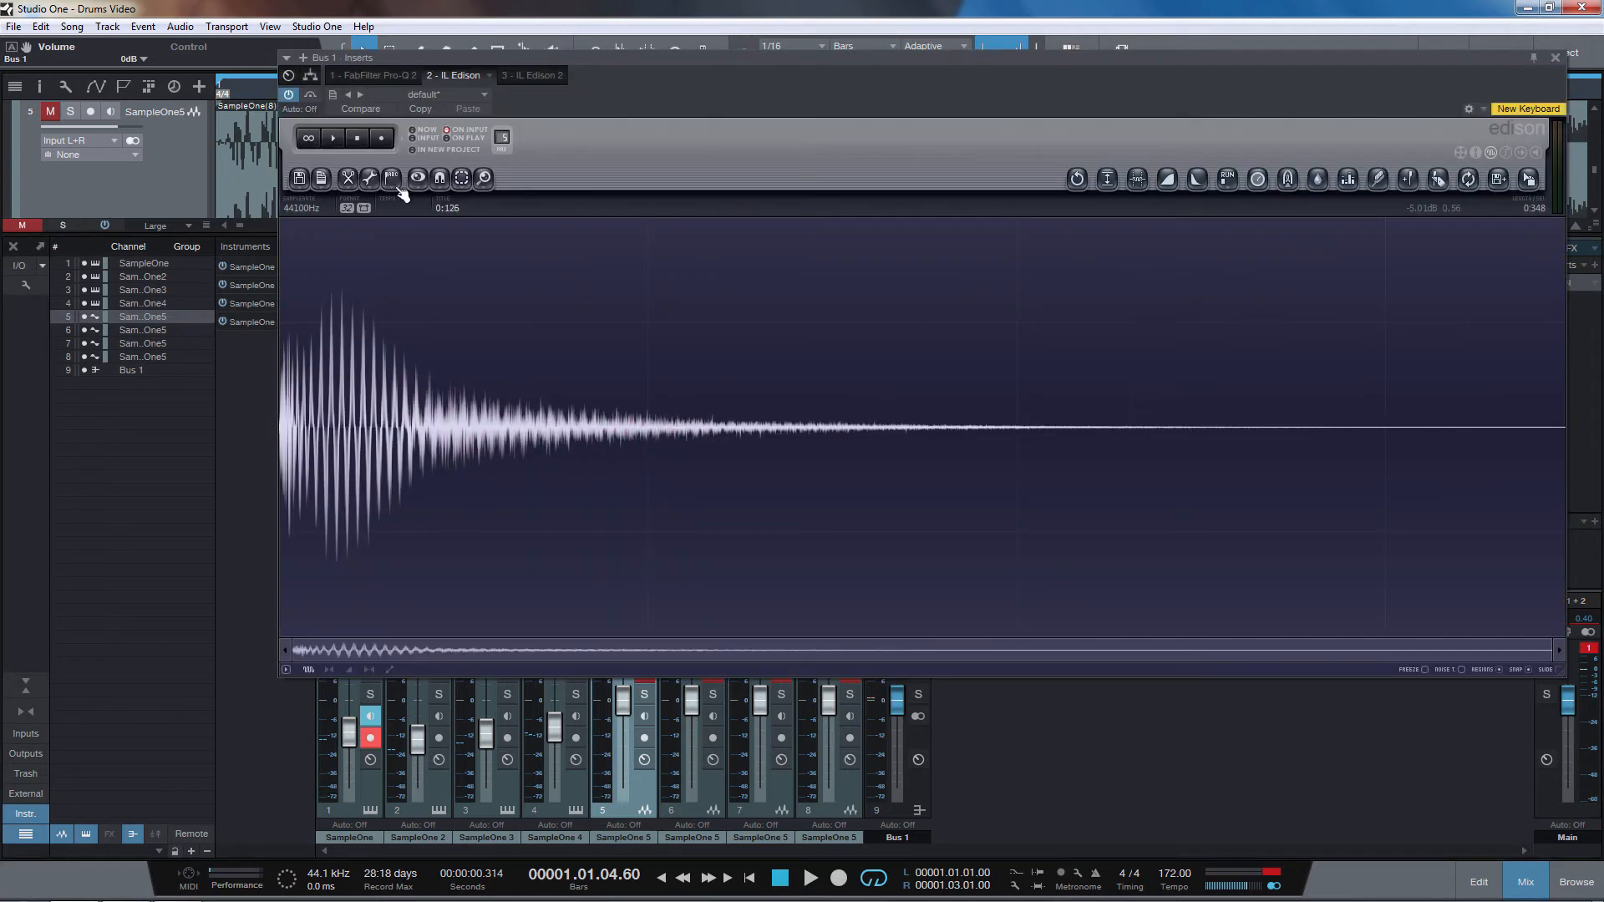
pyautogui.click(338, 140)
pyautogui.click(339, 141)
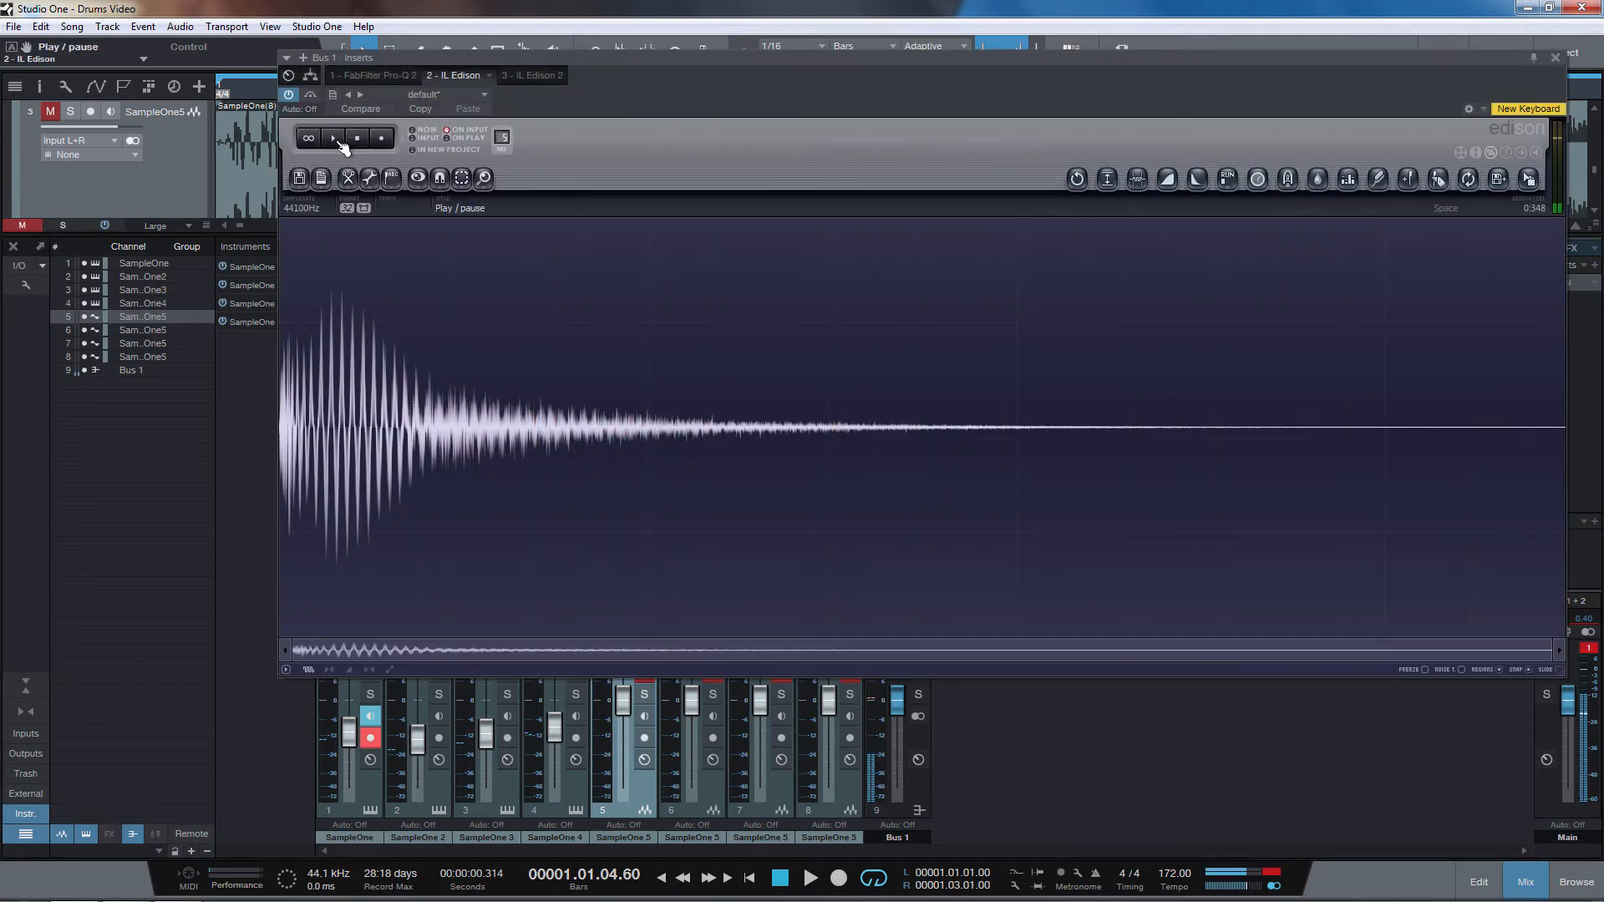
pyautogui.click(339, 141)
pyautogui.click(338, 141)
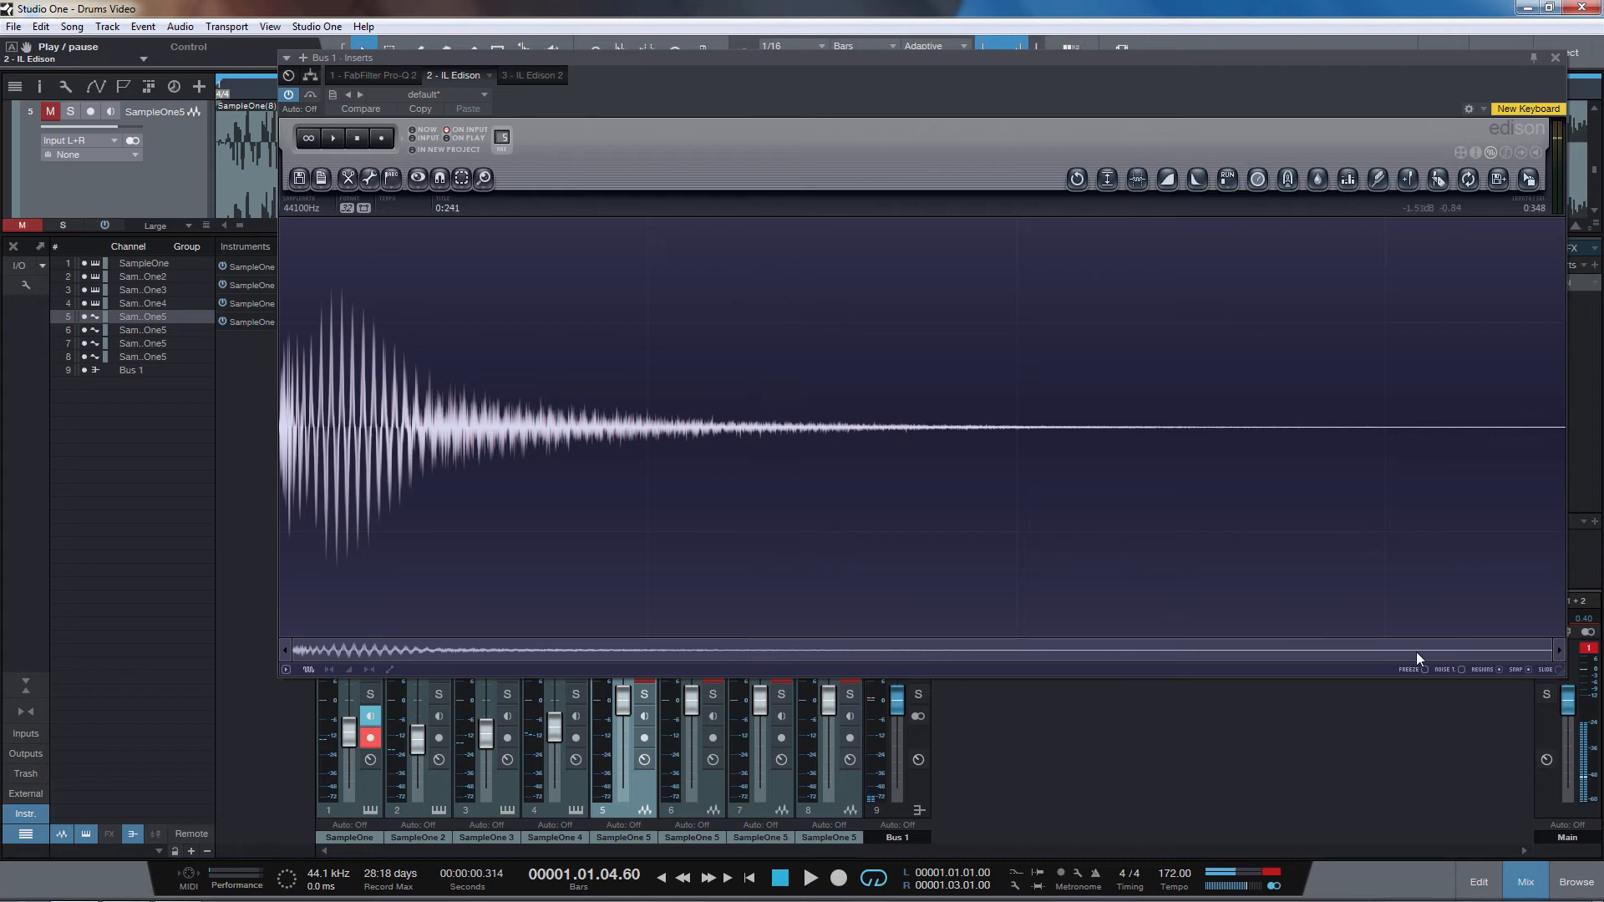
# Move the first Edison window down, open the IL Edison 2 insert on Bus 1 and clear its waveform selection
pyautogui.moveTo(1542, 651); pyautogui.dragTo(1510, 632)
pyautogui.moveTo(1205, 64); pyautogui.dragTo(1178, 450)
pyautogui.doubleClick(910, 315)
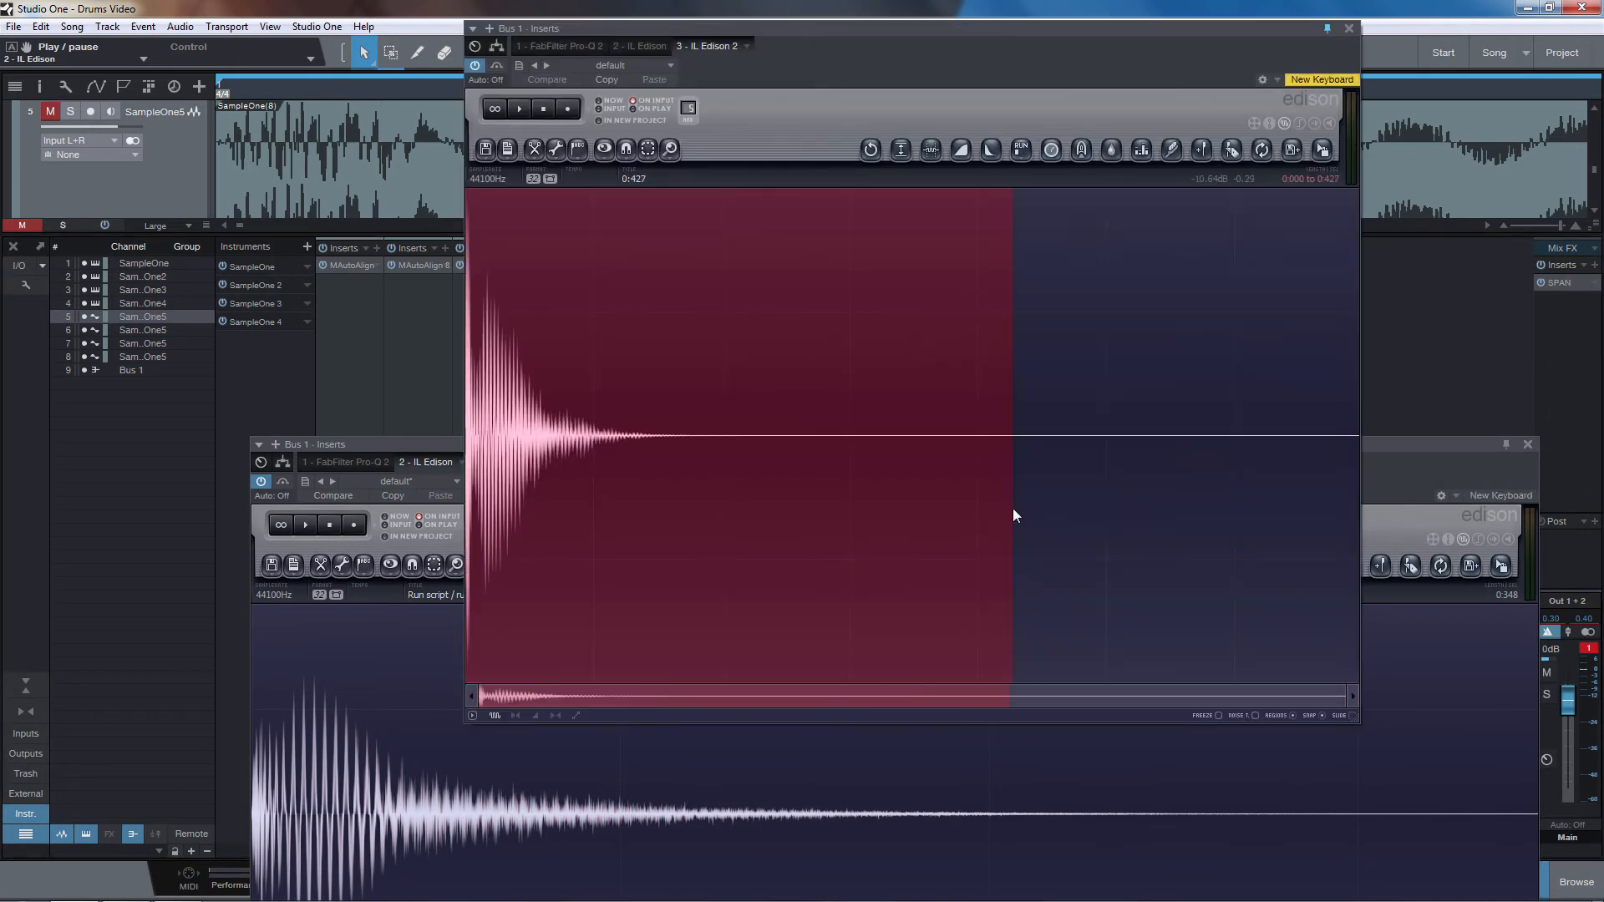
pyautogui.click(1013, 508)
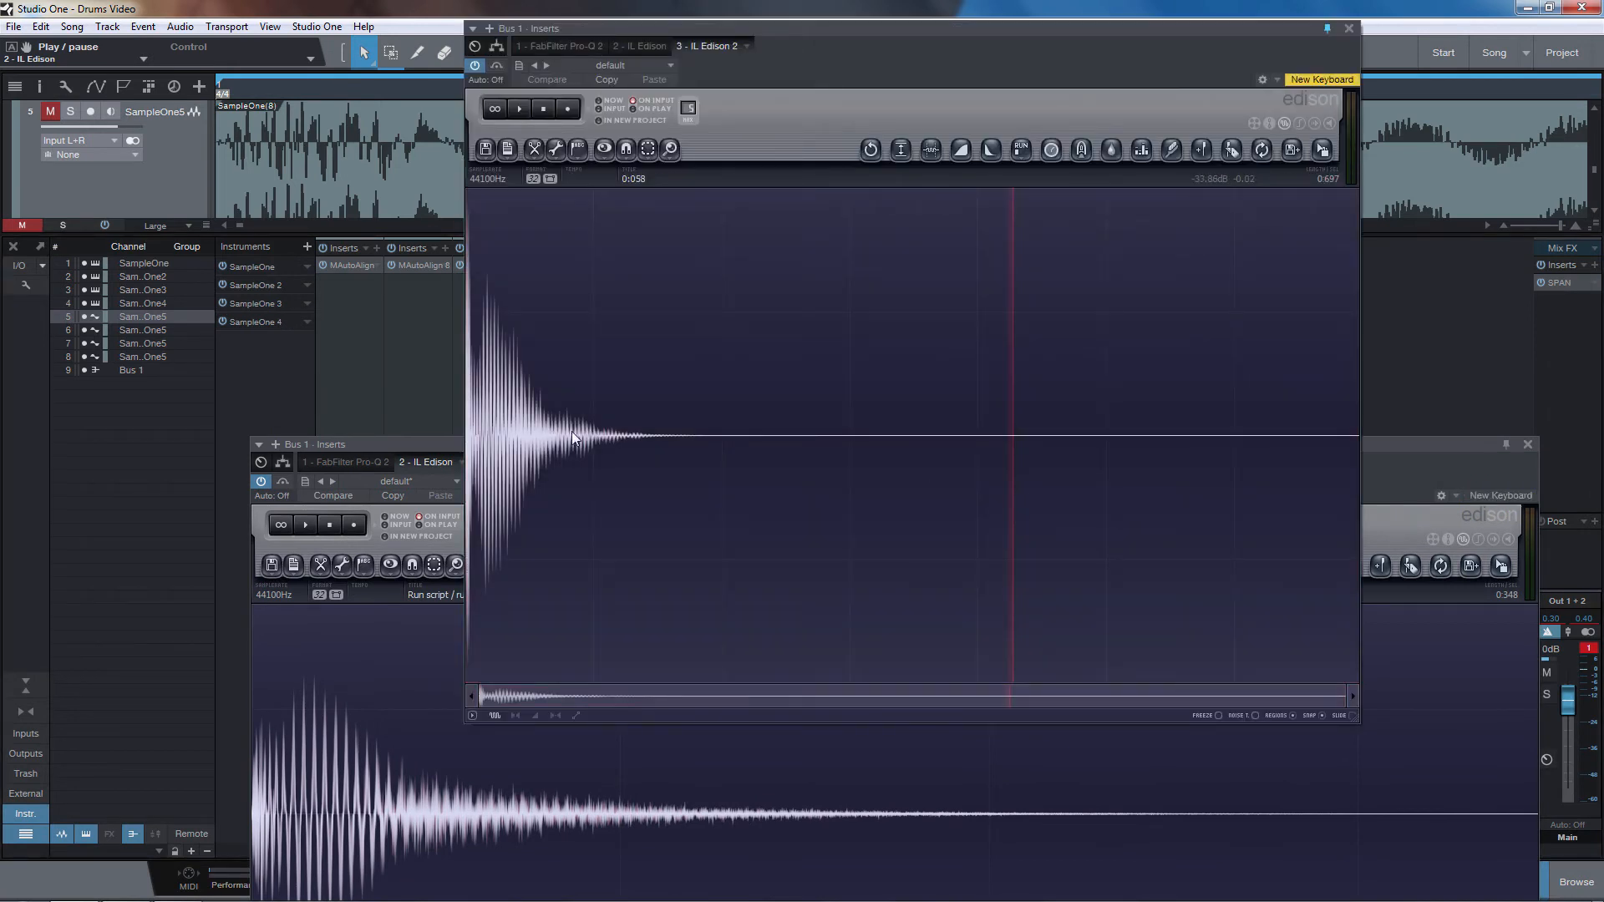
# Hide the mixer, bring the Track 5 folder into view and play the Snare2 recording in Edison 2
pyautogui.click(12, 246)
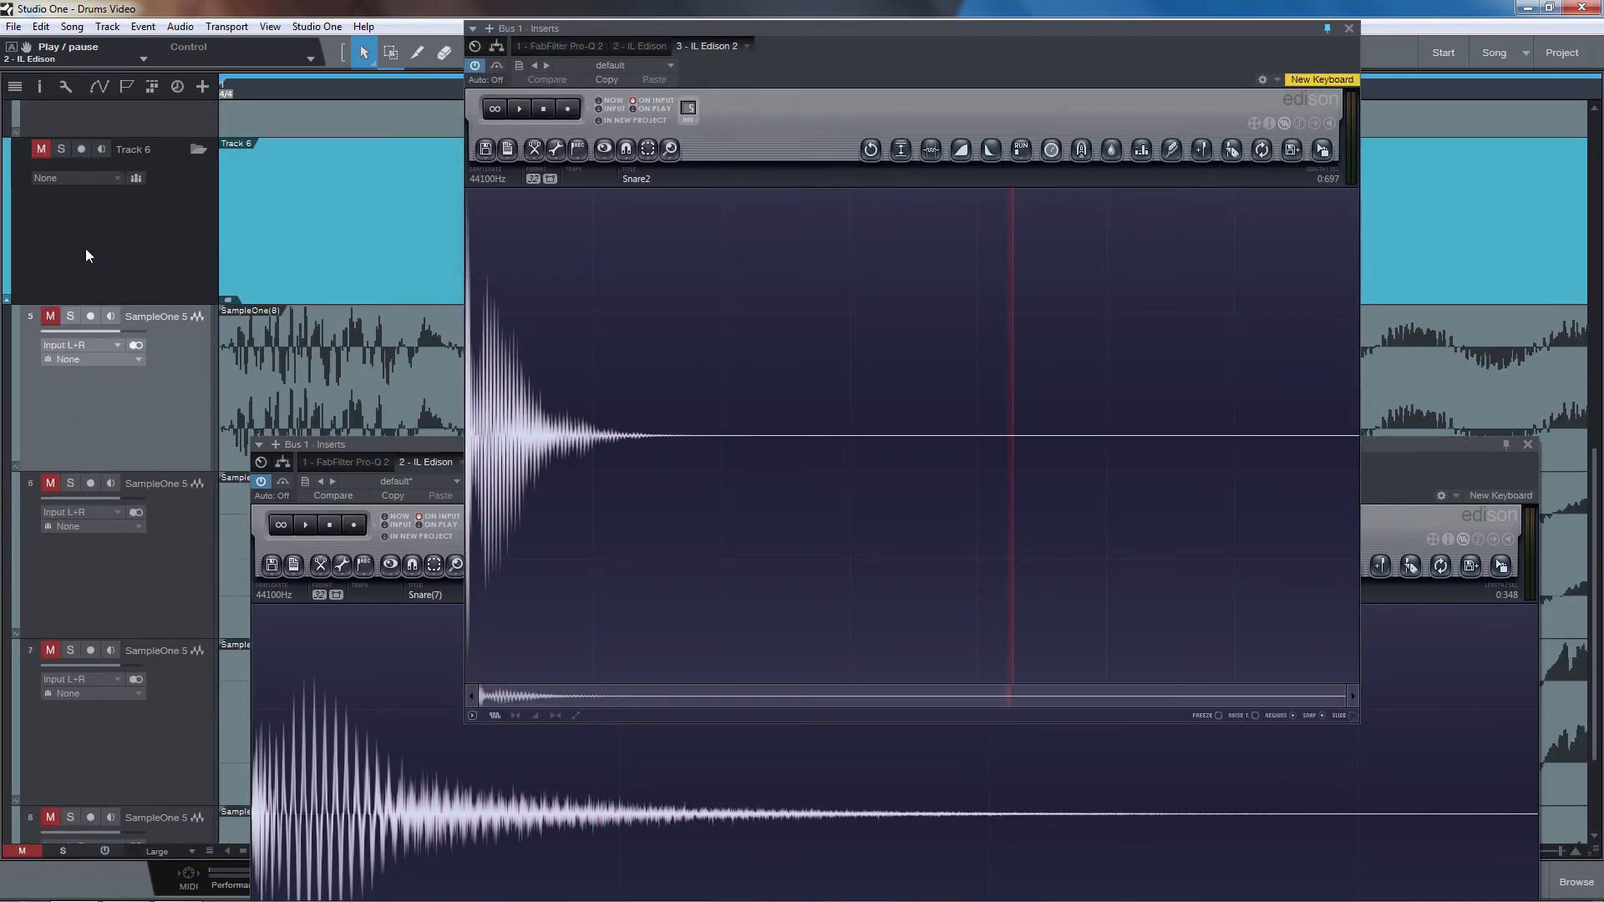
pyautogui.scroll(4, 139, 282)
pyautogui.scroll(6, 168, 308)
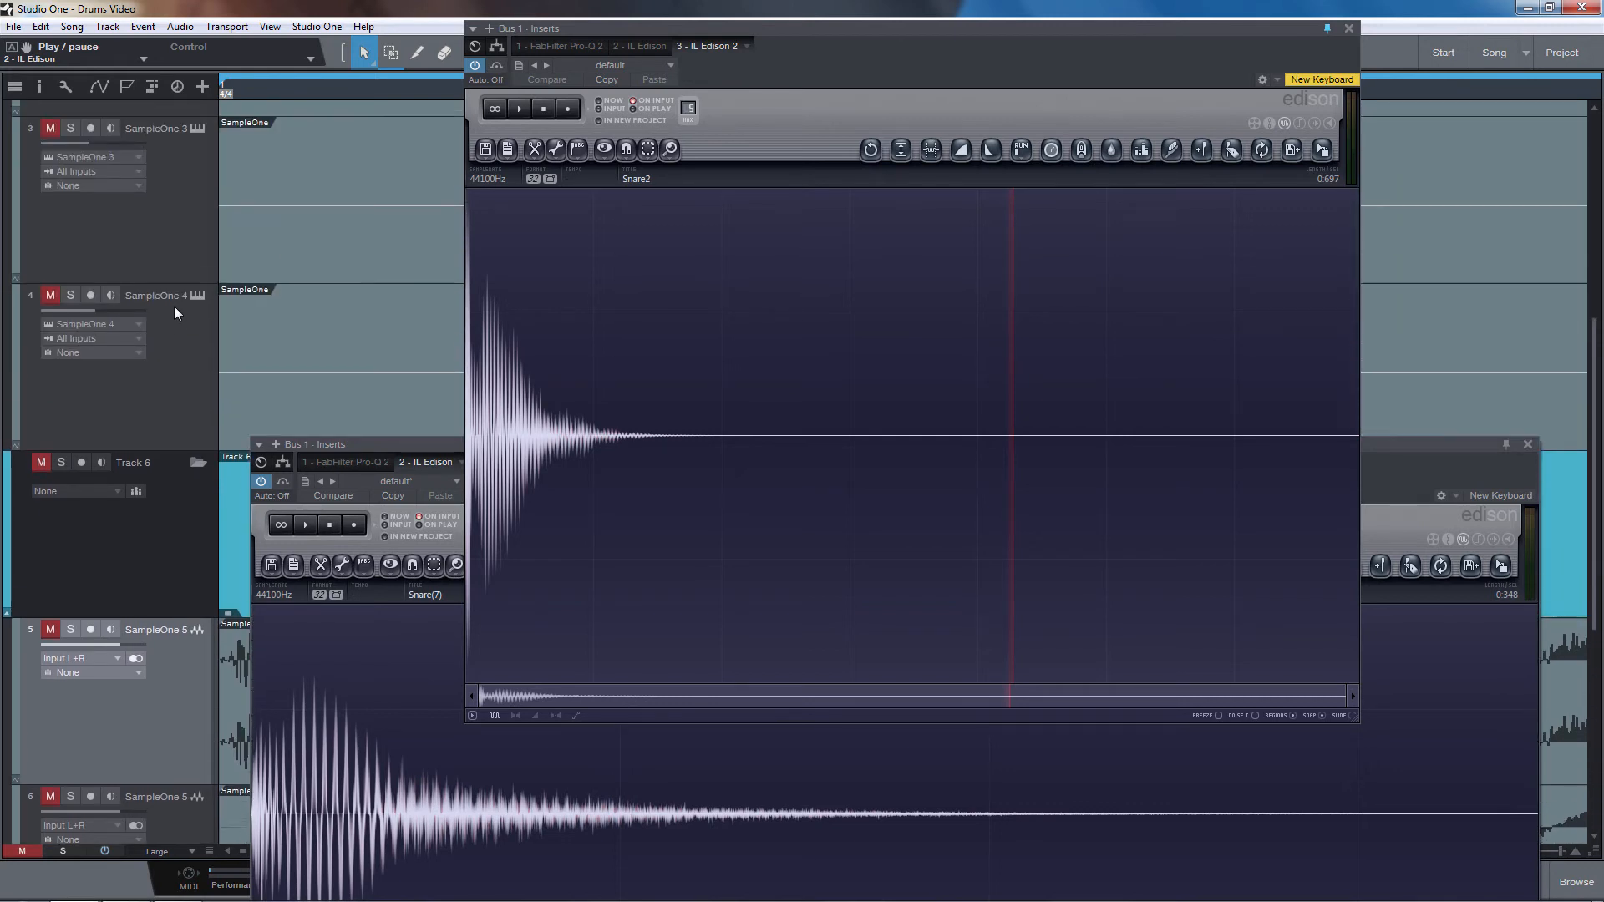
pyautogui.scroll(3, 354, 284)
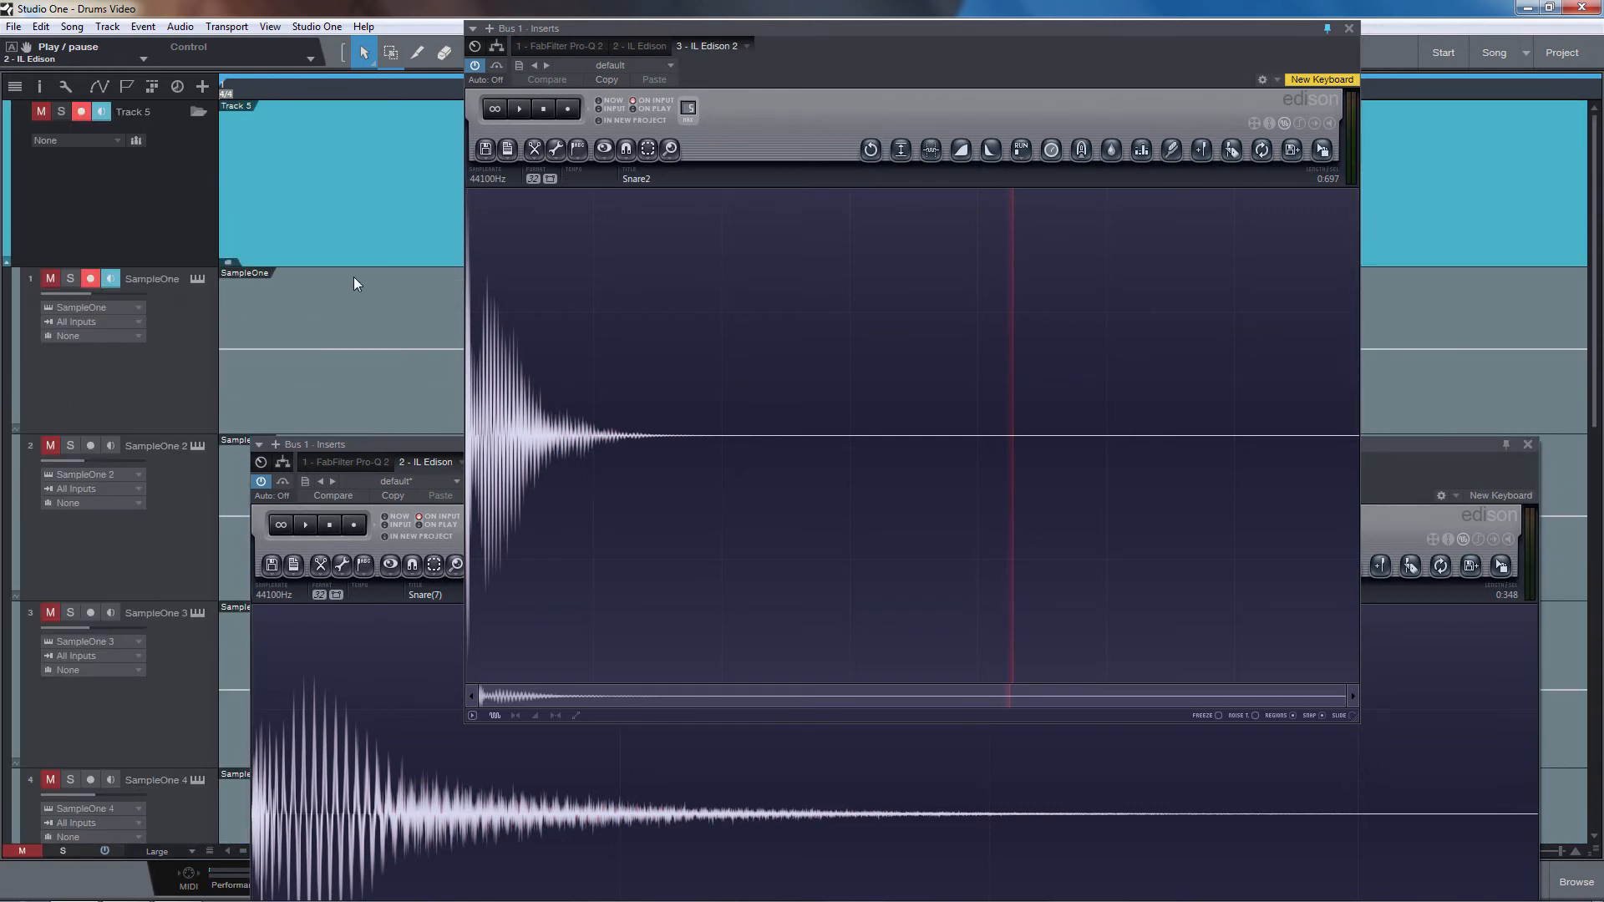
pyautogui.click(521, 110)
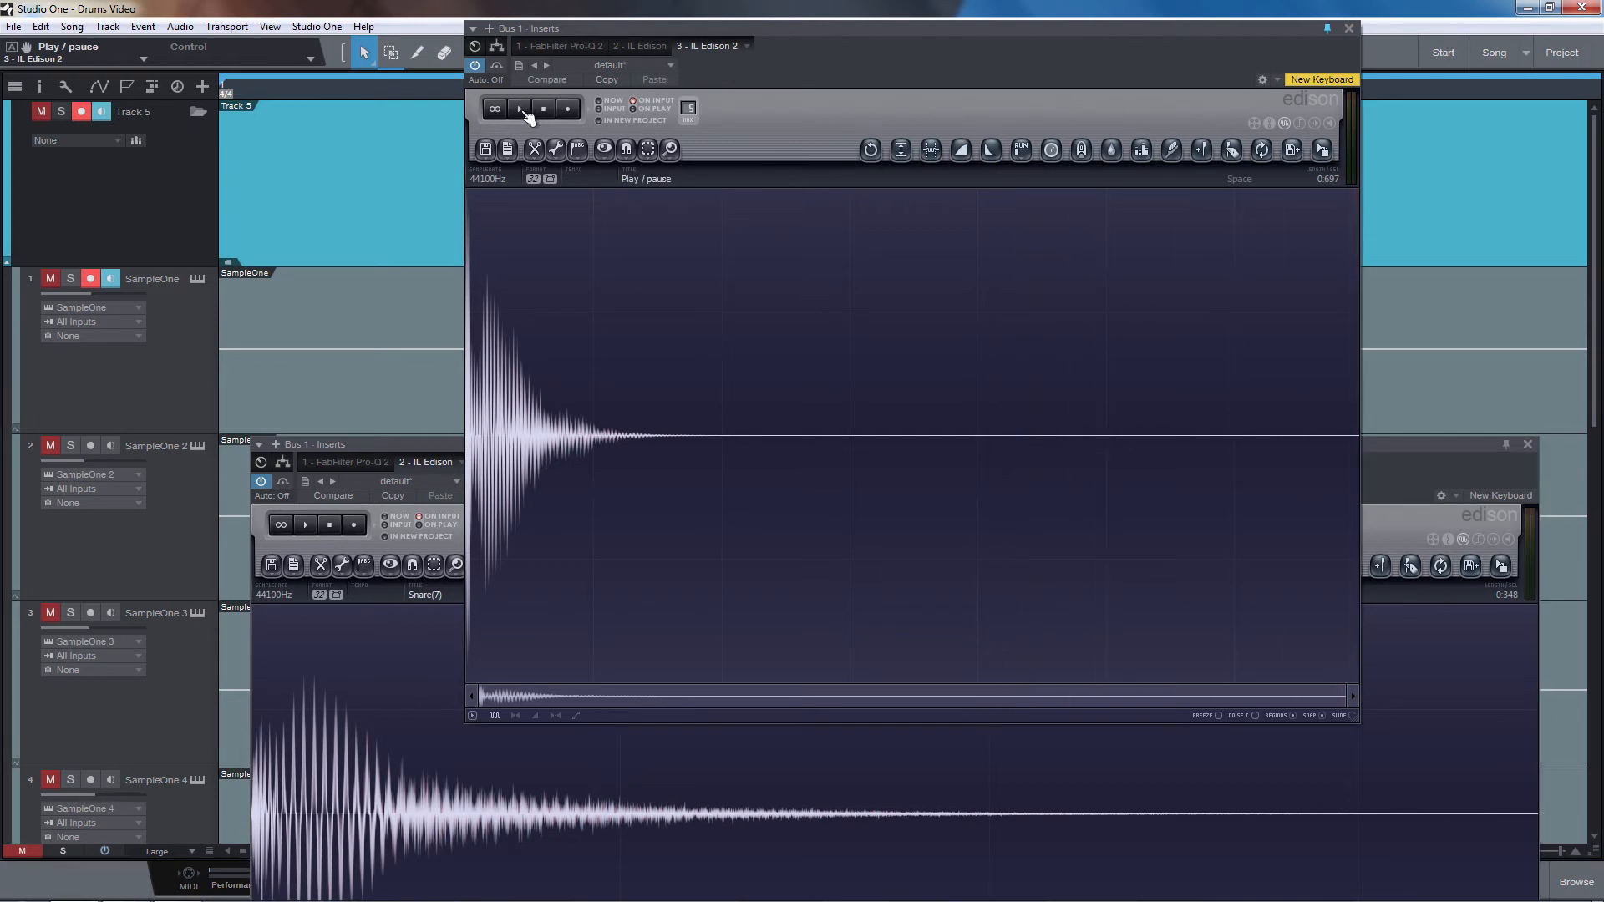
pyautogui.click(525, 112)
# Examine the attack of Snare2 up close in Edison 2 and select its first small wave cycles
pyautogui.moveTo(1344, 698); pyautogui.dragTo(483, 626)
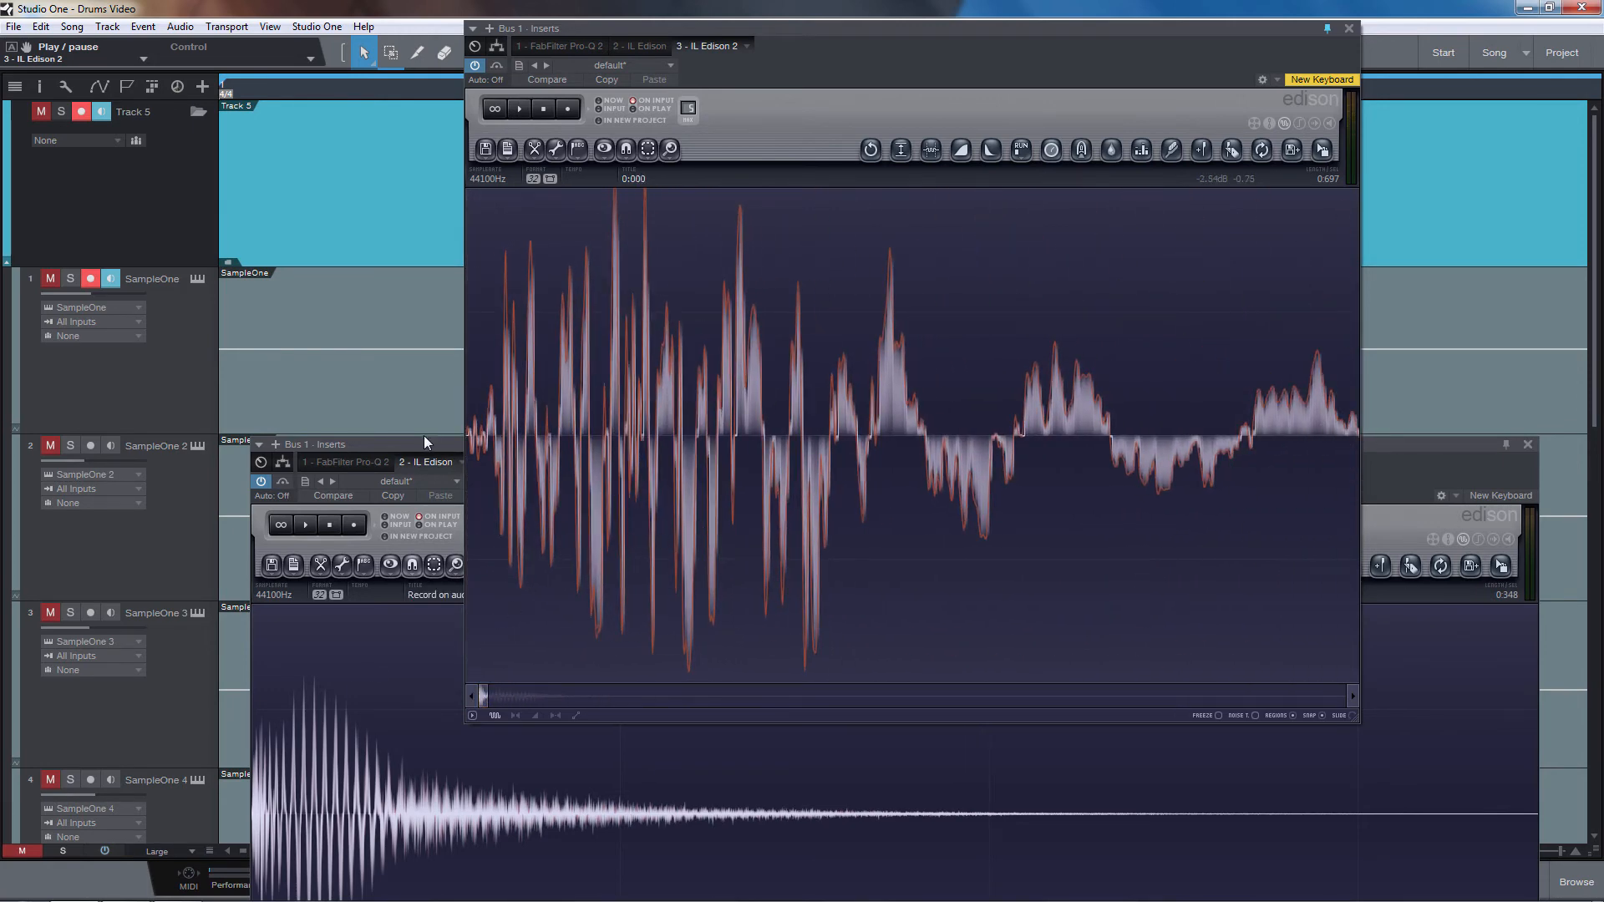
pyautogui.moveTo(423, 443); pyautogui.dragTo(378, 332)
pyautogui.click(828, 87)
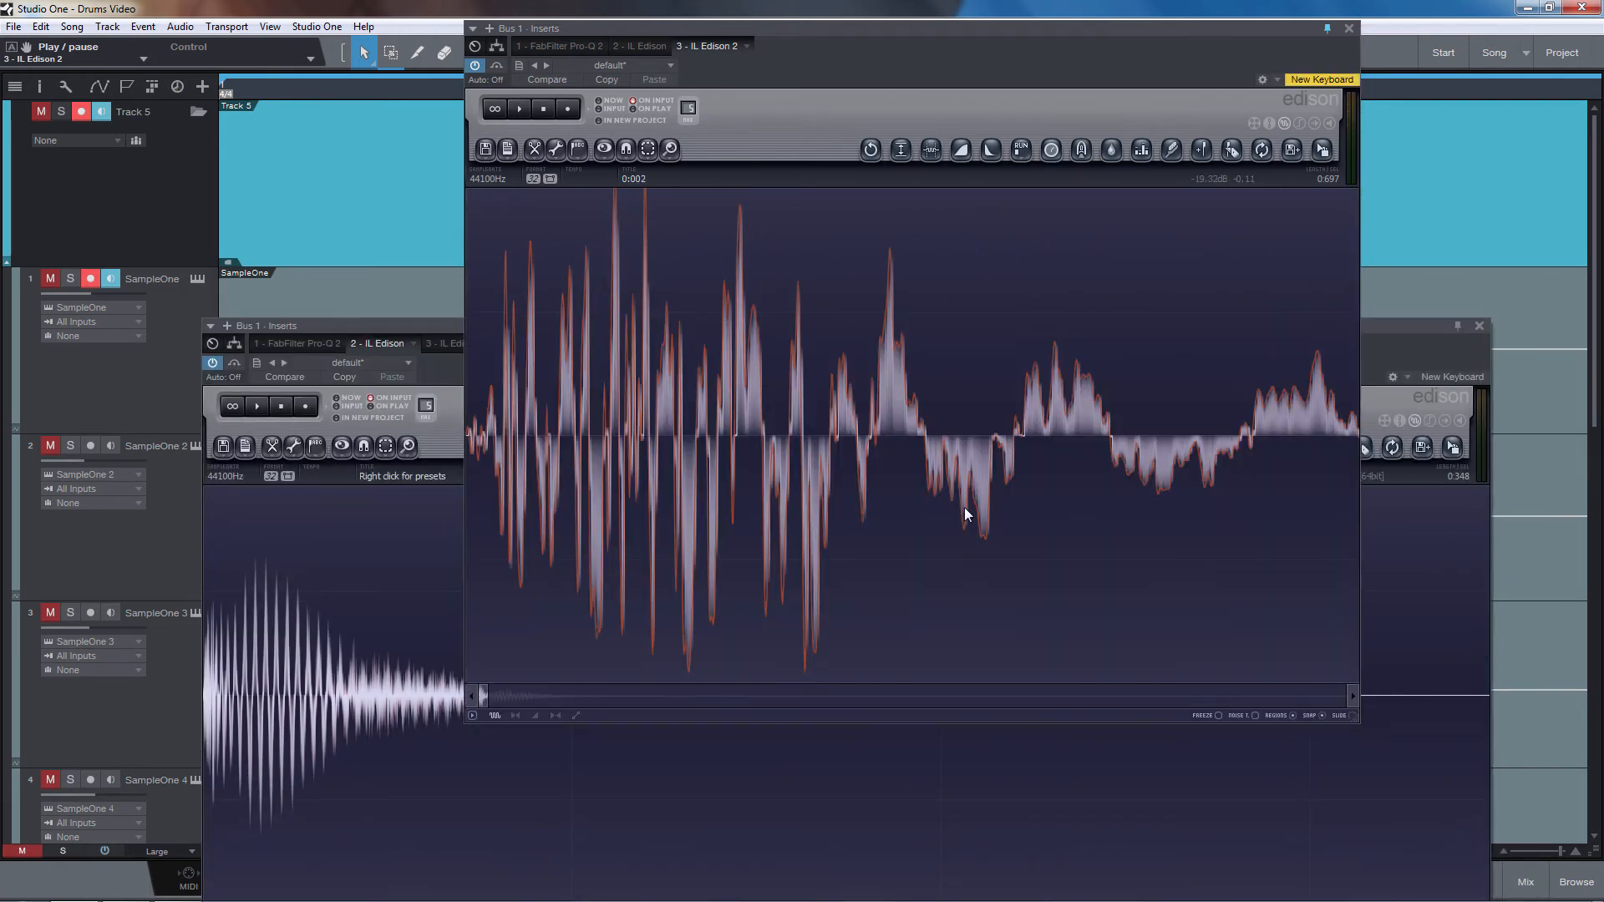
pyautogui.moveTo(489, 700); pyautogui.dragTo(473, 699)
pyautogui.moveTo(581, 513); pyautogui.dragTo(540, 524)
pyautogui.rightClick(523, 511)
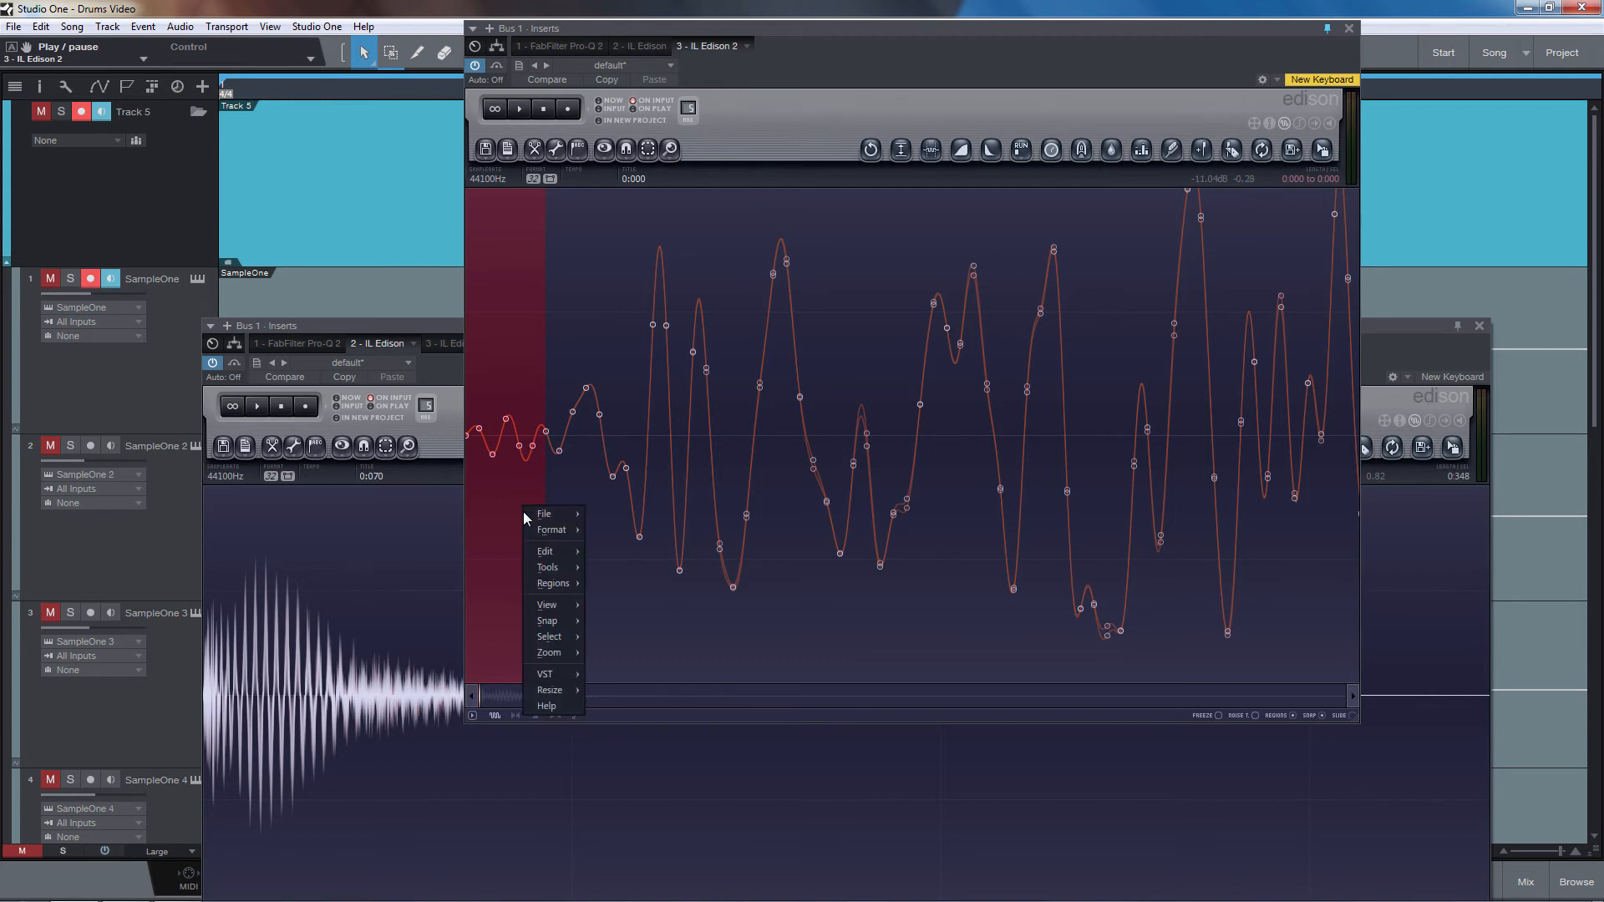
pyautogui.click(509, 515)
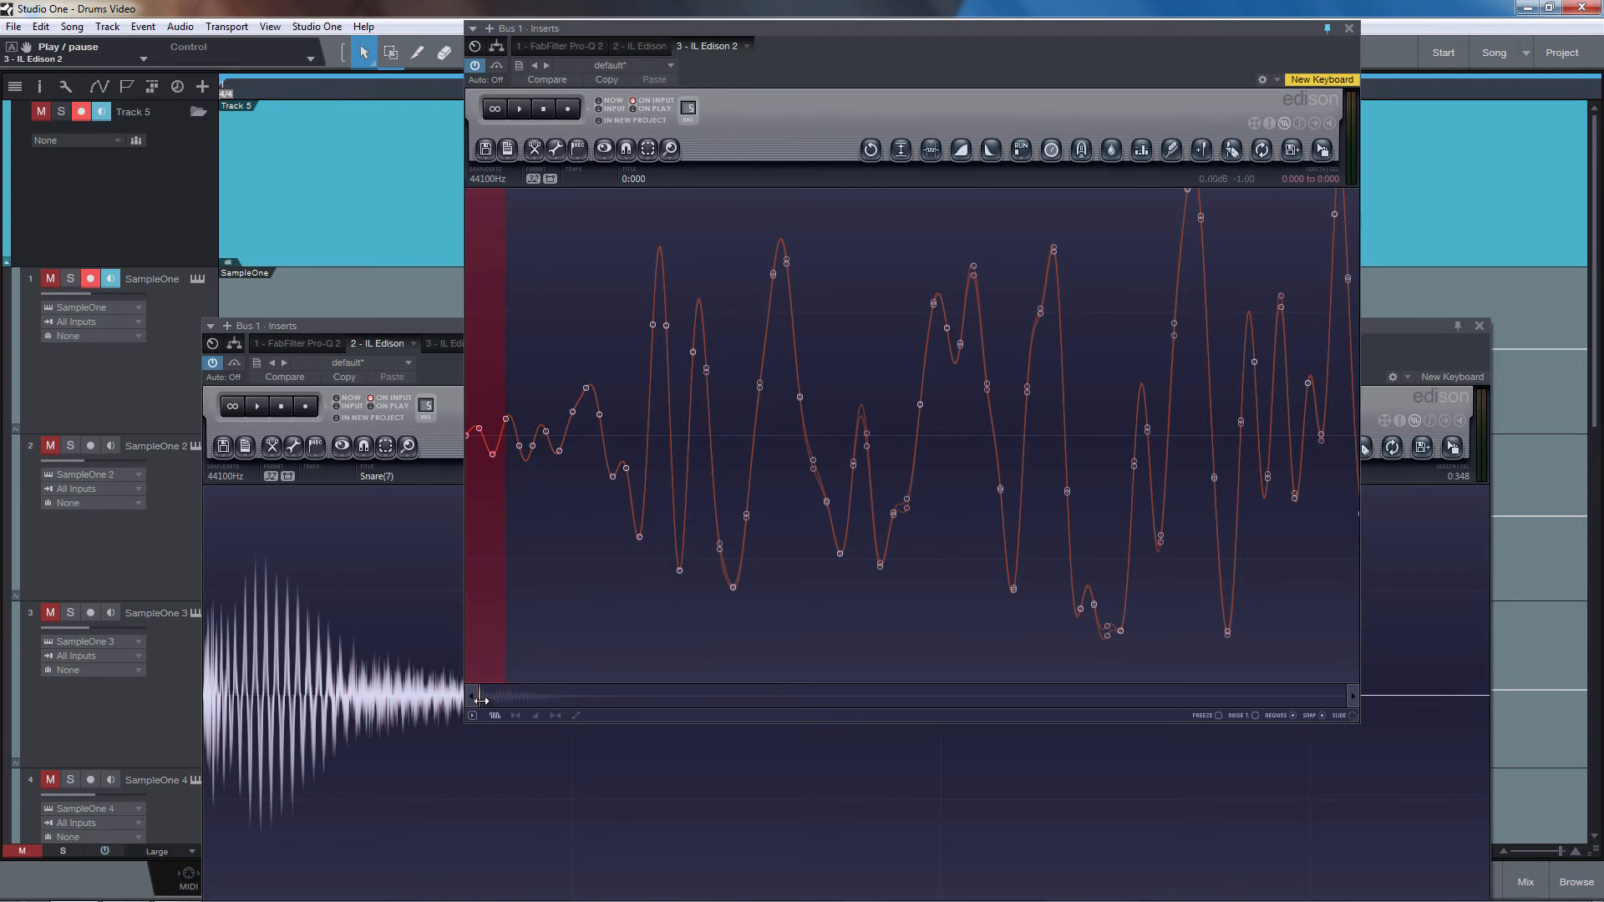
# Select the body of Snare2 in Edison 2 from just after the transient to the end, 0:005 to 0:697
pyautogui.moveTo(481, 698); pyautogui.dragTo(563, 698)
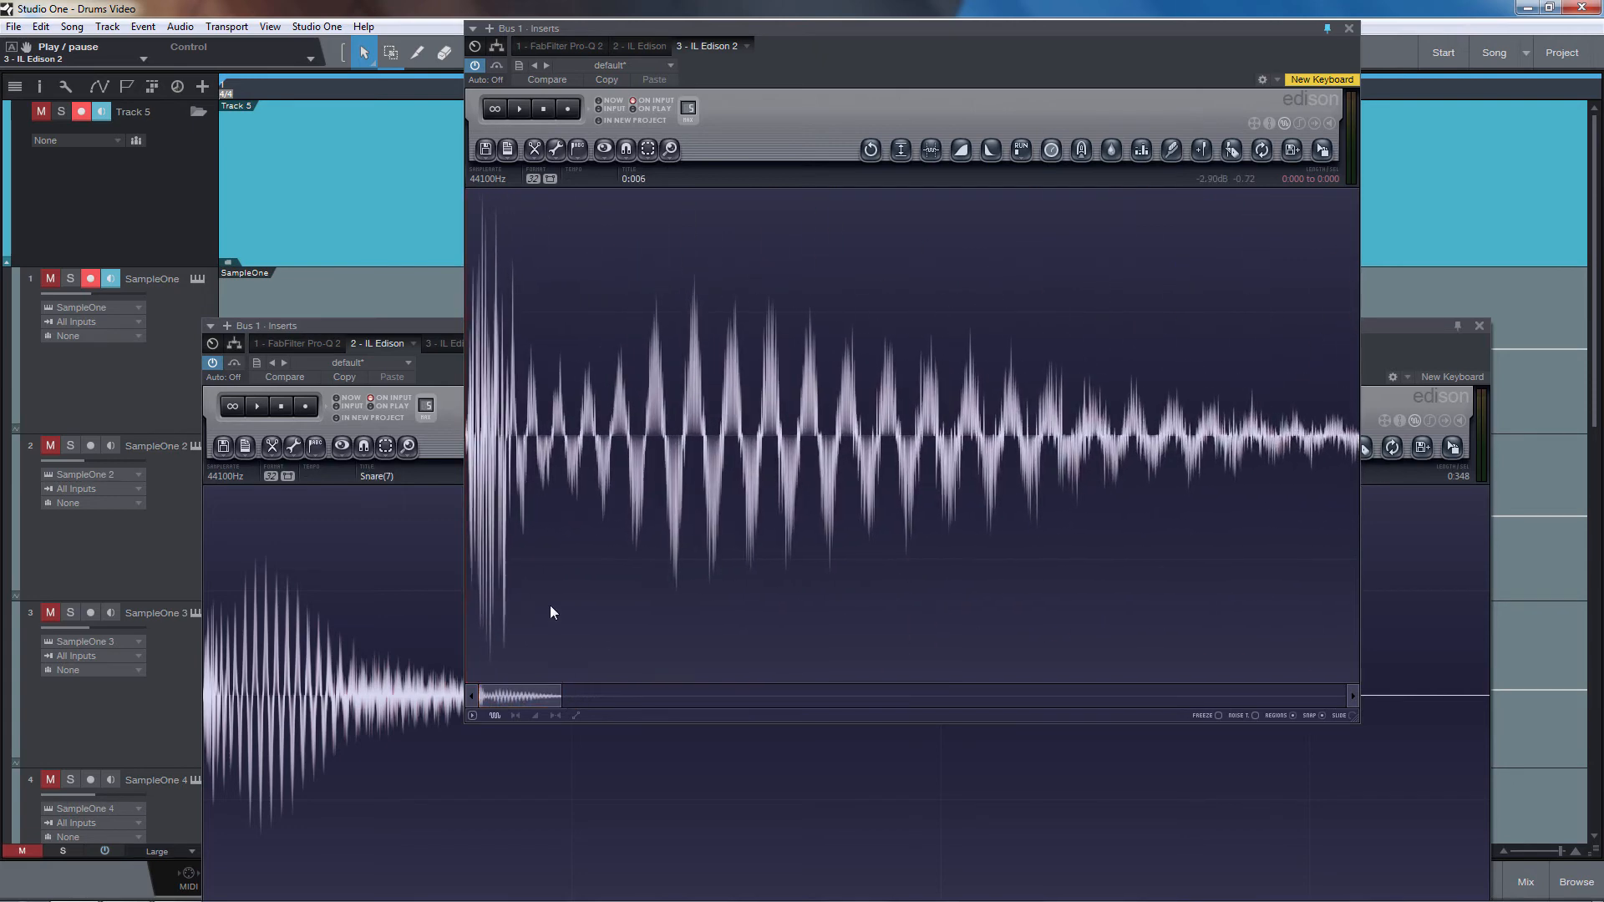
pyautogui.click(552, 607)
pyautogui.moveTo(537, 609); pyautogui.dragTo(1475, 586)
pyautogui.moveTo(580, 700); pyautogui.dragTo(1561, 634)
pyautogui.moveTo(566, 527); pyautogui.dragTo(1462, 551)
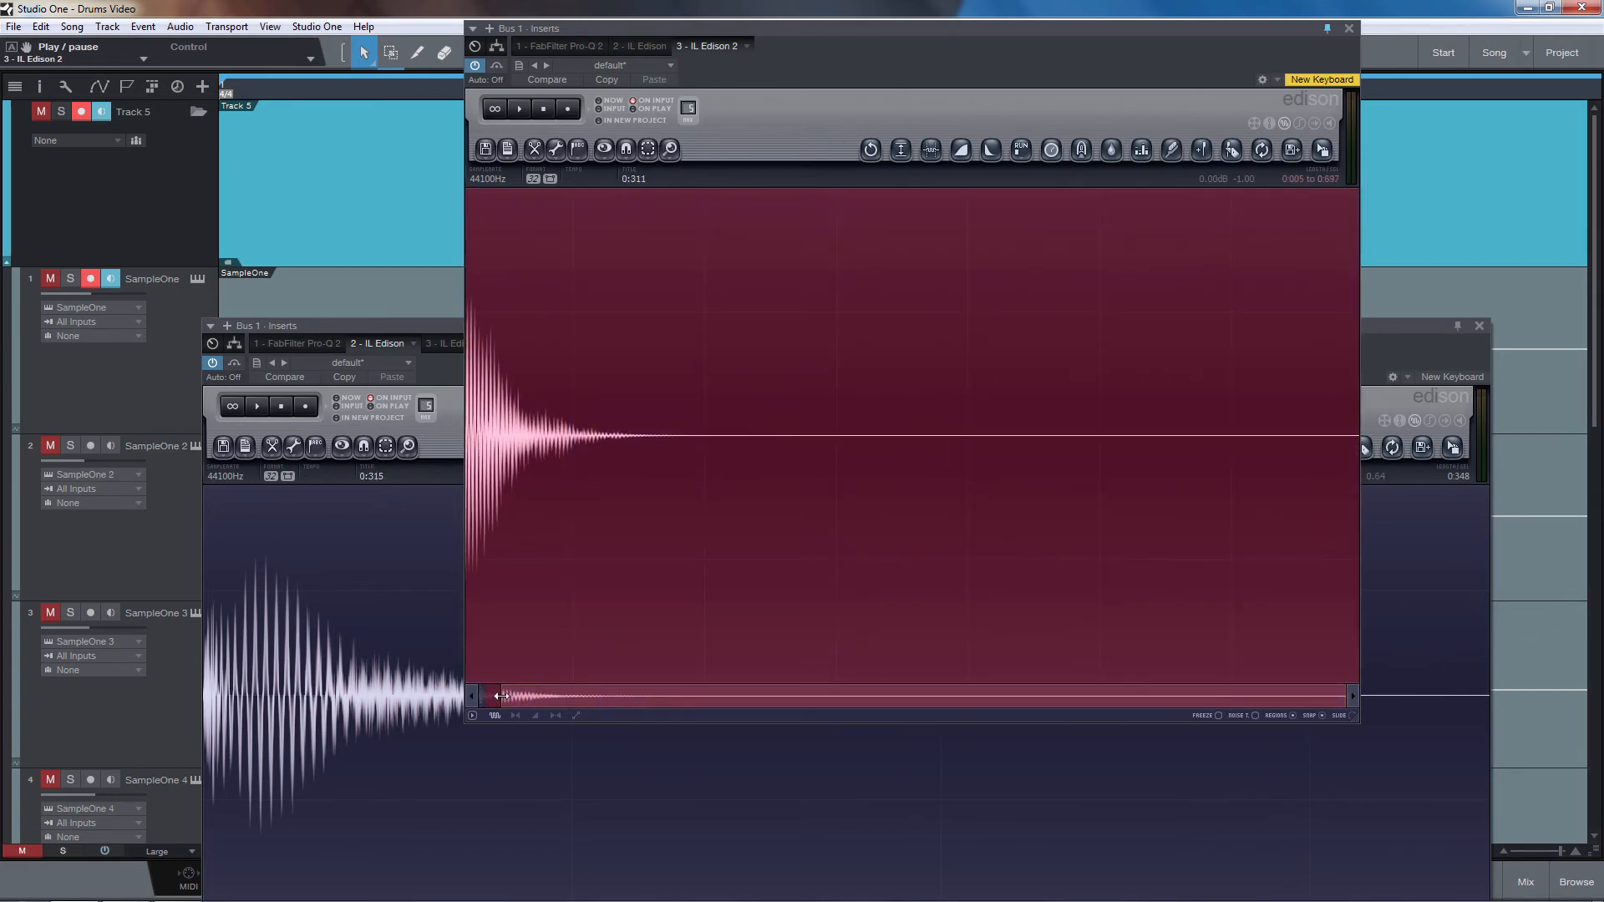
# Move the start of the Snare2 selection earlier to 0:003, just behind the dense transient
pyautogui.moveTo(502, 696); pyautogui.dragTo(341, 701)
pyautogui.moveTo(1341, 691); pyautogui.dragTo(513, 693)
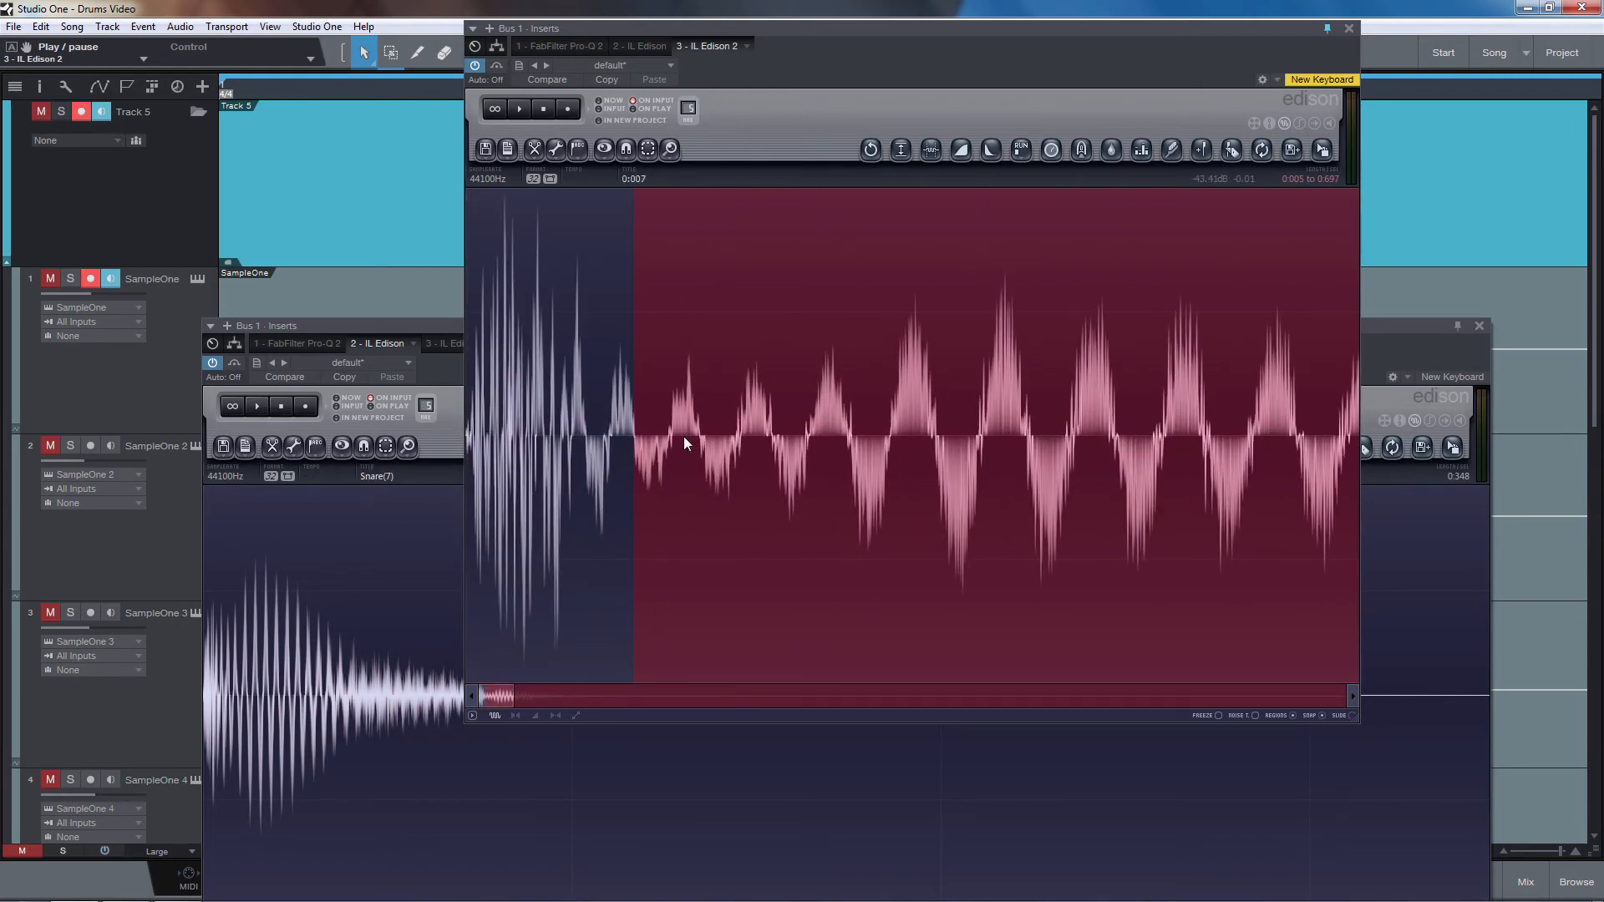
pyautogui.scroll(5, 509, 419)
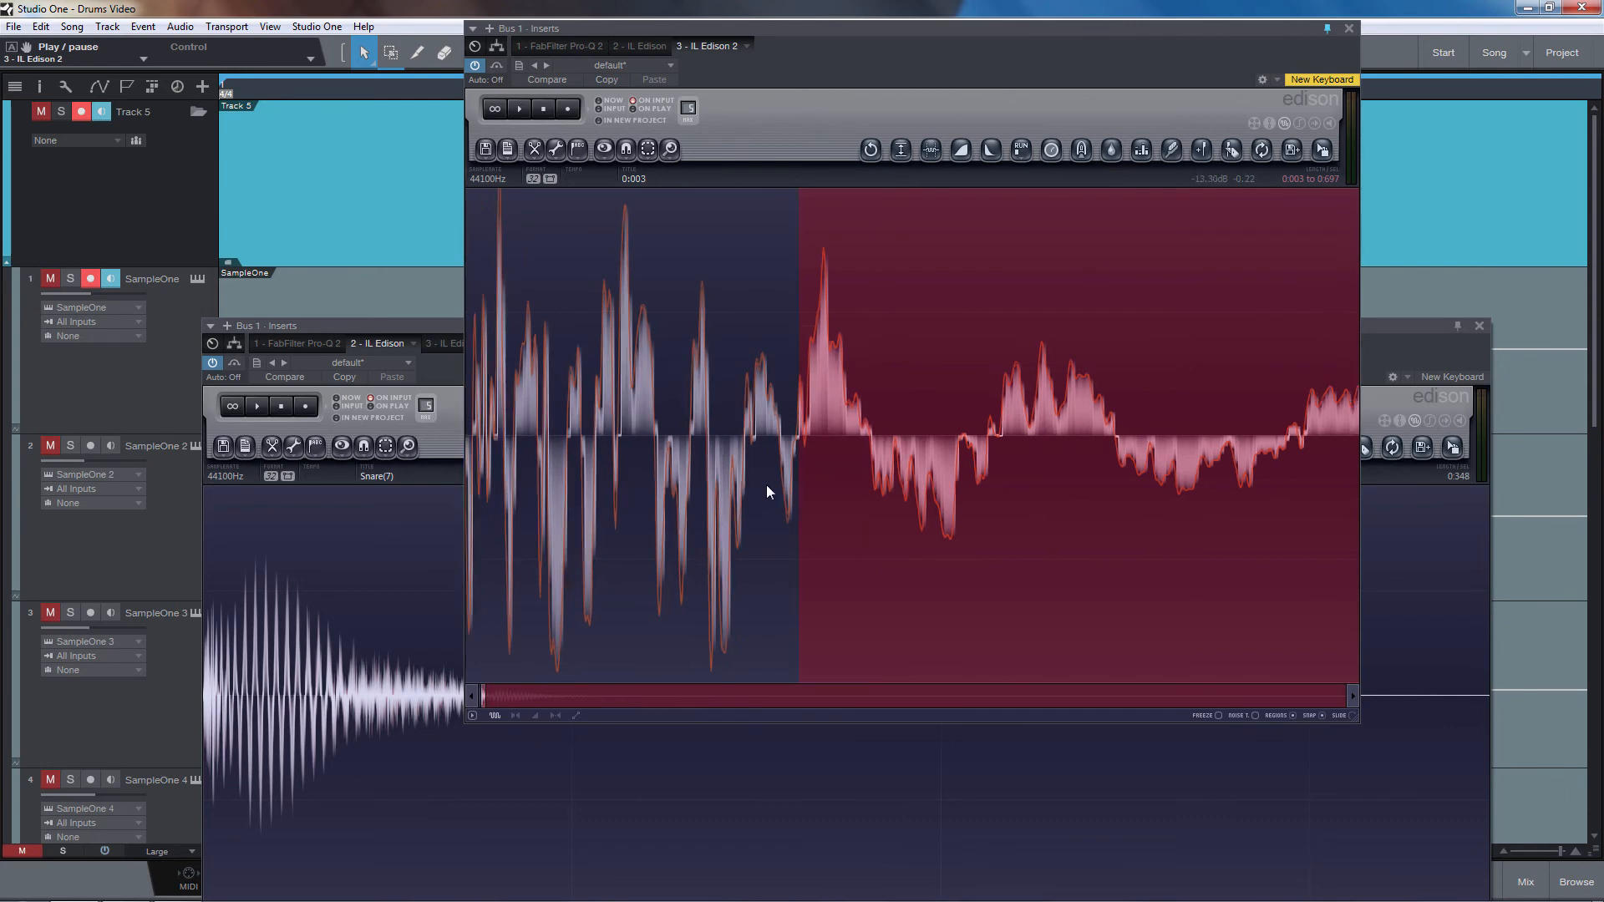
pyautogui.scroll(3, 765, 485)
pyautogui.scroll(-5, 739, 476)
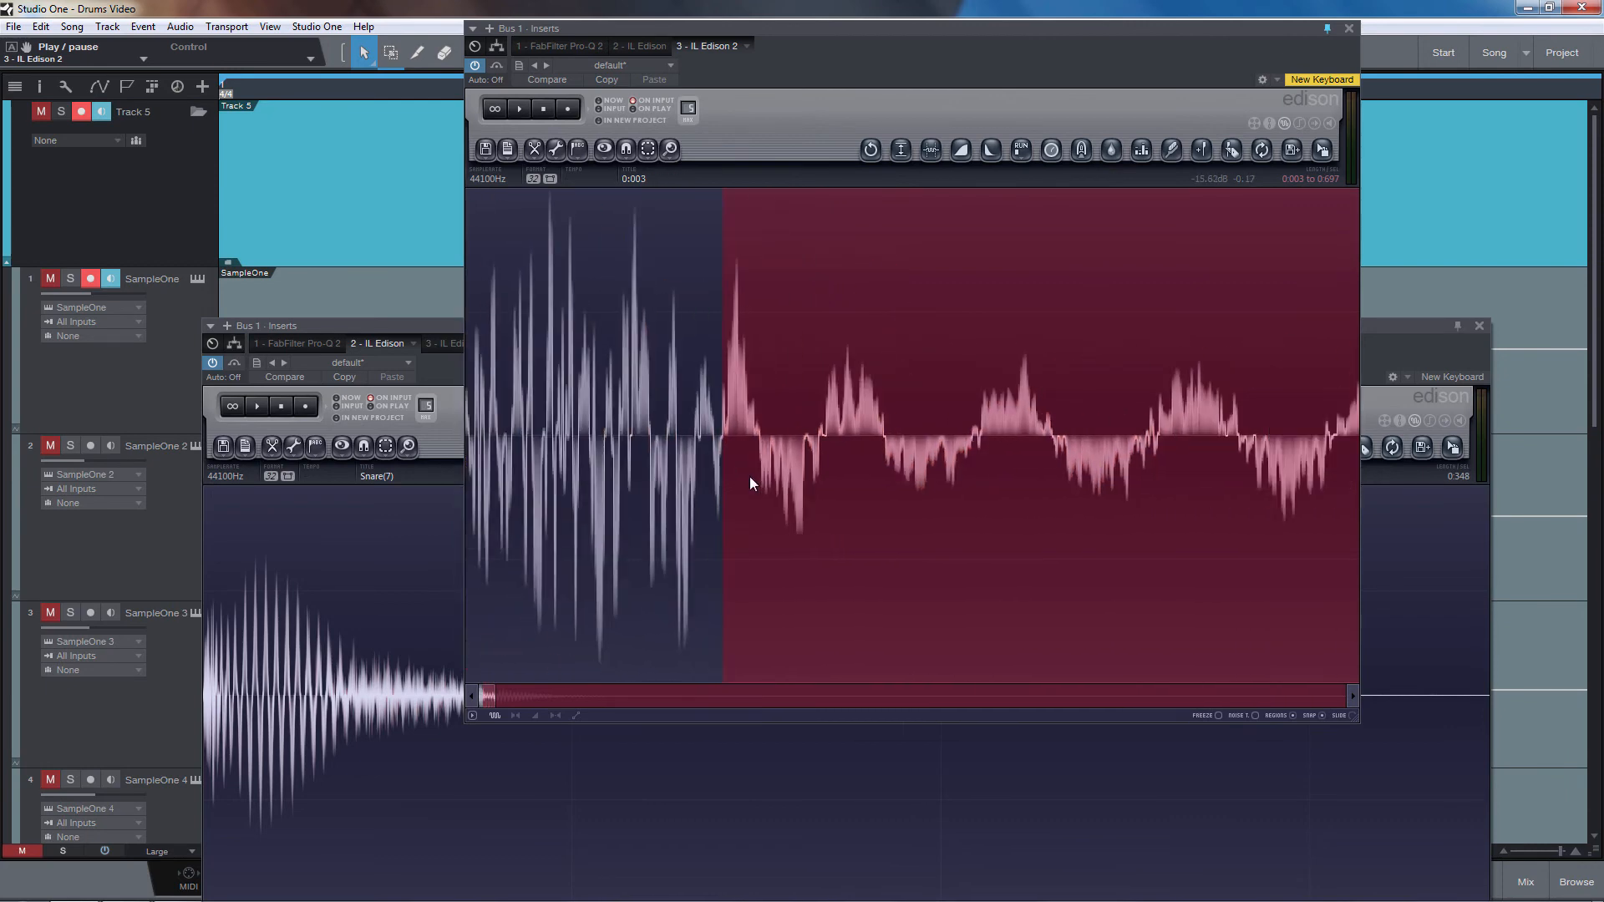
pyautogui.scroll(-2, 735, 479)
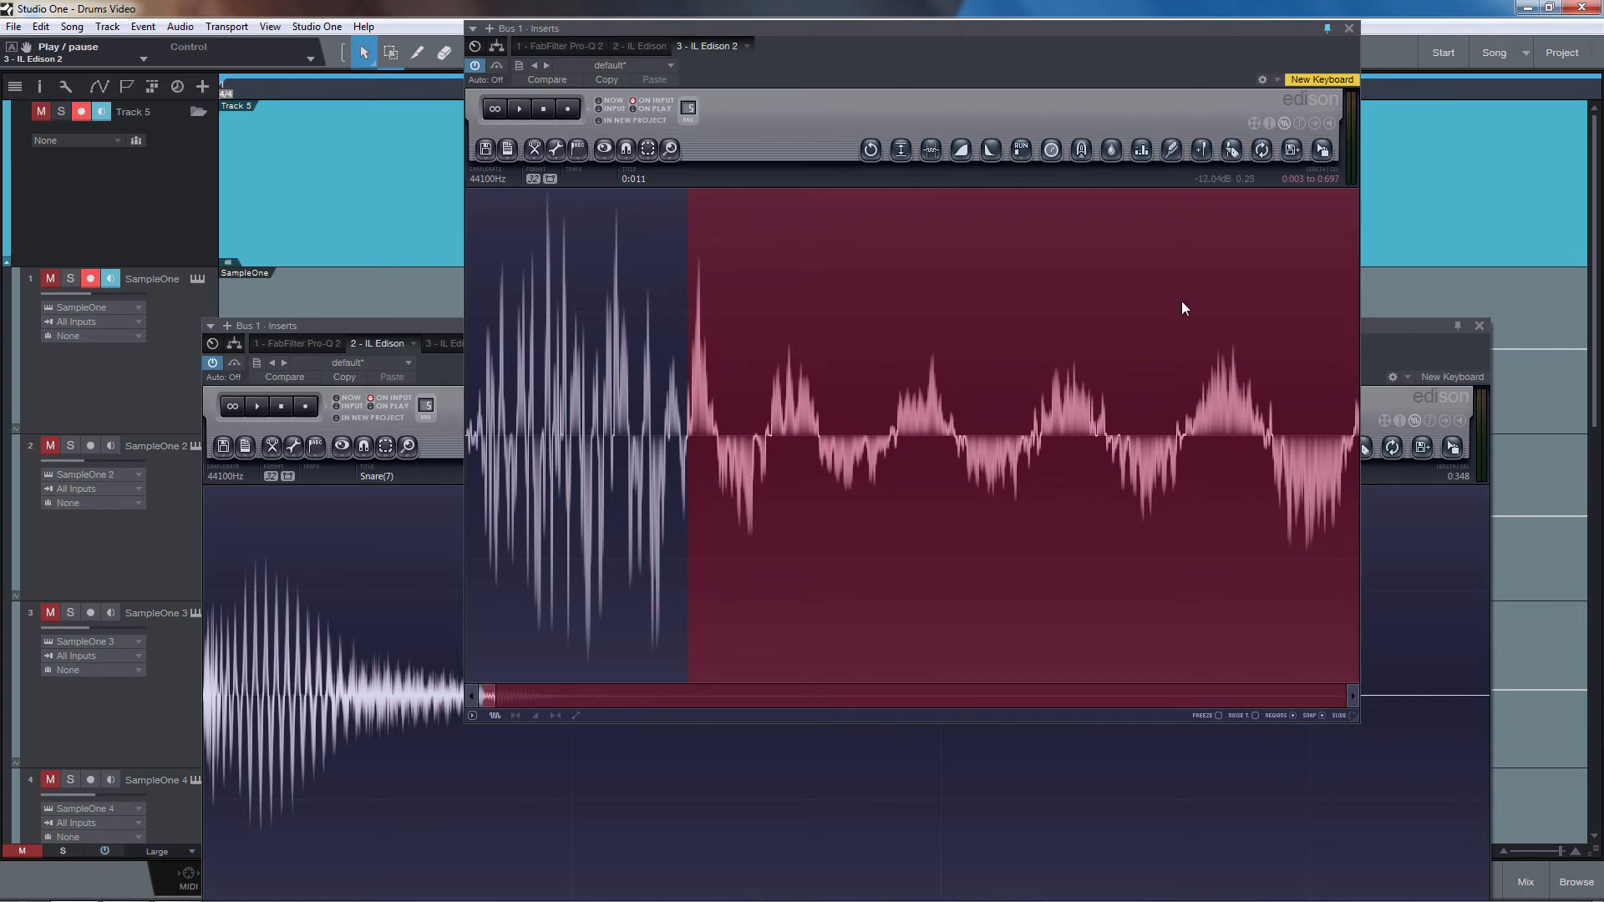
# Reposition the Edison 2 window and shift the selection start slightly past the transient's last peak, checking the boundary up close
pyautogui.moveTo(1101, 35); pyautogui.dragTo(877, 15)
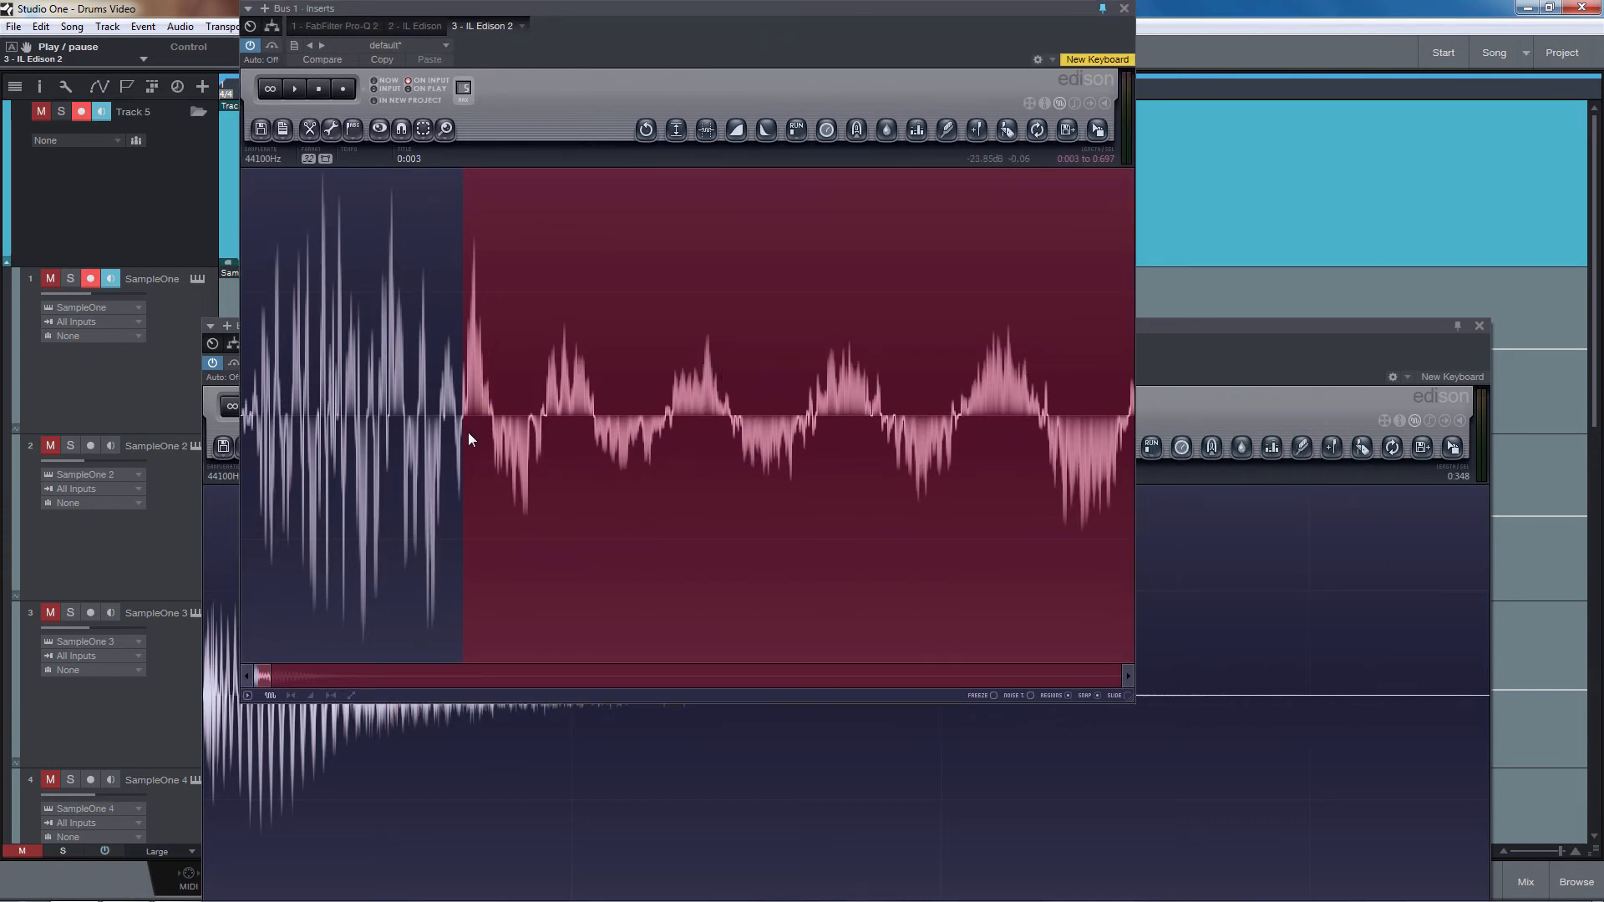
pyautogui.moveTo(468, 432)
pyautogui.mouseDown()
pyautogui.moveTo(413, 434)
pyautogui.moveTo(549, 452)
pyautogui.moveTo(488, 454)
pyautogui.mouseUp()
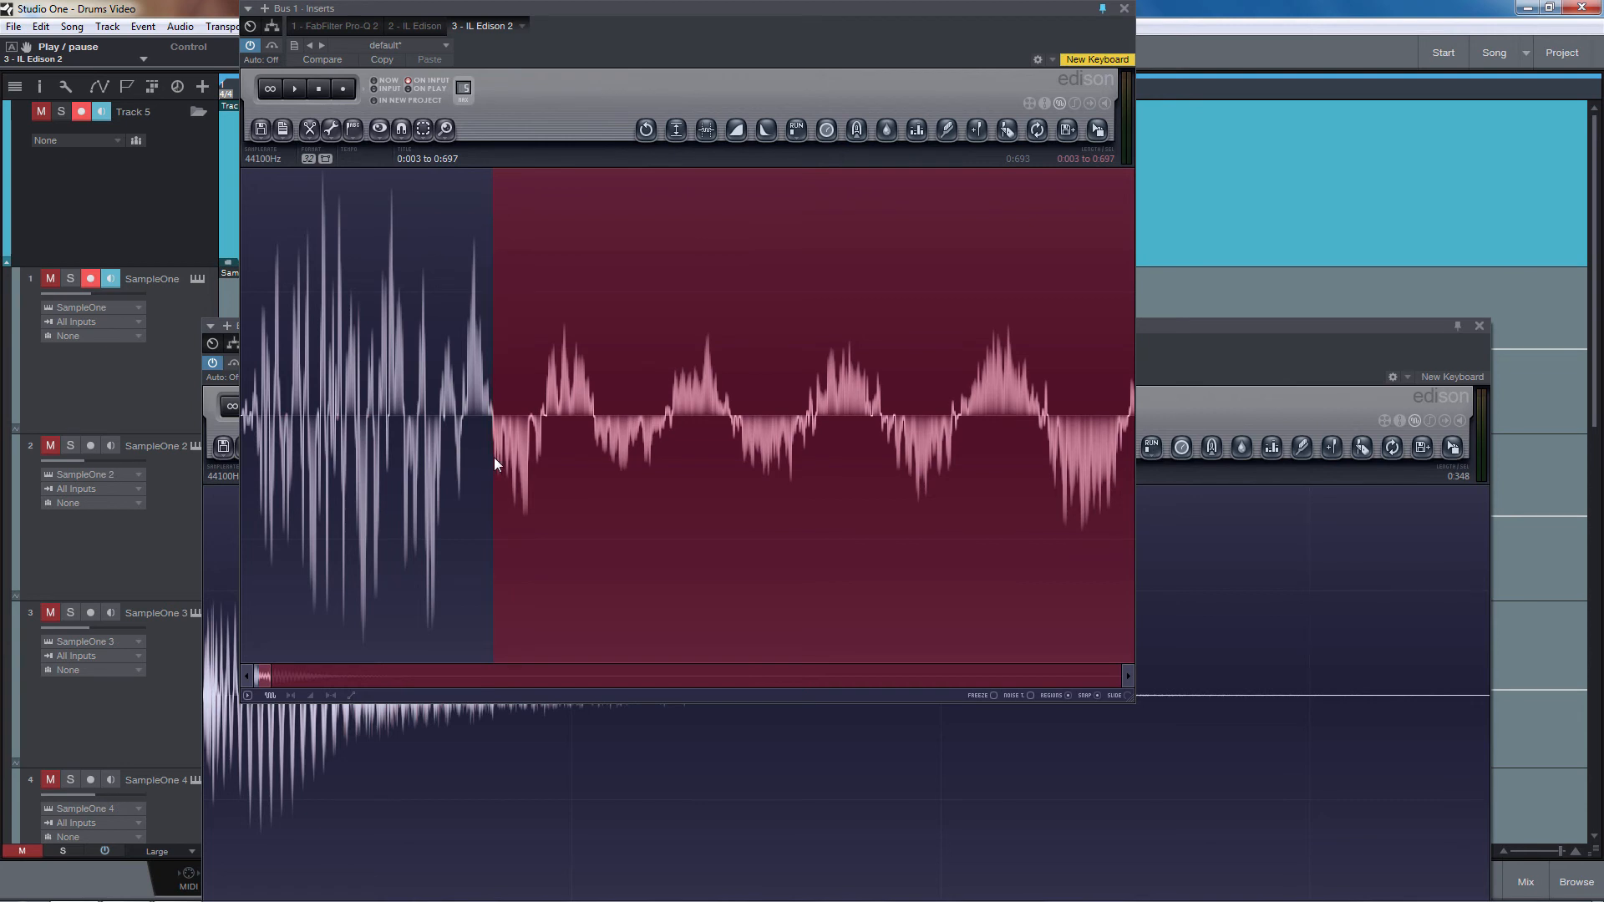
pyautogui.scroll(8, 489, 458)
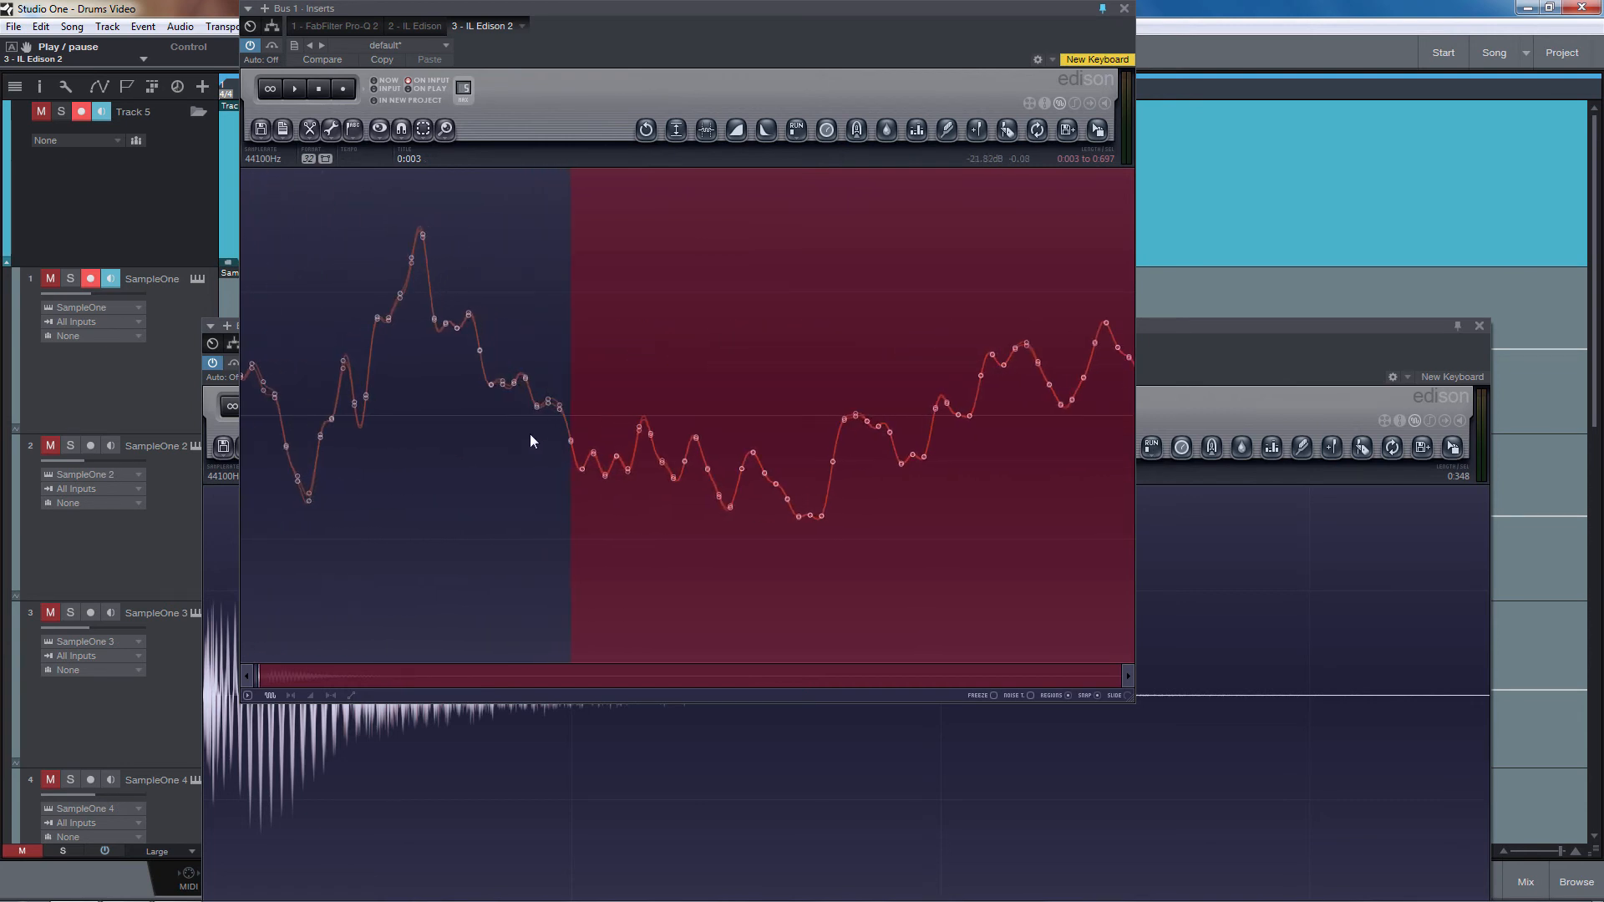
pyautogui.scroll(-8, 530, 440)
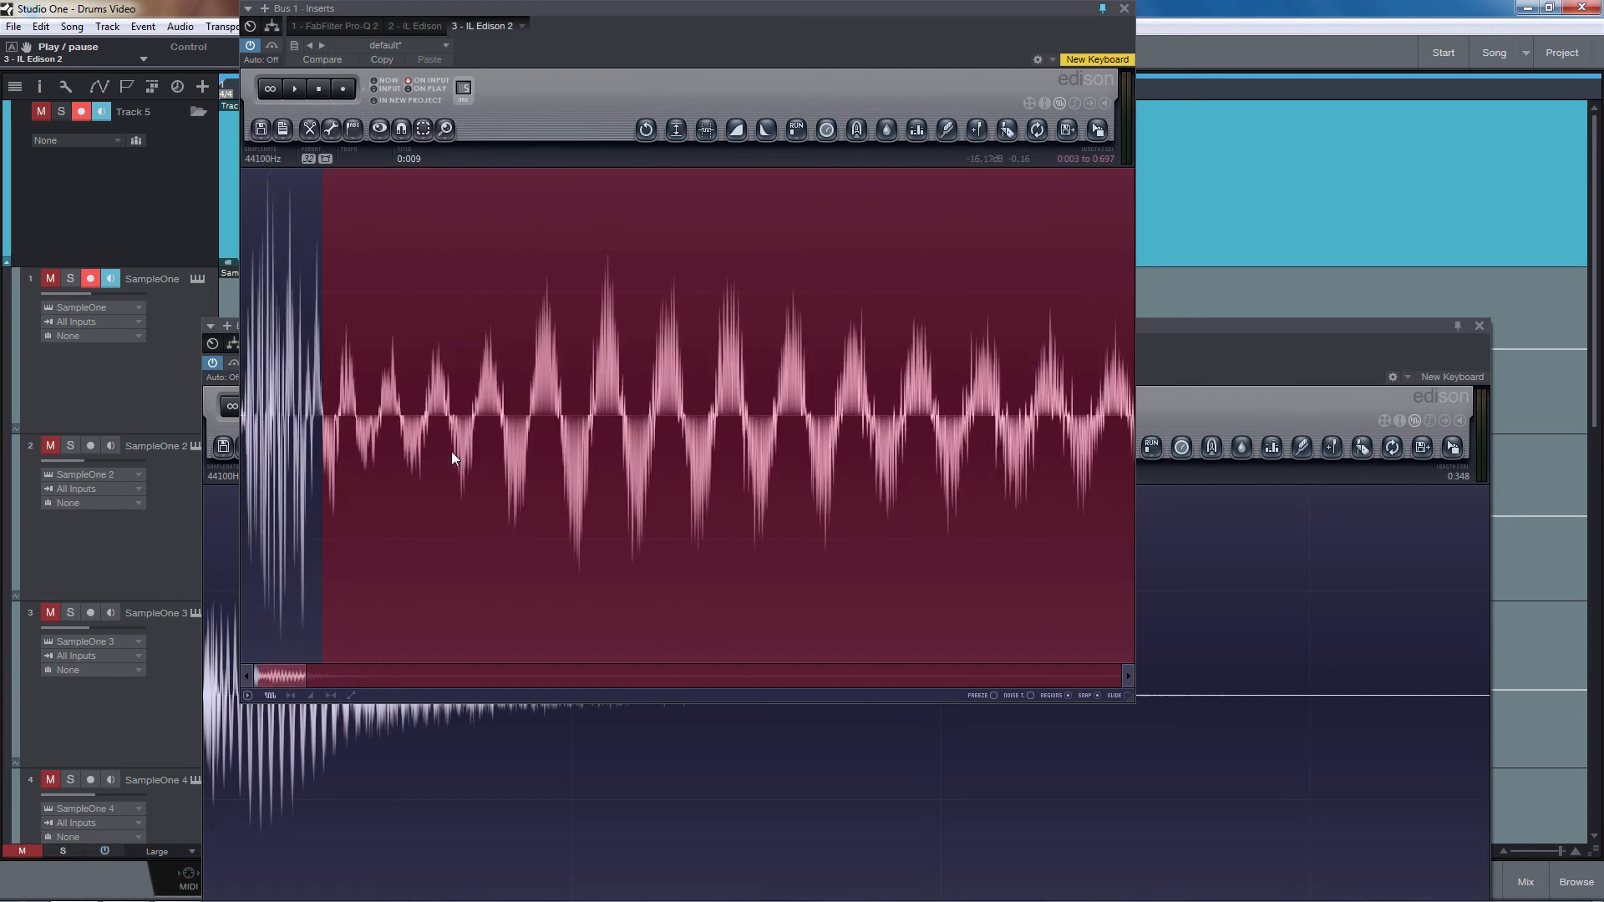
# Cut the selected Snare2 body out of Edison 2 and play the remaining transient
pyautogui.moveTo(304, 663); pyautogui.dragTo(1261, 609)
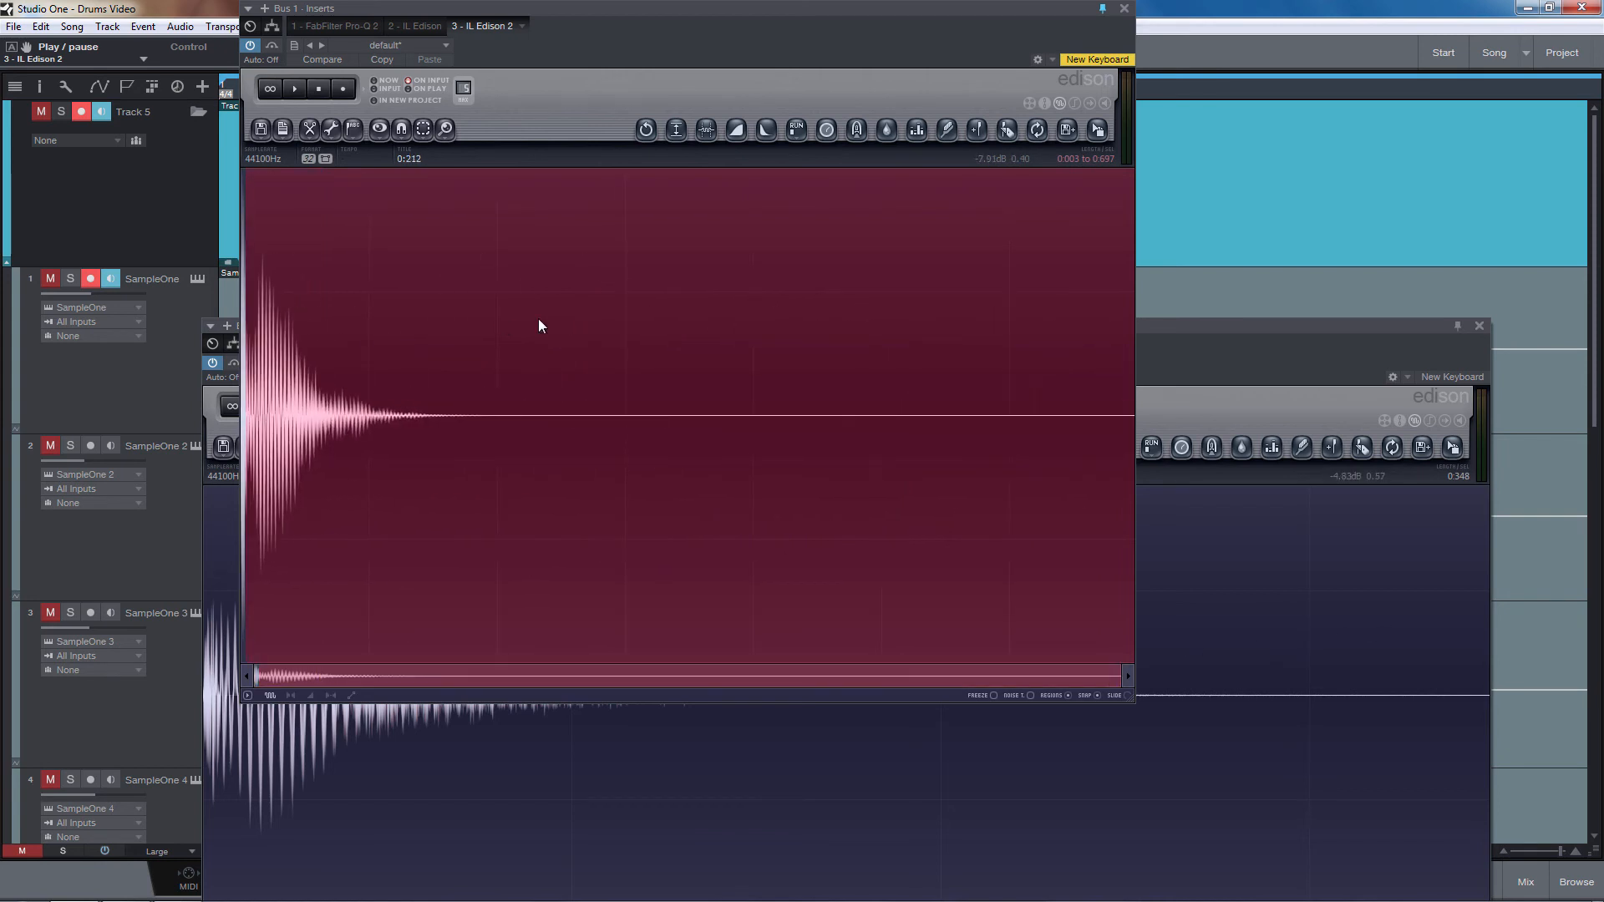
pyautogui.rightClick(403, 225)
pyautogui.moveTo(453, 279)
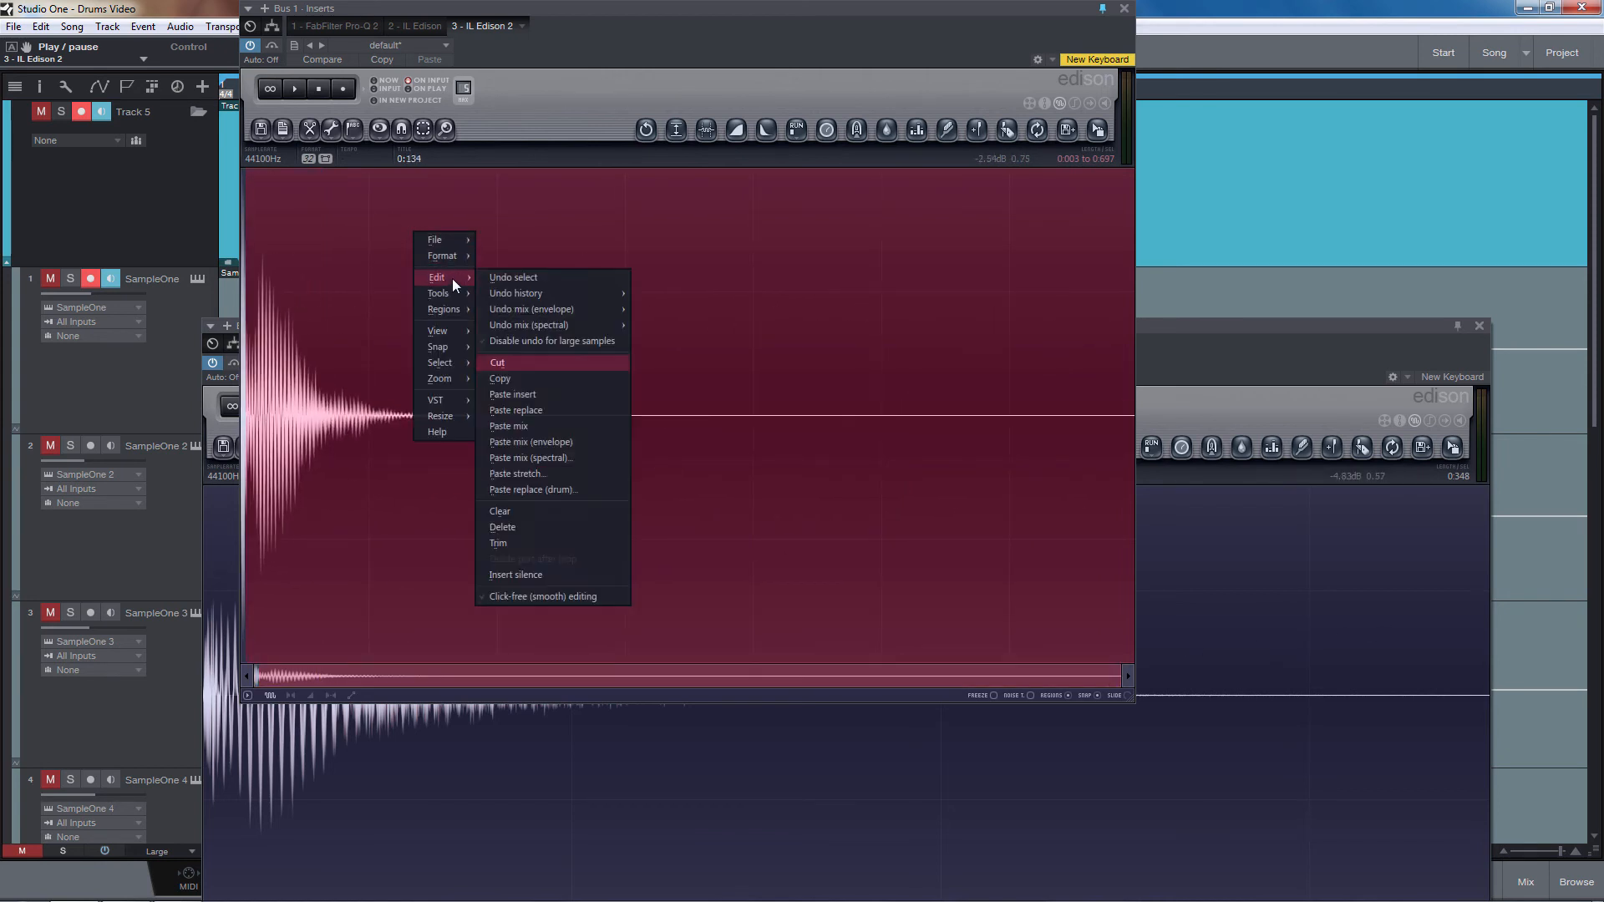
pyautogui.click(542, 362)
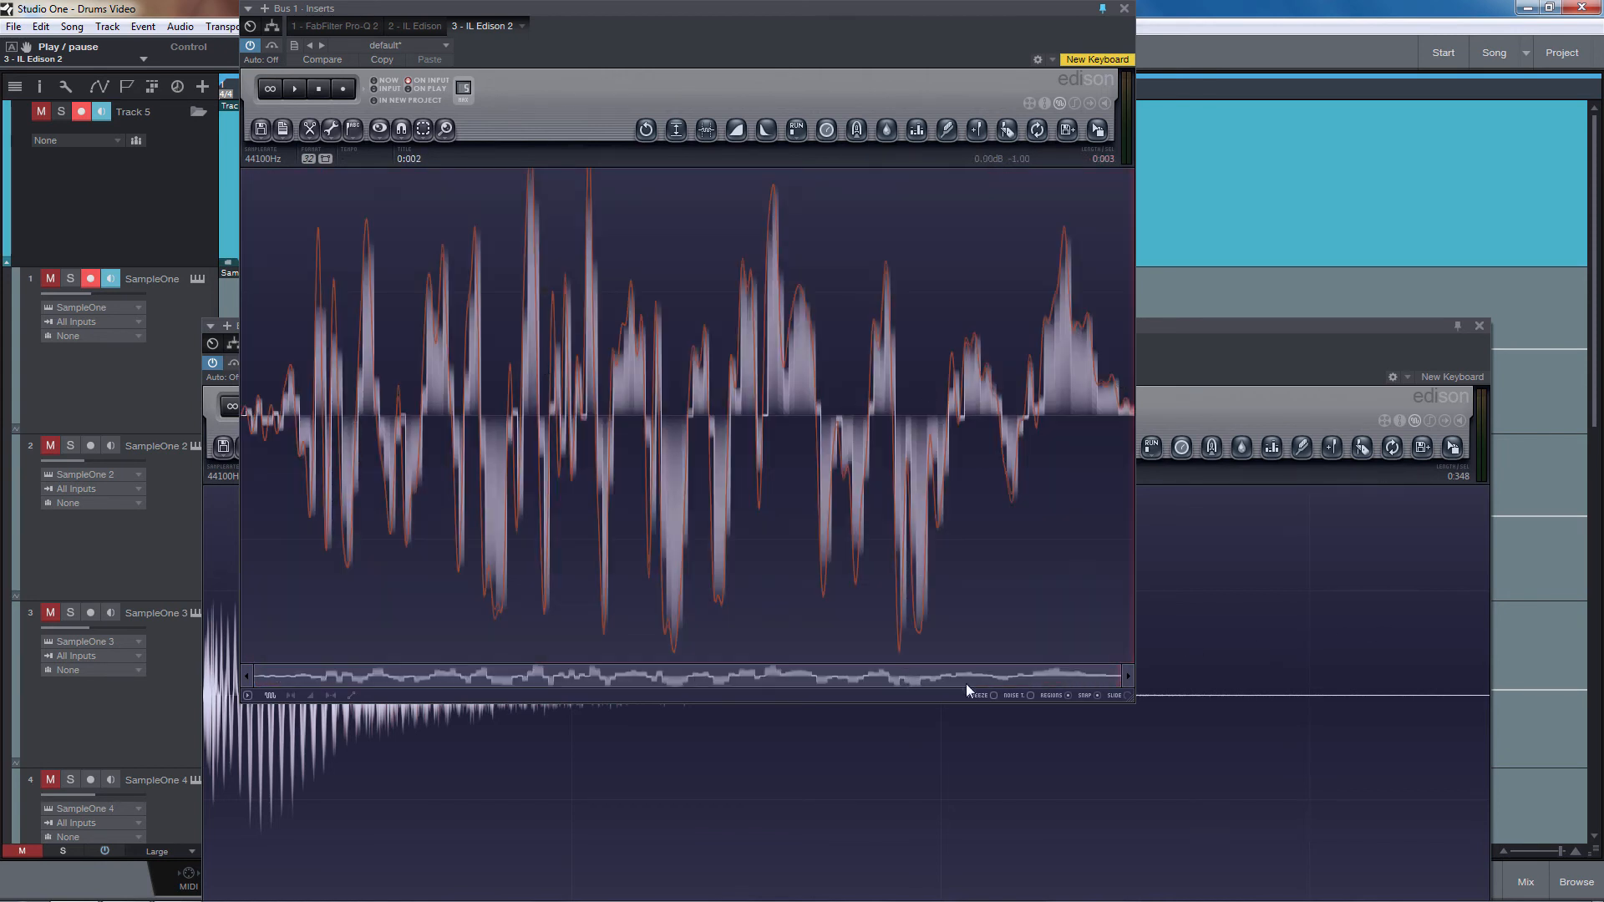
pyautogui.click(298, 91)
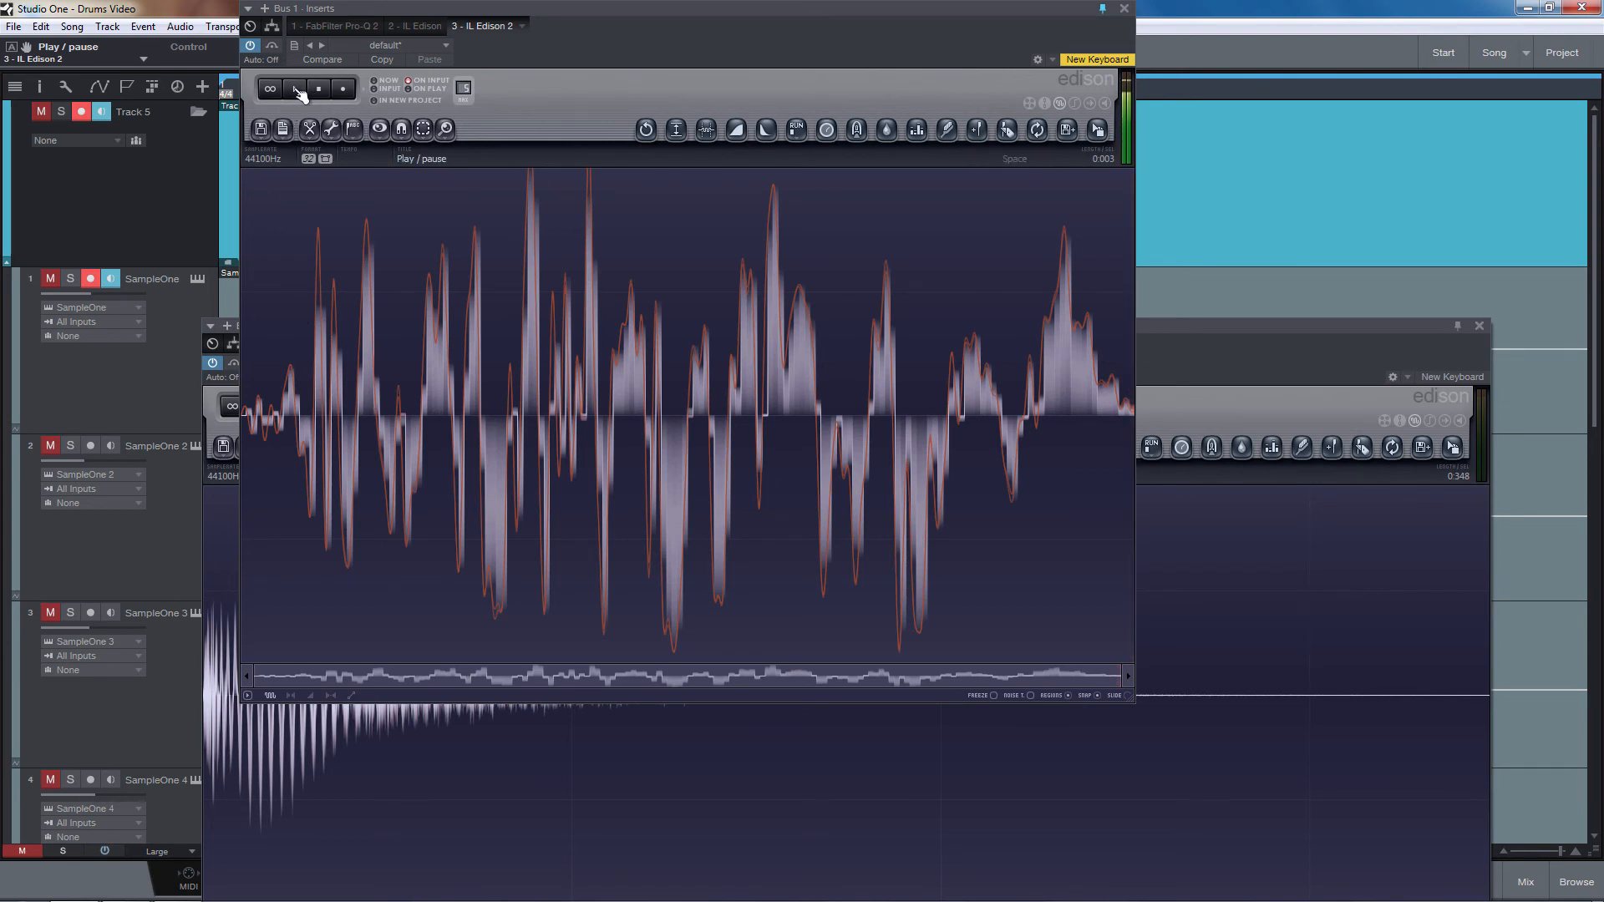
# Move the first Edison window up and select the small wave cycles just behind its snare's transient, 0:004 to 0:008
pyautogui.click(1241, 344)
pyautogui.moveTo(1233, 304); pyautogui.dragTo(1227, 90)
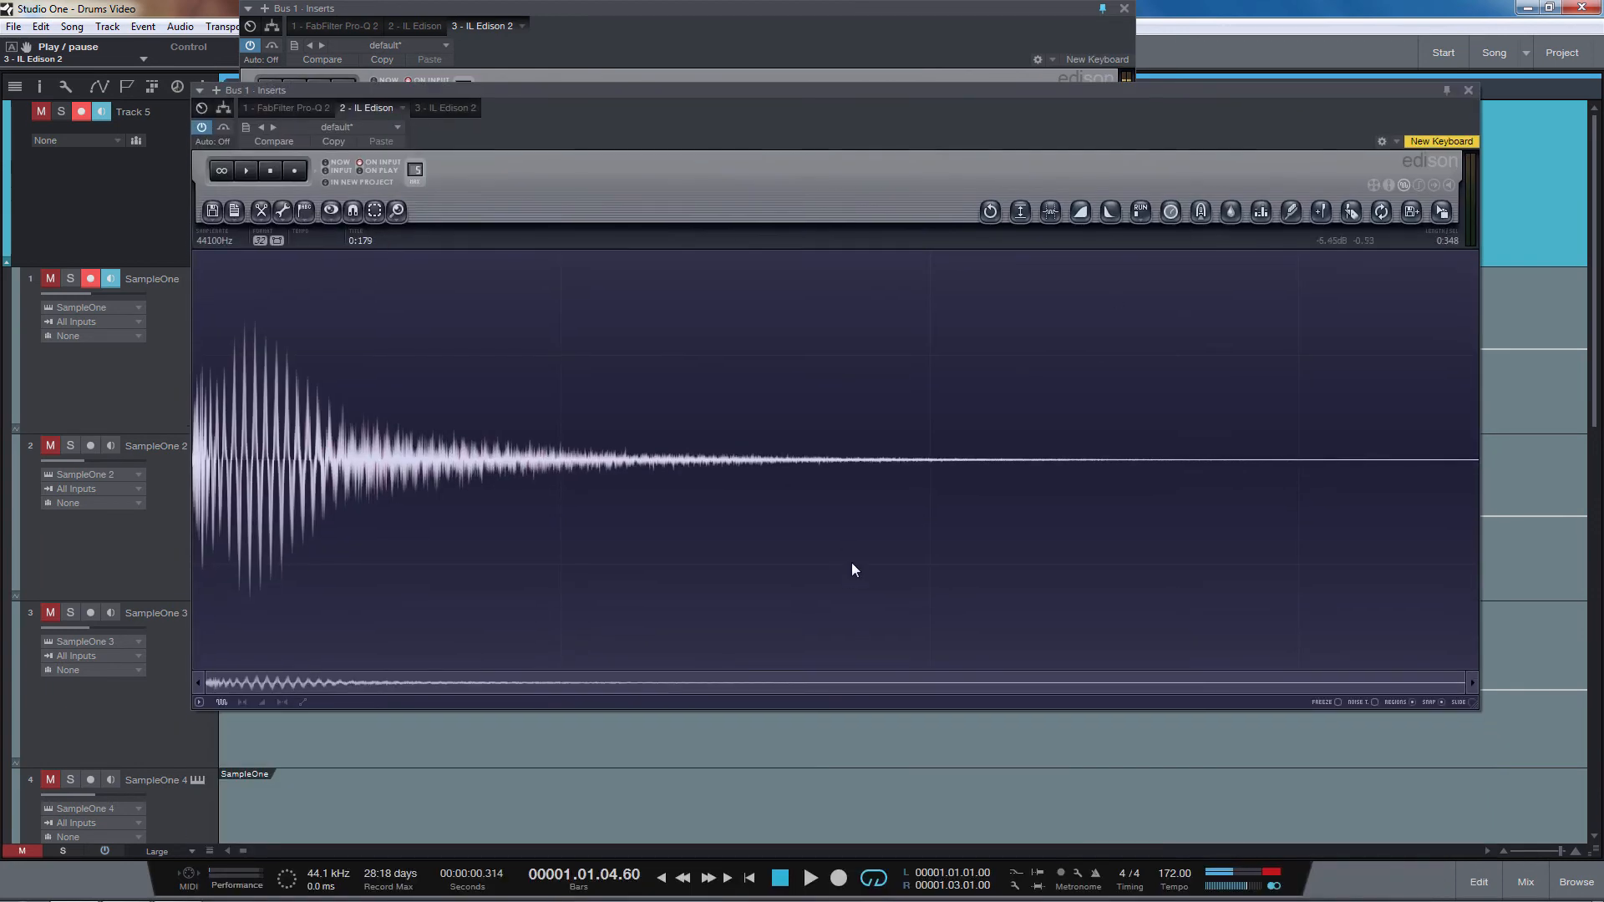
pyautogui.moveTo(1464, 682); pyautogui.dragTo(281, 627)
pyautogui.moveTo(623, 538); pyautogui.dragTo(643, 545)
pyautogui.scroll(-2, 550, 574)
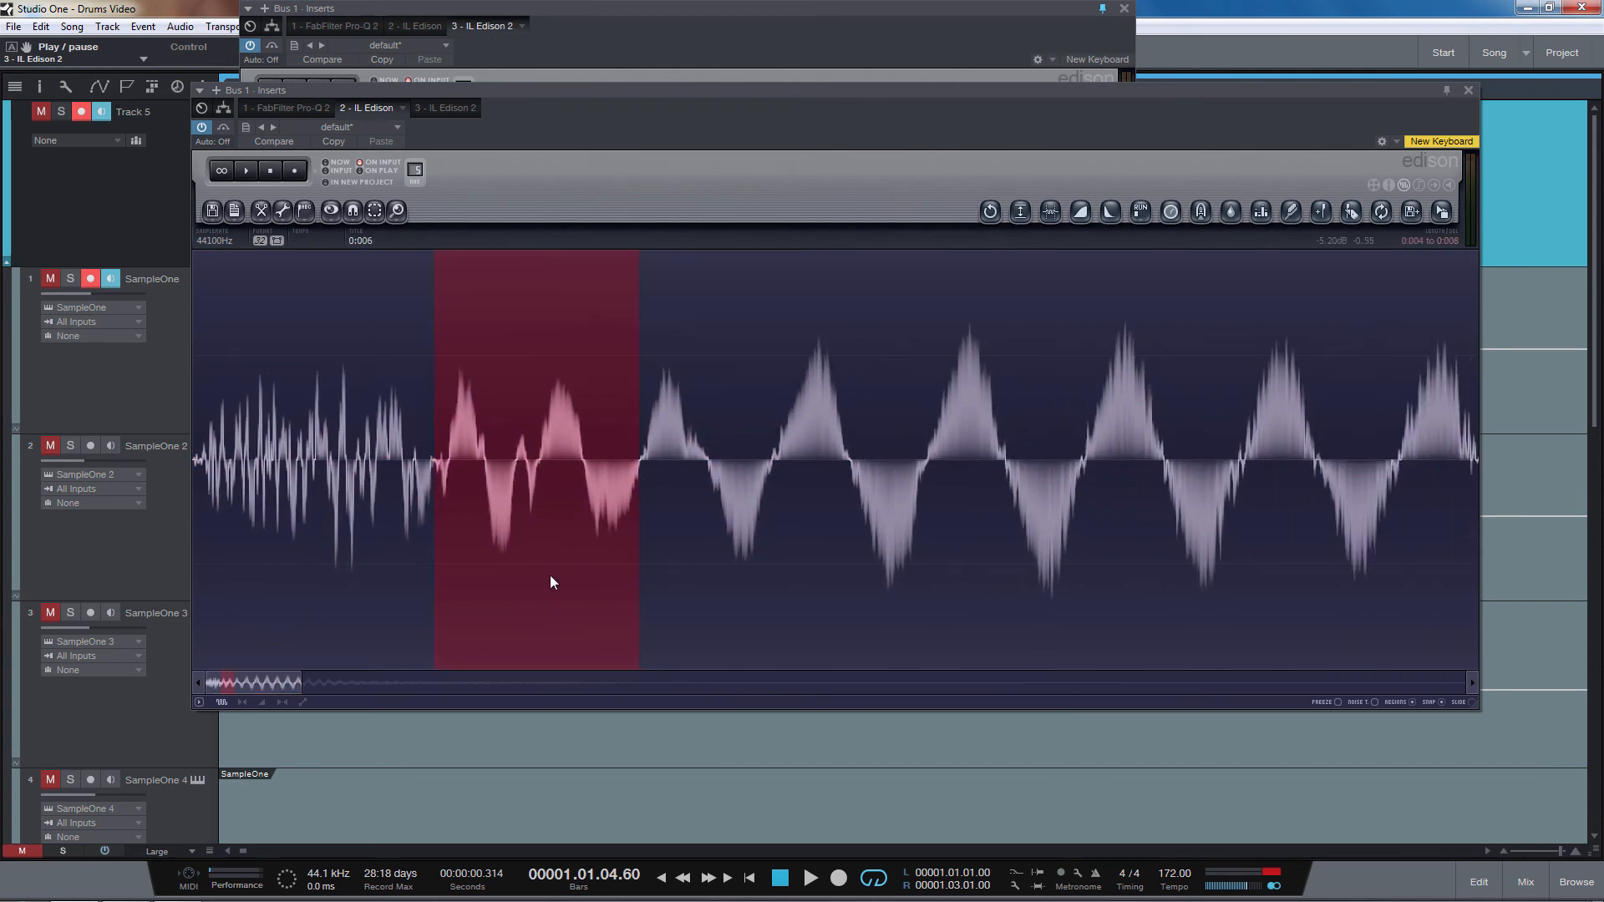
# Refine the boundary behind the transient in the first Edison and select the snare body from 0:003 to the end at 0:348
pyautogui.moveTo(406, 557); pyautogui.dragTo(309, 550)
pyautogui.scroll(3, 404, 561)
pyautogui.scroll(1, 326, 576)
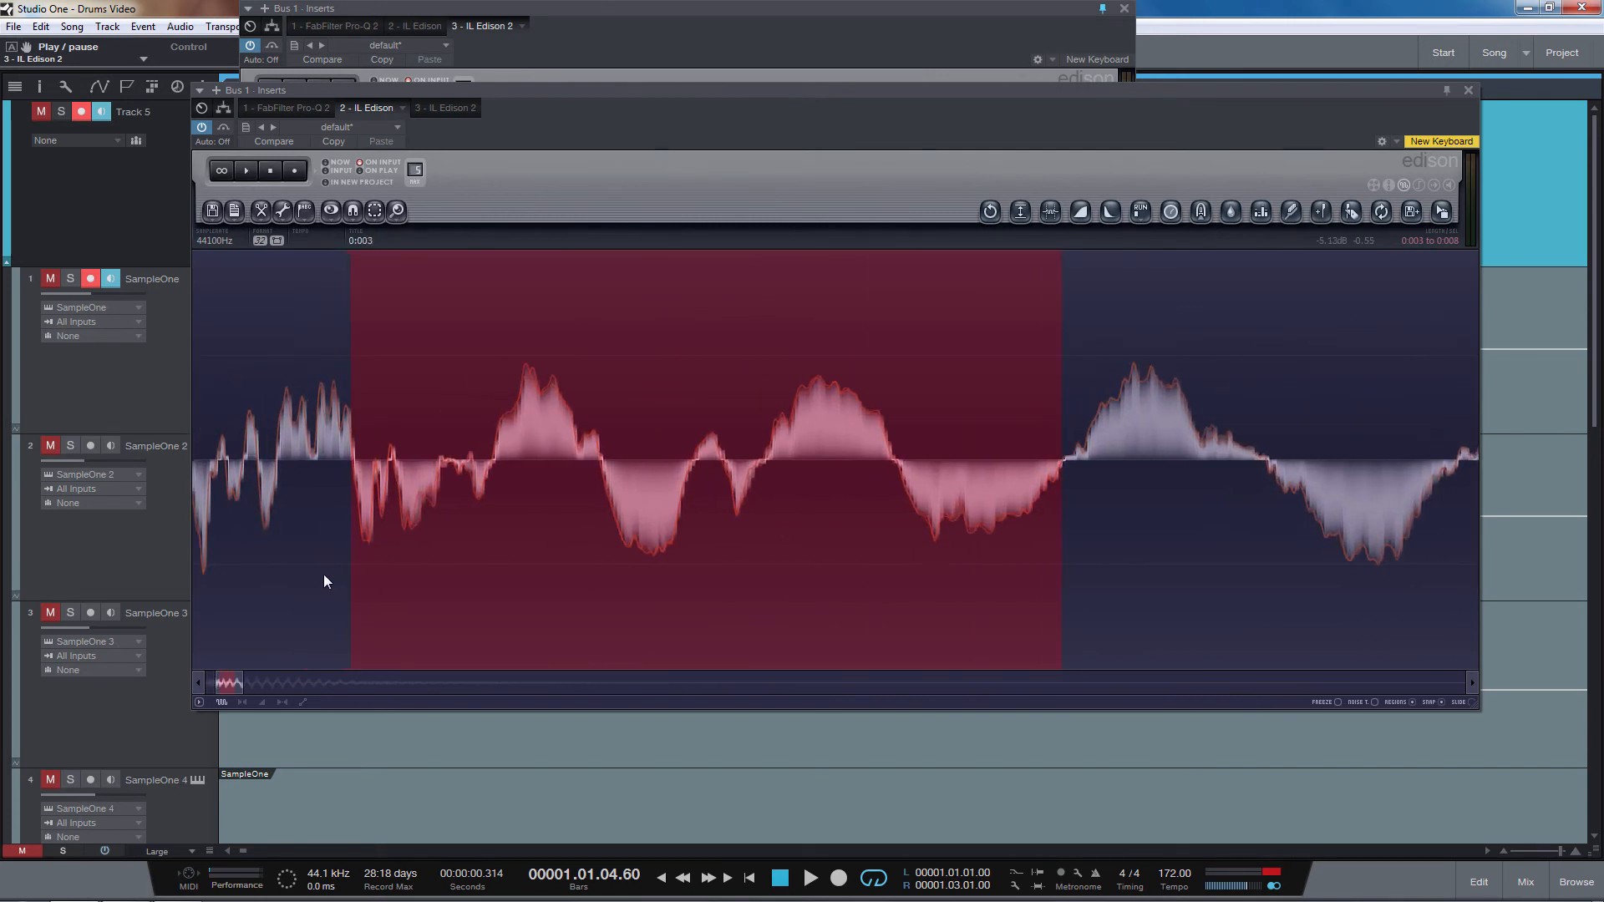
pyautogui.scroll(-3, 337, 580)
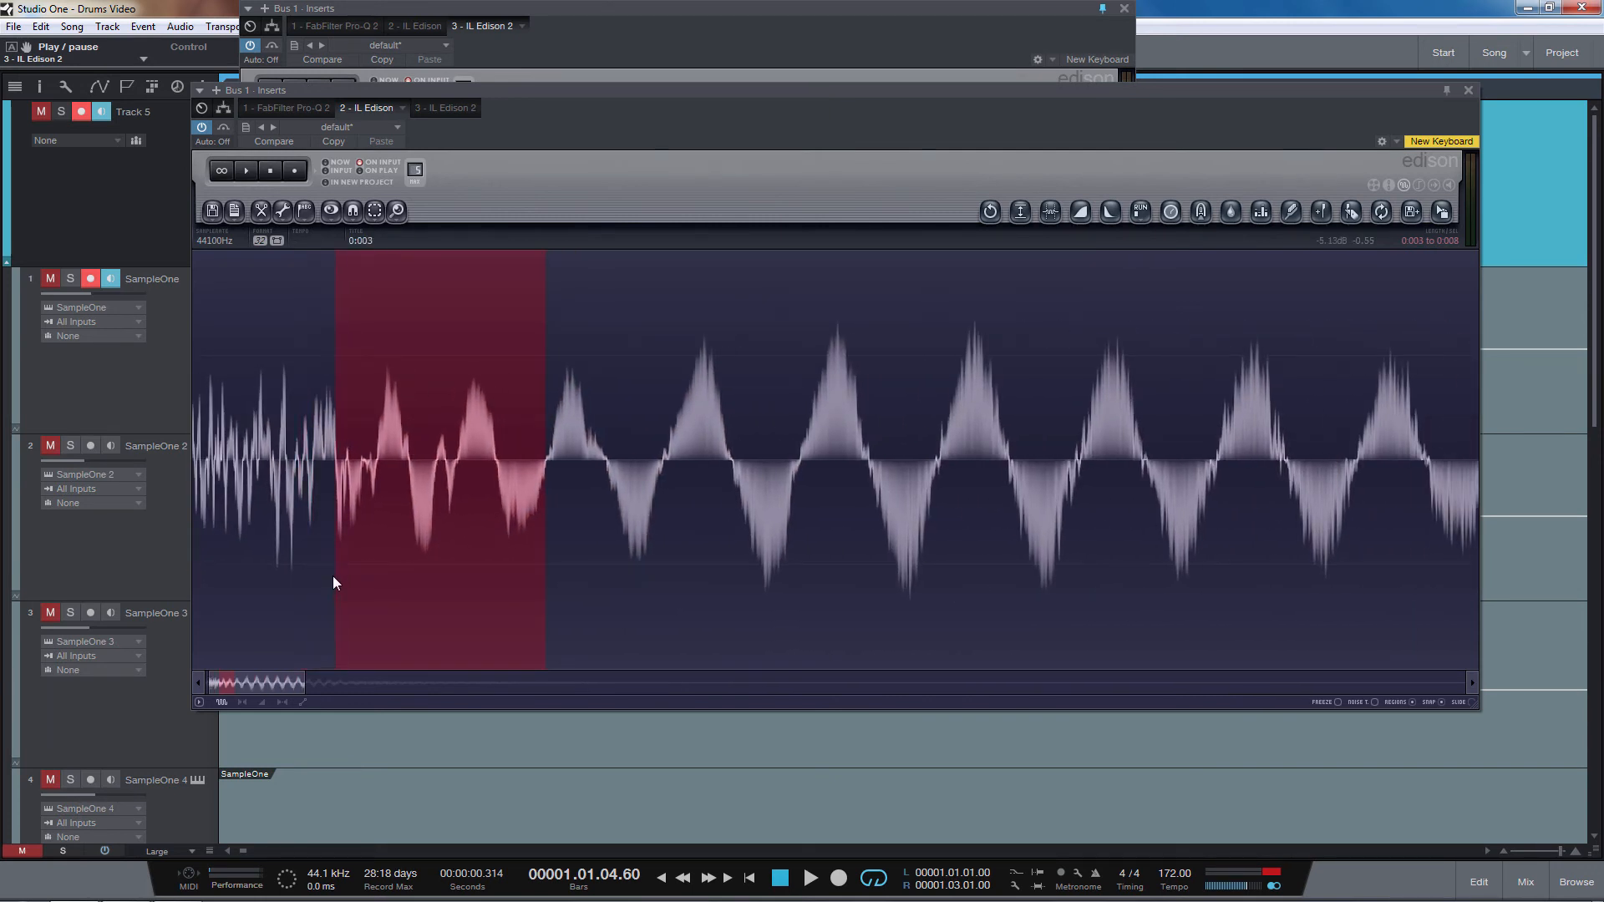
pyautogui.scroll(-4, 332, 574)
pyautogui.moveTo(320, 576); pyautogui.dragTo(1479, 554)
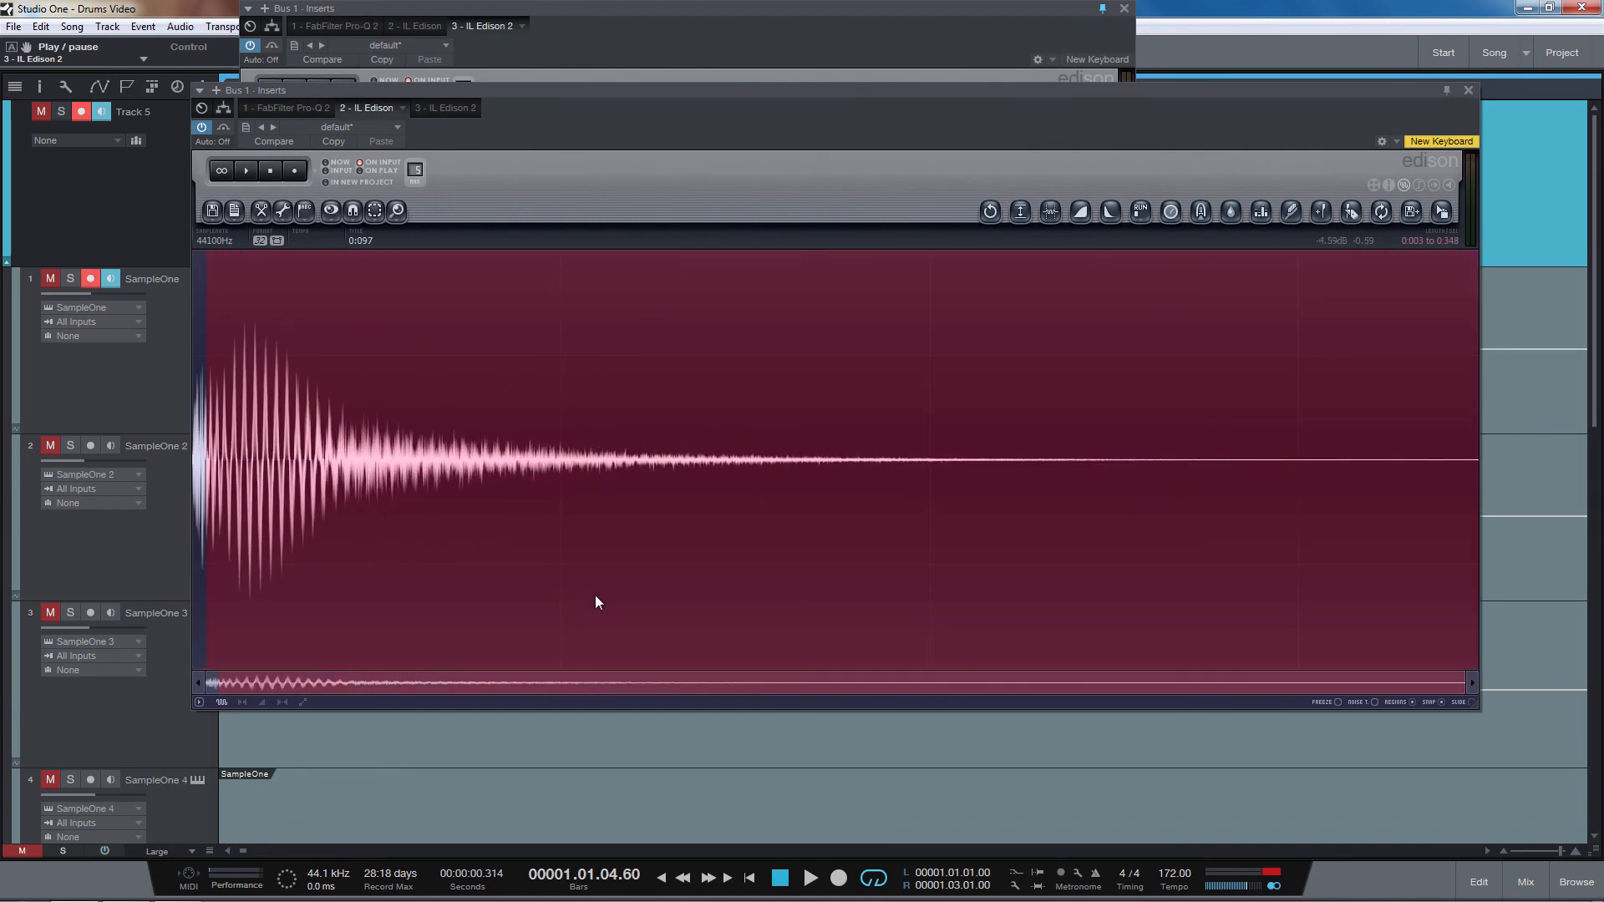
# Copy the selected snare body from the first Edison and try Paste replace onto the transient in Edison 2
pyautogui.rightClick(549, 334)
pyautogui.moveTo(588, 377)
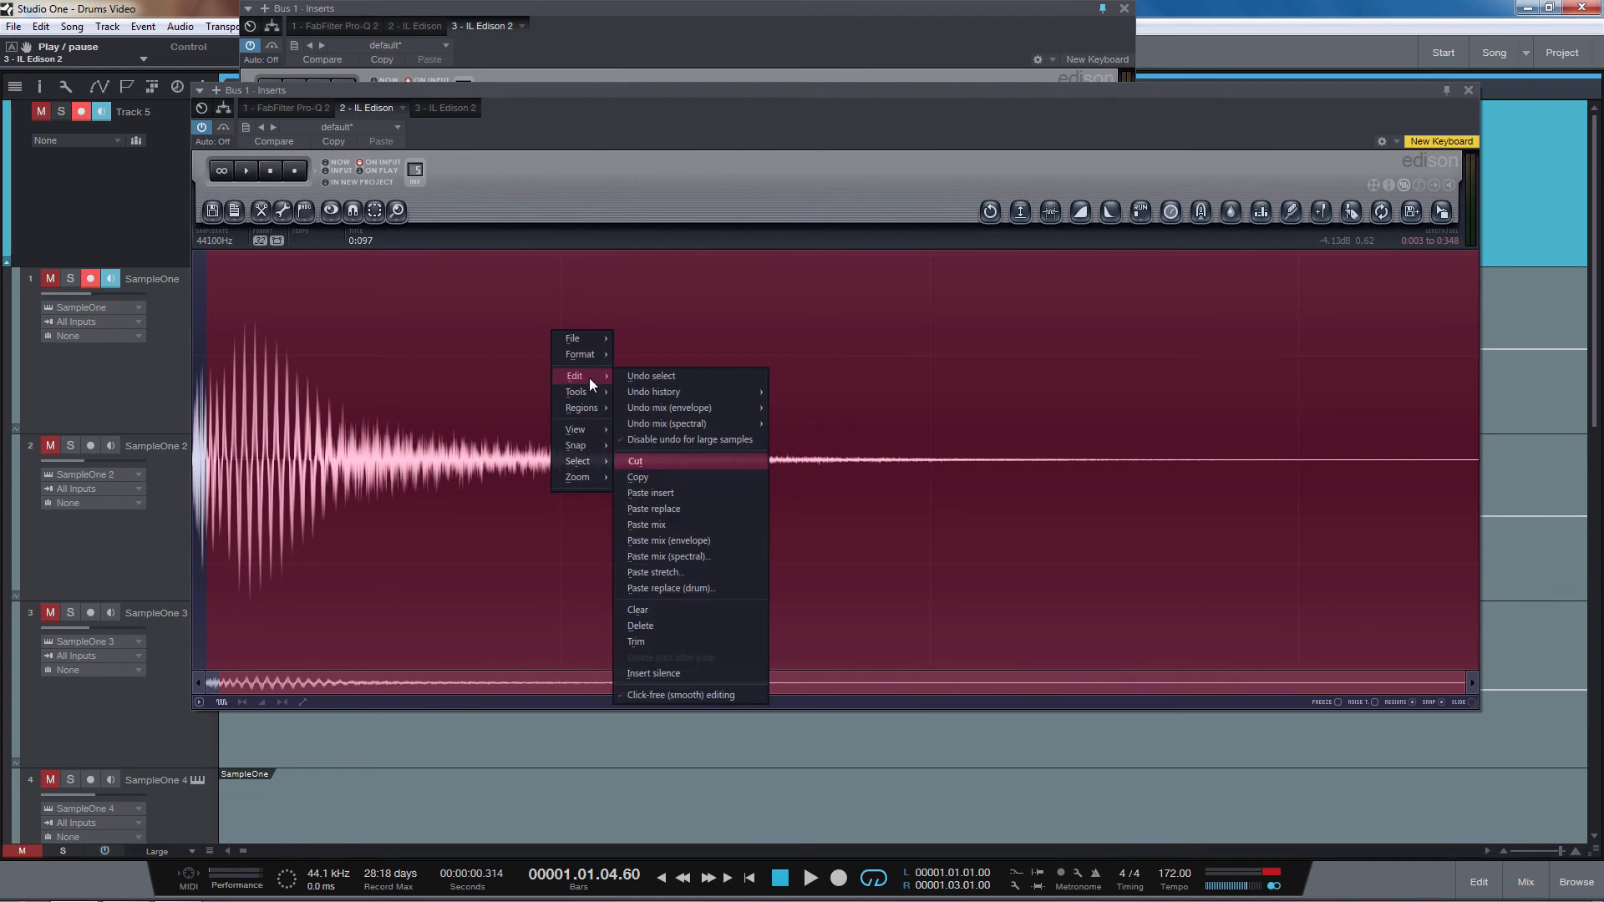
pyautogui.click(684, 477)
pyautogui.click(578, 13)
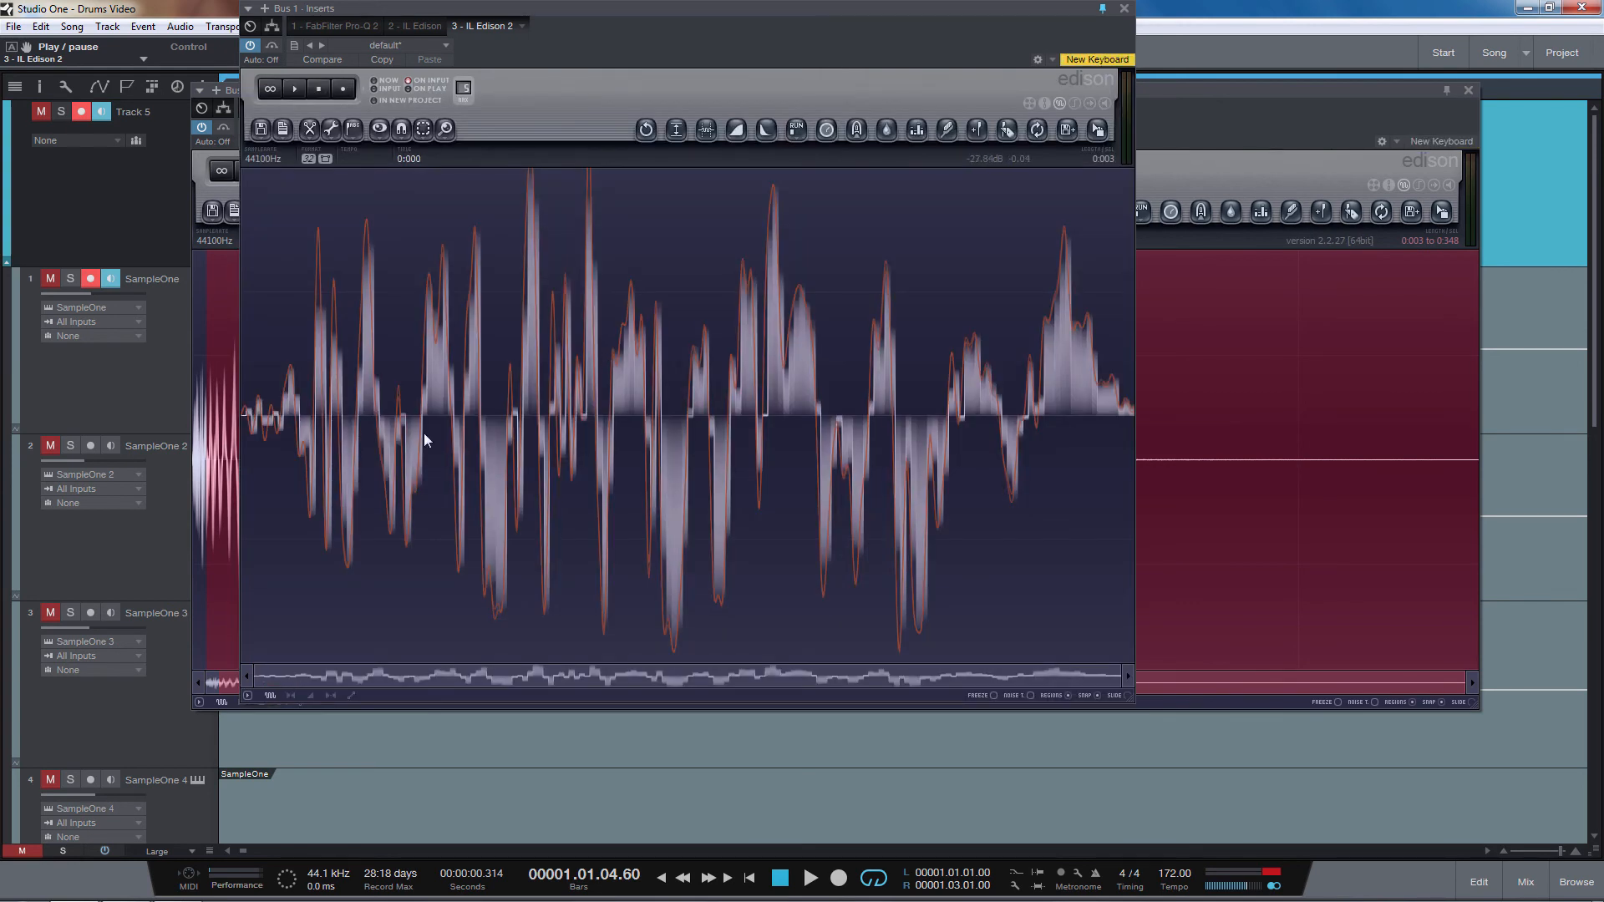
pyautogui.moveTo(640, 409); pyautogui.dragTo(1157, 405)
pyautogui.click(720, 405)
pyautogui.click(310, 130)
pyautogui.click(334, 129)
pyautogui.click(343, 129)
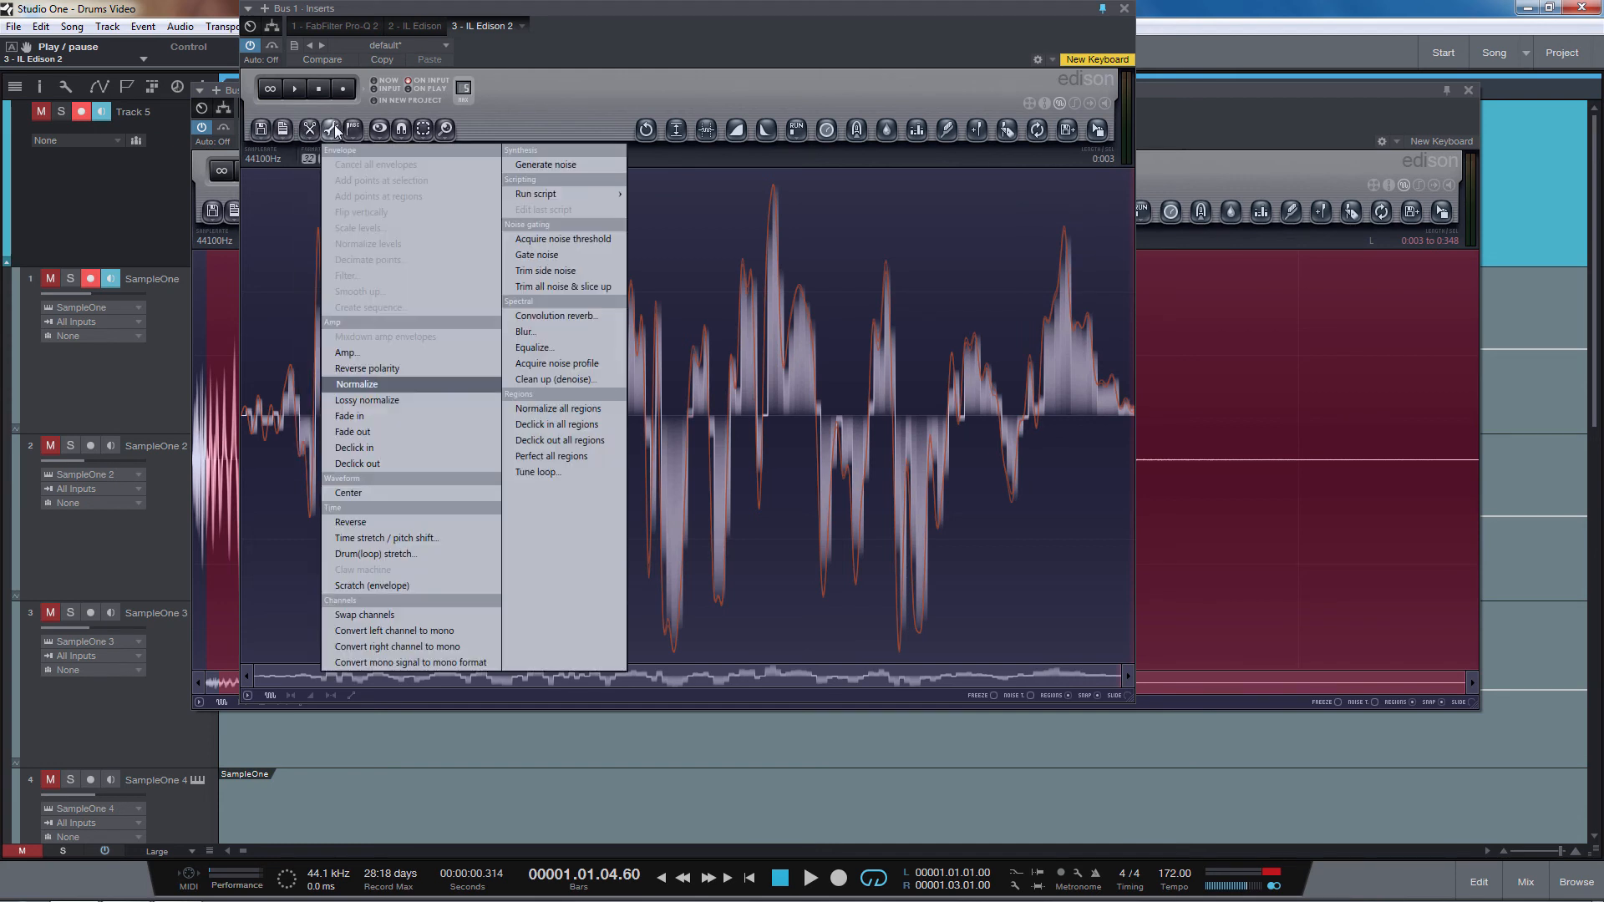
pyautogui.click(311, 134)
pyautogui.click(312, 134)
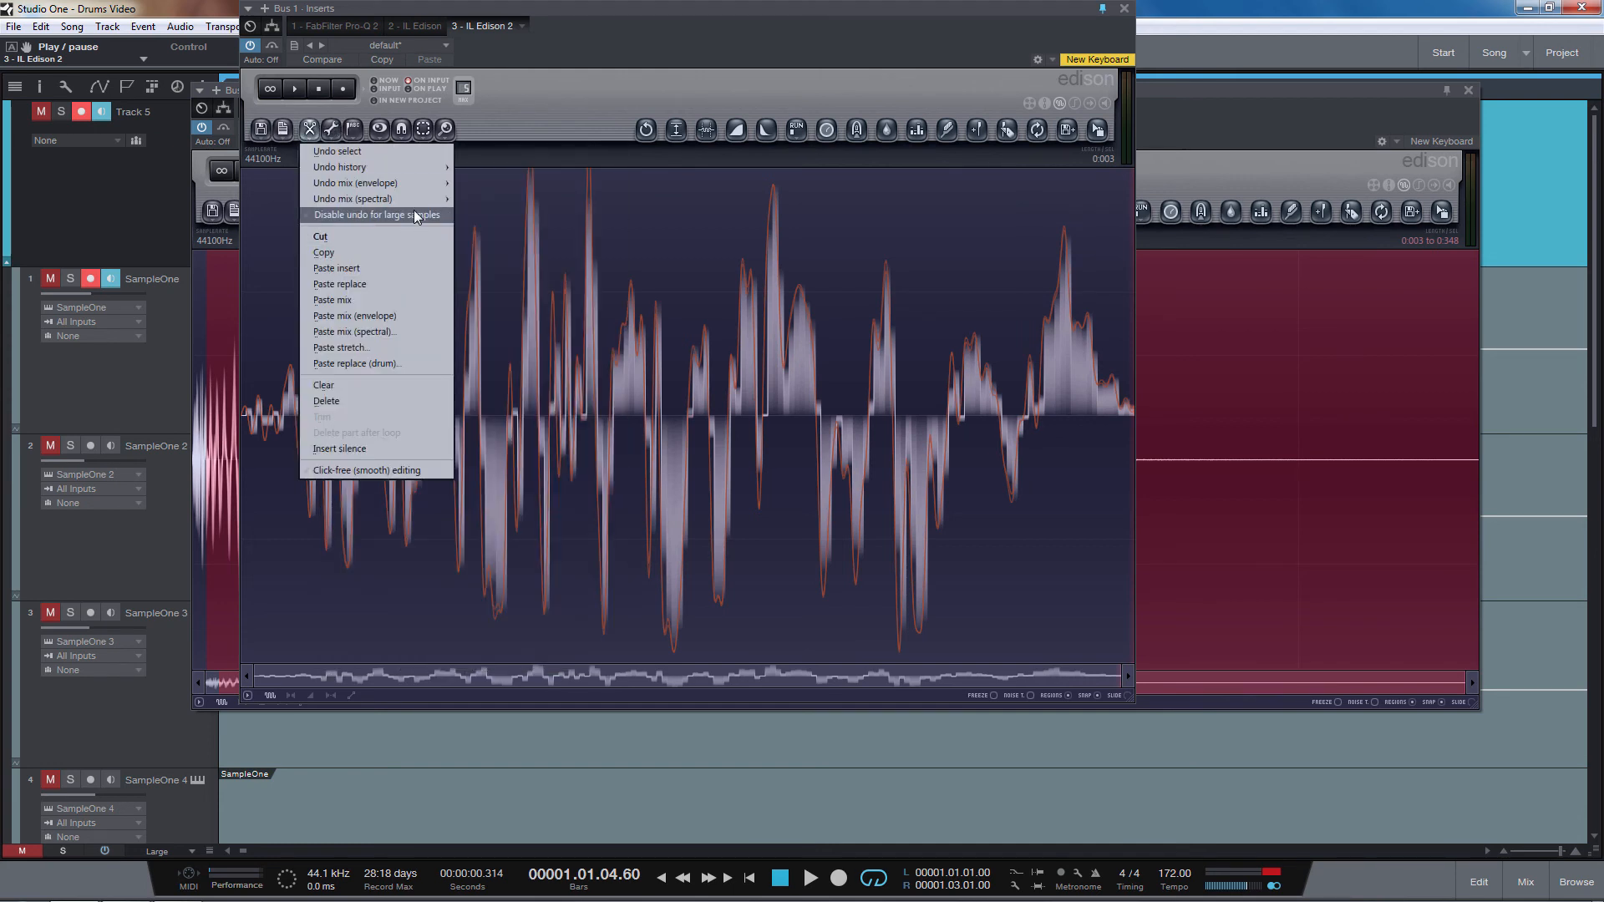
pyautogui.click(341, 284)
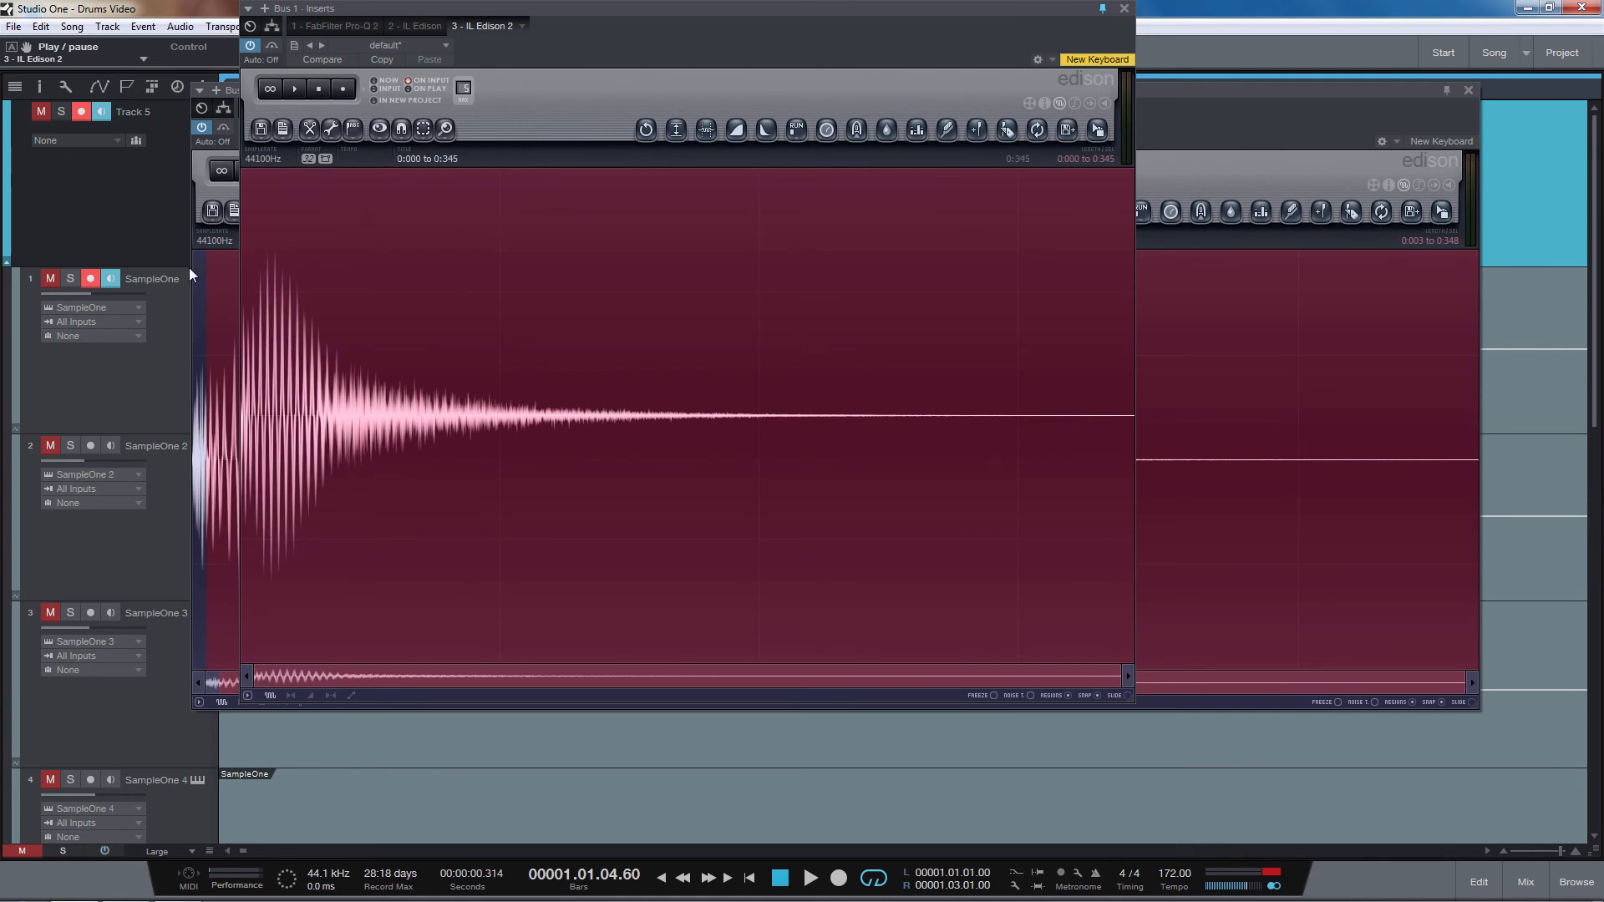
# Shift the Edison 2 window aside and undo the Paste replace by going back to the preceding Select entry in the undo history
pyautogui.moveTo(549, 28); pyautogui.dragTo(799, 27)
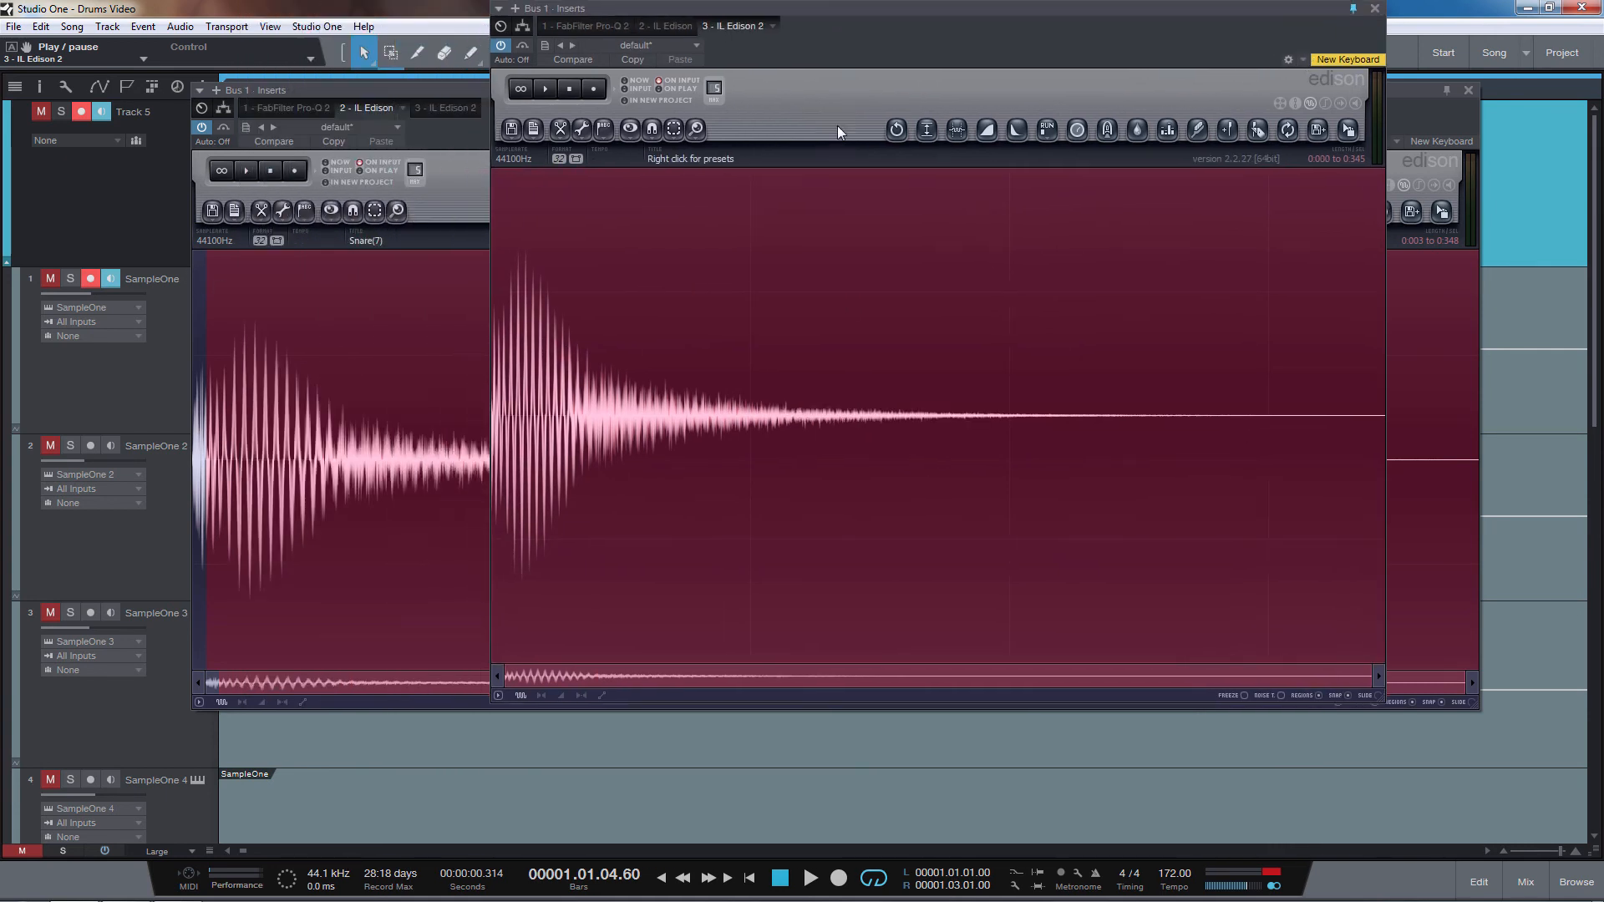
pyautogui.click(560, 130)
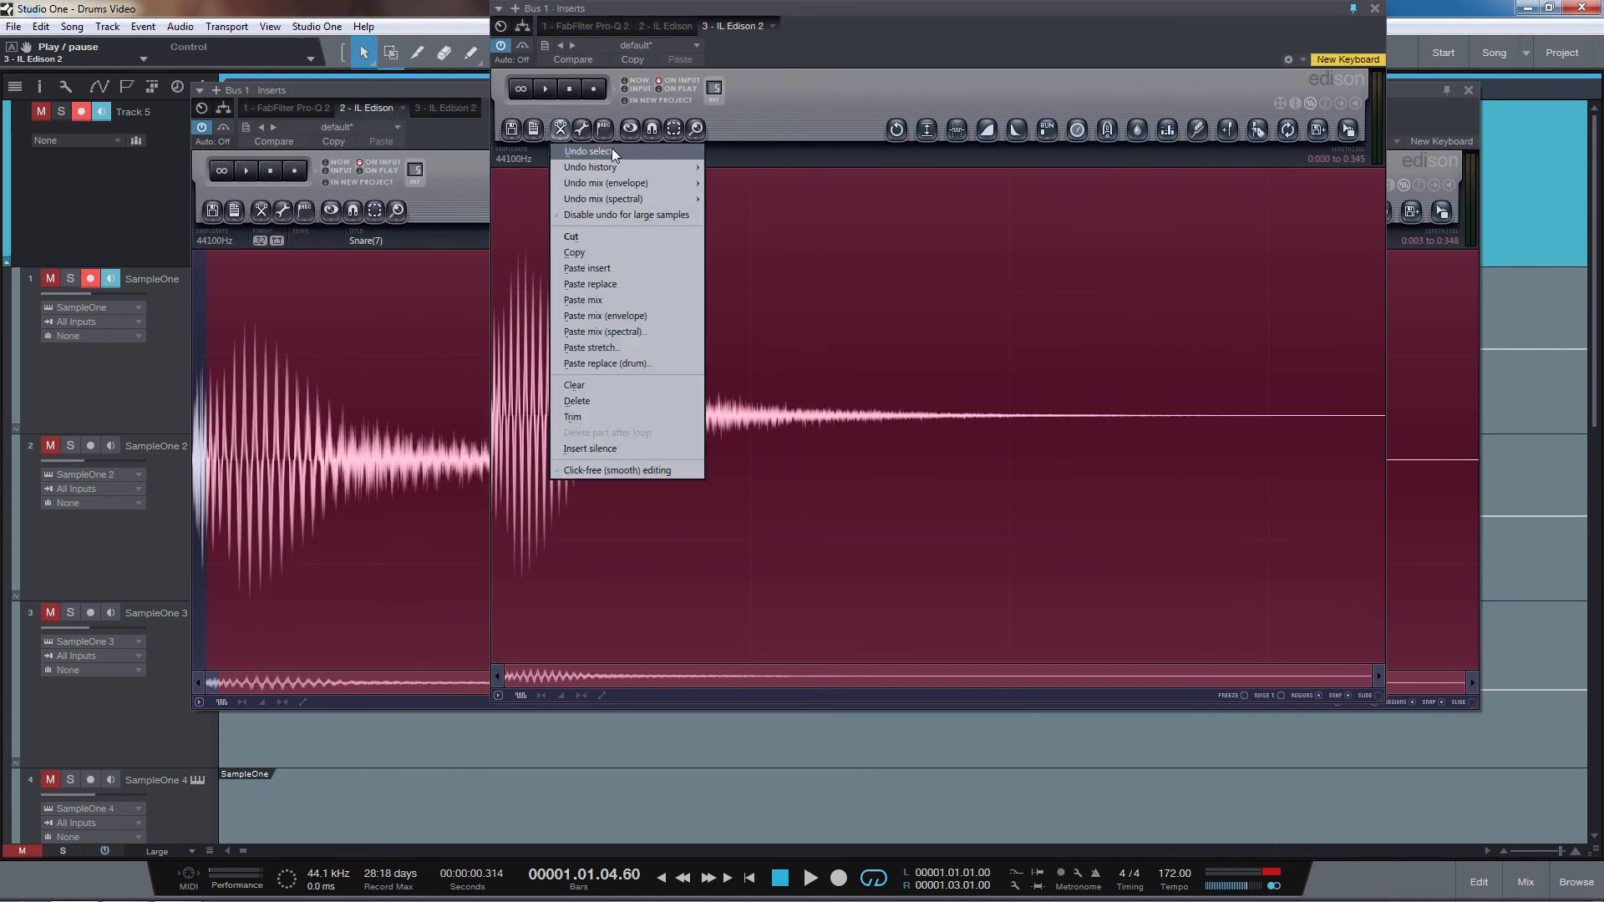
pyautogui.moveTo(644, 167)
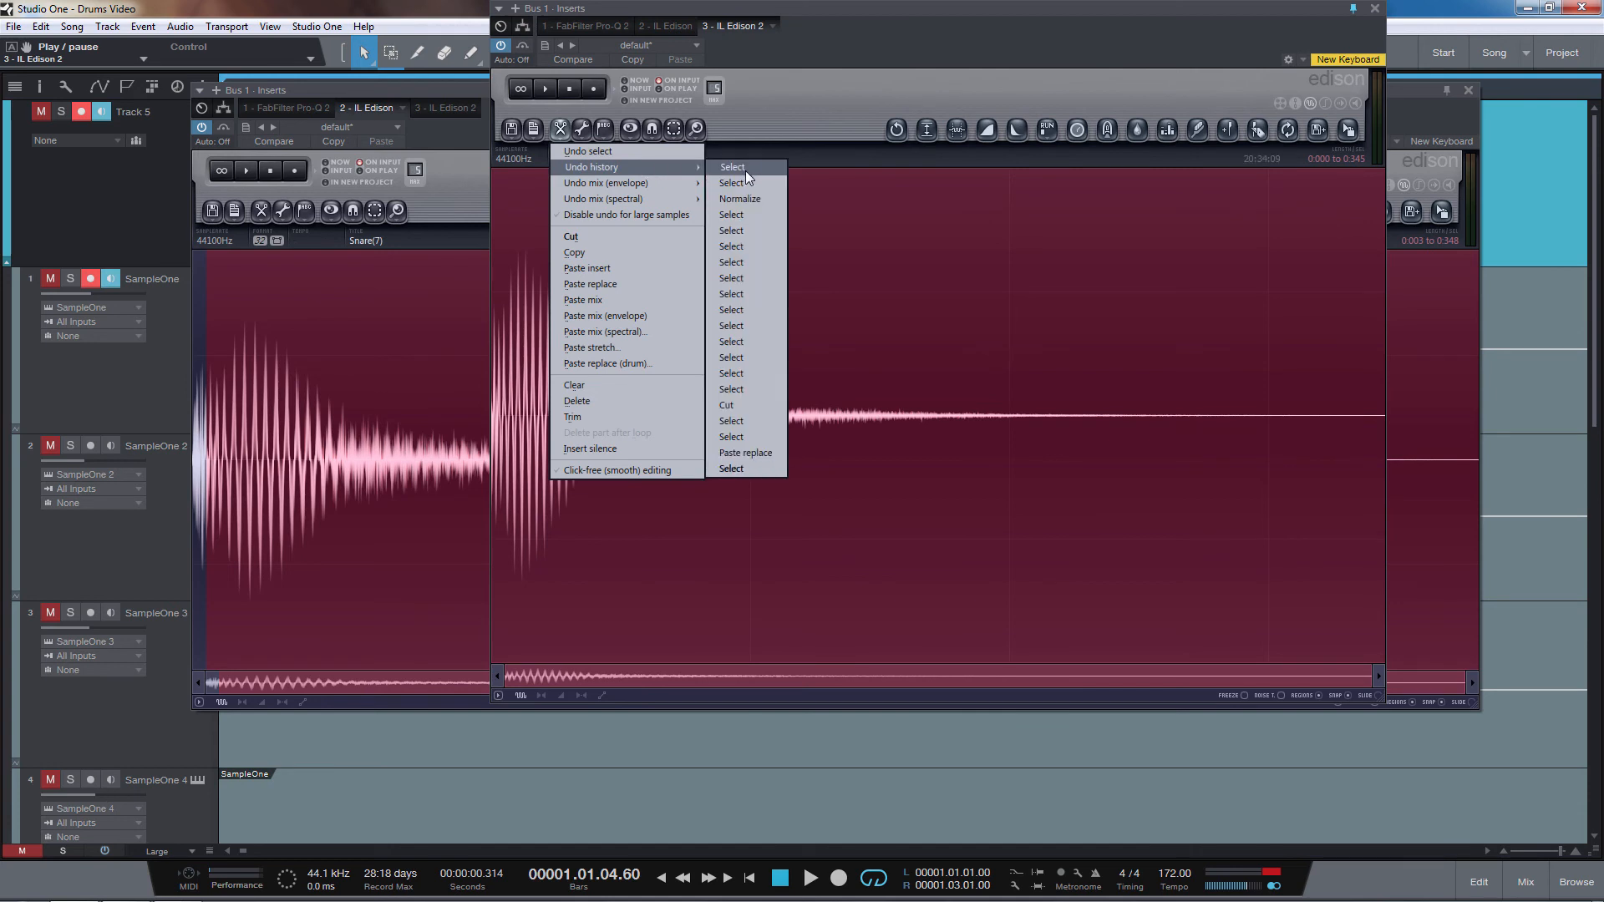
pyautogui.click(755, 453)
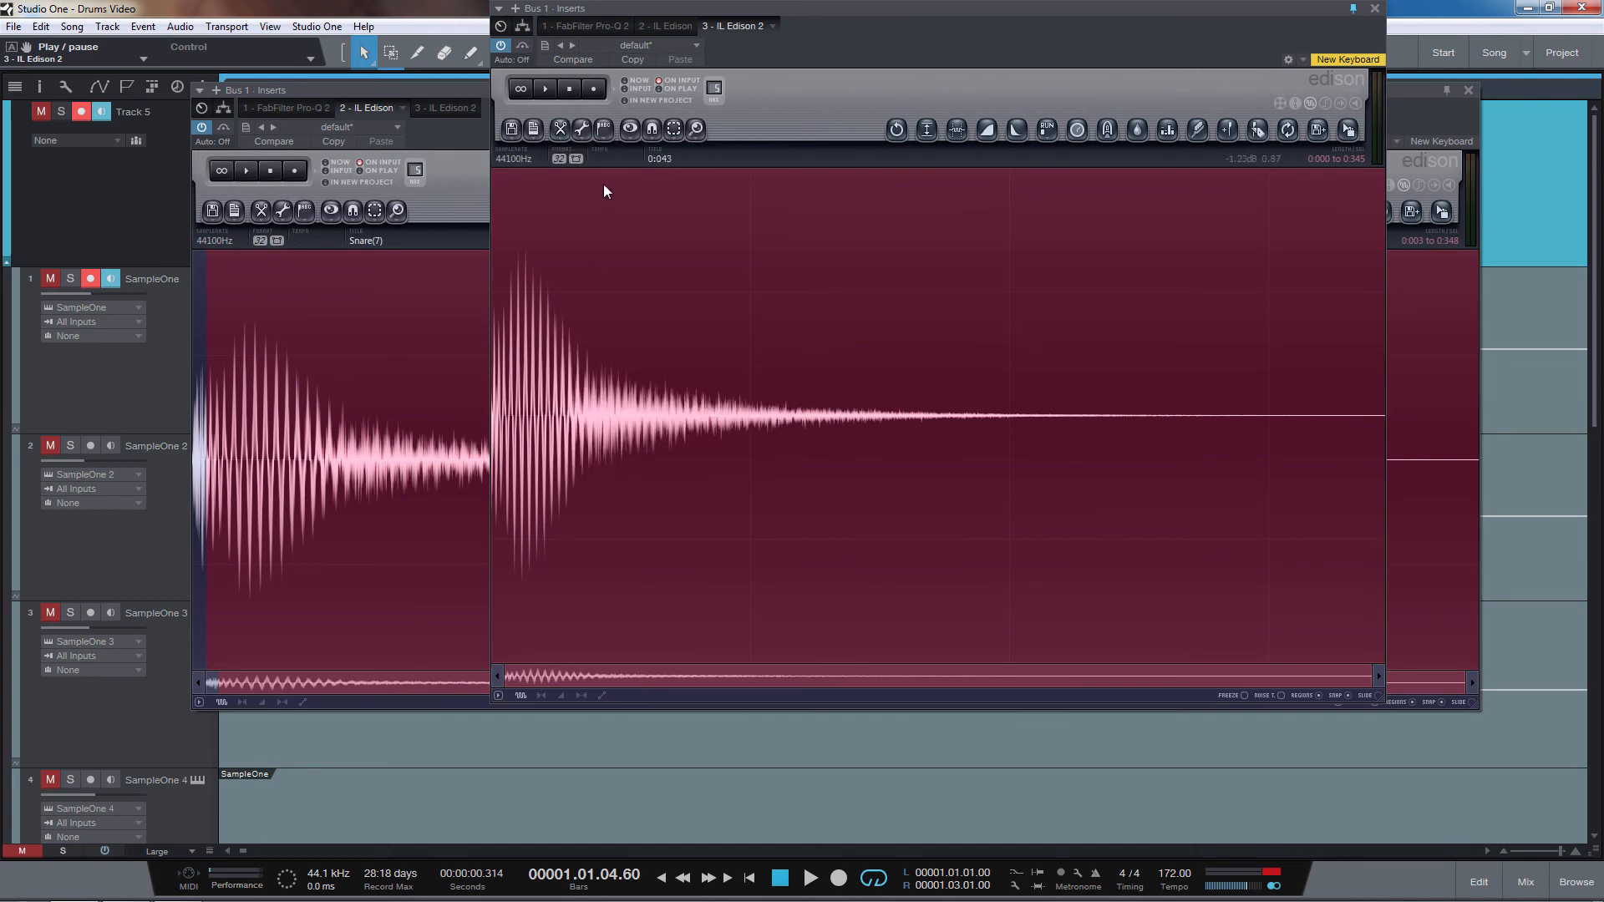
pyautogui.click(531, 129)
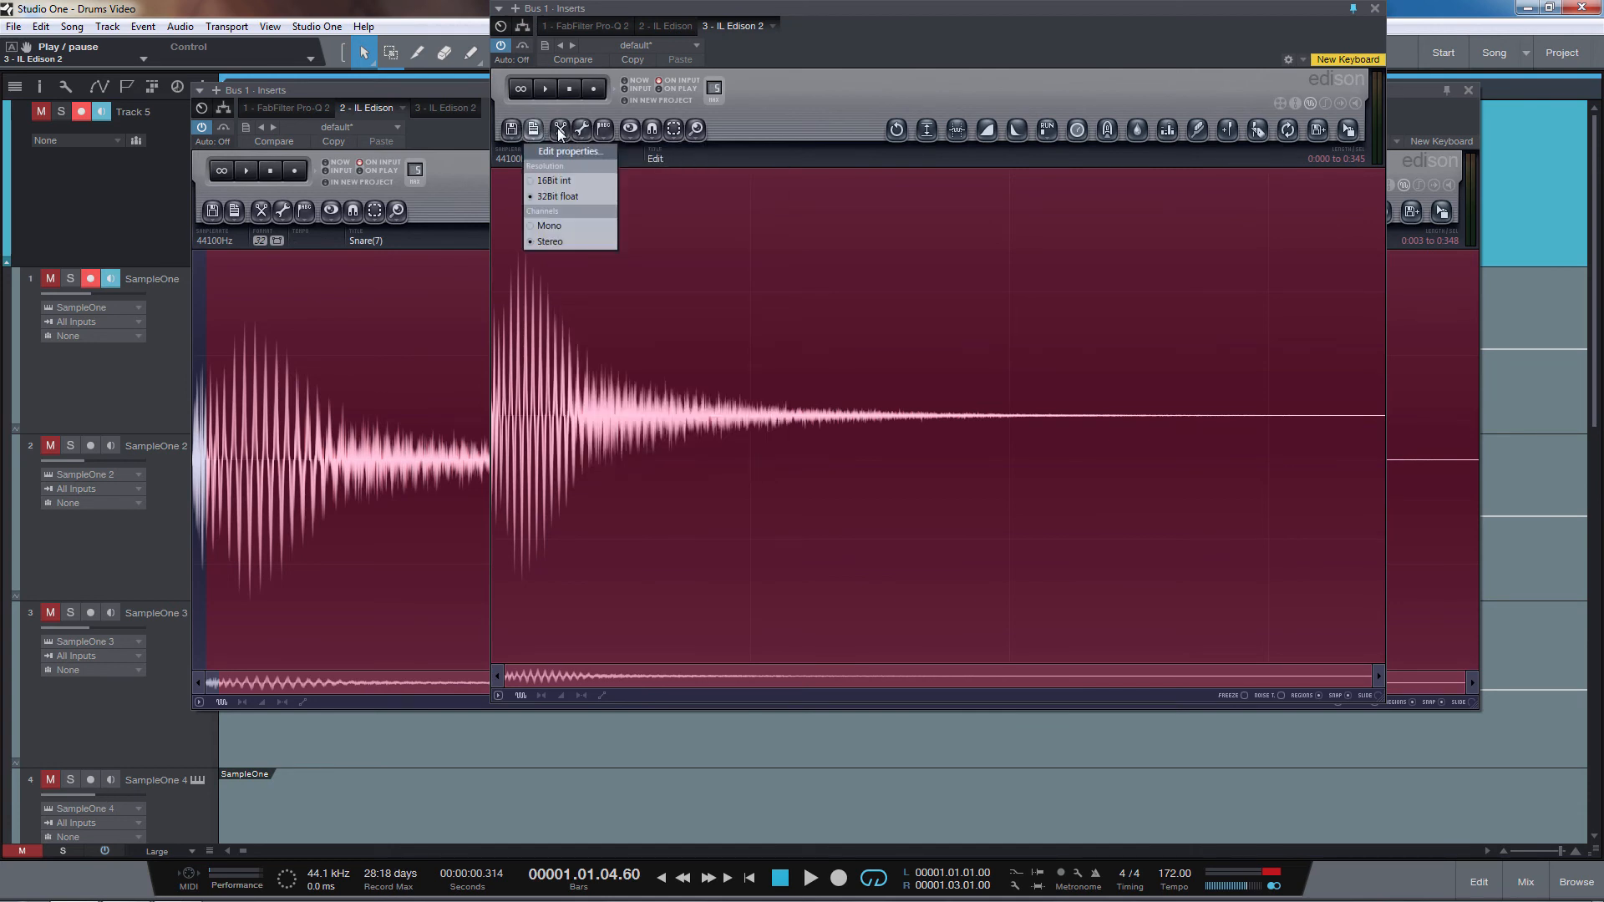
pyautogui.click(560, 130)
pyautogui.moveTo(671, 179)
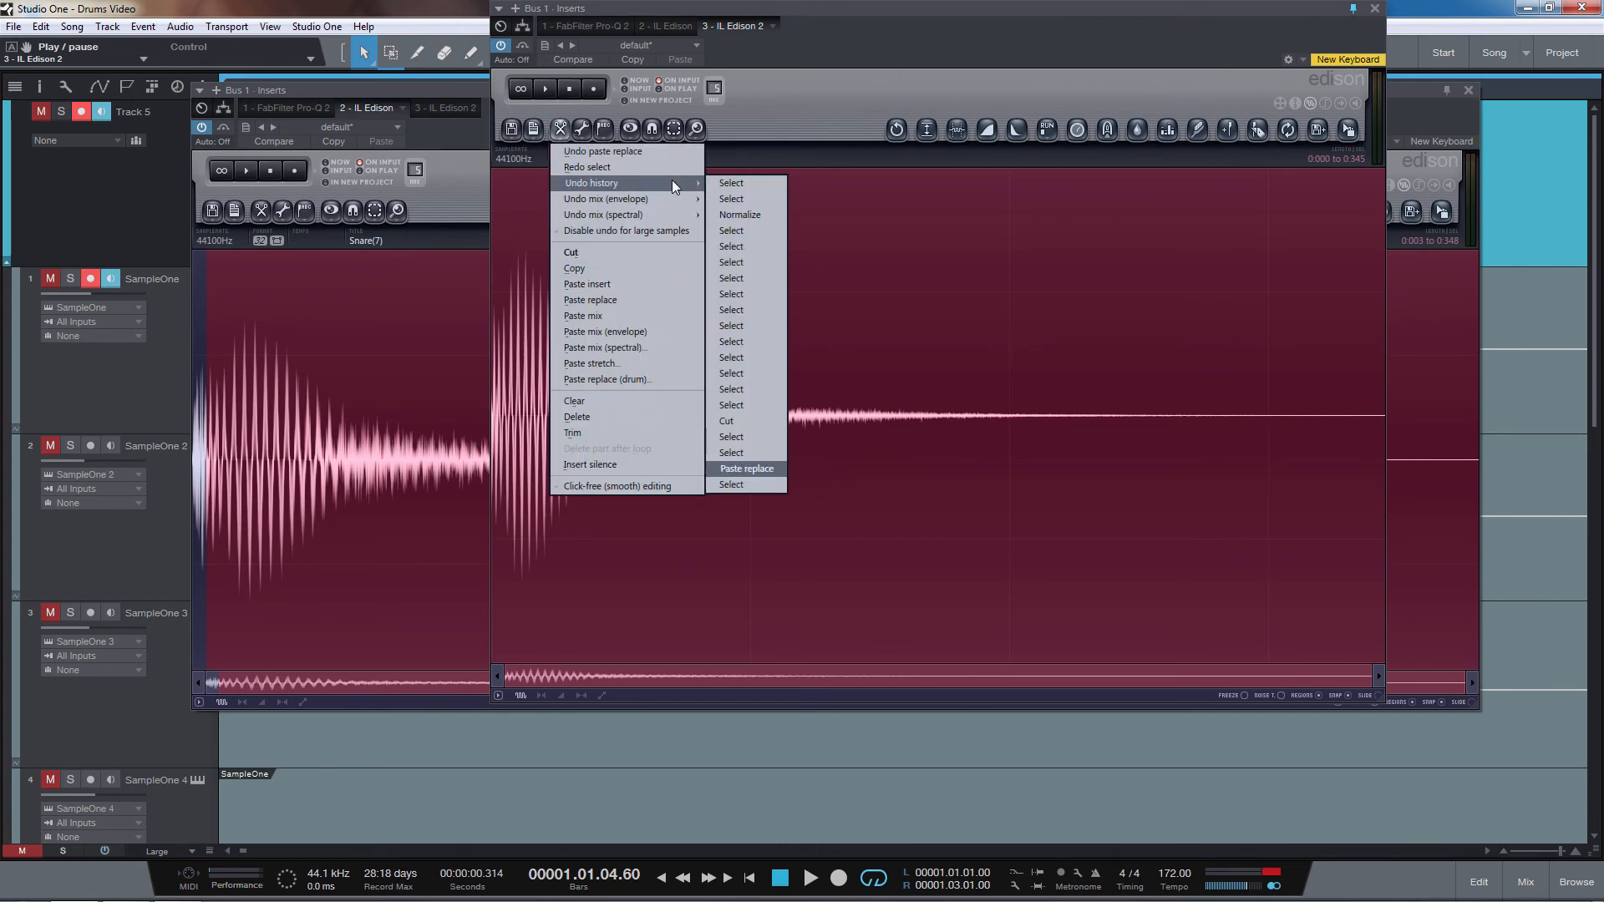
pyautogui.click(752, 452)
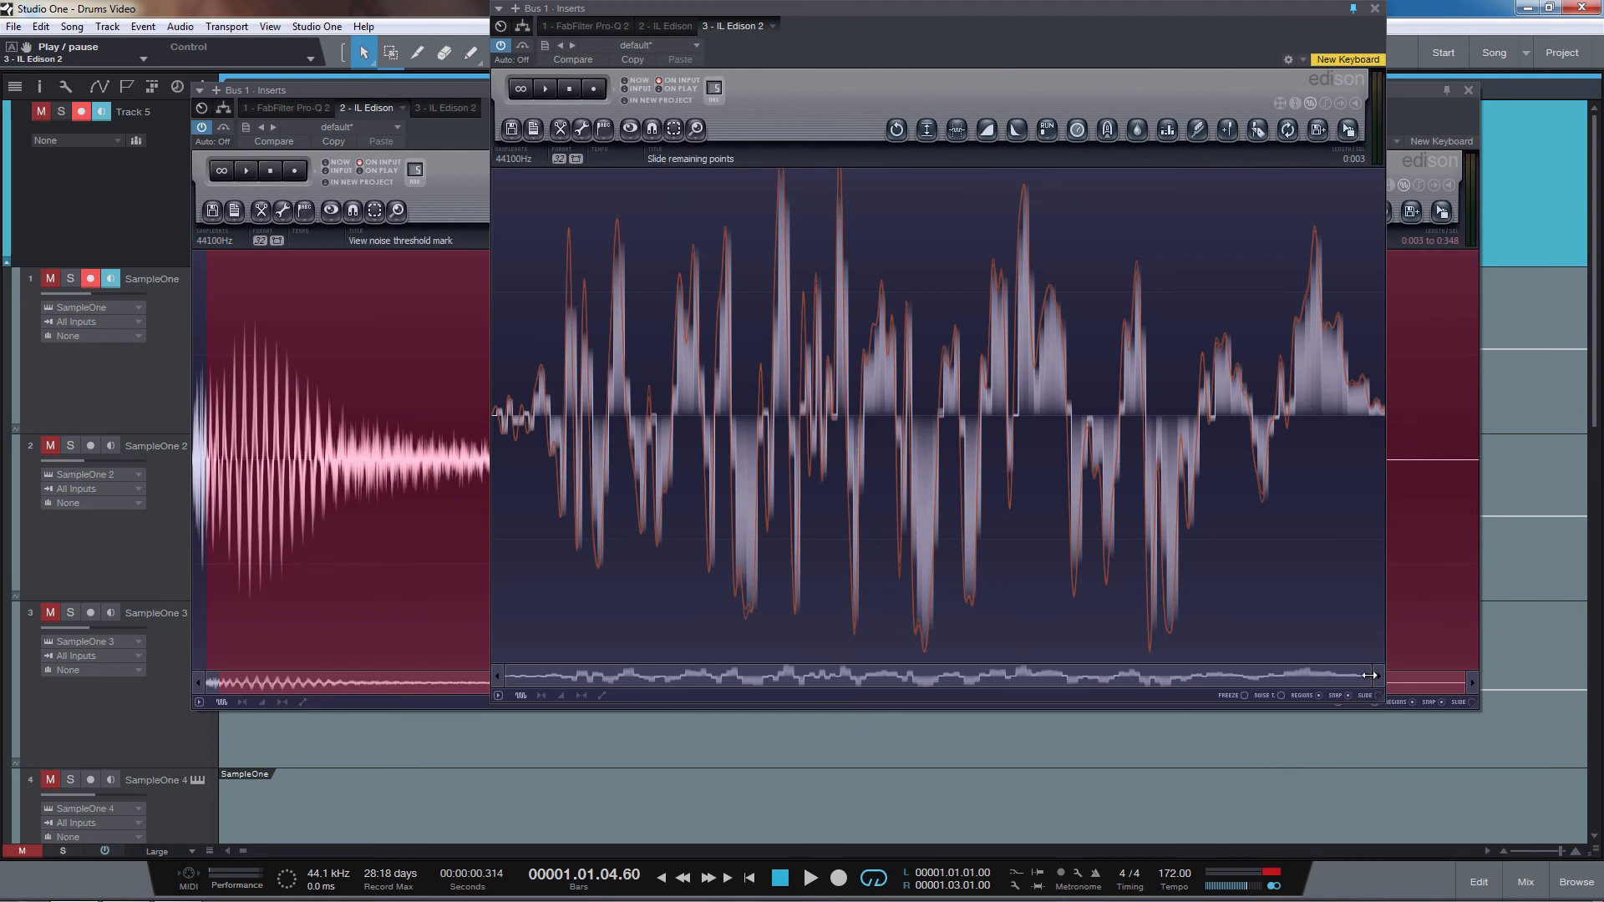
# Cut the selected snare body from the first Edison and use Paste insert to append it after the Snare2 transient in Edison 2
pyautogui.moveTo(1378, 647); pyautogui.dragTo(1415, 568)
pyautogui.rightClick(361, 363)
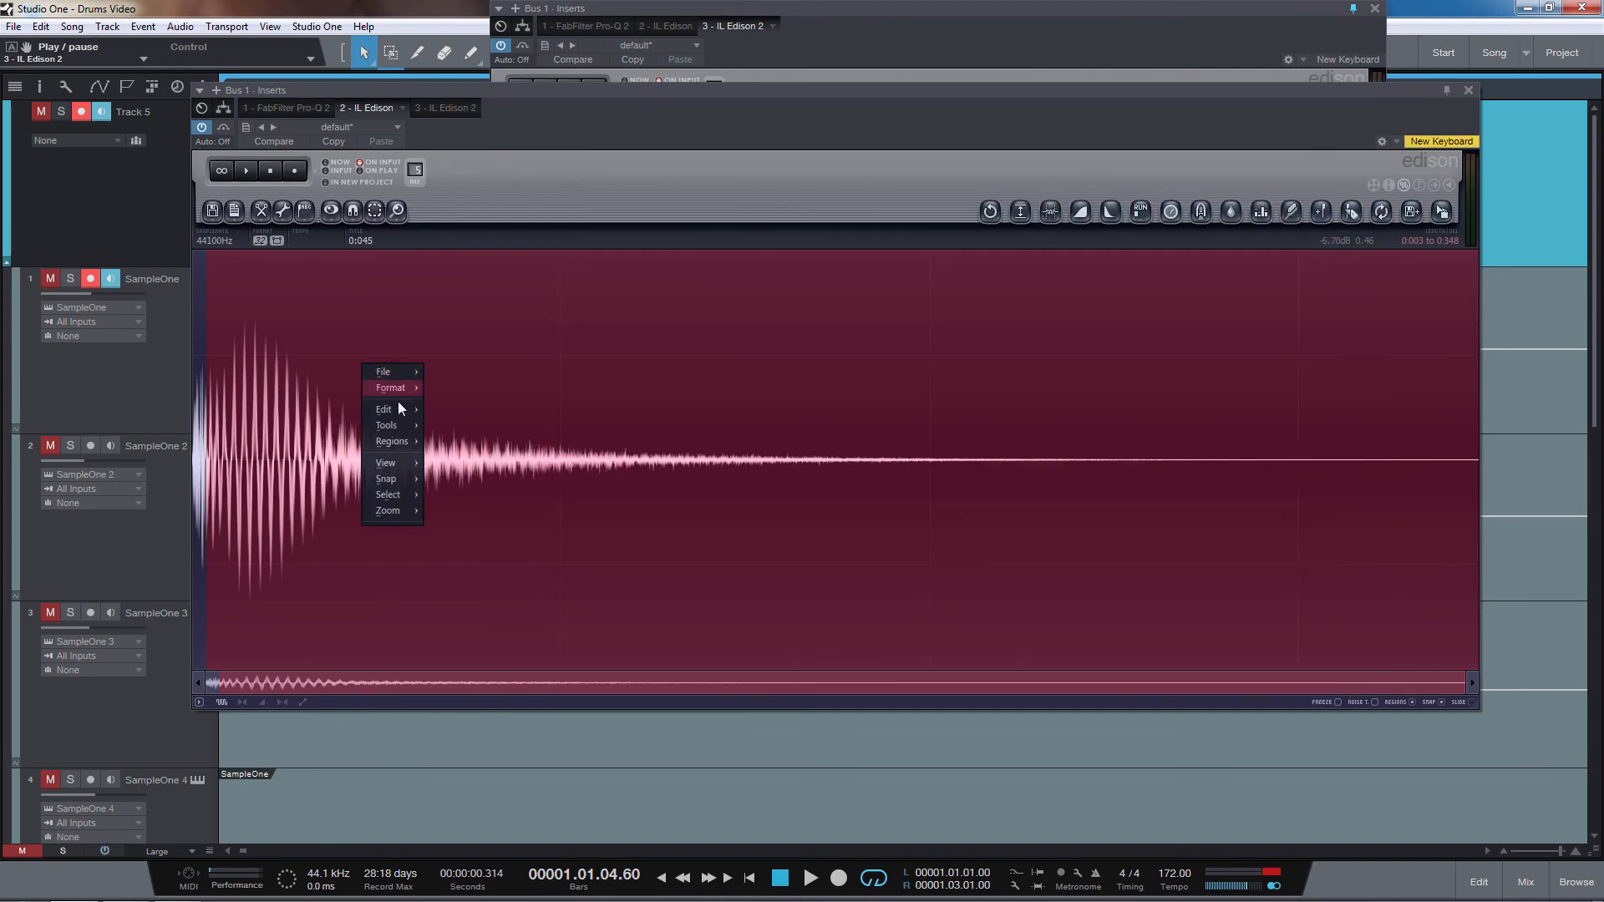
pyautogui.moveTo(408, 409)
pyautogui.click(475, 497)
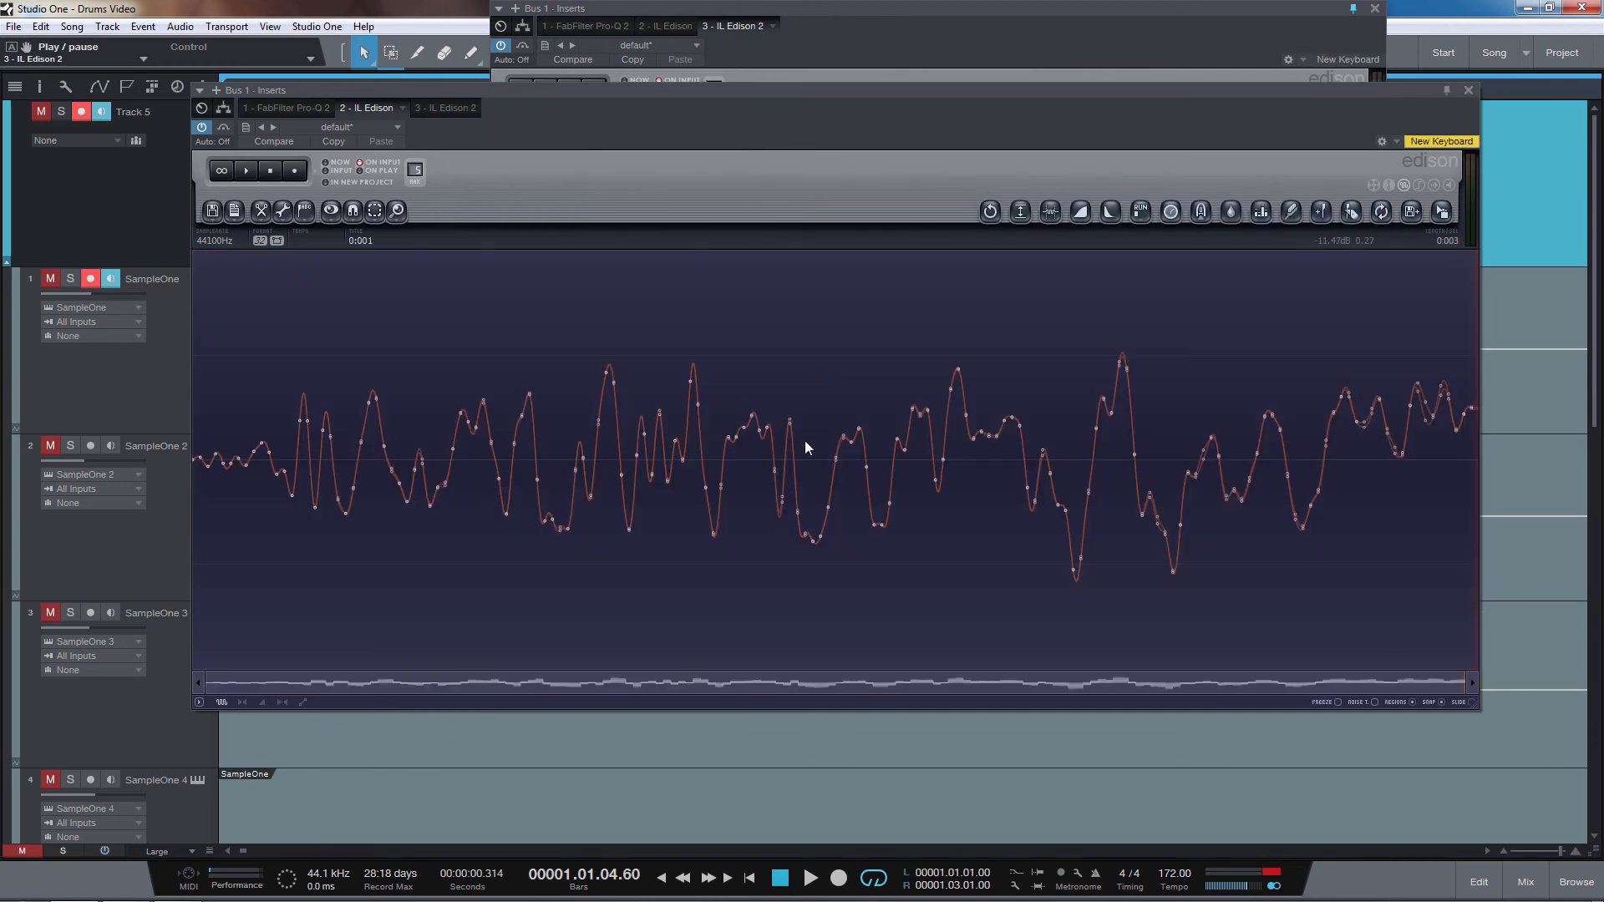
pyautogui.click(859, 77)
pyautogui.click(532, 128)
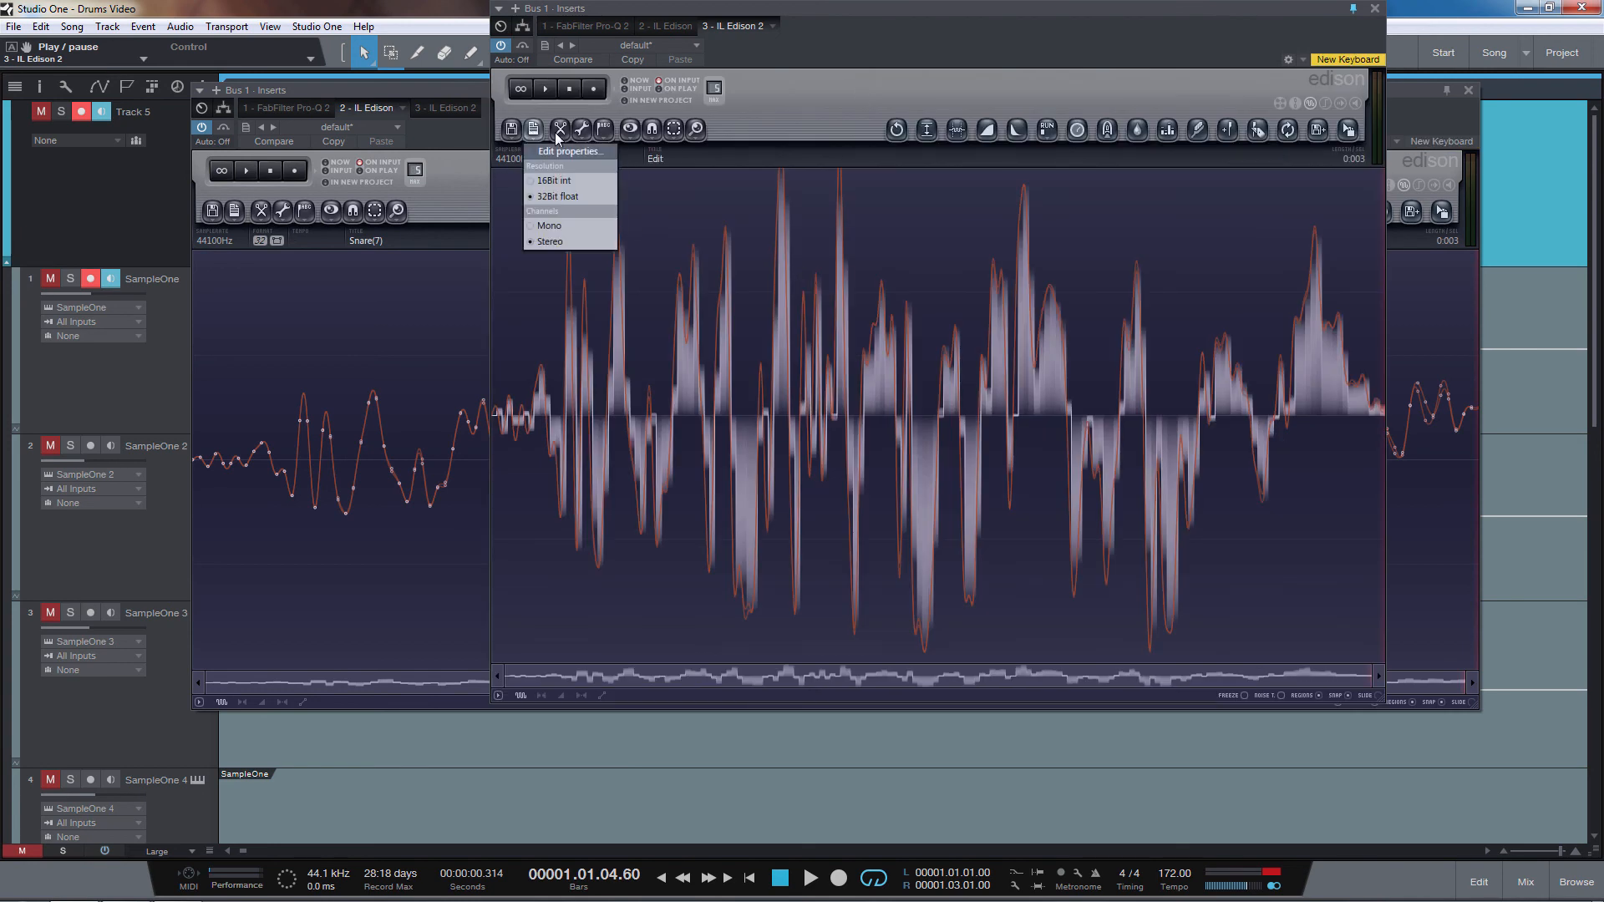
pyautogui.click(559, 128)
pyautogui.click(609, 268)
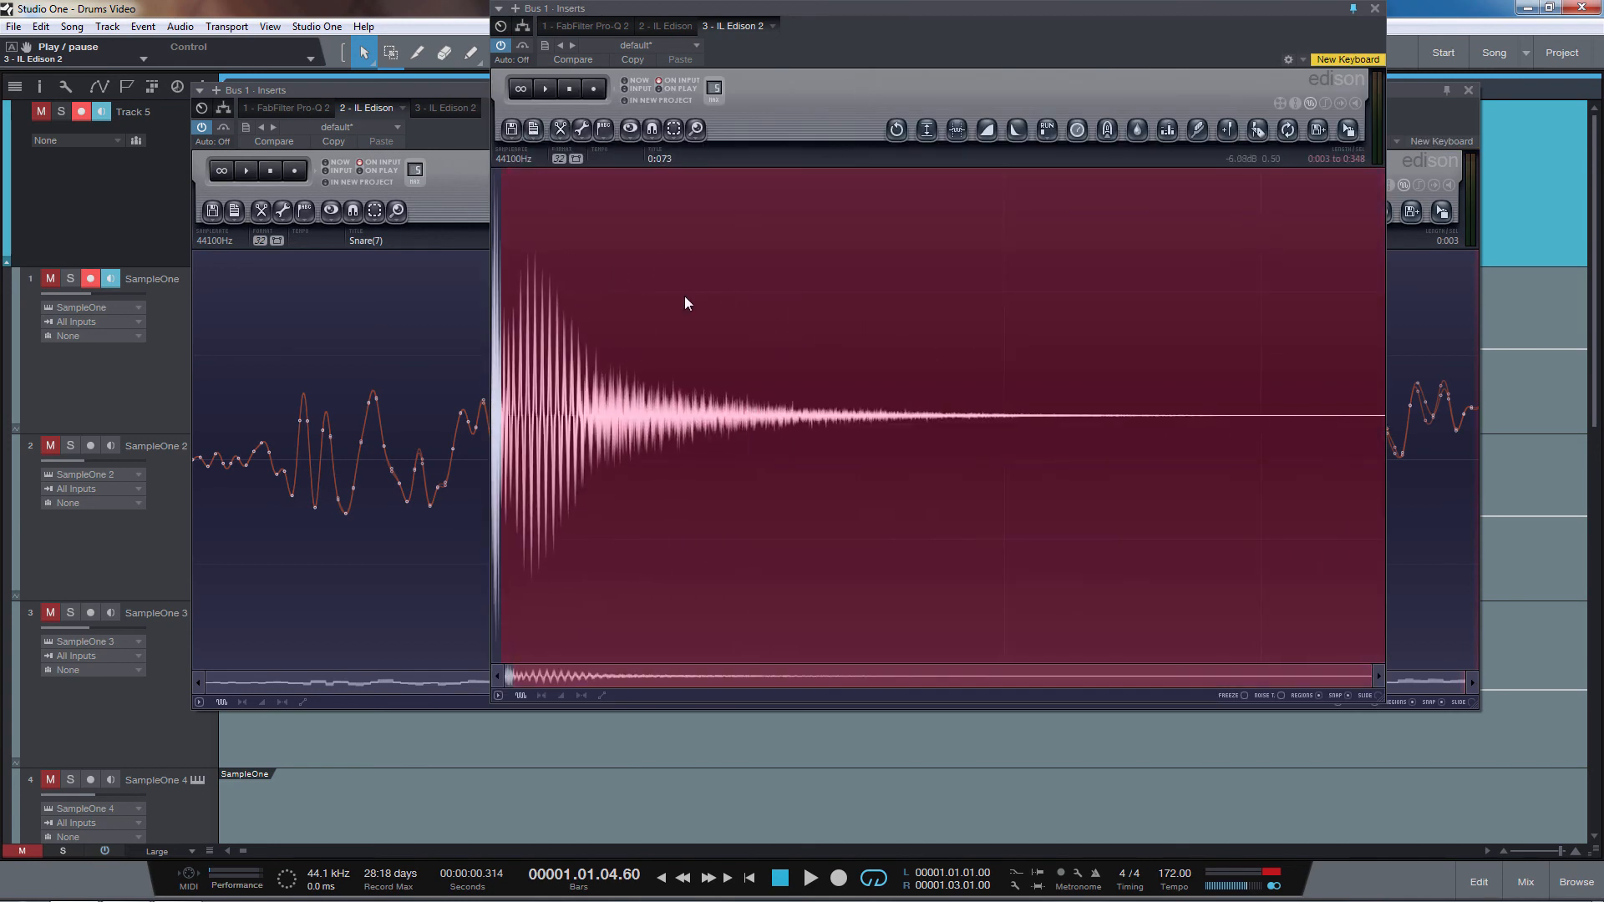
# Enlarge and reposition the Edison 2 window, with the whole joined snare selected from 0:000 to 0:348
pyautogui.moveTo(857, 27); pyautogui.dragTo(572, 28)
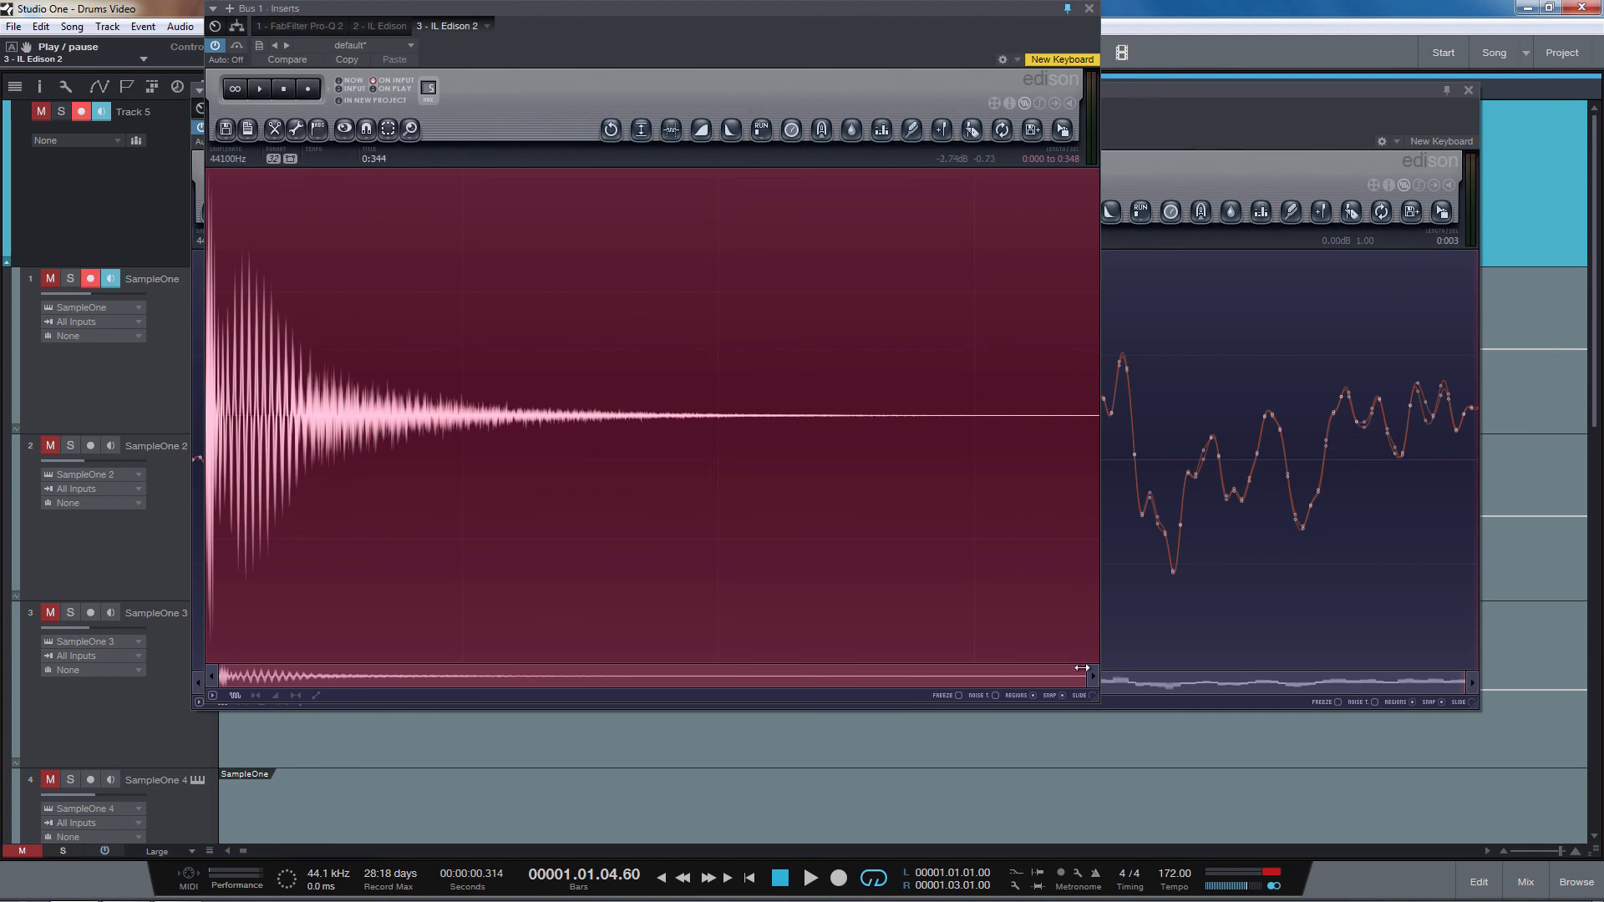
pyautogui.moveTo(1094, 694); pyautogui.dragTo(1597, 646)
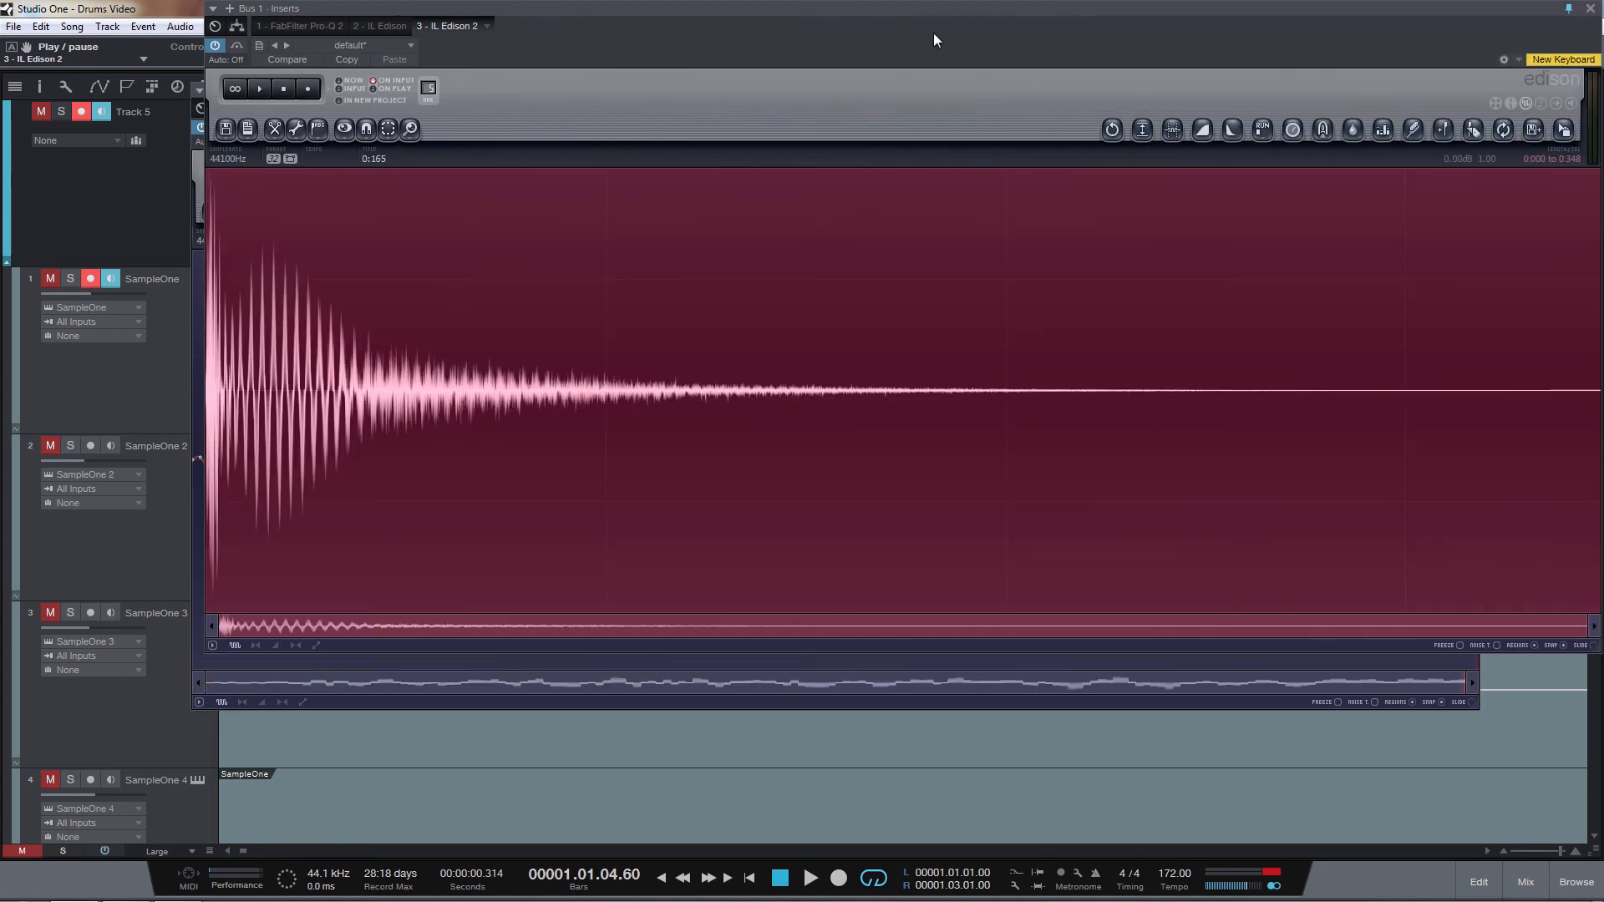
pyautogui.moveTo(934, 36); pyautogui.dragTo(855, 50)
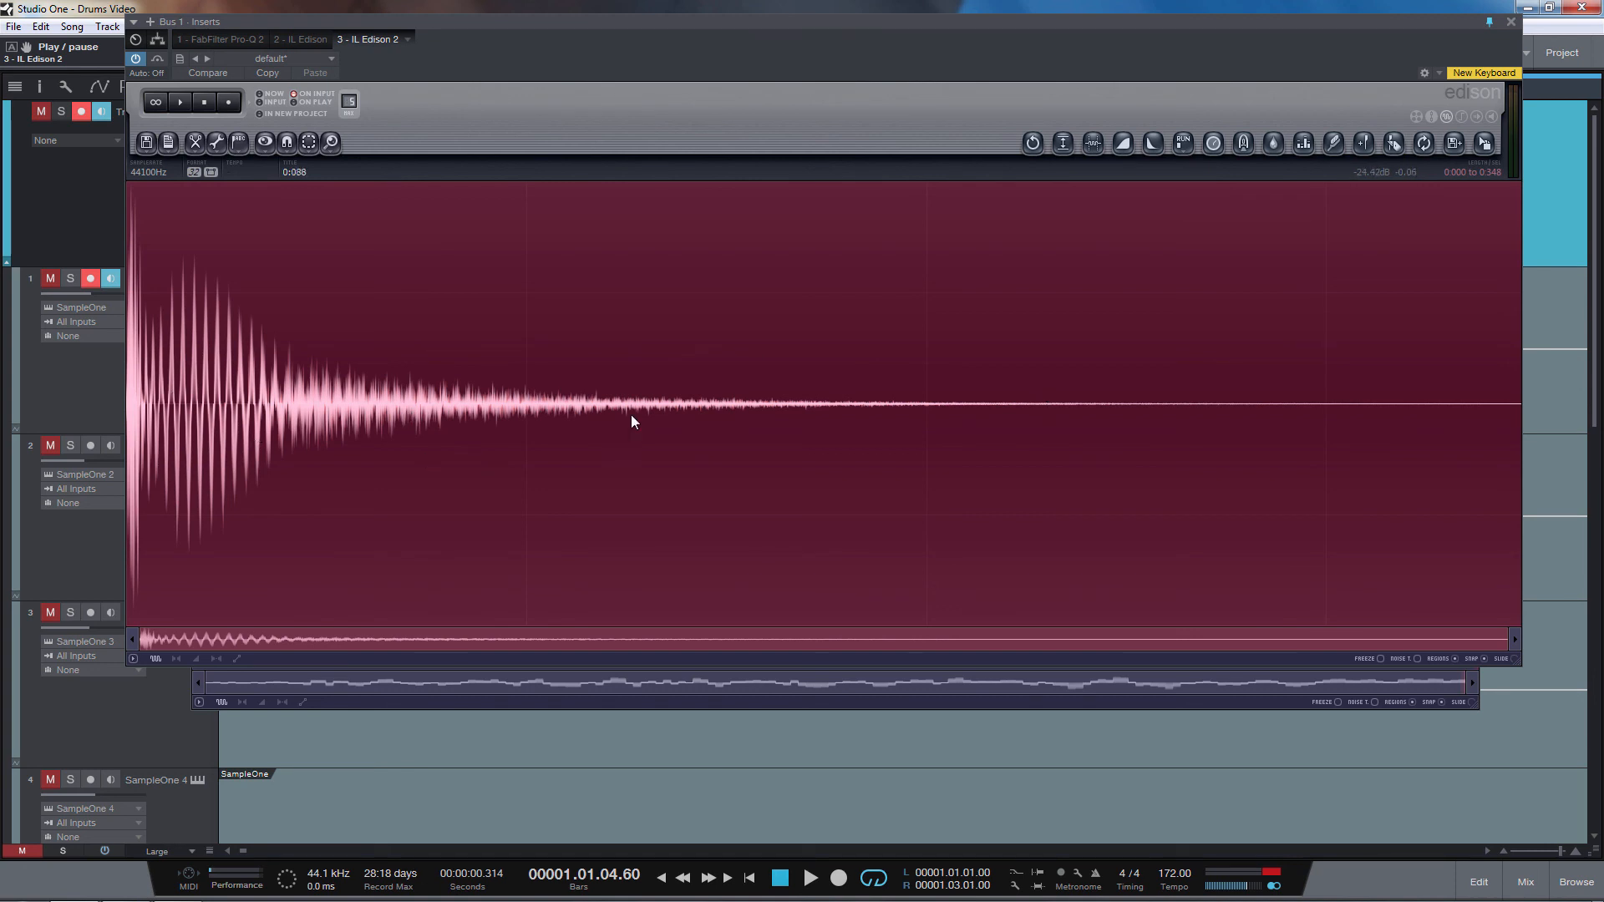
# Play the joined snare in Edison 2 and examine the transition from transient to body up close
pyautogui.click(183, 101)
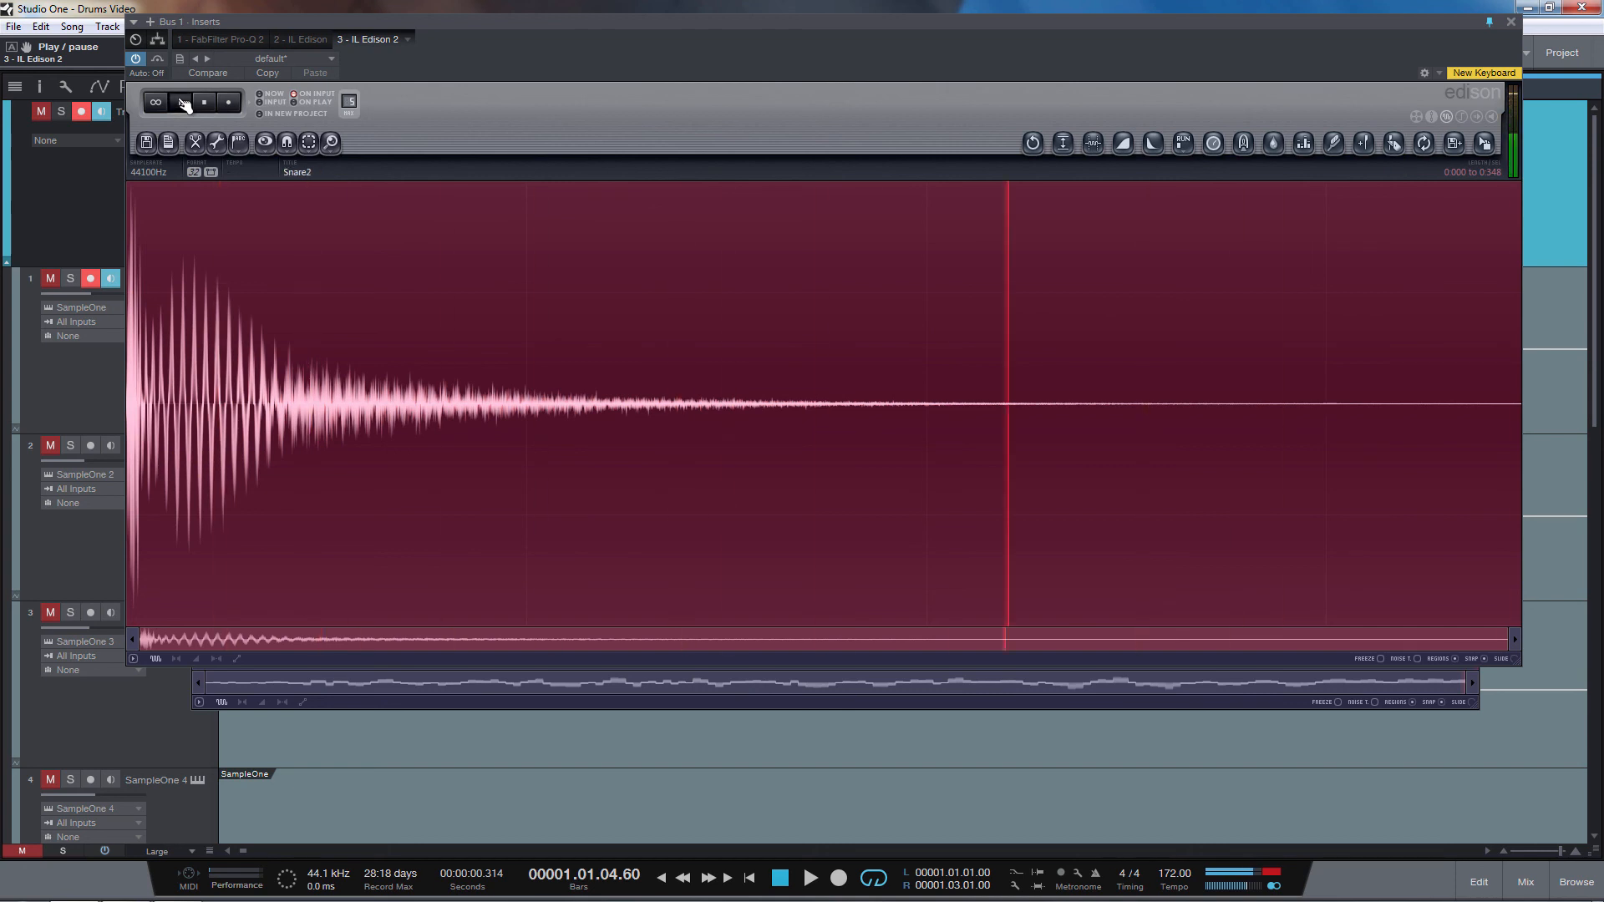
pyautogui.click(184, 102)
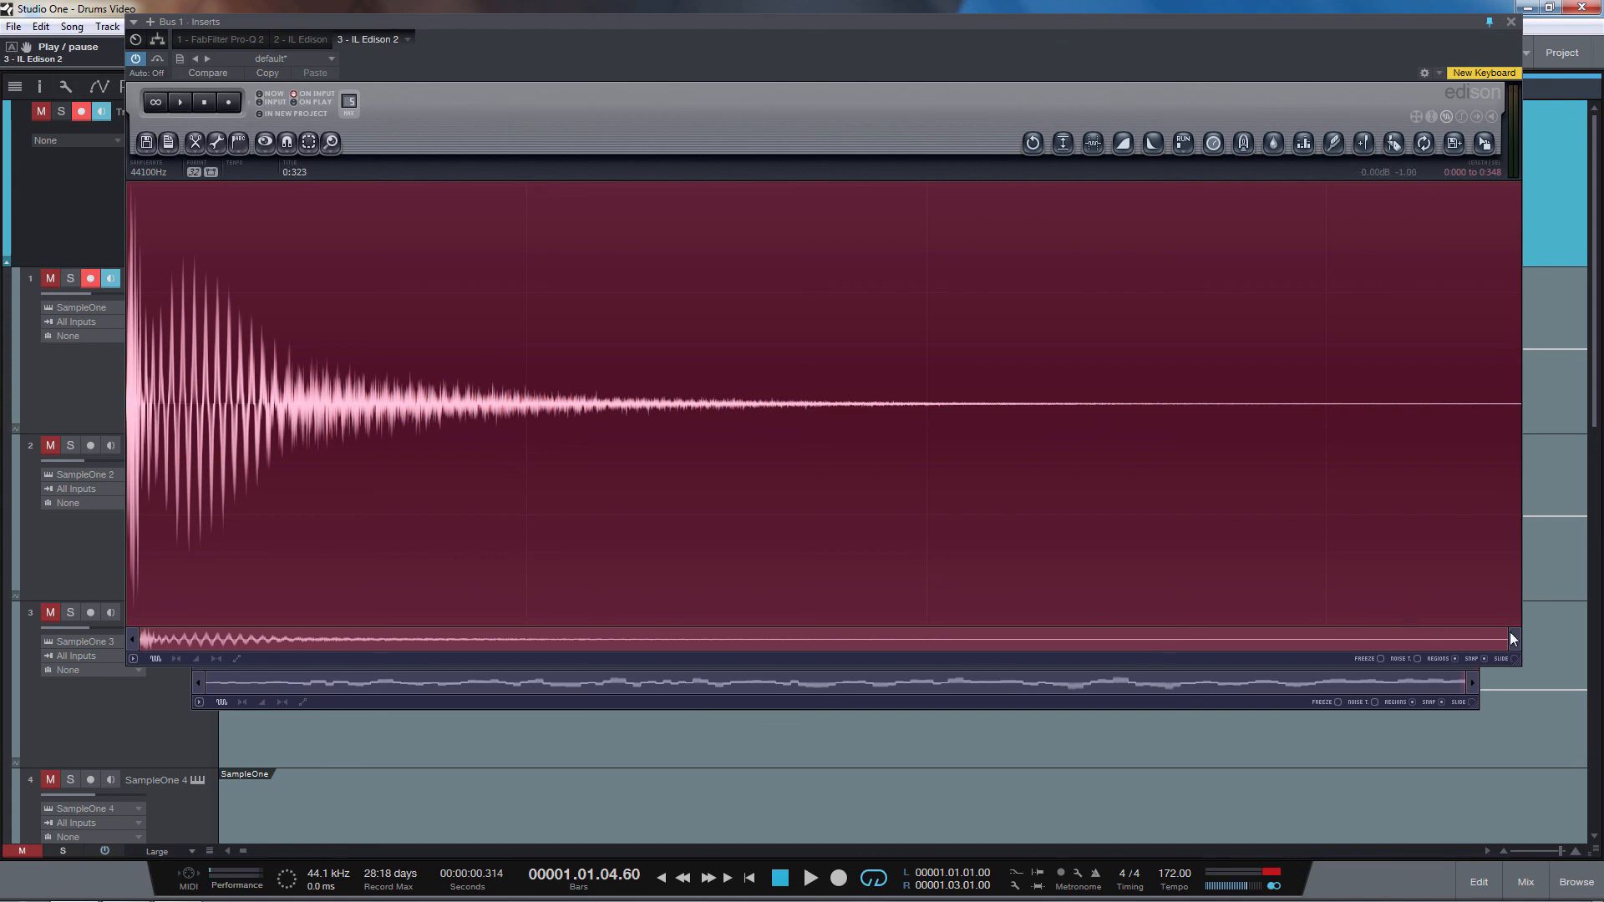
pyautogui.moveTo(1510, 639); pyautogui.dragTo(279, 614)
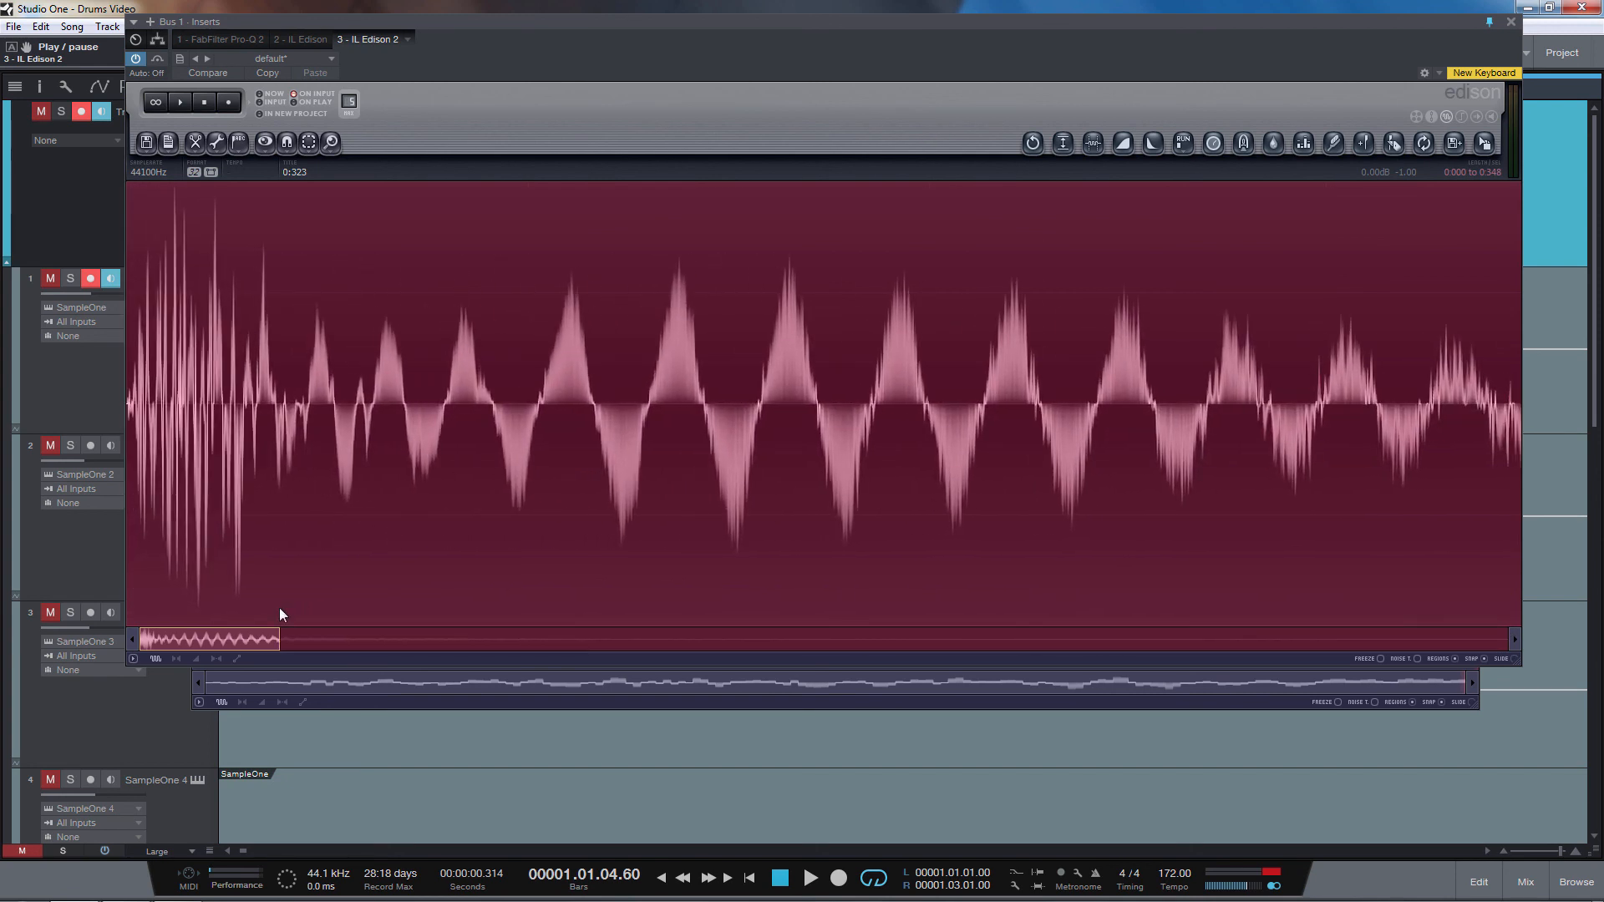